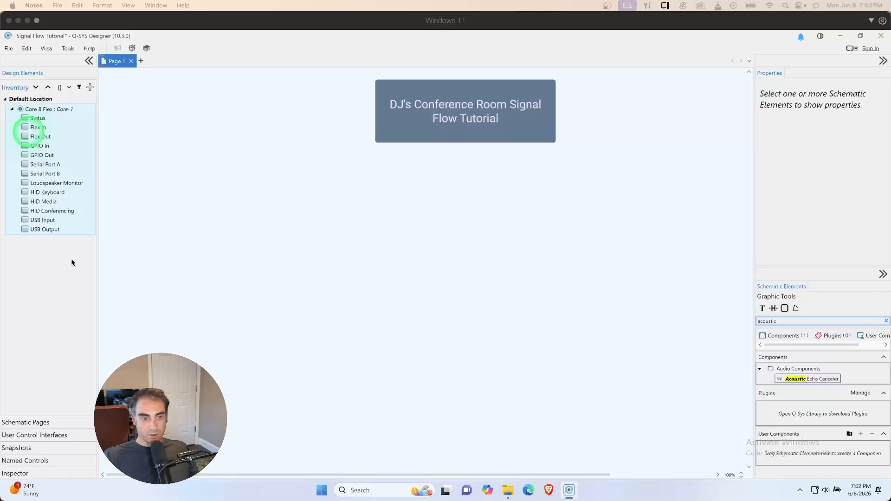
- Browse the inventory's hardware catalogue through the other audio, Q-LAN amplifier, loudspeaker and video device categories
click(90, 88)
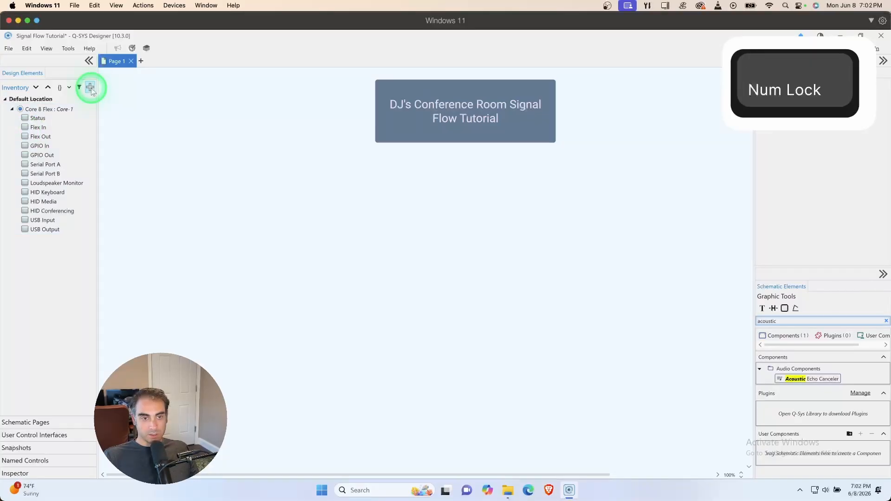
click(90, 88)
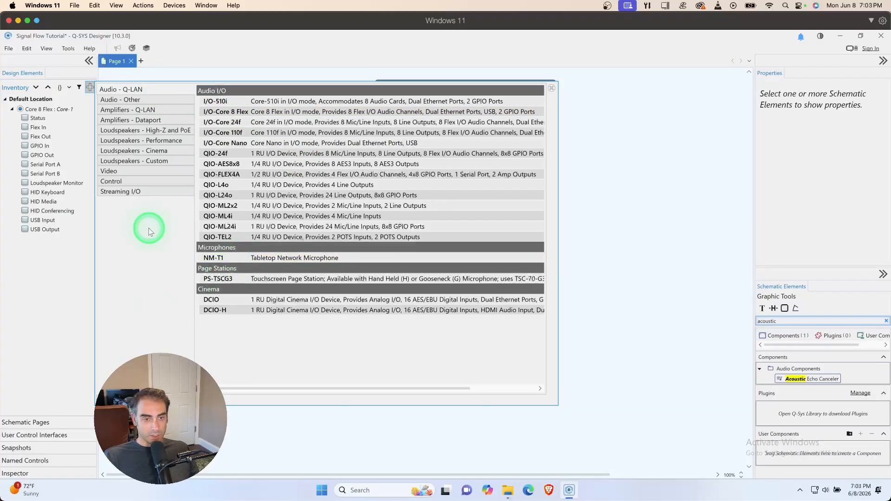
click(159, 101)
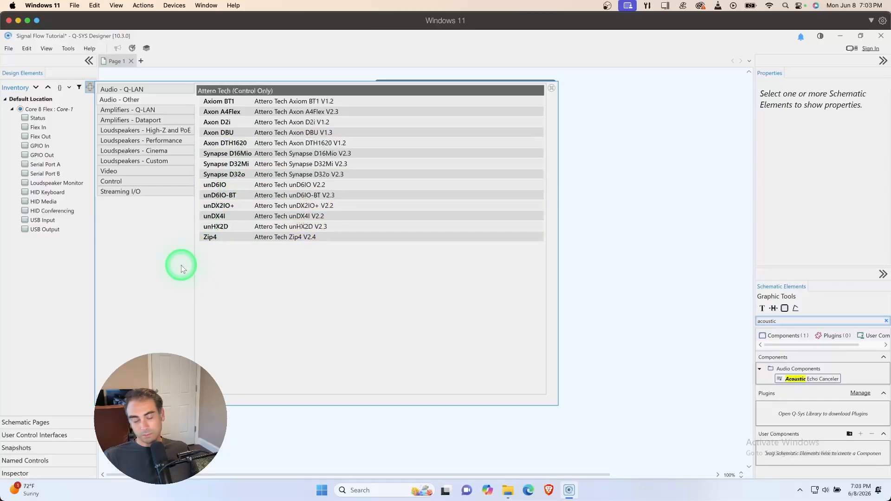
click(151, 113)
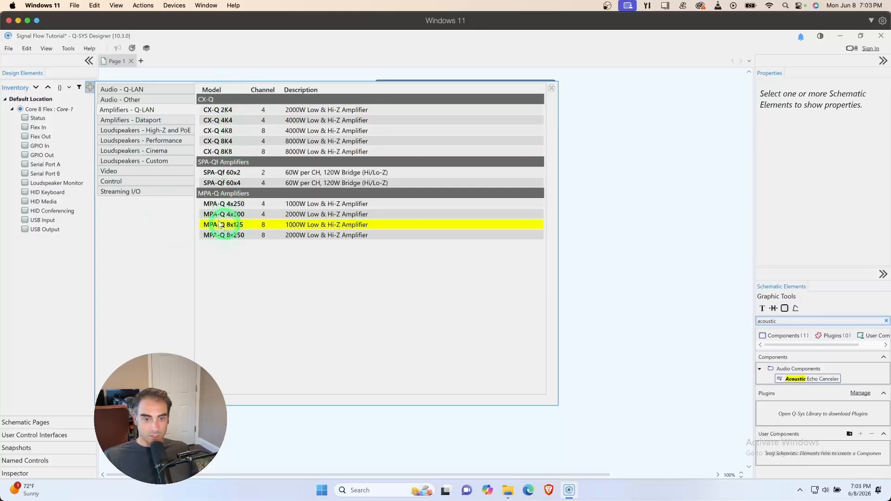
click(138, 132)
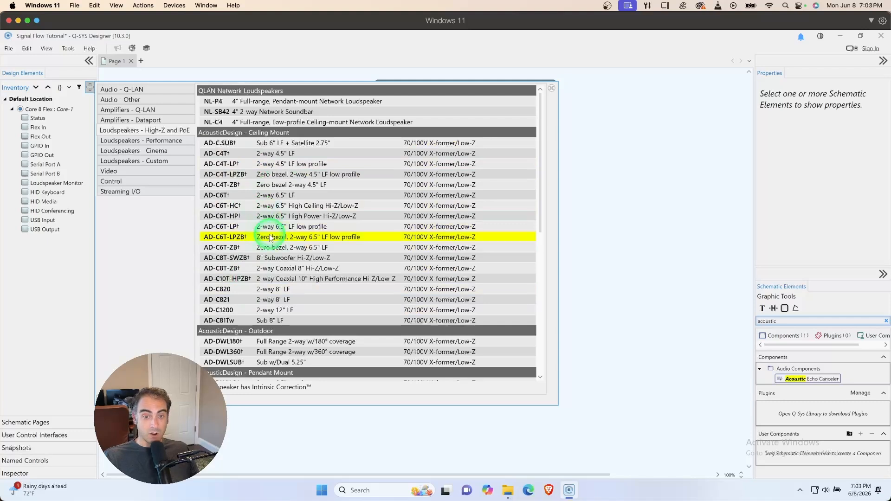
click(134, 140)
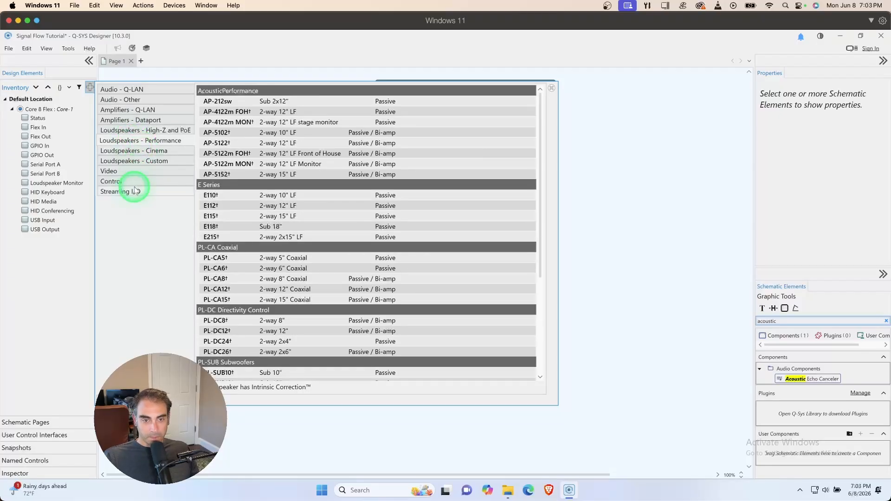
click(154, 151)
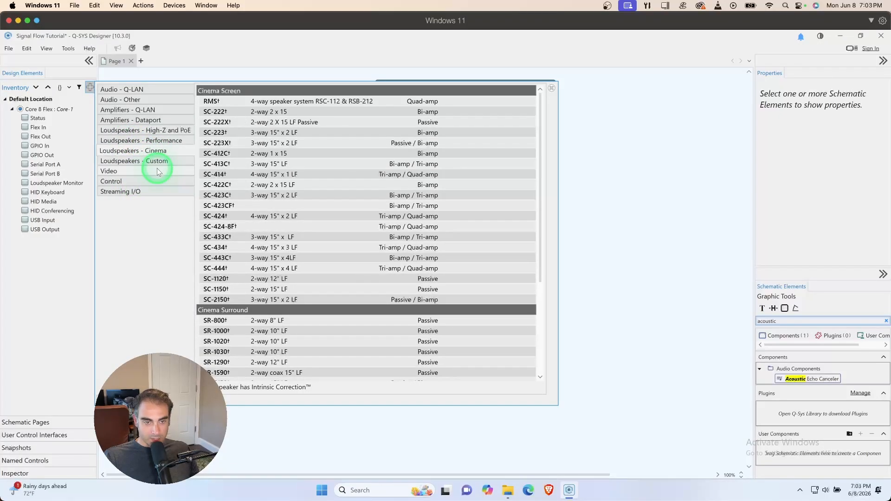
click(156, 166)
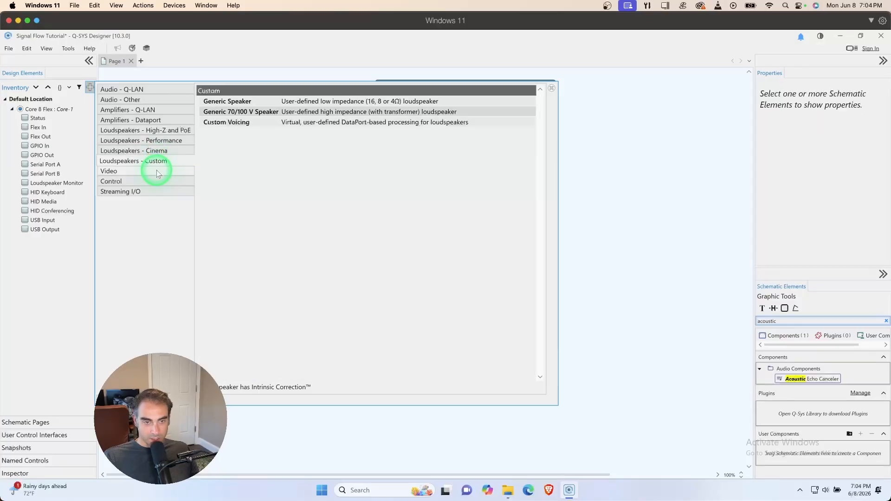
click(157, 171)
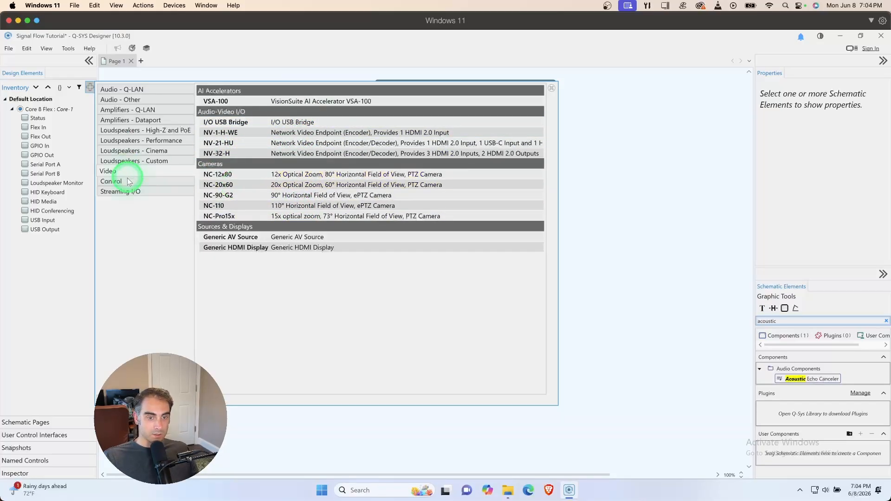
- Add two QIO-LVR4 relay devices and one QIO-IR1x4 infrared device from the control category to the inventory
mouse_move(130, 180)
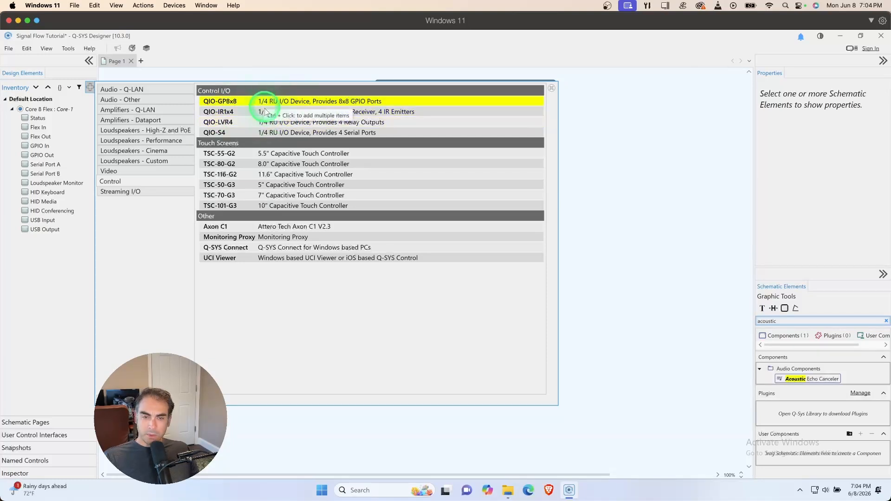
click(266, 125)
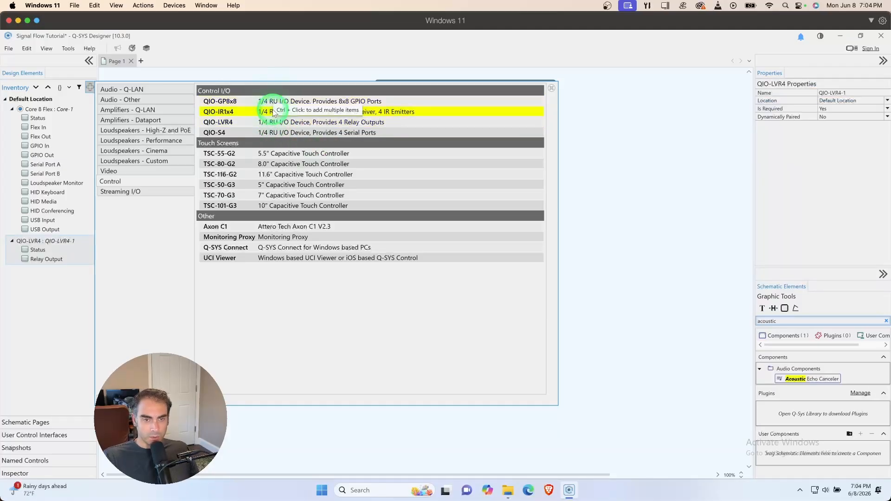
click(262, 113)
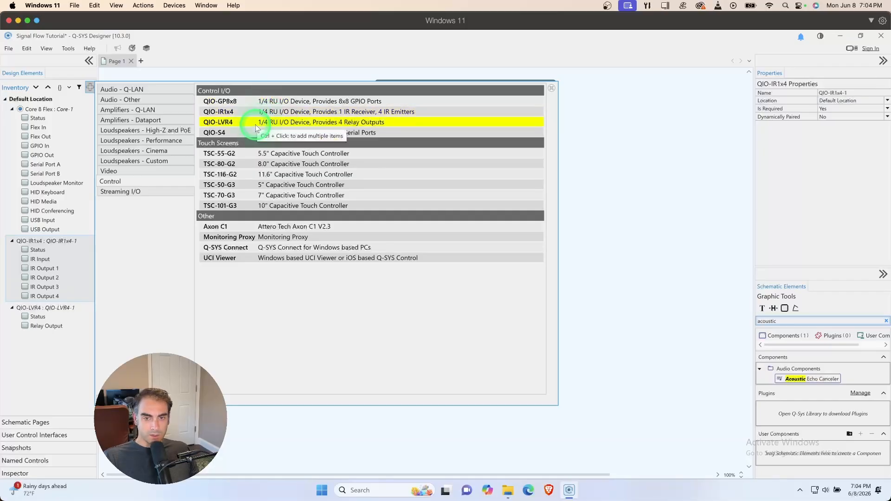
click(256, 127)
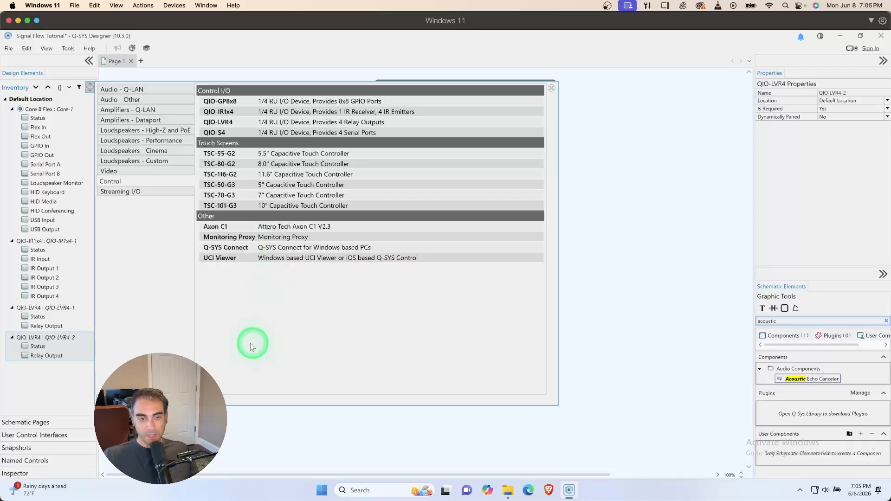
- Add two System Link Receivers and one System Link Transmitter from the streaming I/O category and close the device catalogue
click(142, 193)
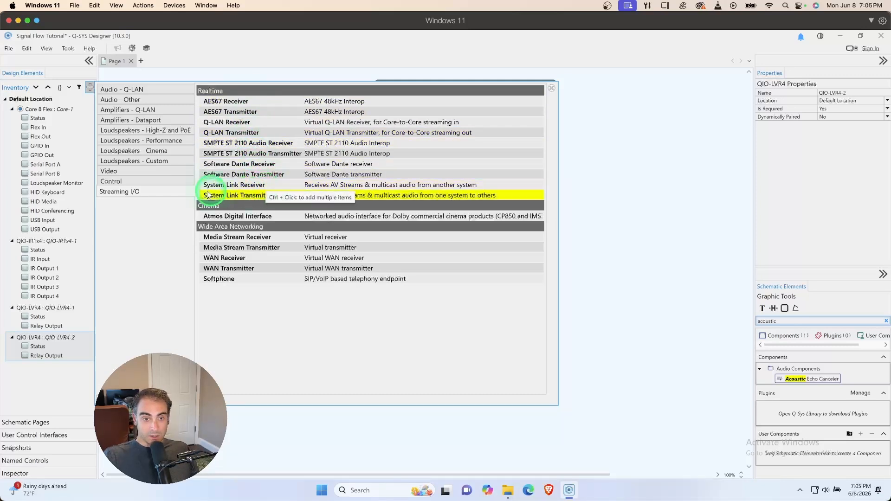
click(138, 181)
click(138, 192)
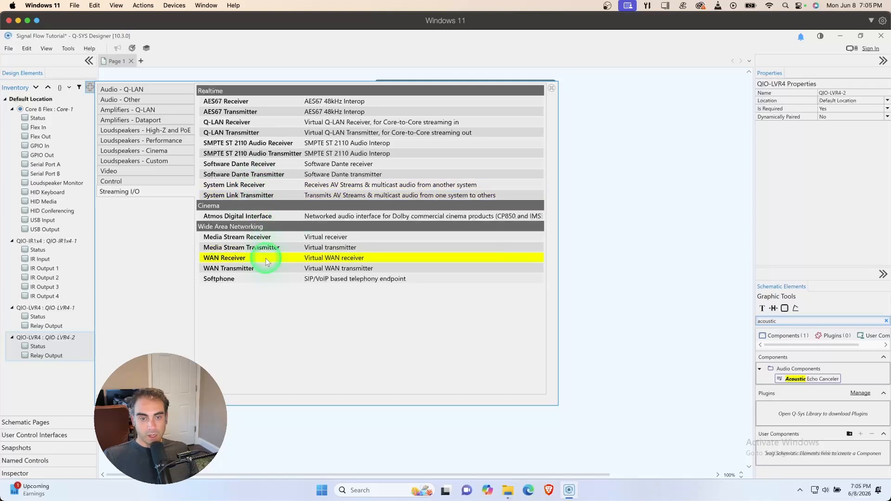
double_click(285, 188)
double_click(285, 195)
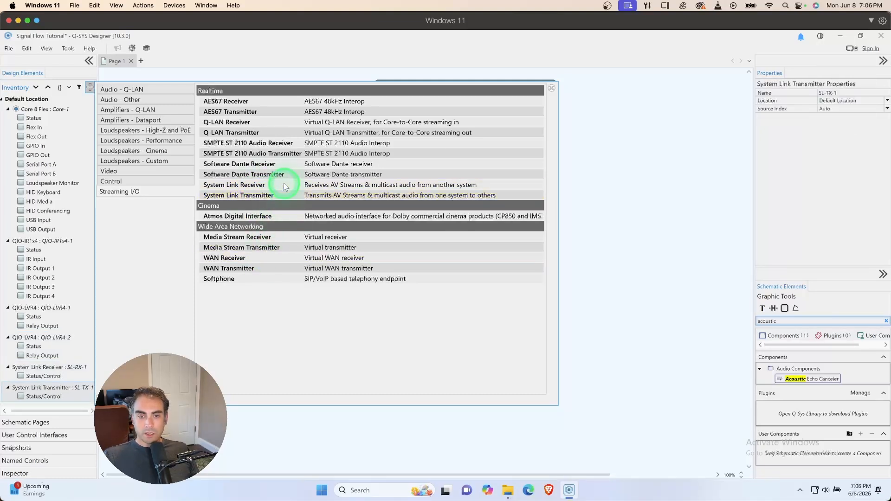
double_click(285, 185)
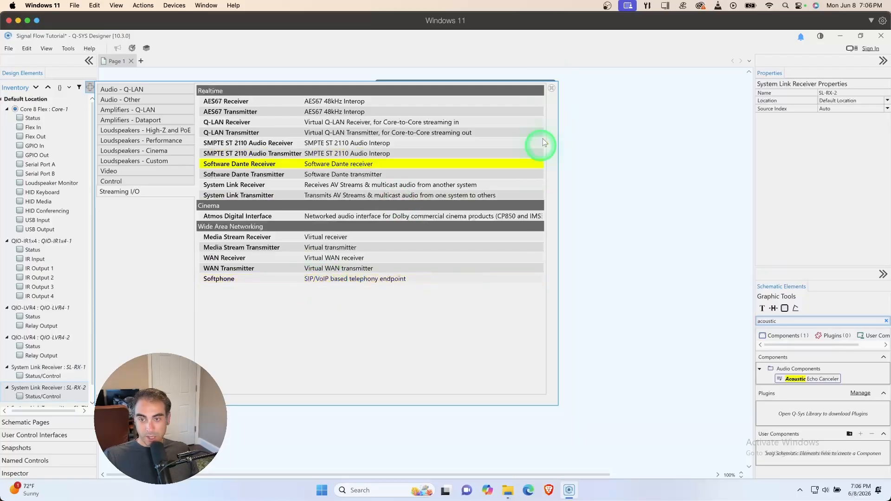
click(552, 88)
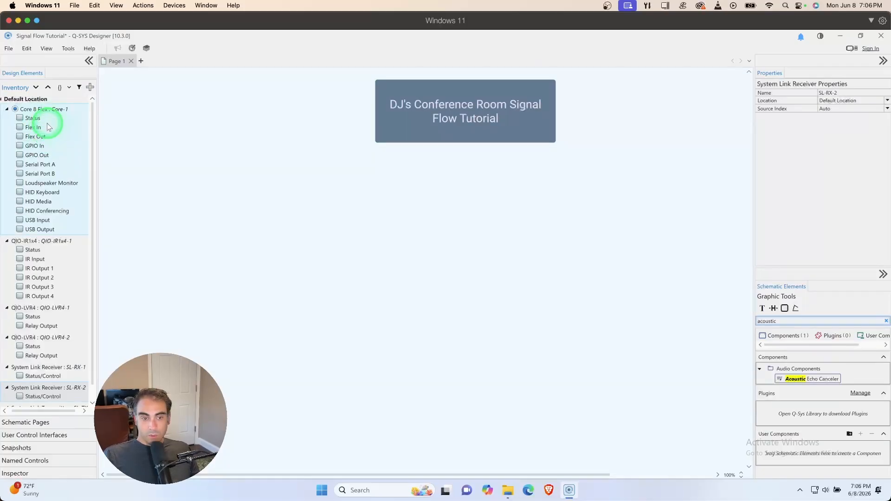
- Place the Core 8 Flex's Status block on the page beside the title and open its control window
scroll(64, 280, down, 1)
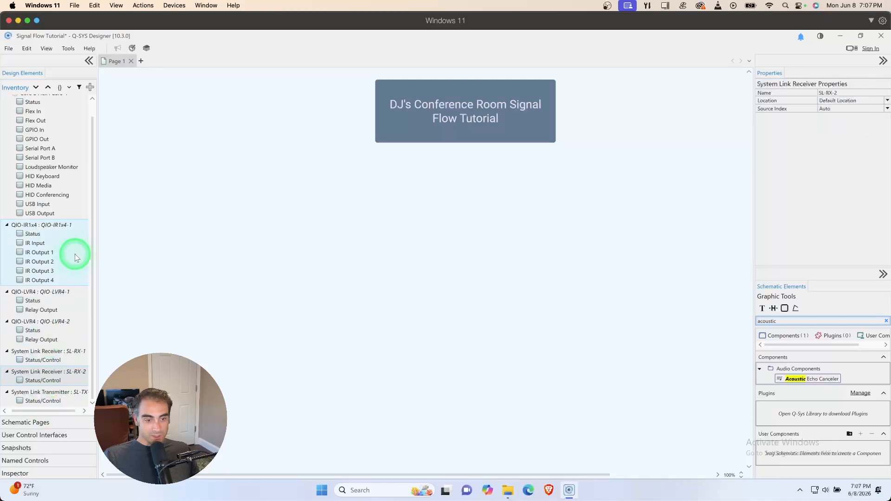
scroll(54, 172, up, 1)
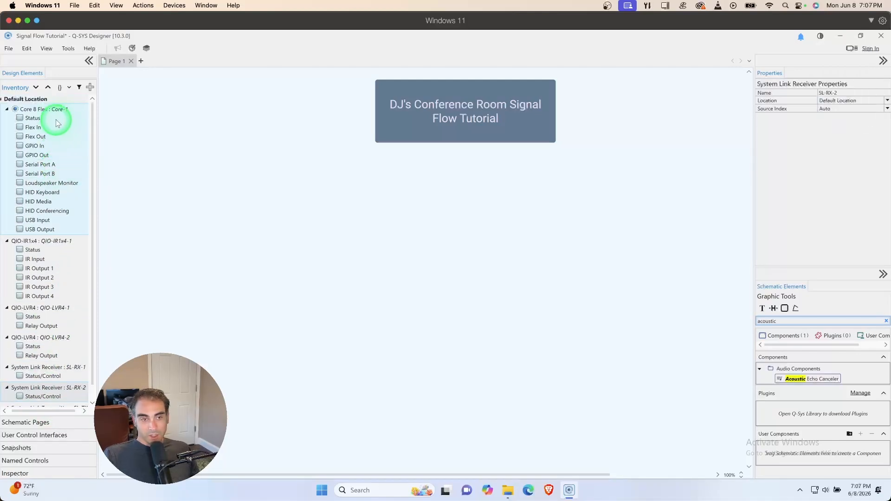
click(21, 119)
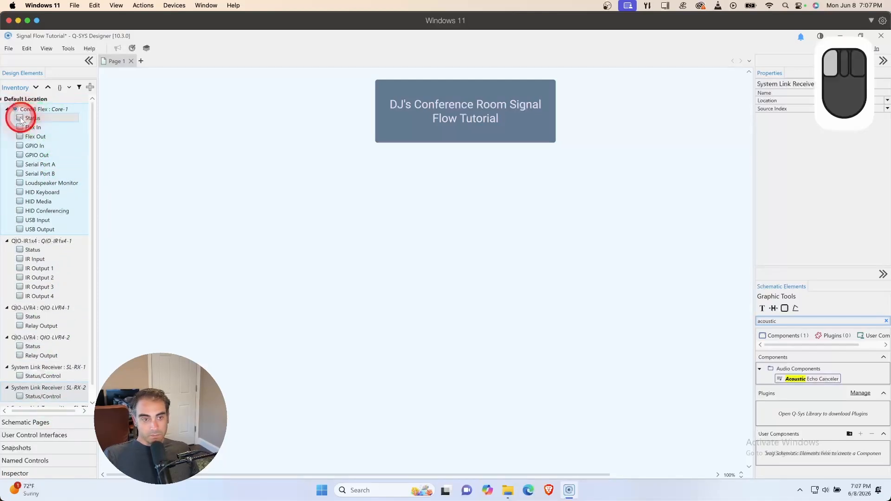
drag(20, 119, 227, 124)
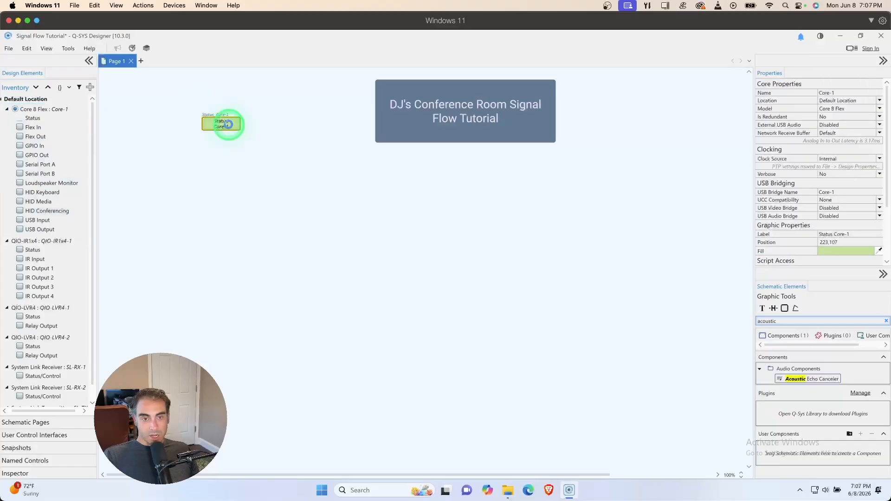
double_click(227, 124)
drag(297, 134, 228, 98)
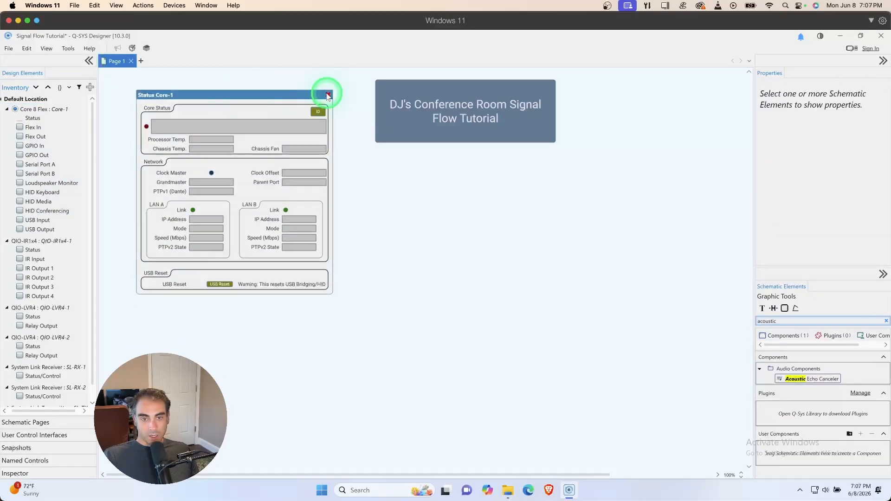
- Copy the core status field, ID button, processor temperature and chassis temperature controls onto the page below the title, and close the status window
click(202, 124)
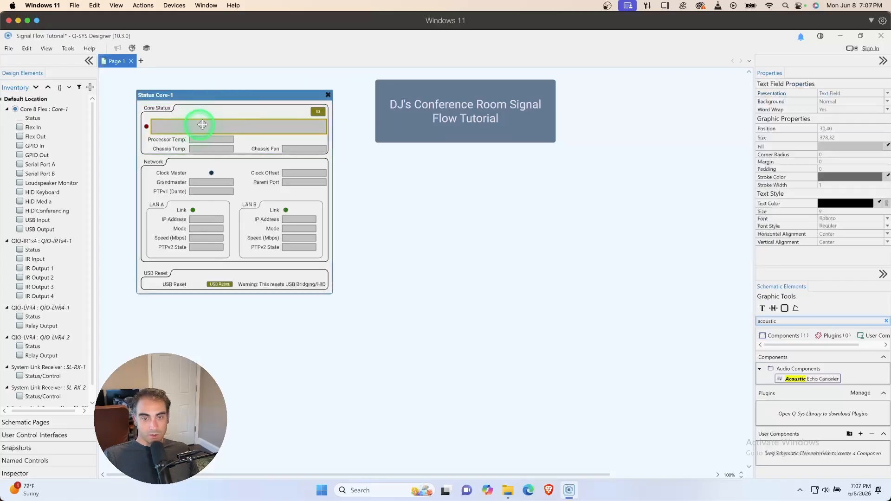
shift+click(318, 112)
shift+click(213, 140)
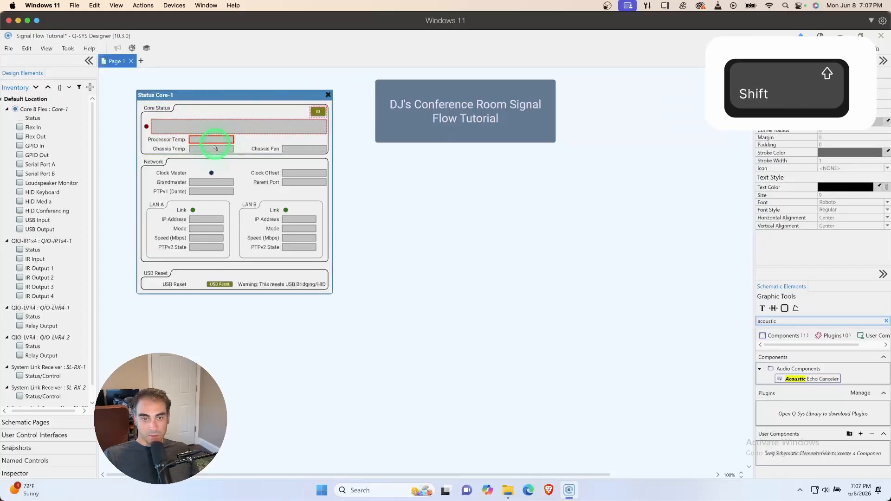
shift+click(215, 148)
drag(238, 130, 462, 234)
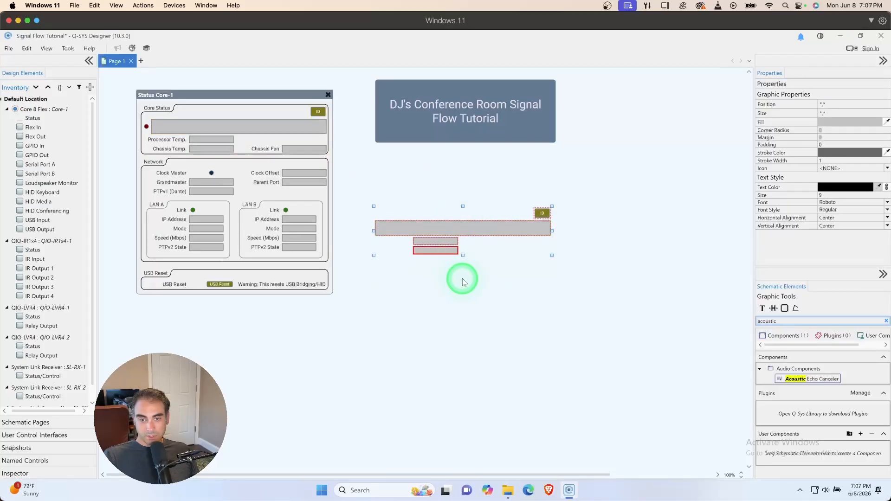
click(328, 95)
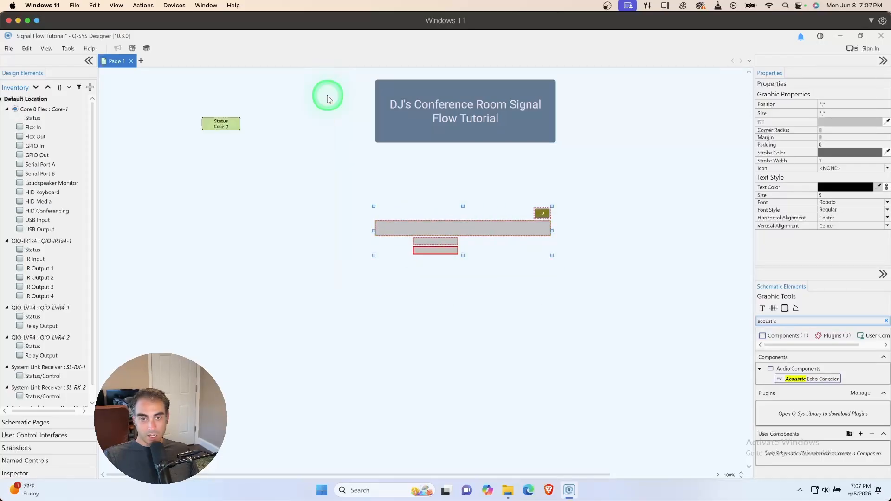
click(354, 193)
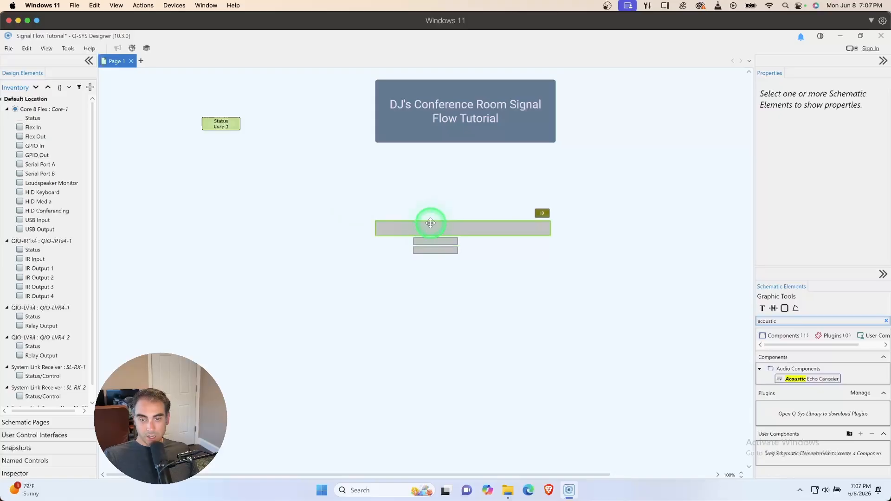
click(431, 223)
click(543, 213)
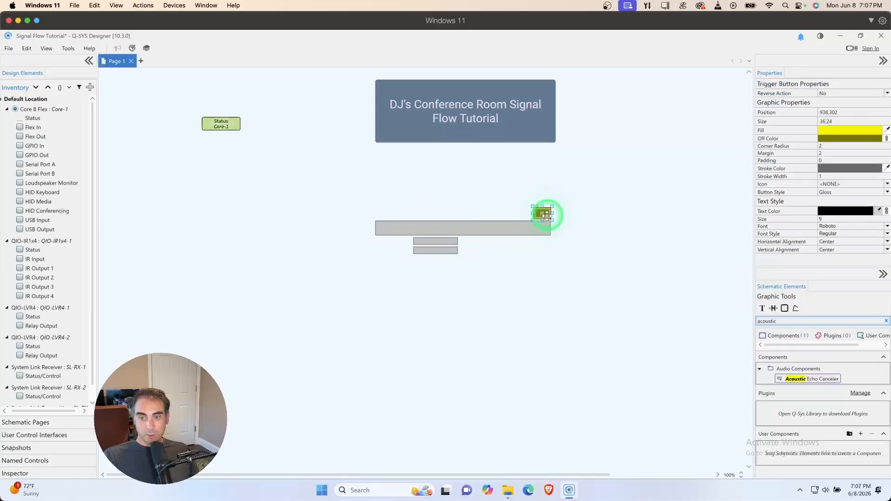
click(444, 241)
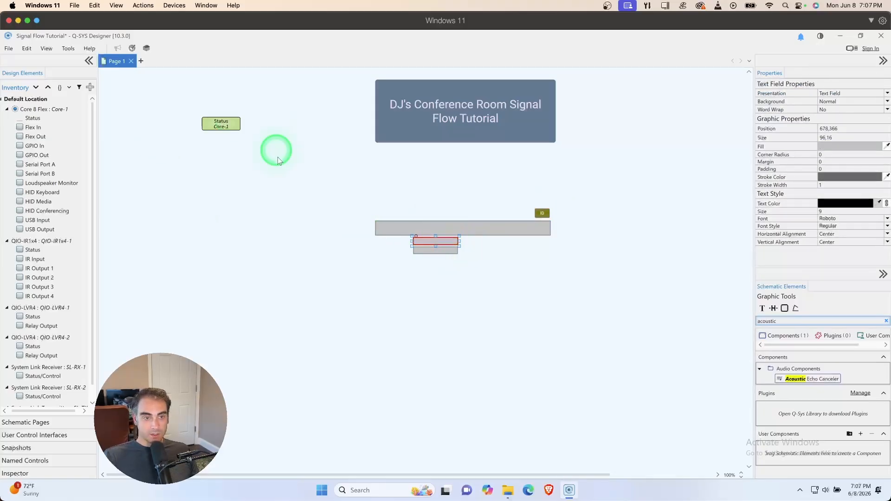
- Rename the schematic page Page 1 as Audio
click(156, 474)
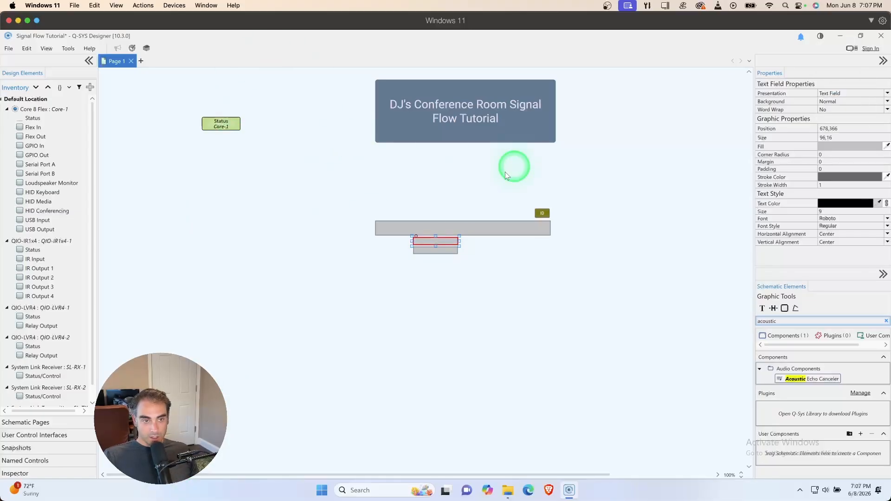
double_click(112, 62)
text(Audio)
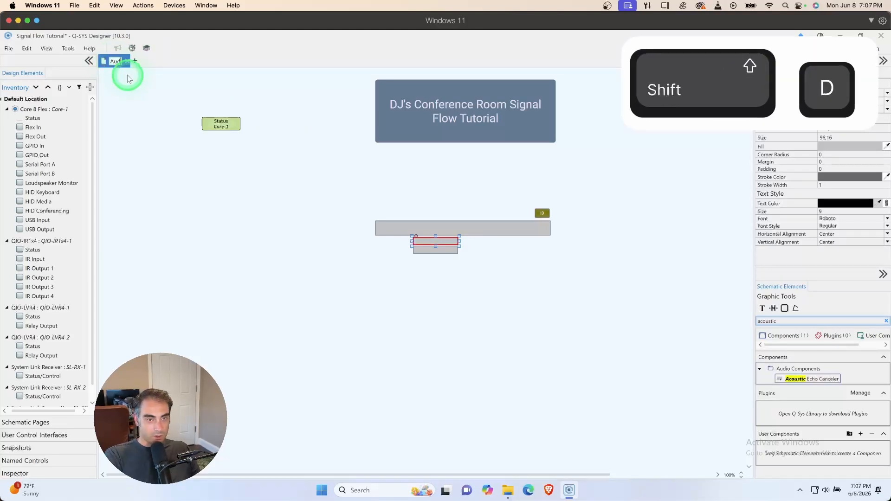
click(129, 89)
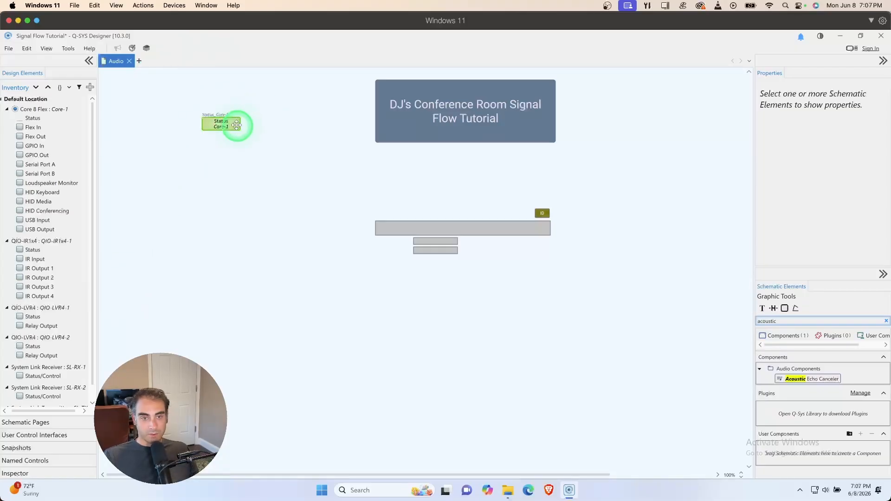
- Delete the Core's Status block and its copied status, ID and temperature controls from the Audio page
click(232, 123)
key(BackSpace)
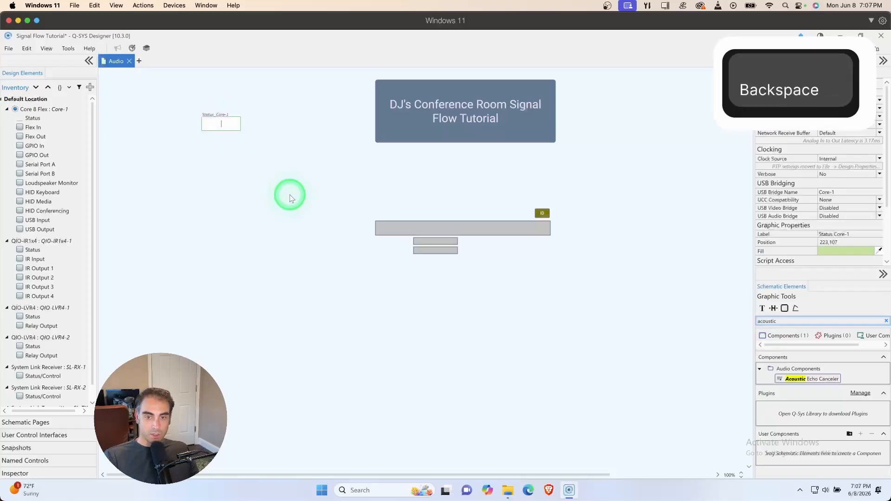
click(227, 124)
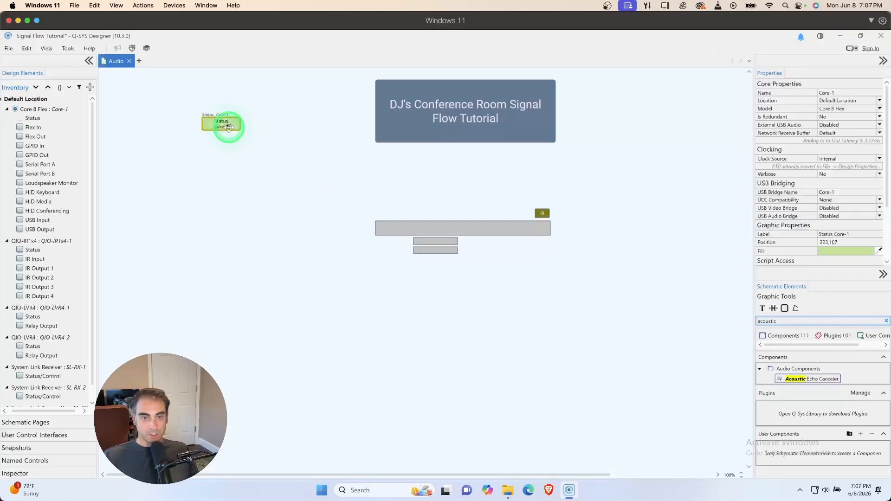
key(Delete)
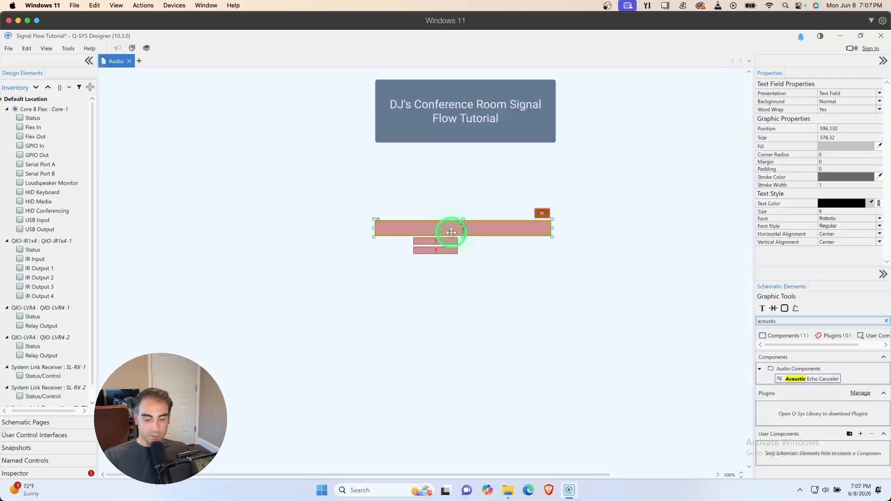
key(Delete)
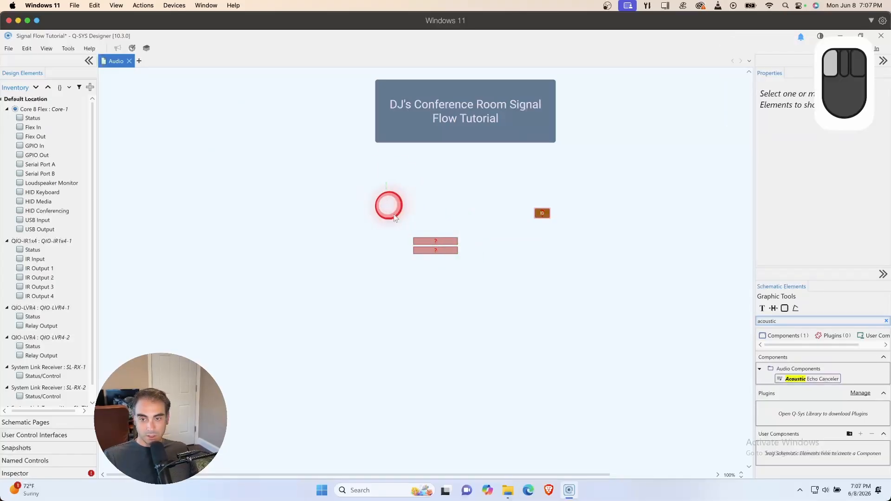
drag(387, 205, 564, 284)
key(Delete)
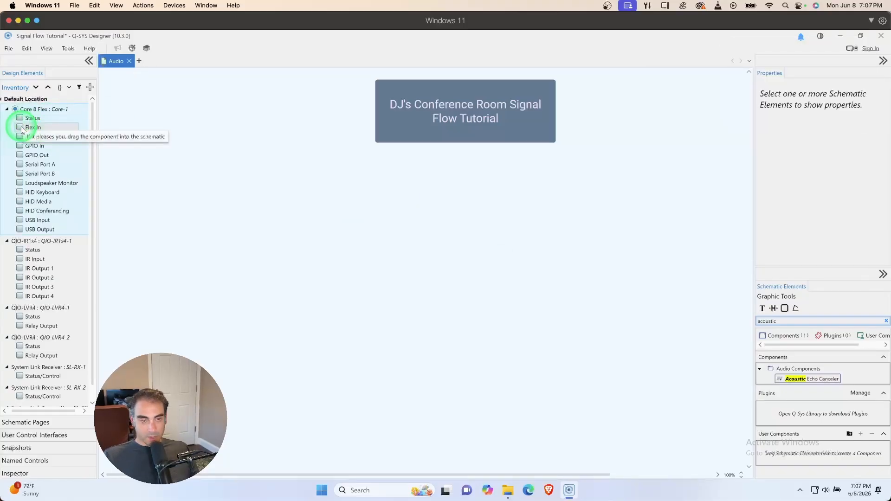
- Place the Core 8 Flex's Flex In block on the Audio page, review its input controls and close their window
drag(22, 130, 289, 206)
click(280, 228)
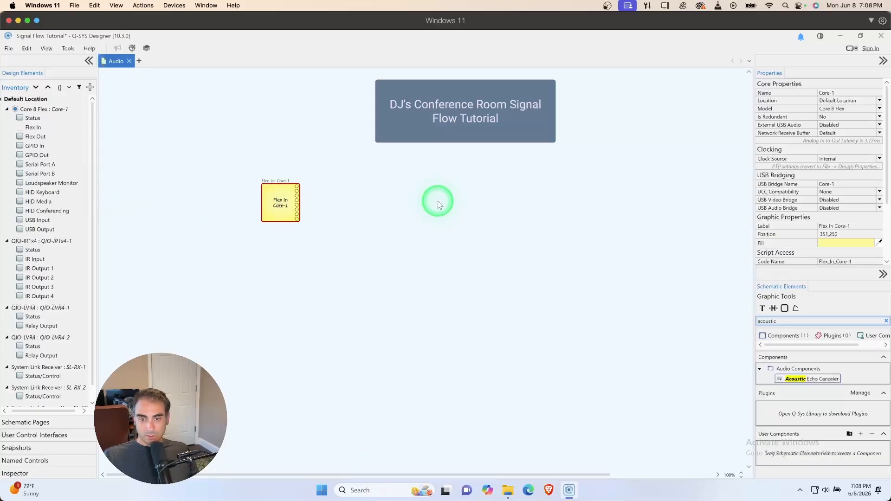
double_click(284, 204)
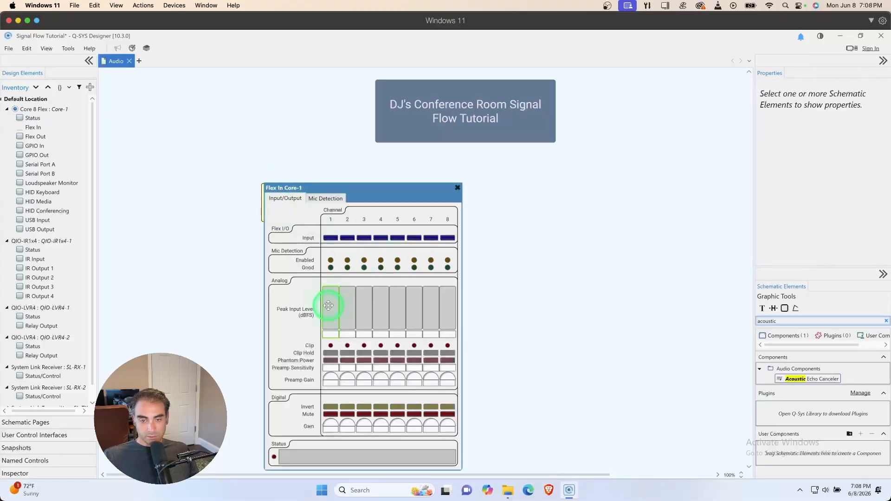
drag(371, 187, 446, 172)
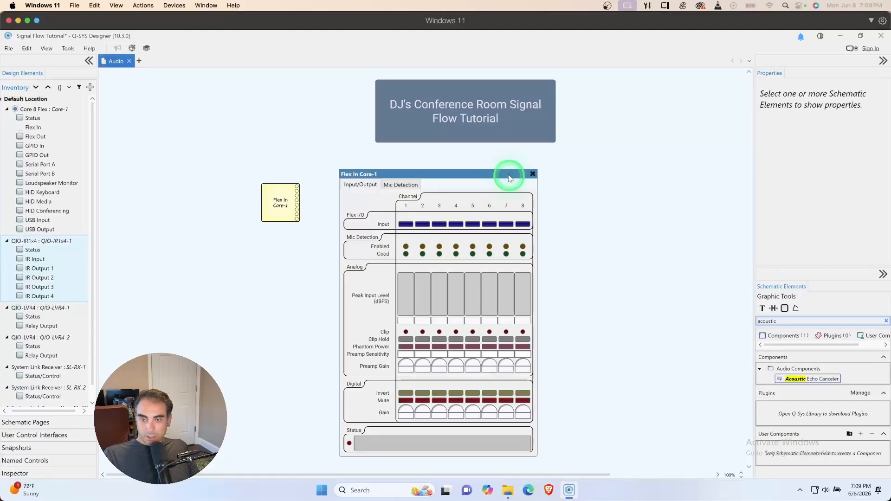
drag(532, 178, 529, 166)
click(528, 162)
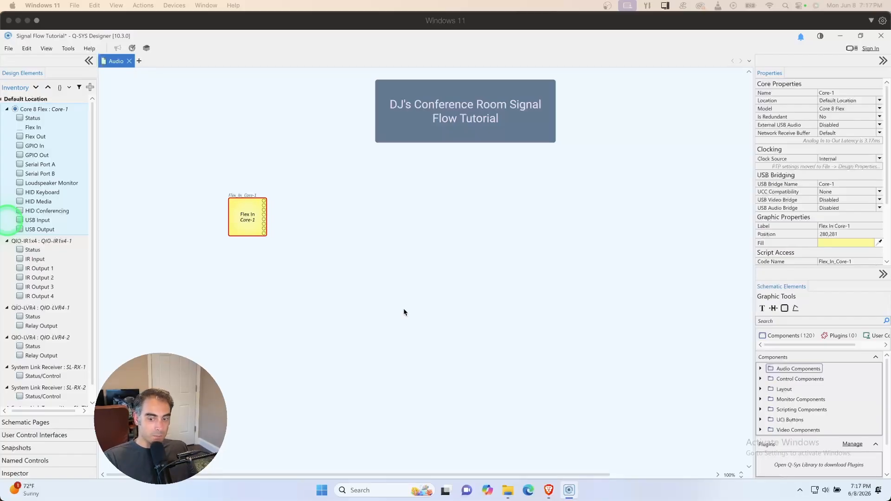
- Switch to the browser, examine the Core 8 Flex's rear-panel connections up close on its product page, and return to Q-SYS Designer
click(549, 491)
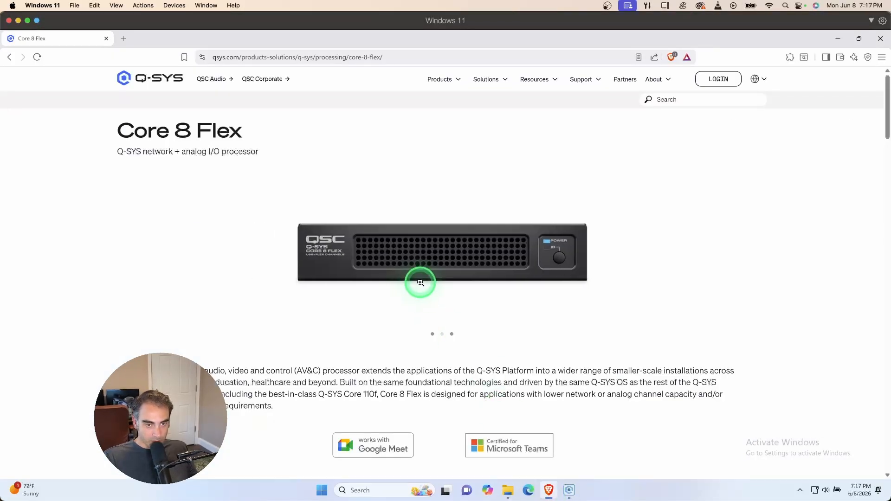
click(450, 334)
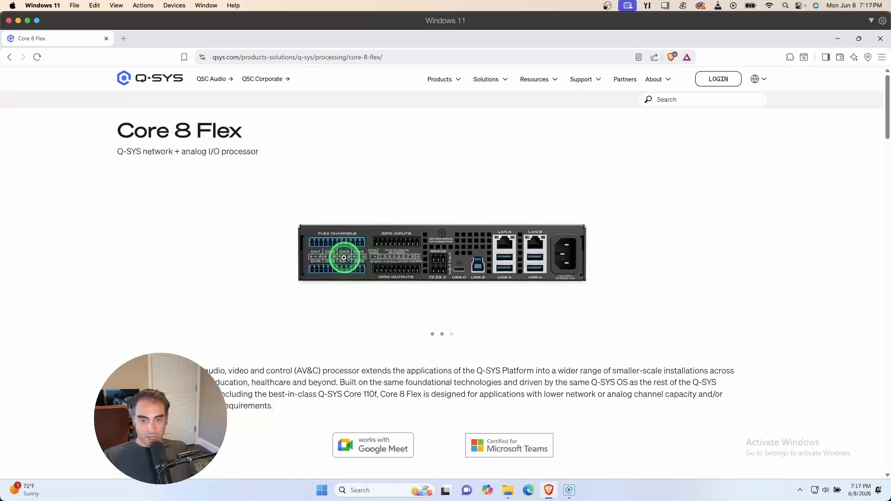
click(344, 258)
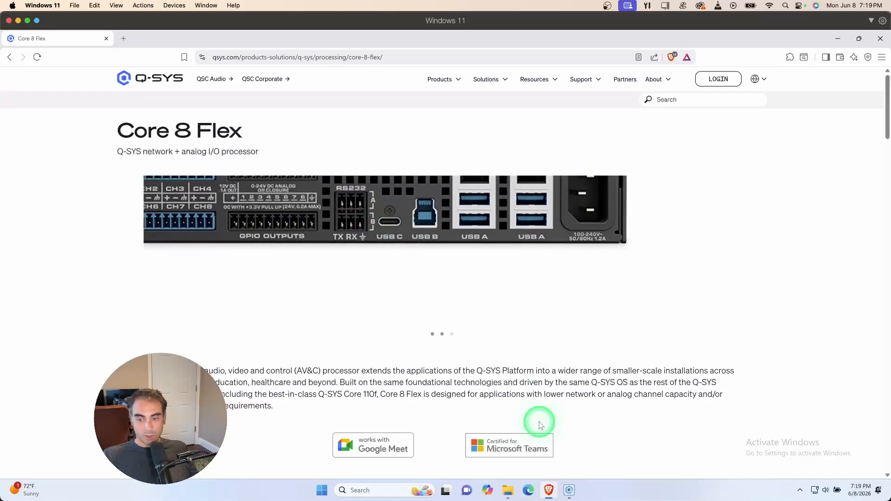
click(570, 493)
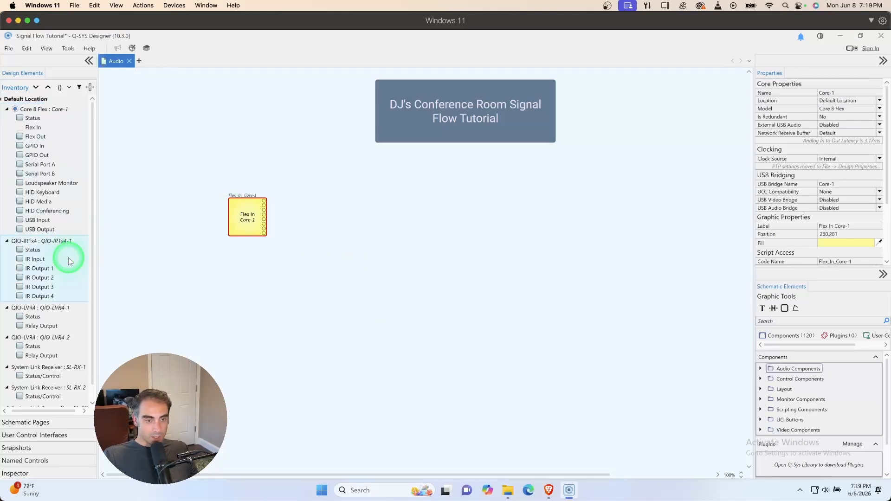
- Add an SPA-Qf 60x4 amplifier from the Q-LAN amplifiers category and close the device catalogue
scroll(65, 260, down, 1)
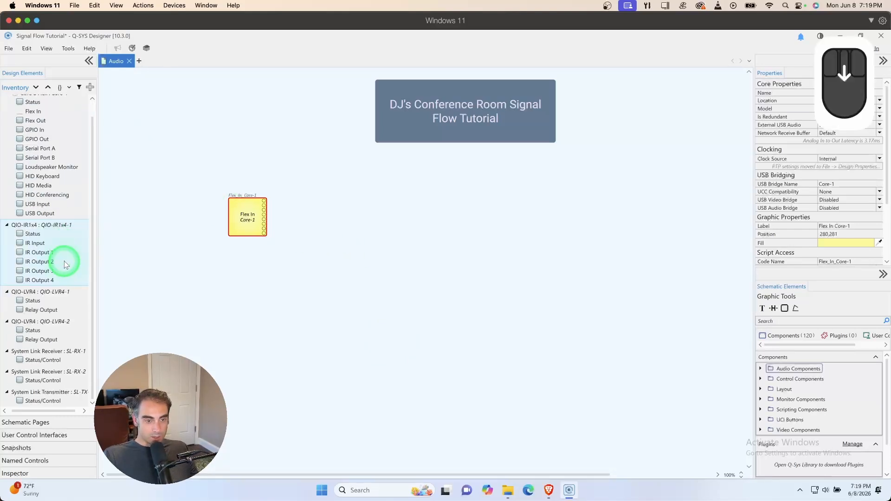
click(91, 87)
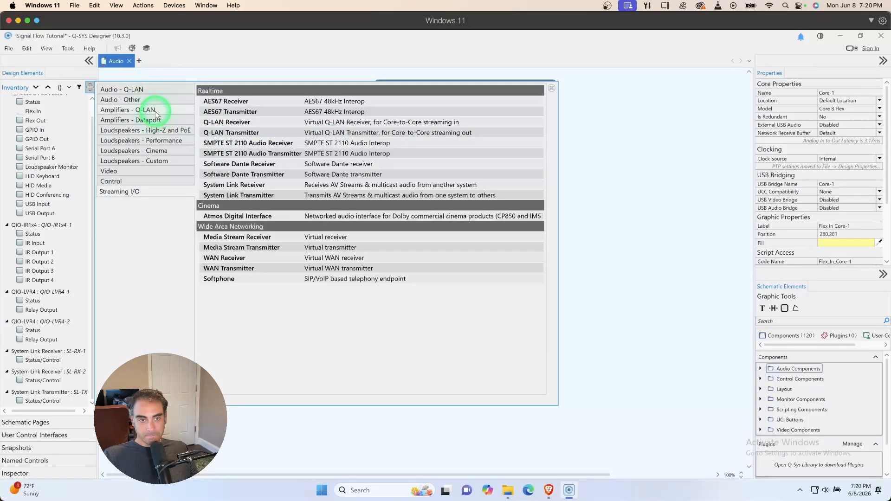
click(153, 110)
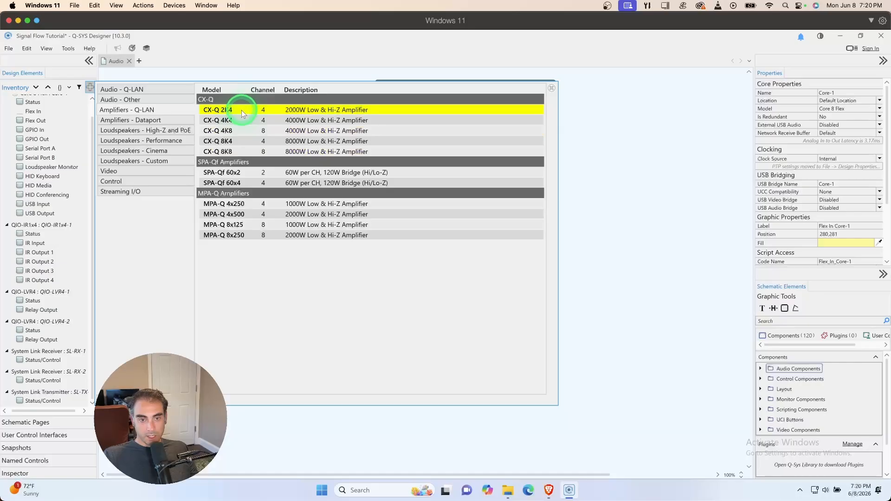
click(250, 185)
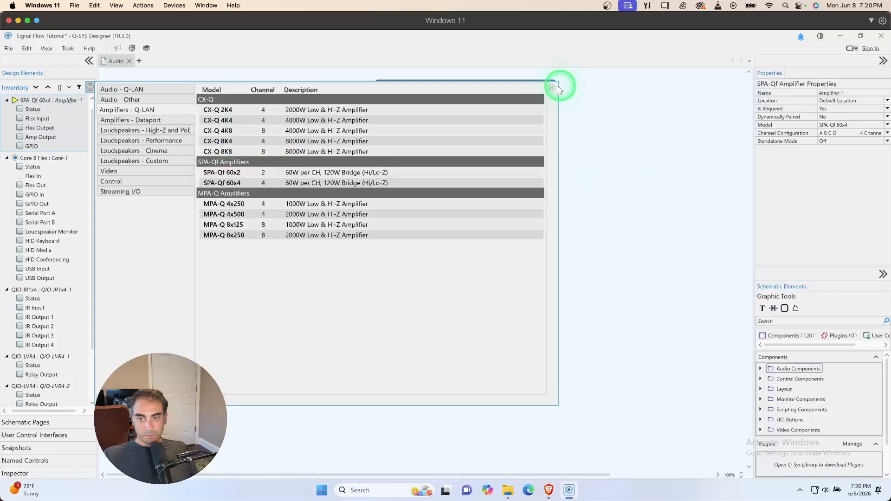
click(552, 87)
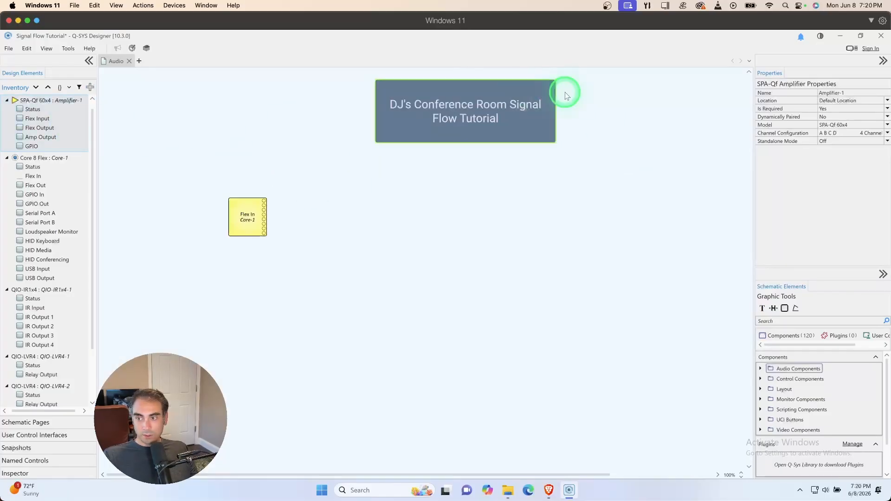
- Set the SPA-Qf 60x4 amplifier's location to a new location named DJ Conference Room
click(828, 94)
click(847, 100)
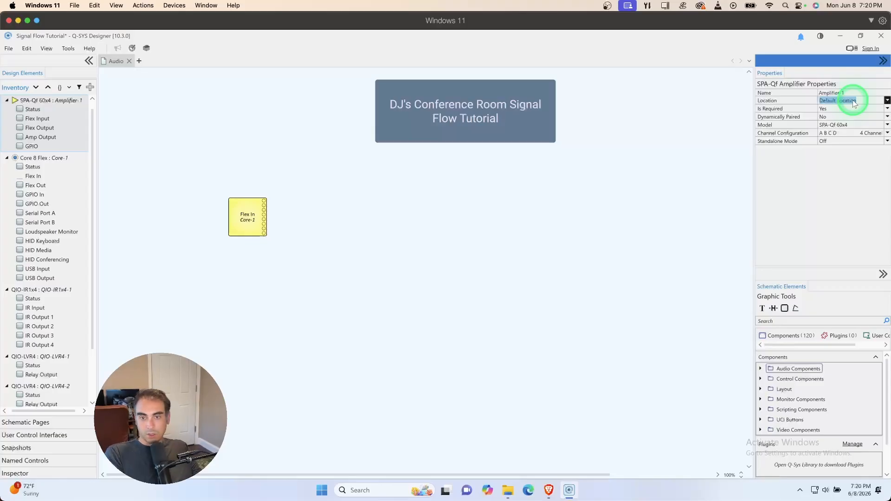
text(DJ's N)
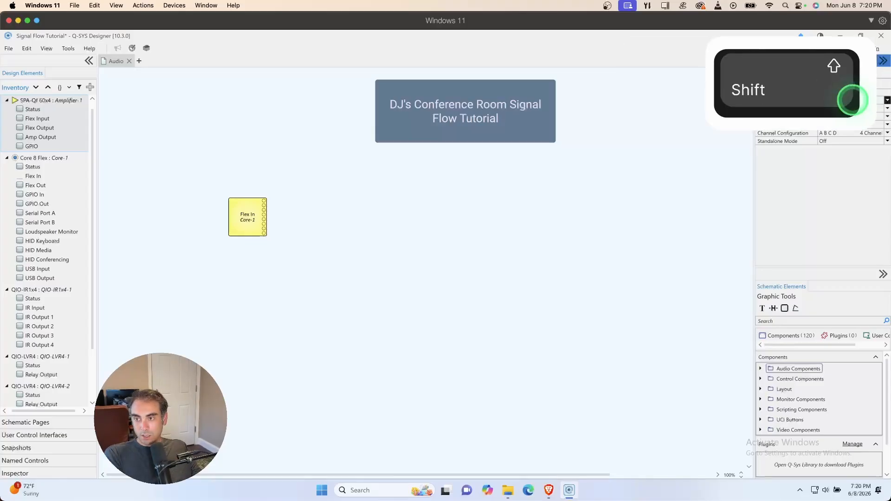
text(ference Room)
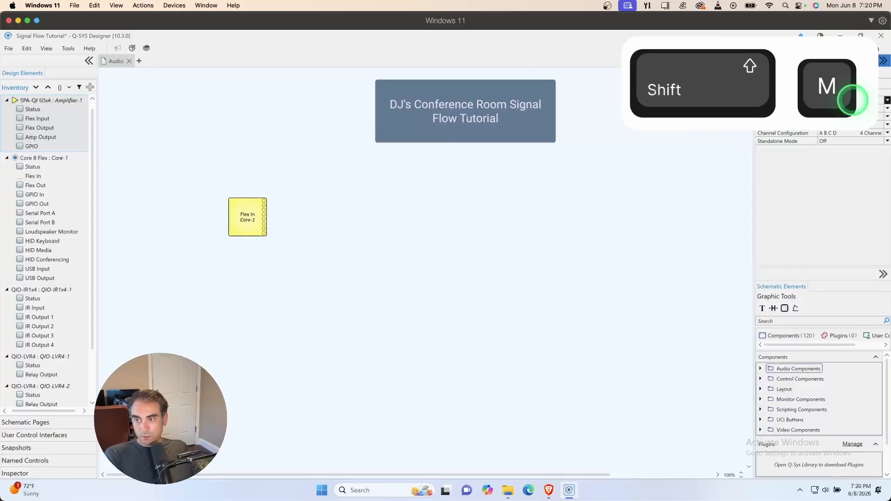
key(Return)
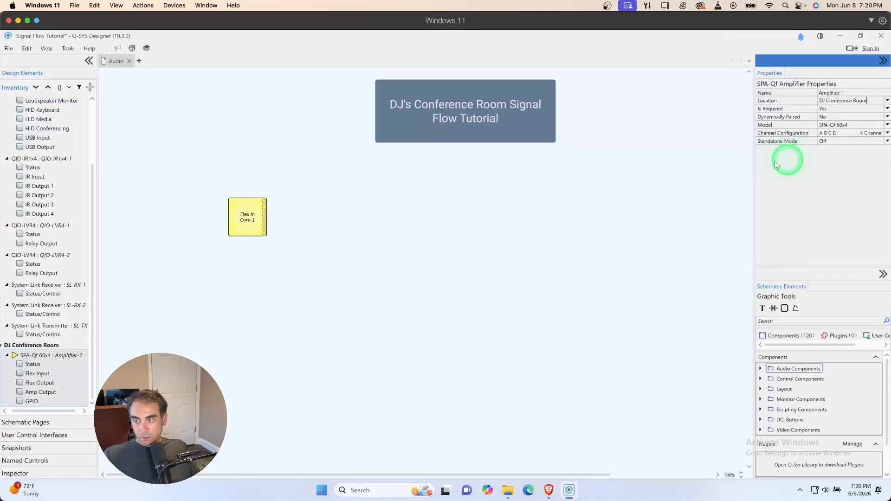
click(36, 354)
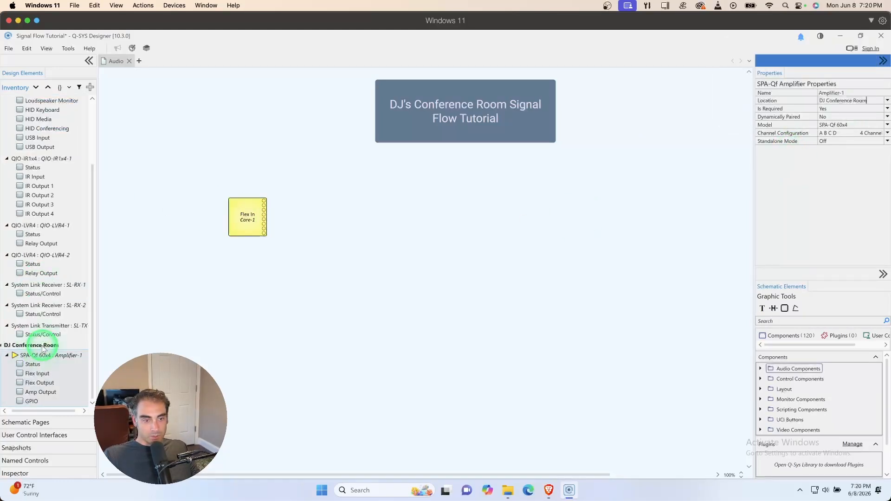
drag(33, 411, 29, 411)
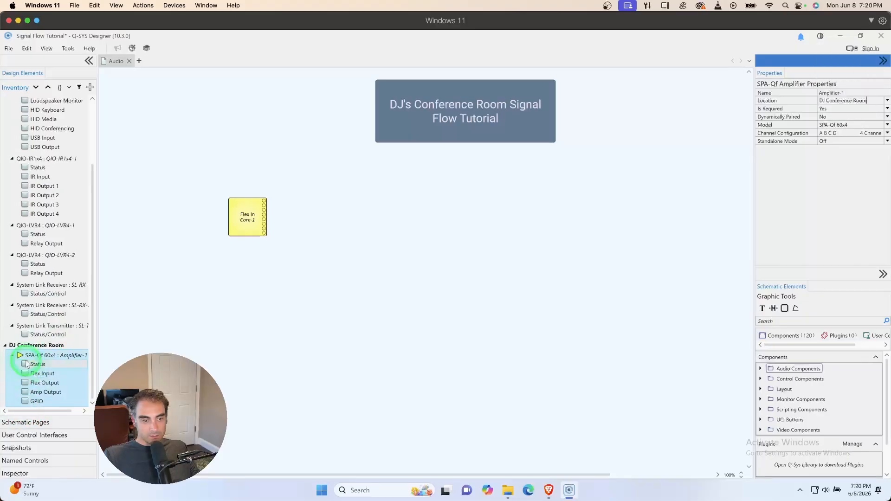
- Change the Core 8 Flex's location to DJ Conference Room
scroll(42, 195, up, 3)
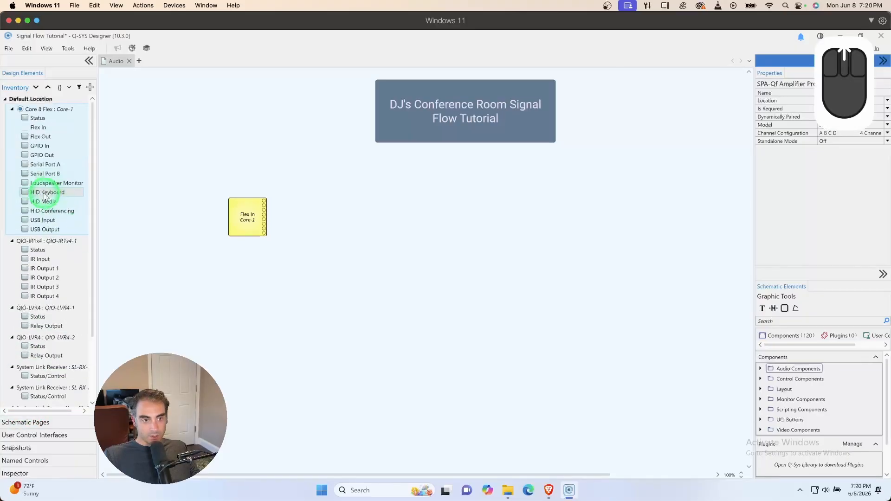
click(44, 146)
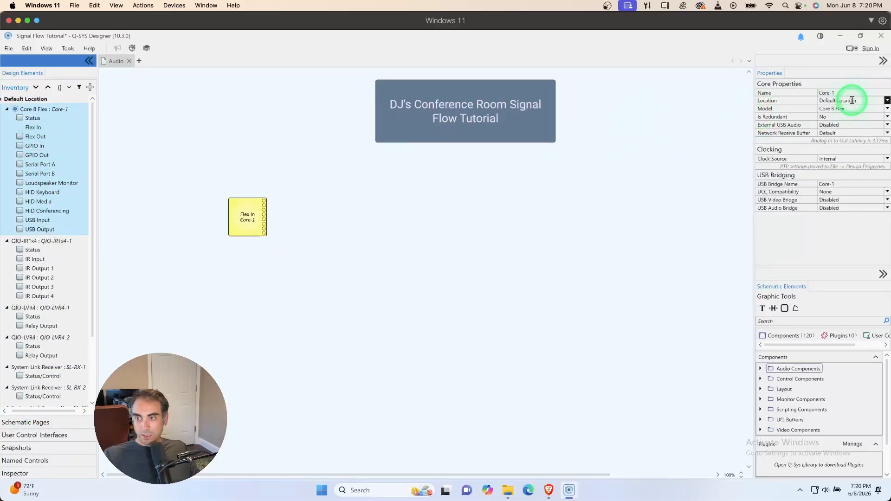
click(886, 100)
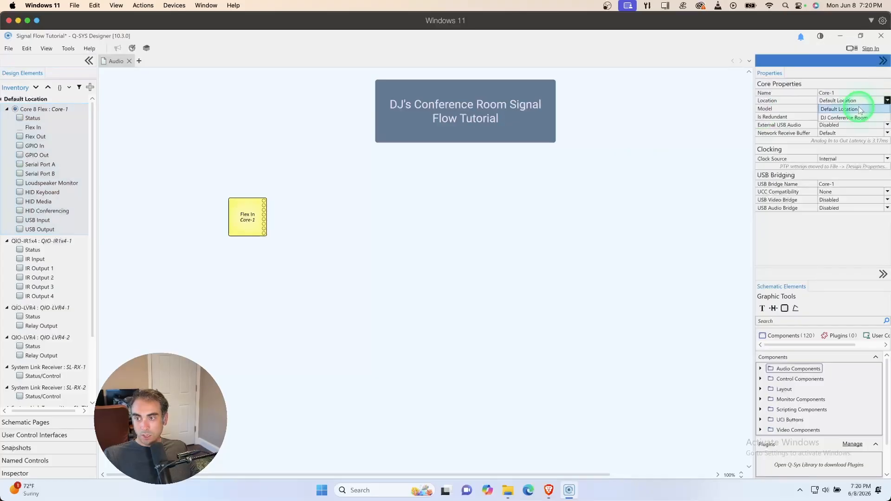
click(855, 116)
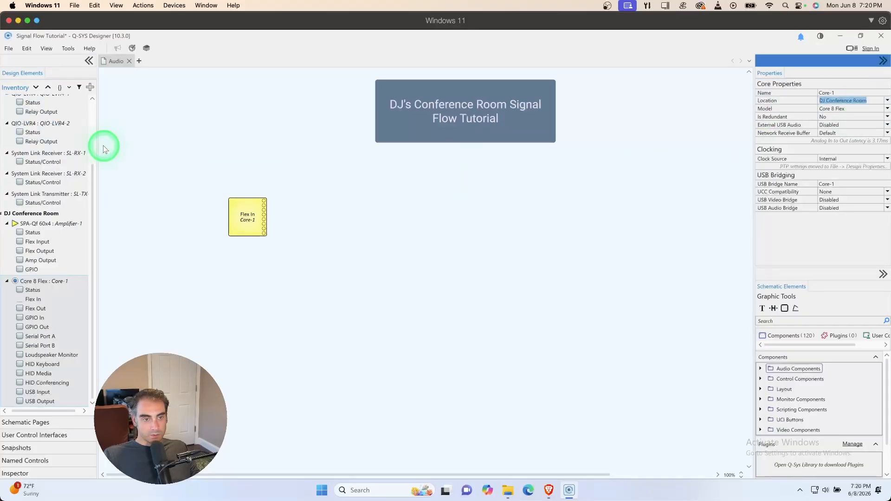
scroll(45, 226, down, 1)
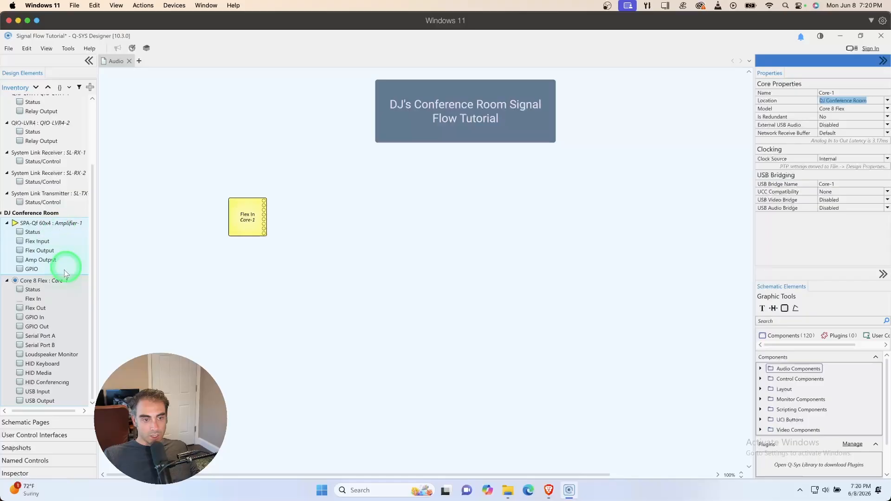
- Delete the System Link Transmitter and both System Link Receivers from the Default Location inventory
scroll(67, 205, up, 3)
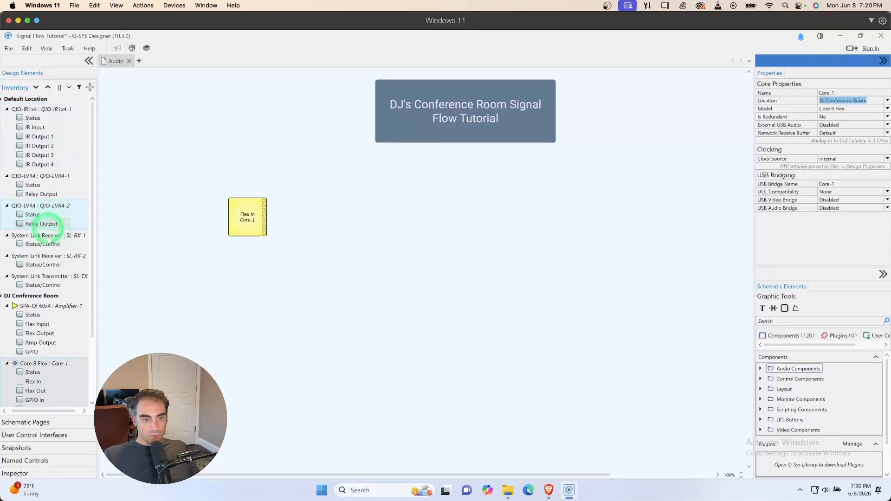
click(57, 278)
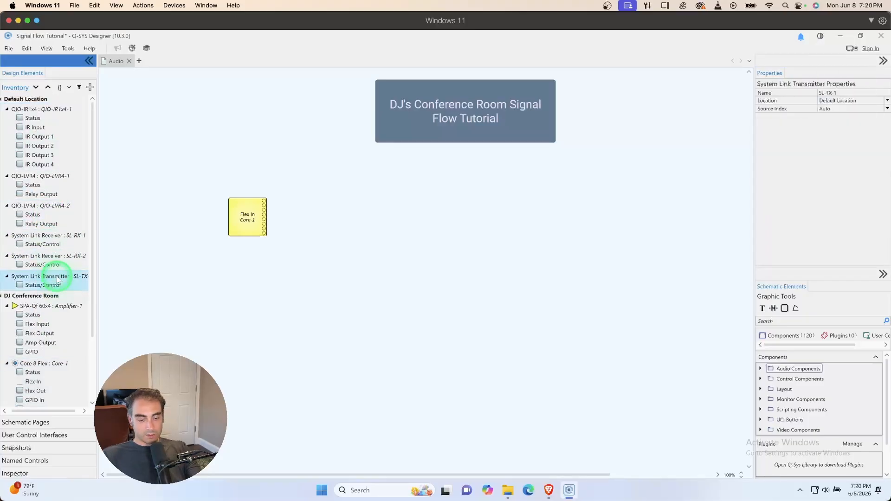
key(BackSpace)
click(52, 261)
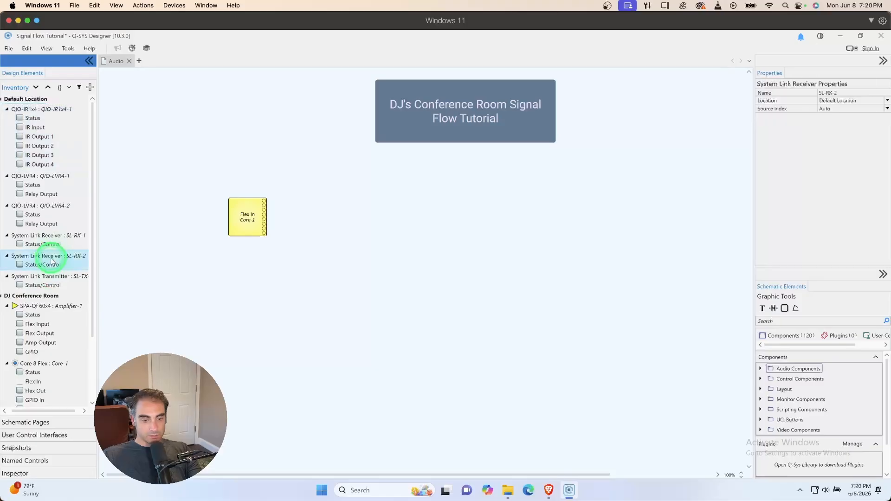
key(Delete)
click(51, 257)
key(Delete)
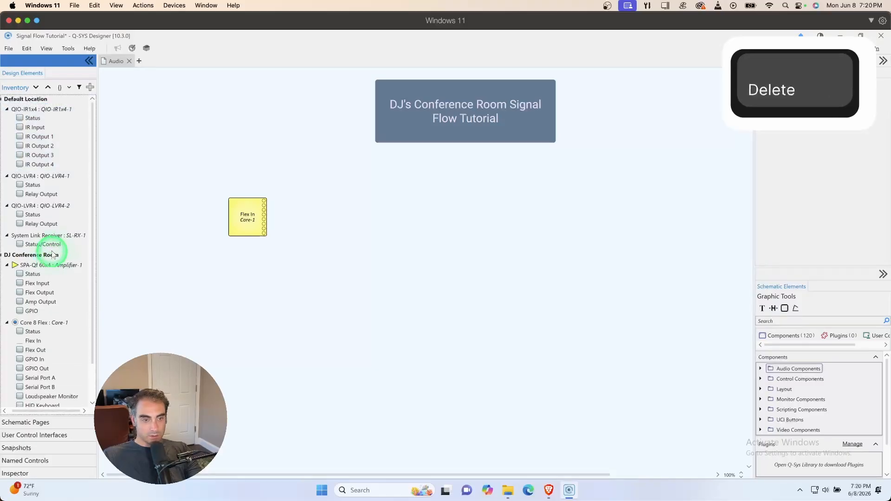
click(54, 241)
key(Delete)
- Delete both QIO-LVR4 devices and the QIO-IR1x4 from the Default Location inventory
click(56, 207)
key(Delete)
click(54, 178)
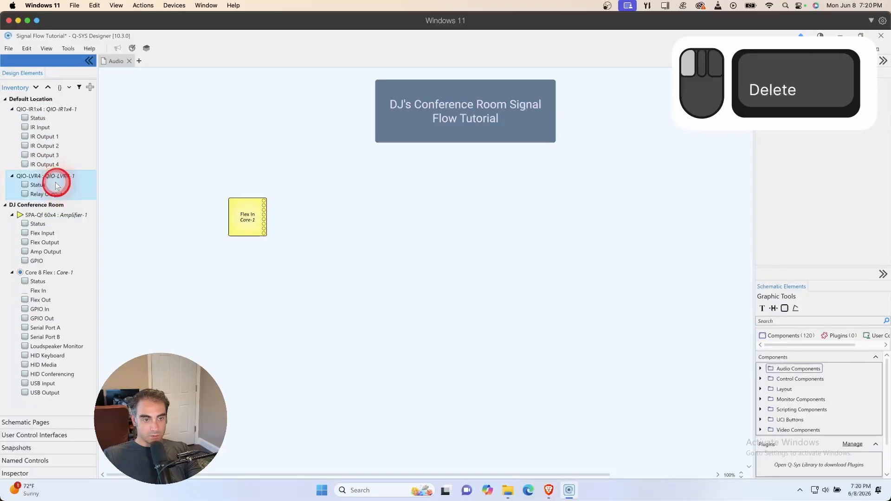
key(Delete)
click(60, 147)
key(Delete)
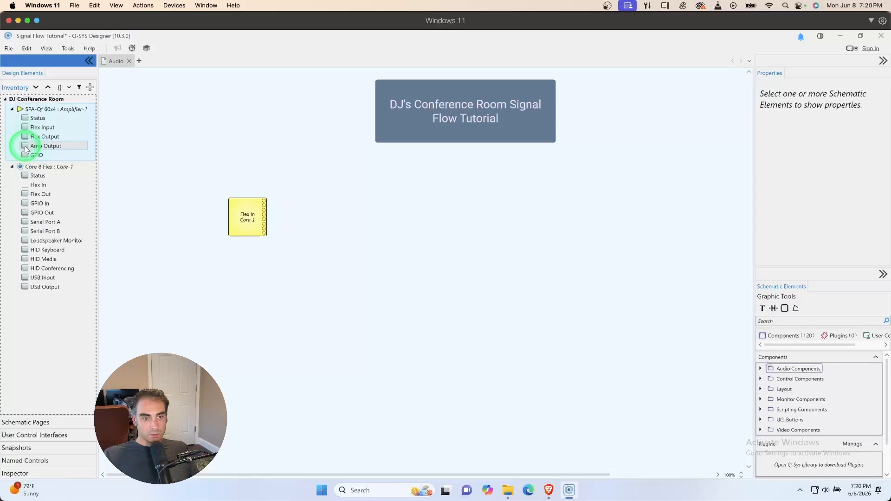
- Place the SPA-Qf 60x4's Amp Output block on the Audio page and wire Flex In Channel 1 to its first input
drag(26, 148, 538, 258)
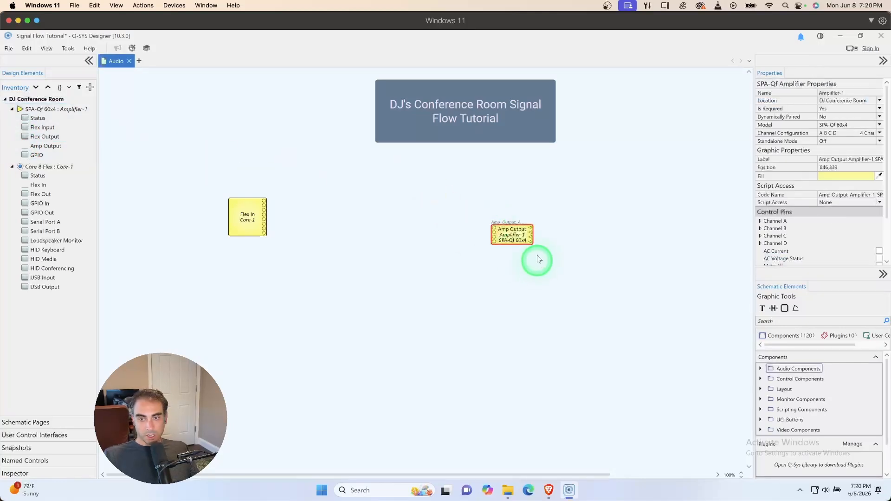
drag(511, 232, 490, 207)
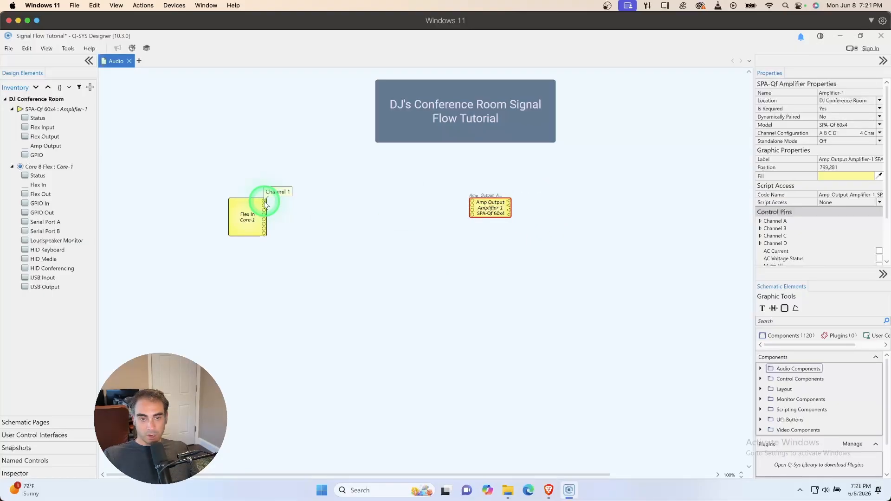
drag(266, 202, 473, 203)
click(493, 268)
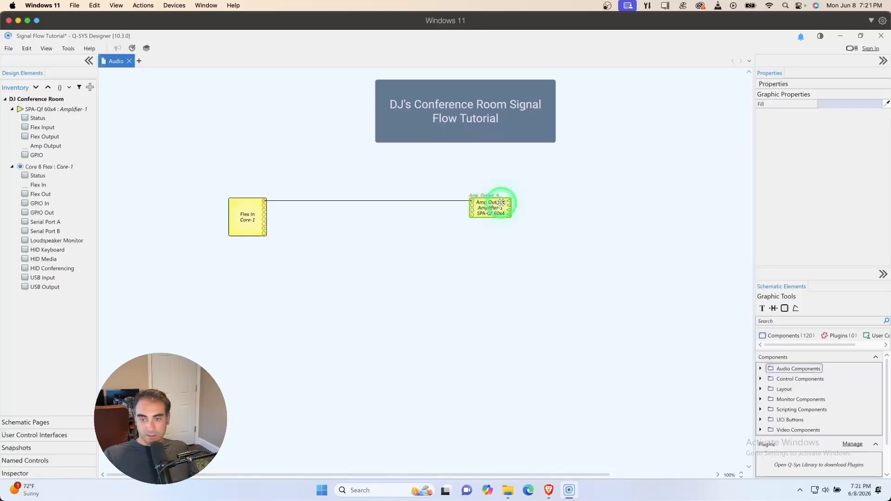
- Add a Generic 70/100 V Speaker from the custom loudspeakers to the inventory
click(89, 88)
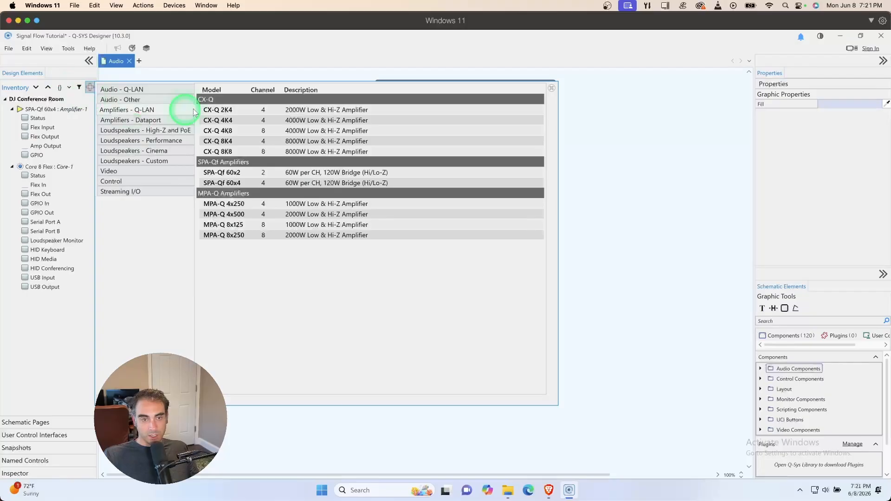
click(159, 163)
click(249, 103)
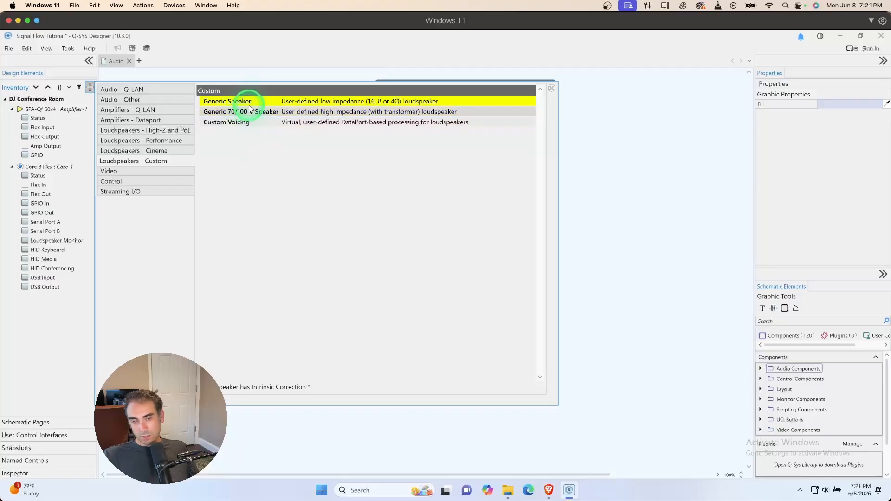
click(250, 113)
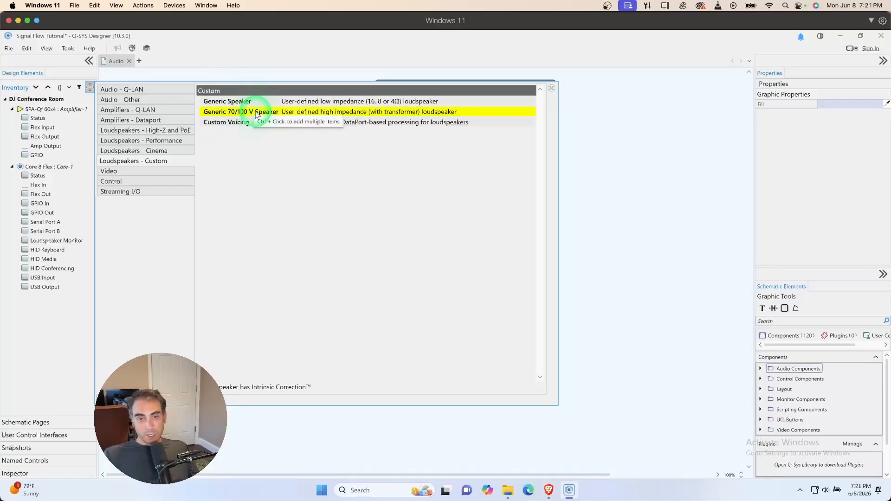
click(257, 114)
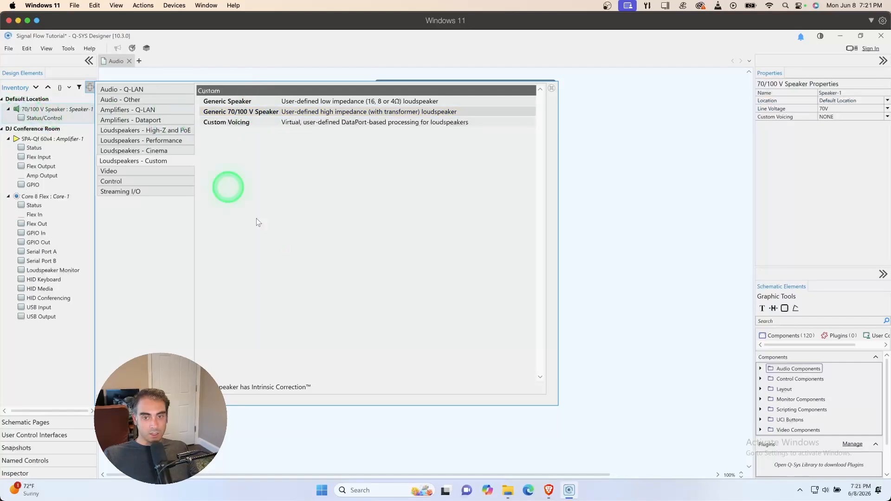
click(61, 366)
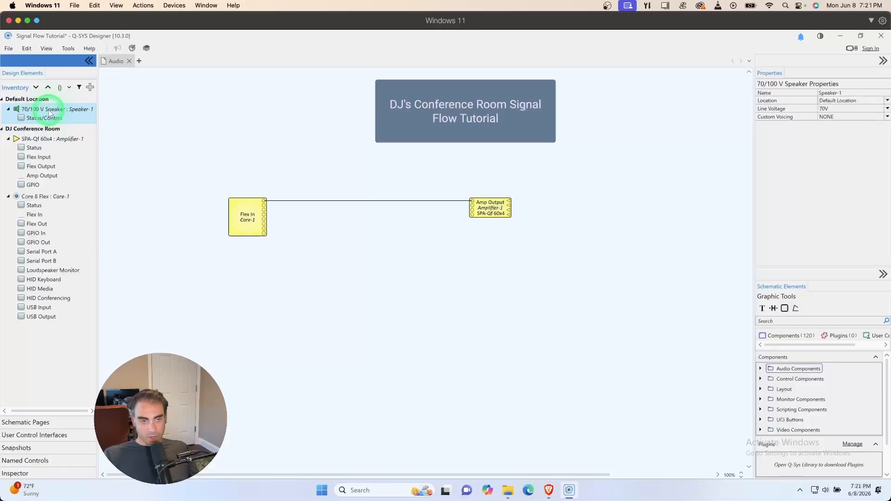
- Place the 70/100V Speaker block beside the Amp Output block and wire it to the amplifier's first output channel
drag(50, 113, 571, 205)
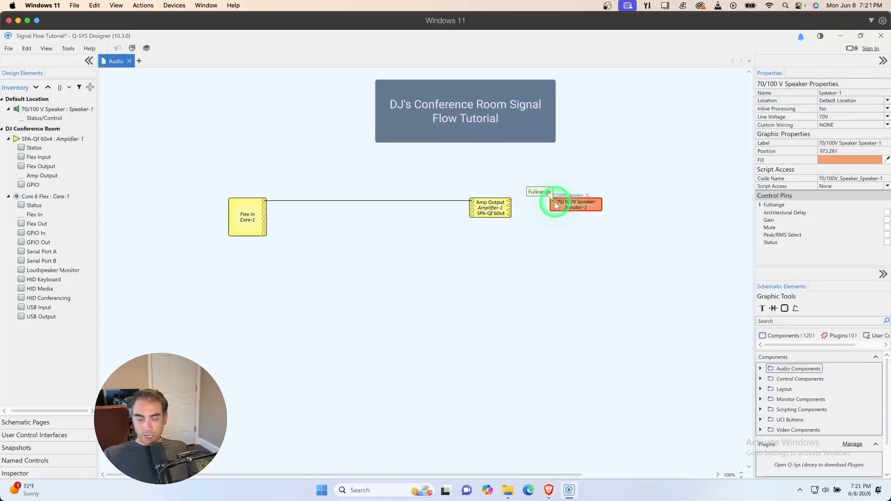
drag(555, 205, 512, 203)
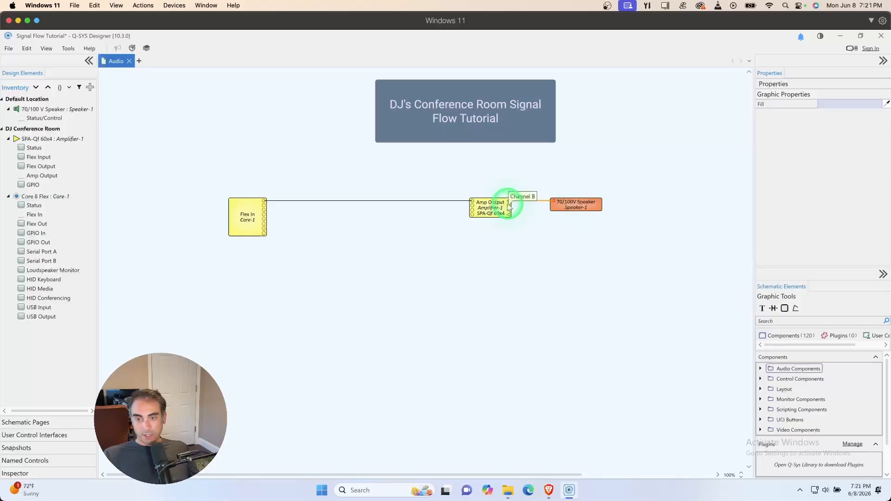
- Examine the loudspeaker status and fullrange controls in the 70/100V Speaker's control panel, and close the panel
double_click(577, 203)
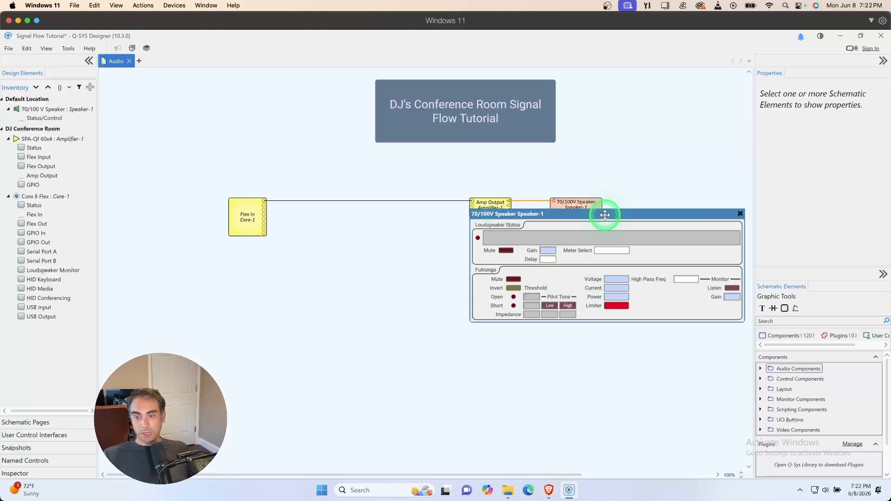
drag(604, 214, 569, 243)
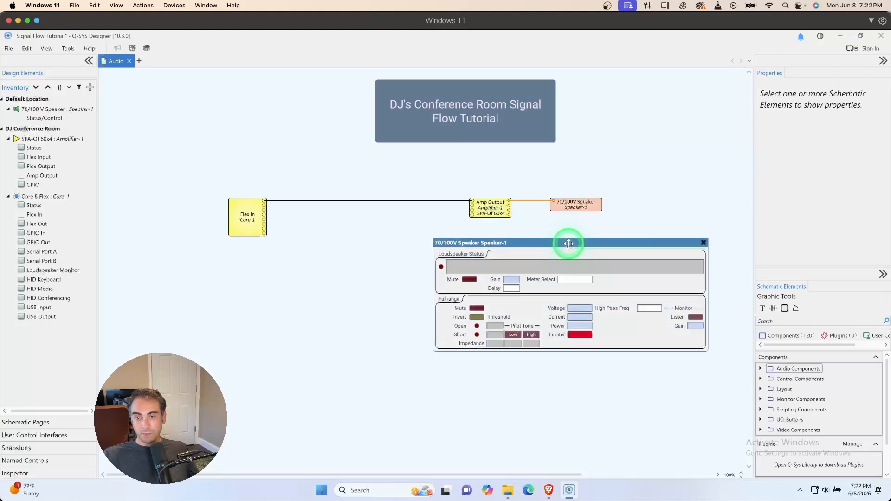
click(704, 243)
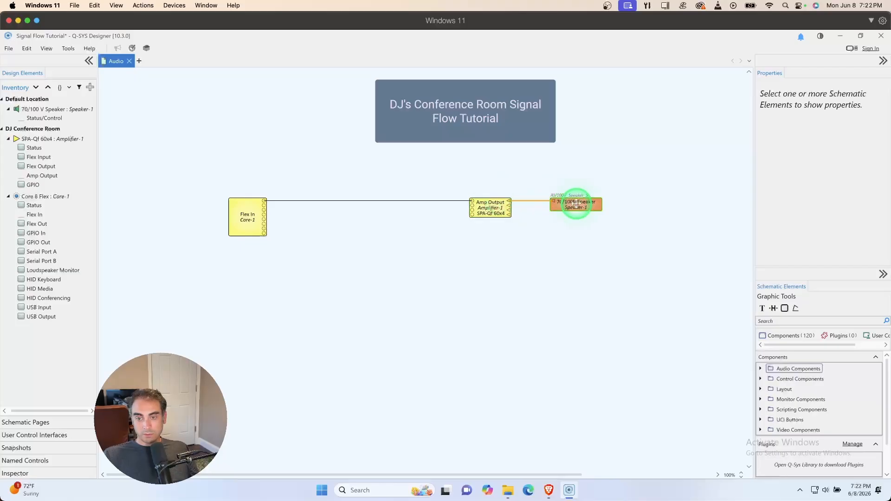
- Move the 70/100V Speaker block slightly higher than the Amp Output block
drag(576, 204, 576, 183)
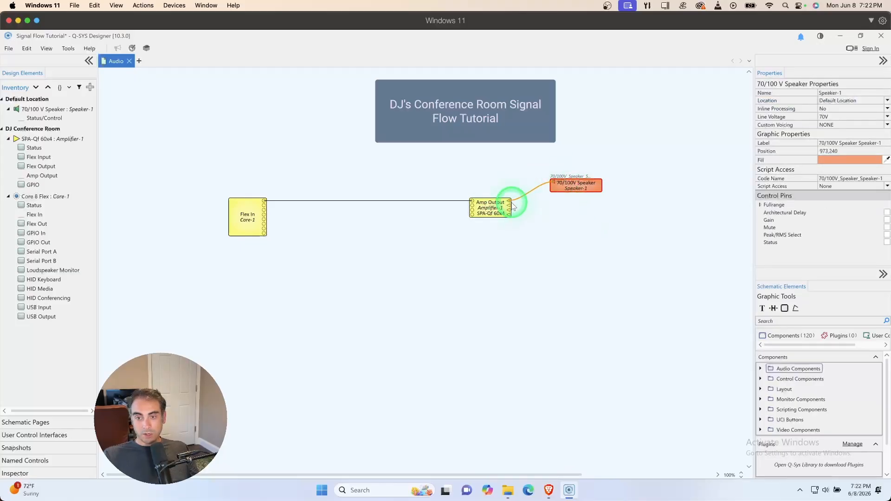
drag(513, 204, 548, 185)
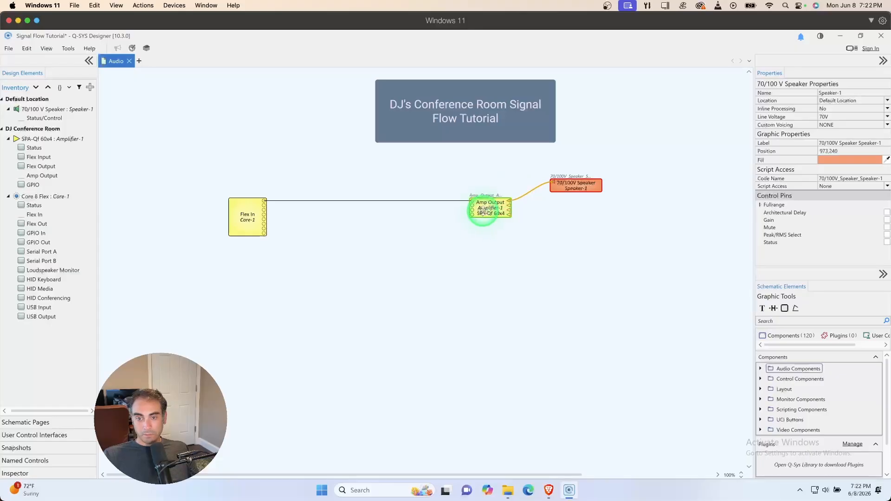
- Examine the amplifier status, power management and per-channel controls in the Amp Output block's control panel
click(497, 208)
double_click(498, 212)
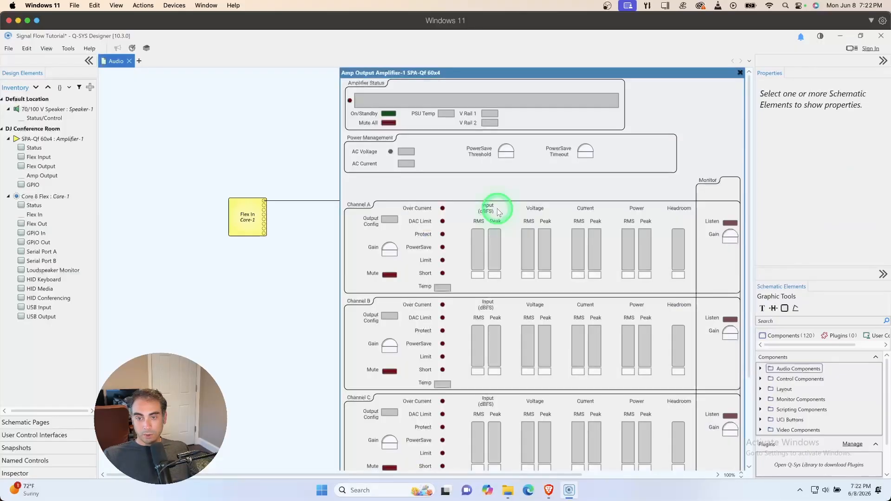
scroll(676, 213, down, 5)
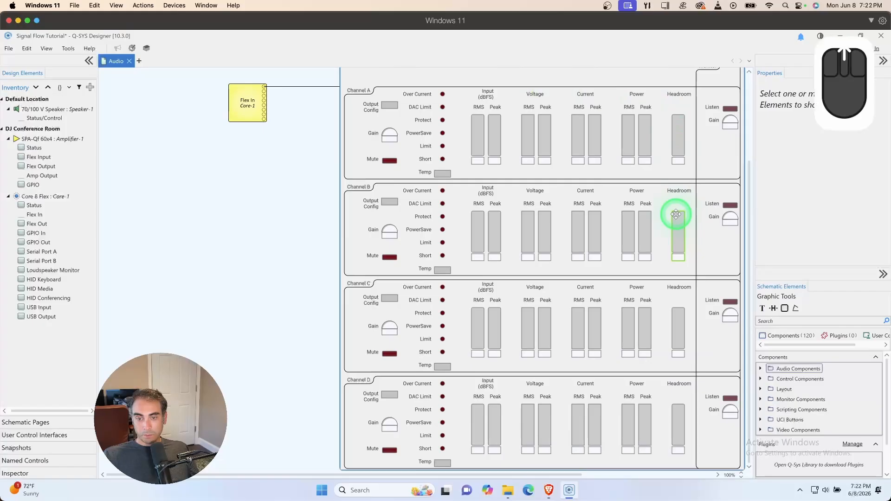
scroll(675, 214, up, 3)
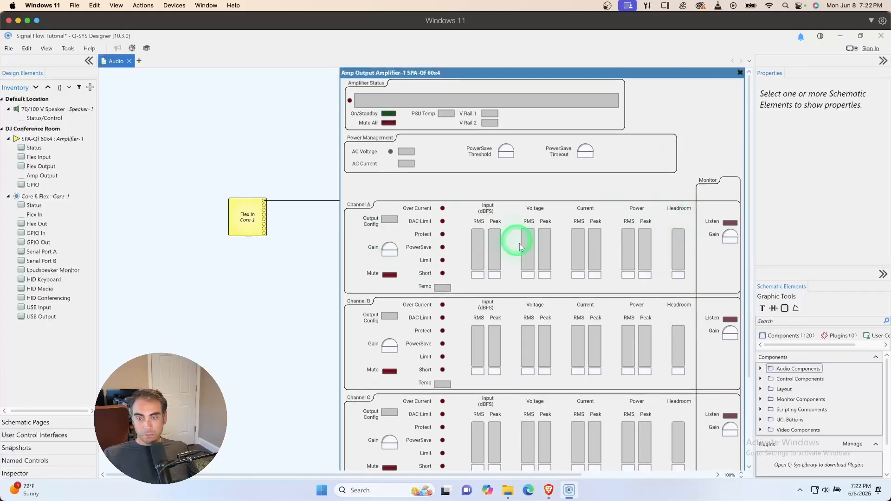
scroll(578, 196, down, 3)
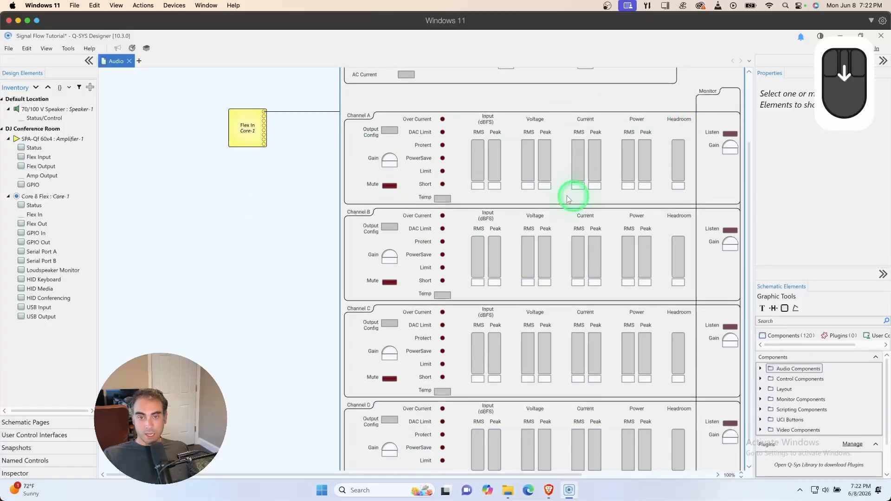
scroll(572, 193, up, 1)
scroll(434, 159, down, 1)
scroll(572, 195, up, 2)
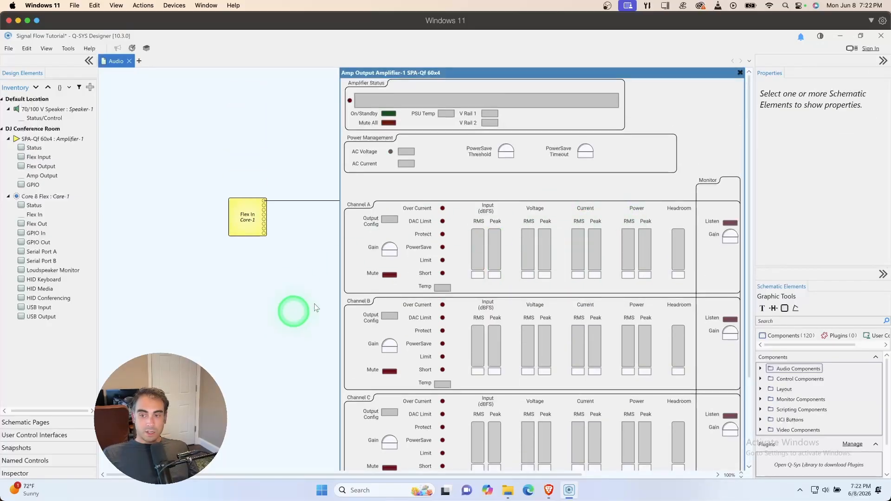
- Copy Channel A's input meter and mute button from the amplifier's control panel onto the Audio page
click(480, 248)
drag(492, 246, 285, 287)
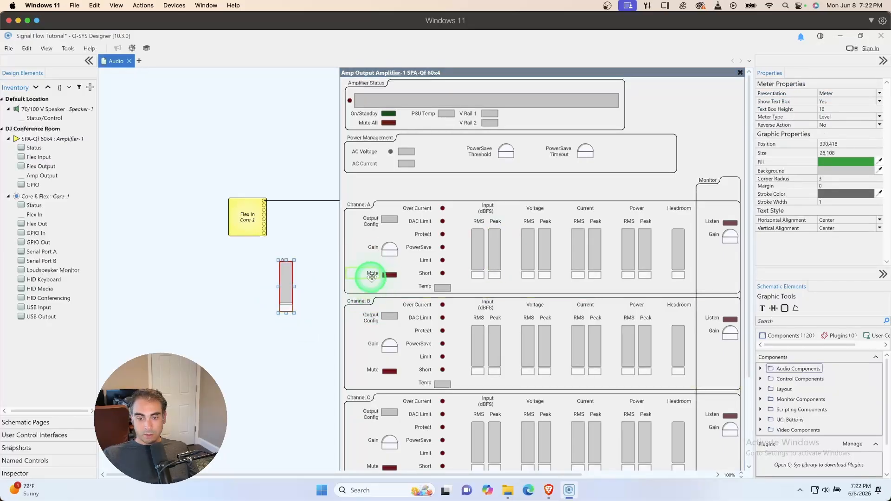
drag(389, 274, 242, 301)
- Delete the copied mute button and input meter from the Audio page, and close the amplifier's control panel
click(245, 302)
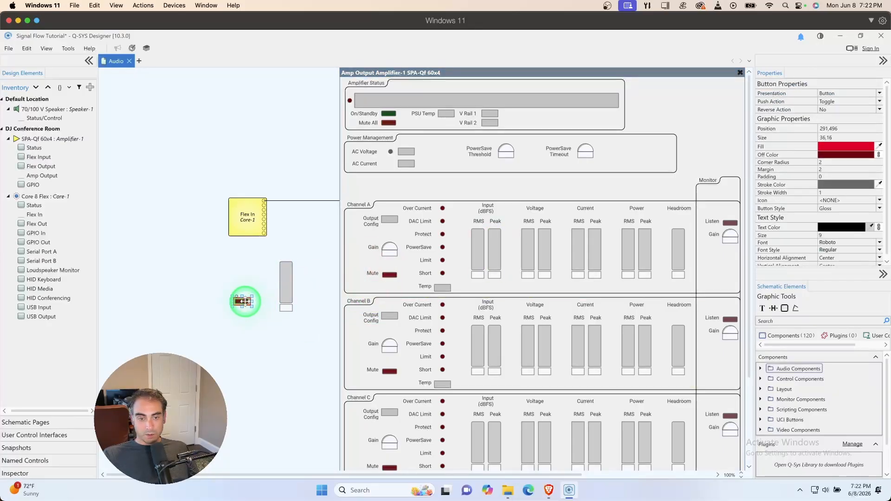
key(Delete)
click(284, 279)
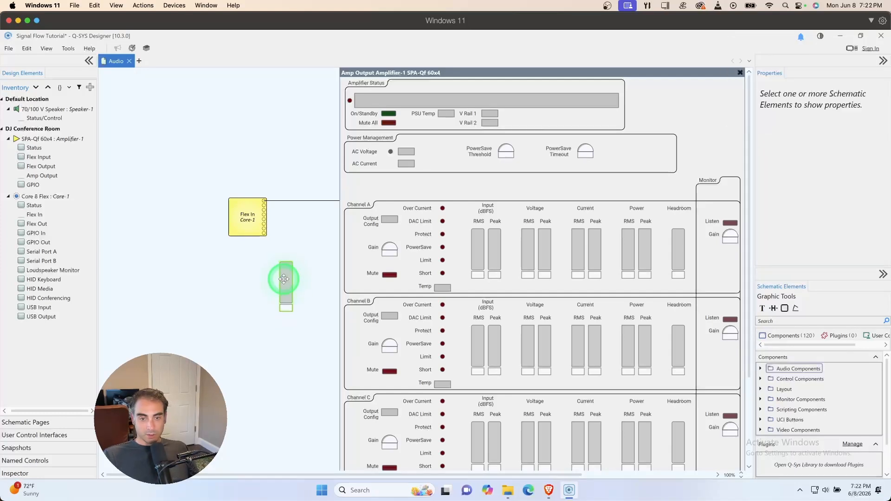
key(Delete)
click(585, 216)
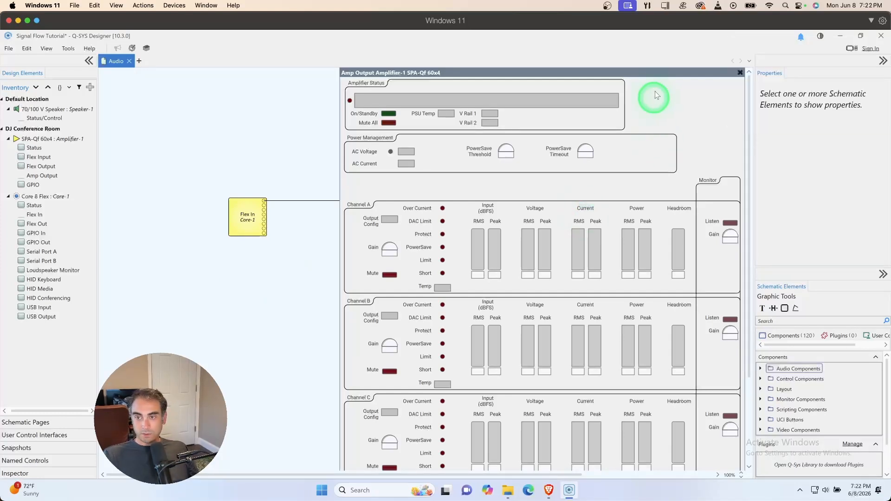
click(740, 72)
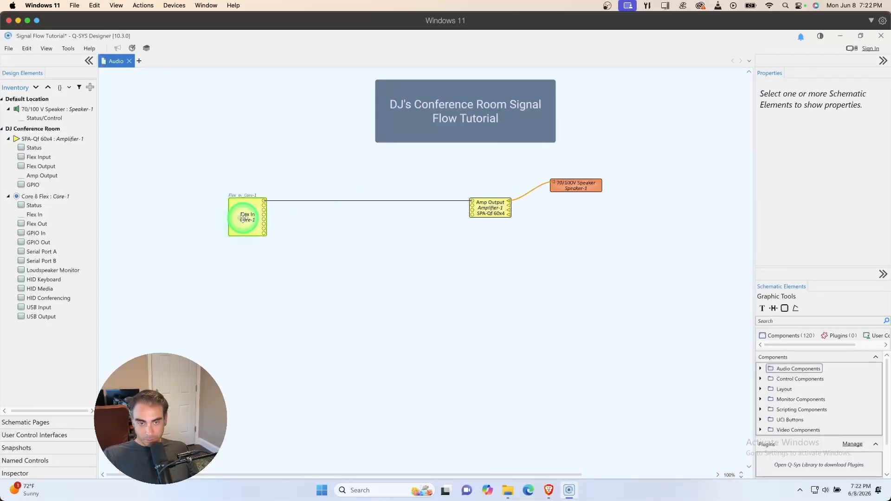
- Move the Flex In block slightly up and delete the wire connecting it to the Amp Output block
drag(244, 215, 244, 199)
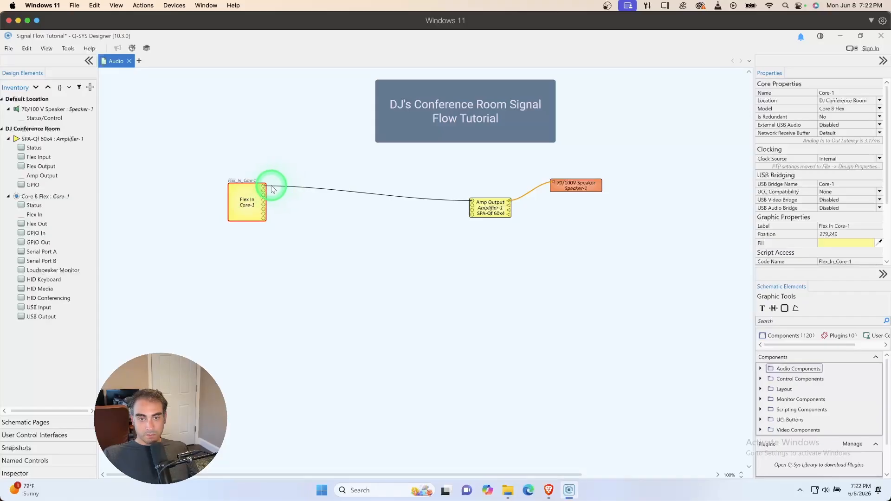
click(411, 197)
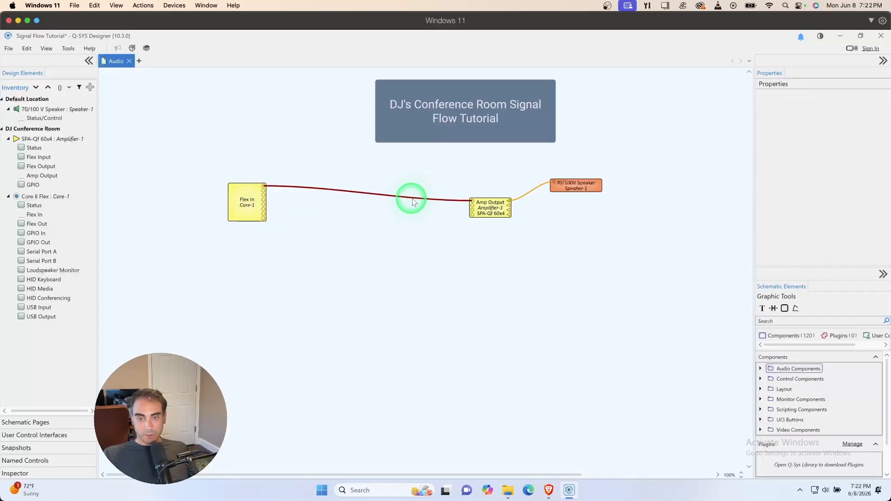
key(Delete)
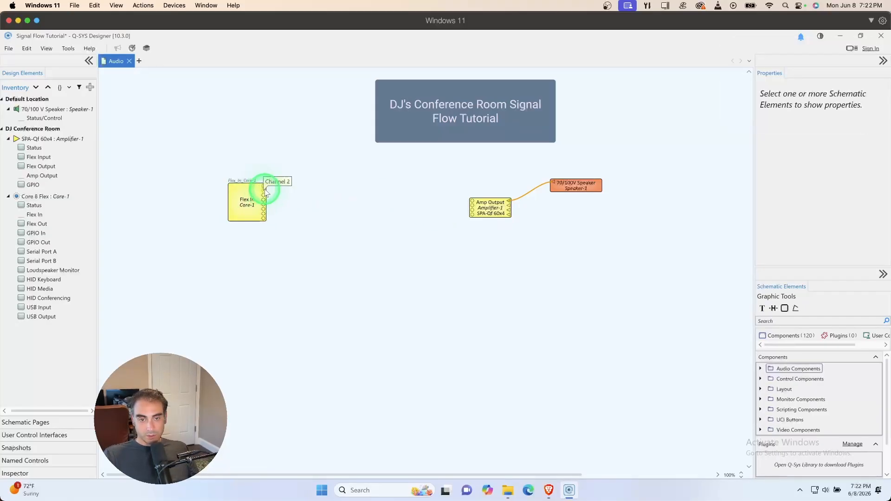
- Tag Flex In's Channel 1 and Channel 2 outputs with the signal names PGM L and PGM R, and move the block slightly down
click(345, 186)
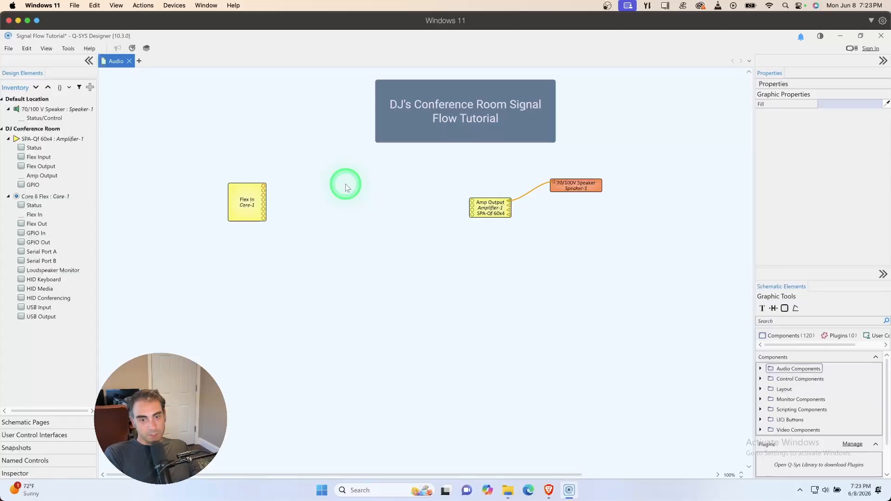
text(PGM L)
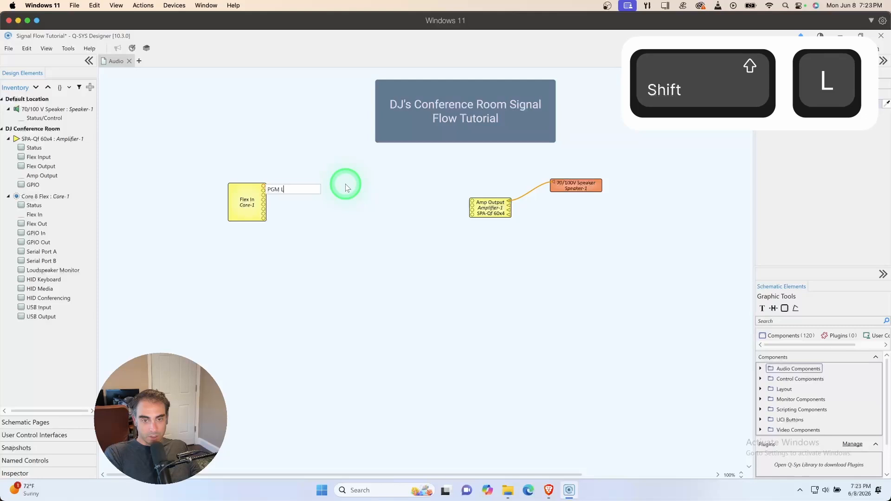
key(Return)
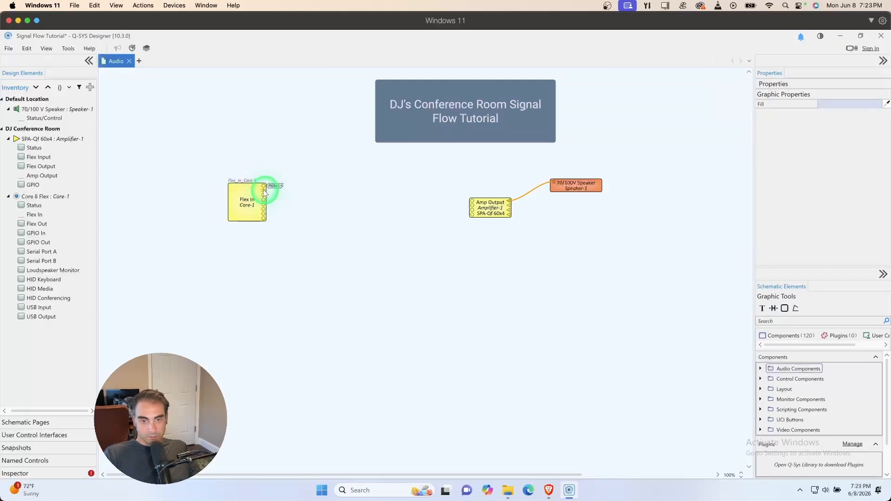
drag(264, 193, 323, 201)
text(PGM R)
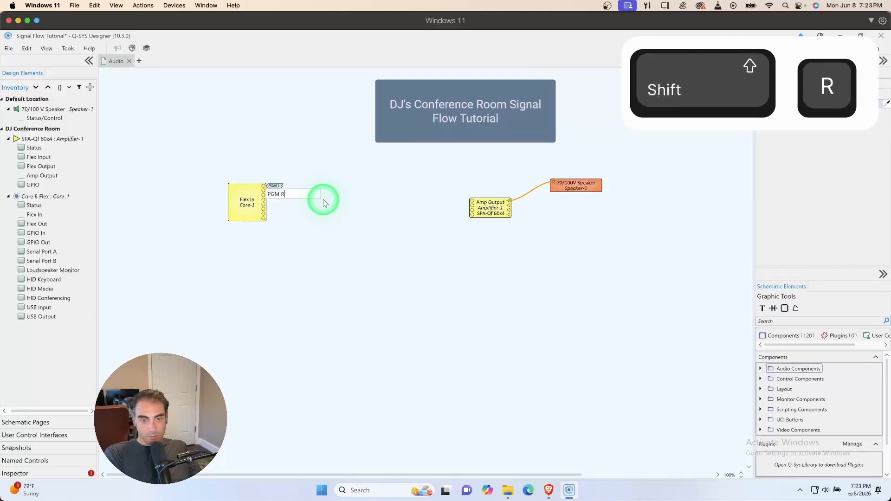
key(Return)
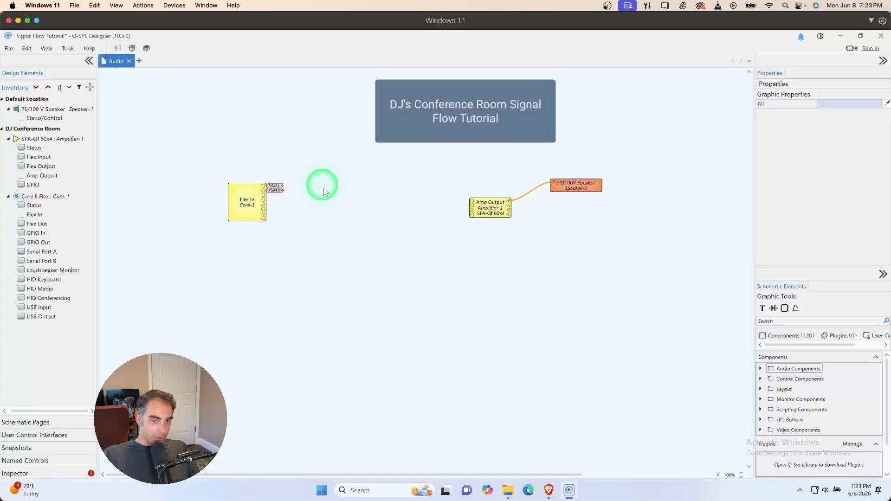
click(242, 206)
drag(242, 206, 238, 215)
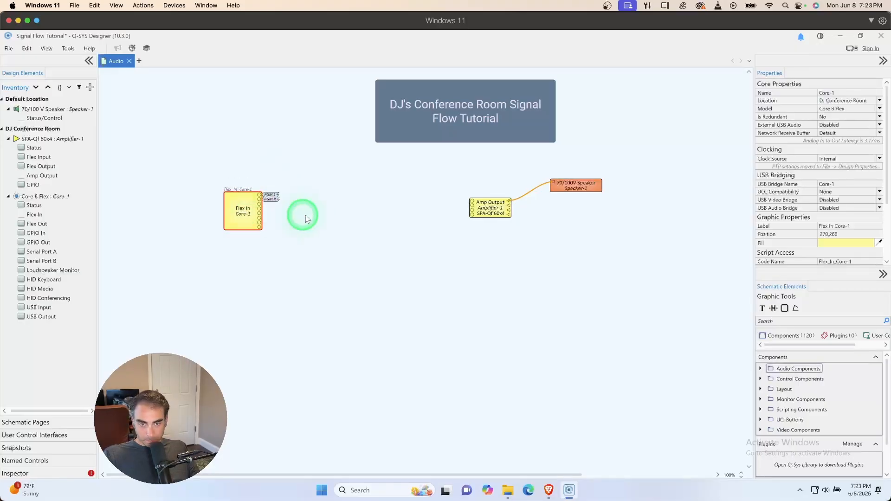
- Add a Software Dante Receiver from the streaming I/O devices to the design inventory
click(90, 86)
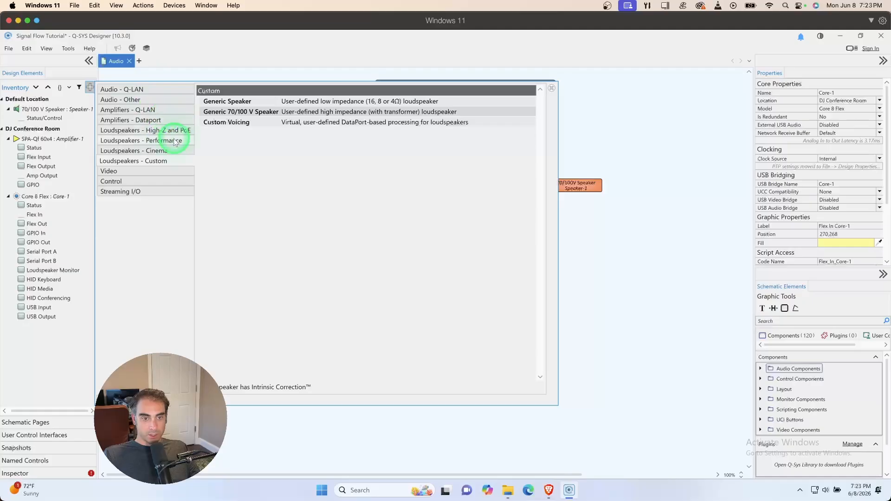
click(171, 193)
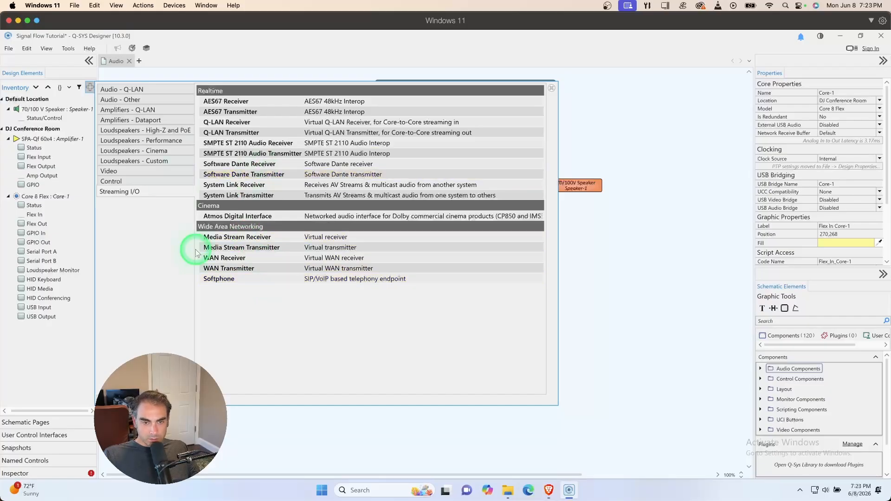
click(278, 166)
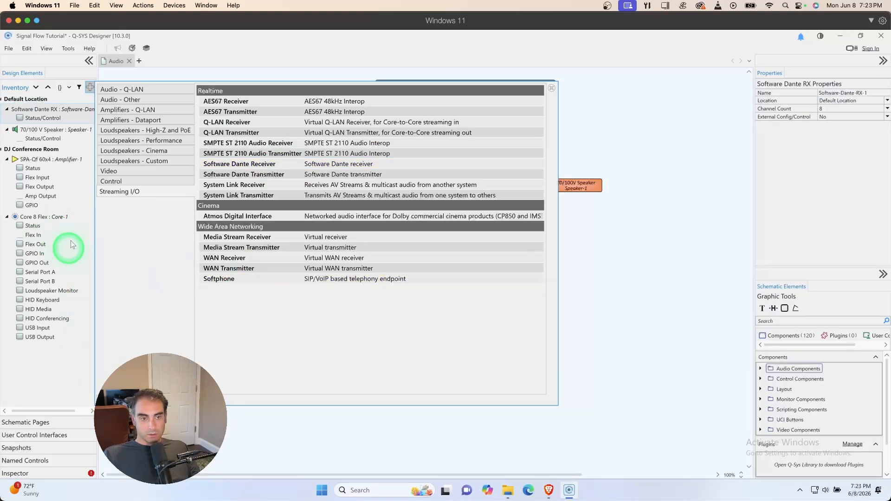
- Place the Software Dante RX block on the Audio page and arrange the Flex In block below it
click(41, 110)
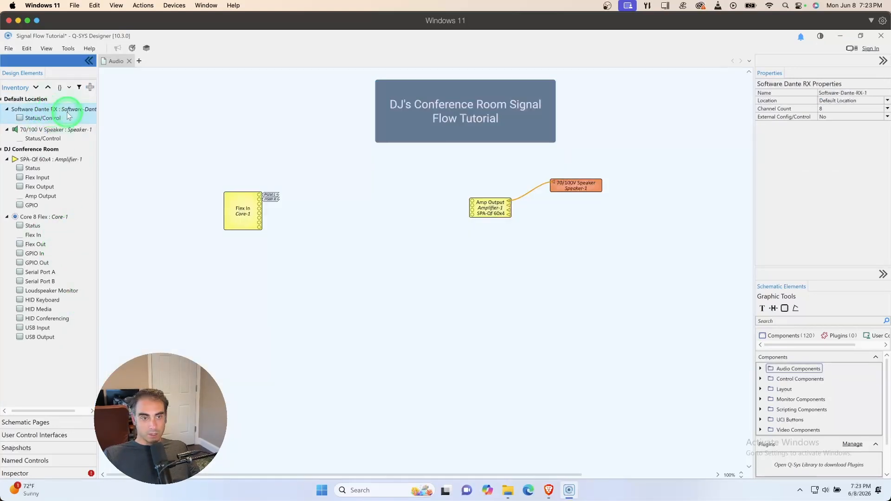
drag(21, 119, 201, 117)
drag(246, 213, 239, 265)
drag(224, 138, 215, 200)
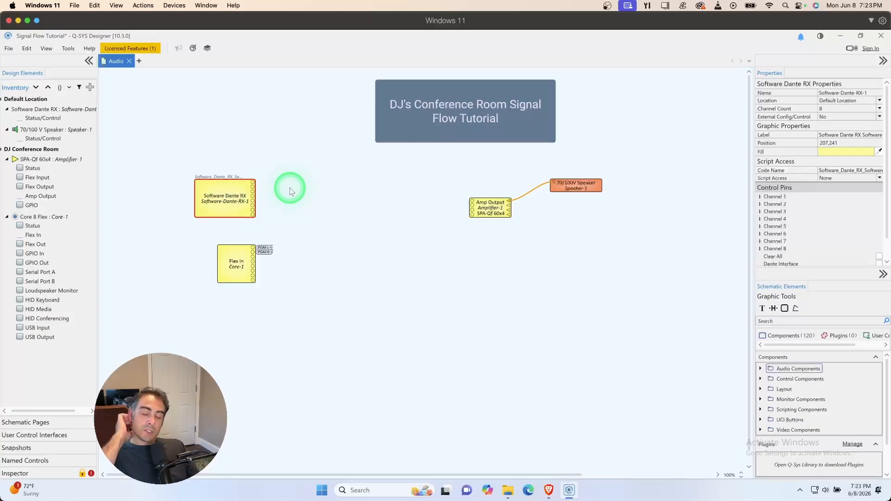
- Tag the Software Dante RX block's Channel 1 output with the signal name Ceiling Mic
click(253, 184)
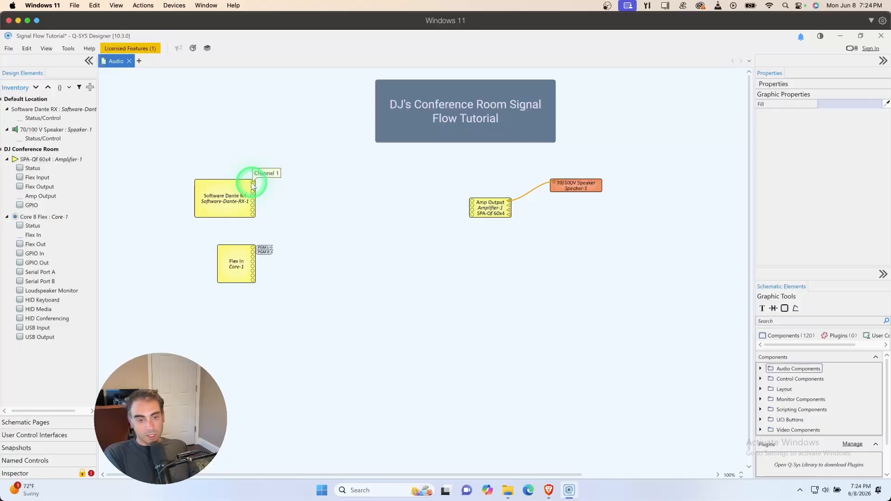
key(shift+t)
key(BackSpace)
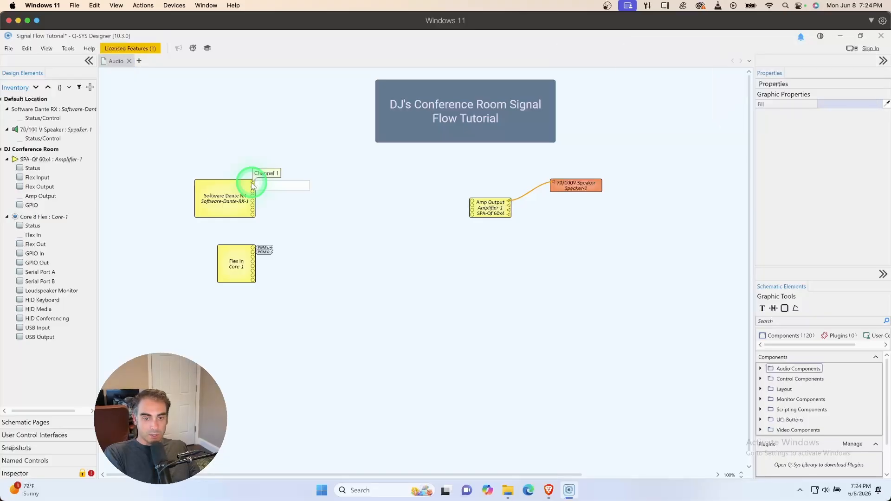
text(Ceiling Mic)
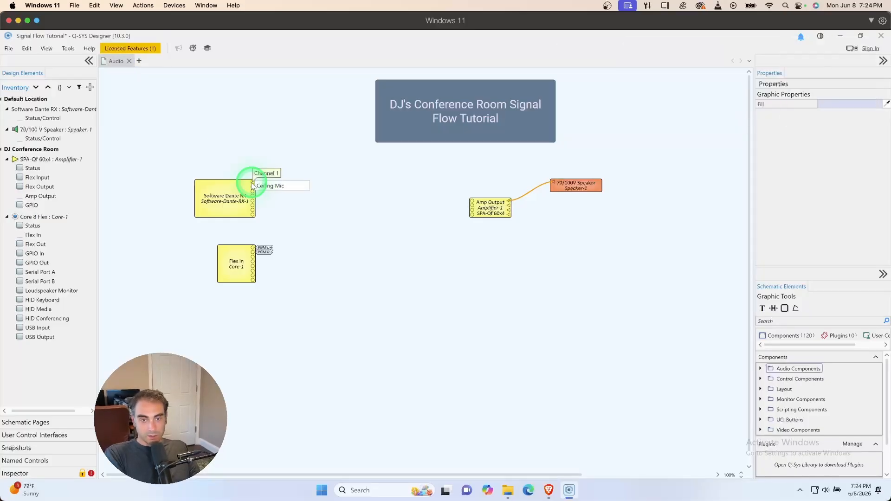
key(Return)
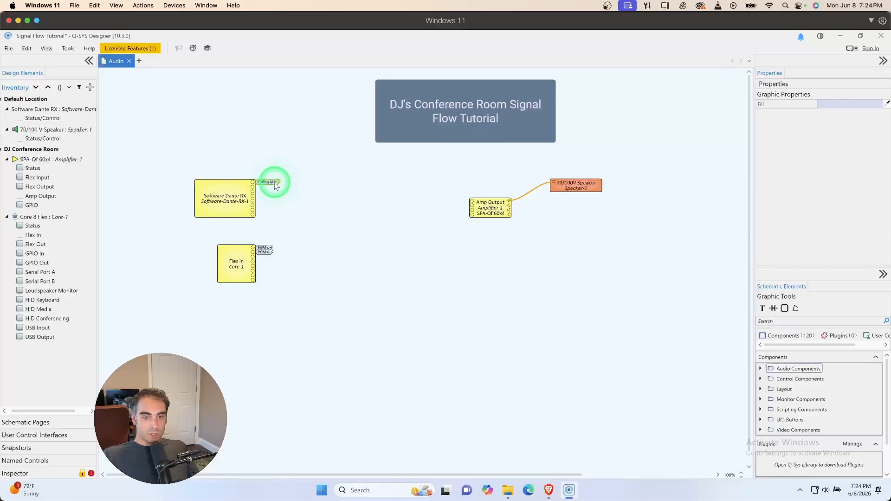
- Rename the signal tag on Software Dante RX's Channel 1 output to Ceiling Mic Mix
click(275, 182)
text(Ce)
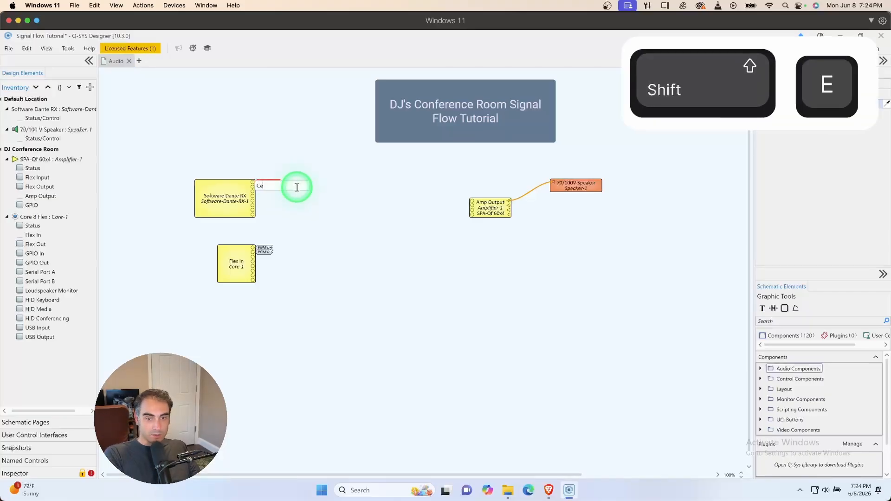
text(iling Mic Mix)
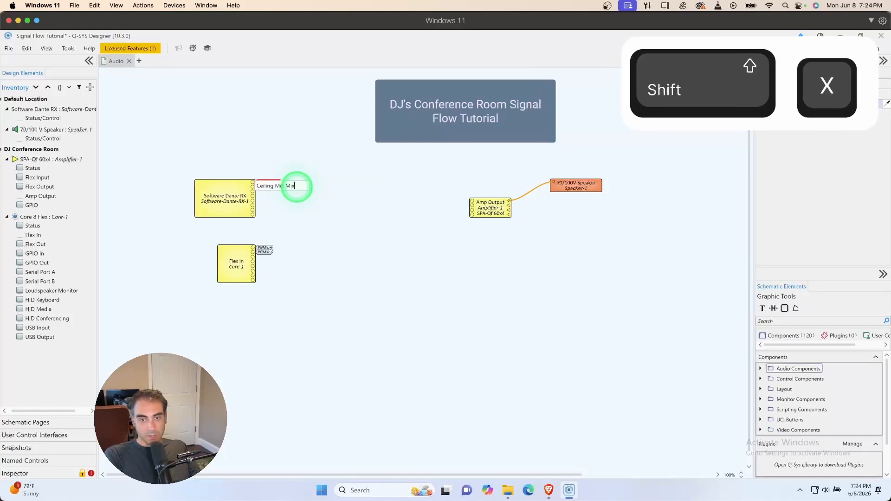
key(Return)
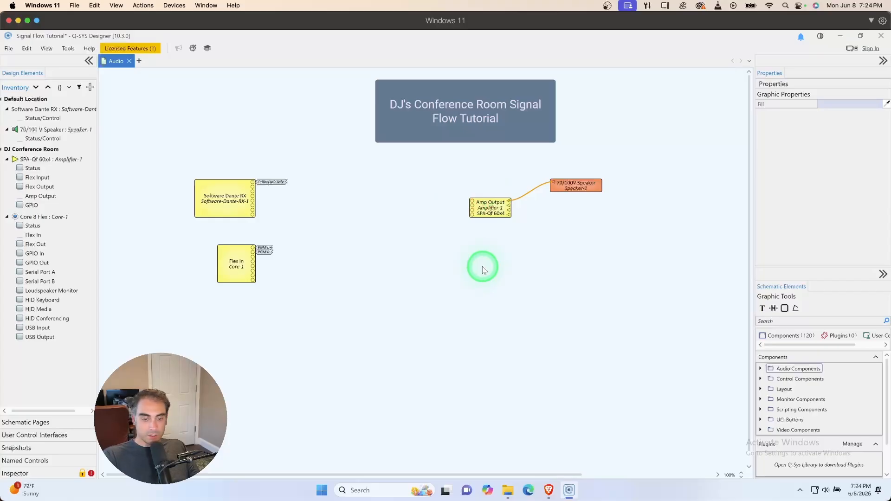
- Try tagging the Amp Output block's first input with the signal name ceiling Mic mix, and delete that tag
text(ceiling Mic mix)
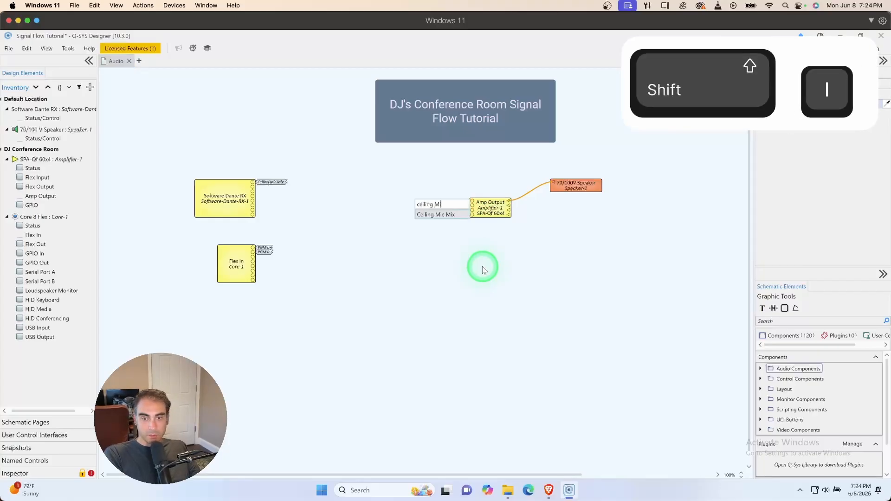
key(Return)
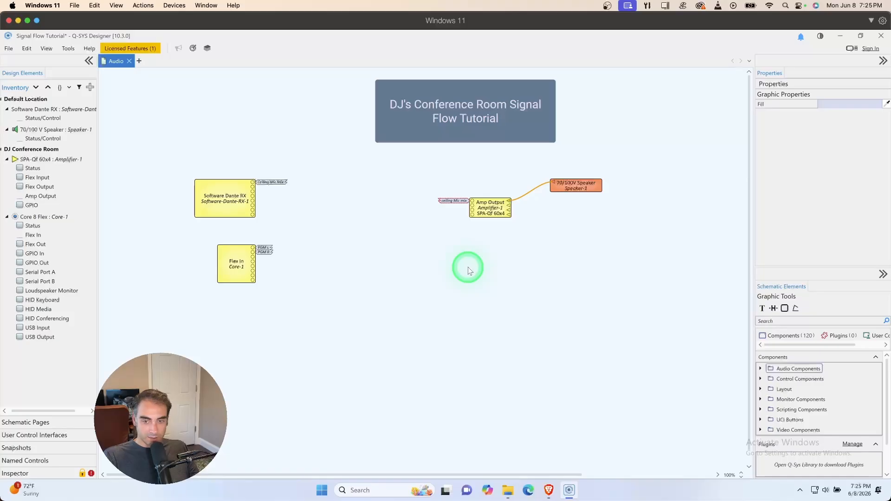
key(Delete)
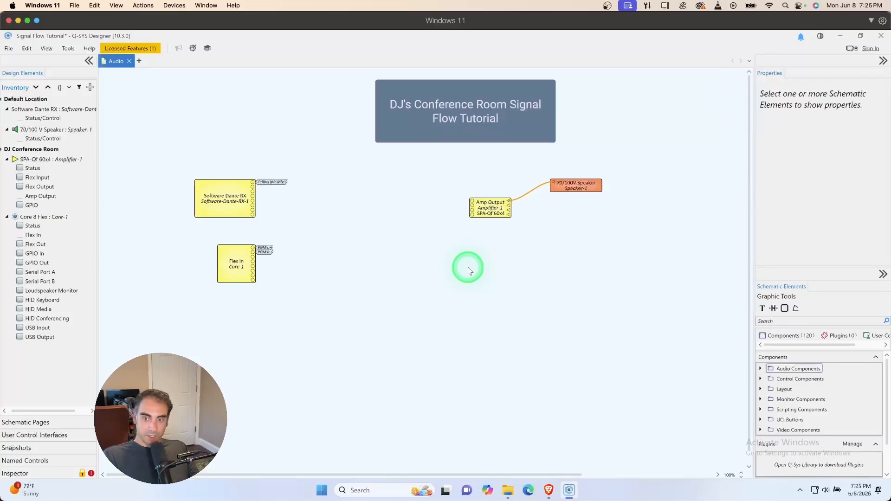
- Move the Amp Output block closer to the 70/100V Speaker and shift the Flex In block farther down
click(510, 201)
drag(511, 201, 529, 191)
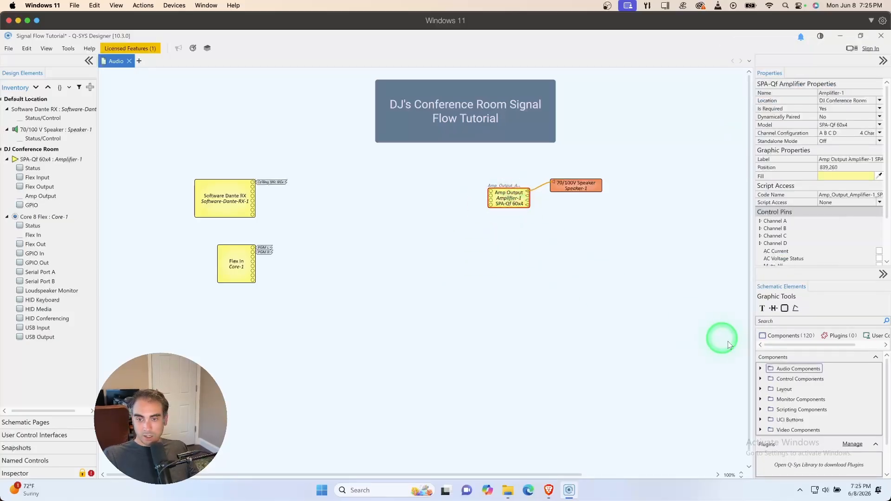
drag(236, 266, 245, 293)
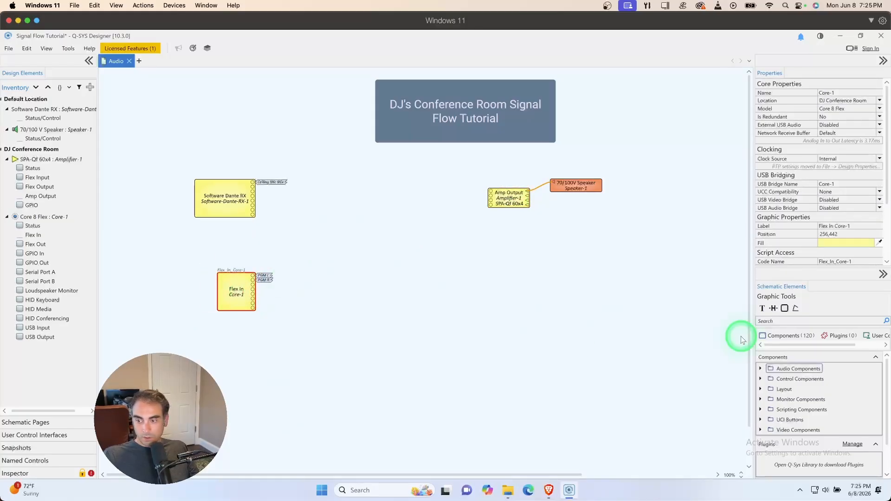
- Find the Acoustic Echo Canceler component and place it between the Software Dante RX and Amp Output blocks
click(796, 321)
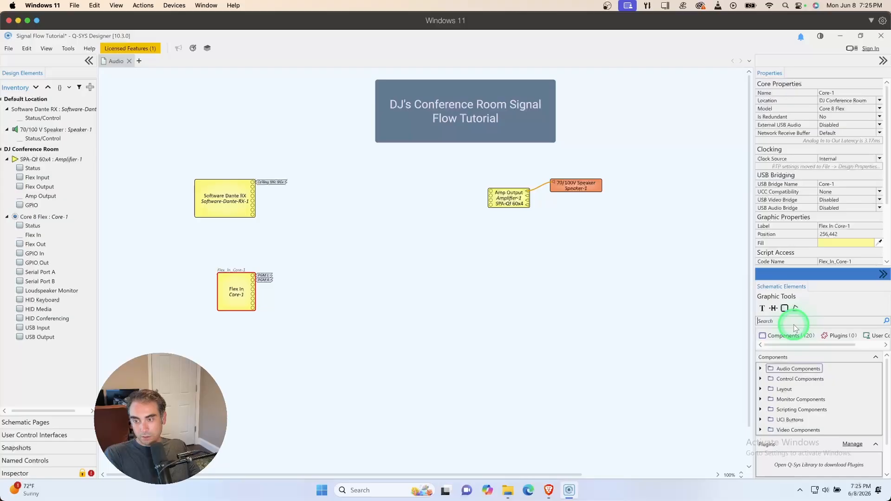
text(Acousit)
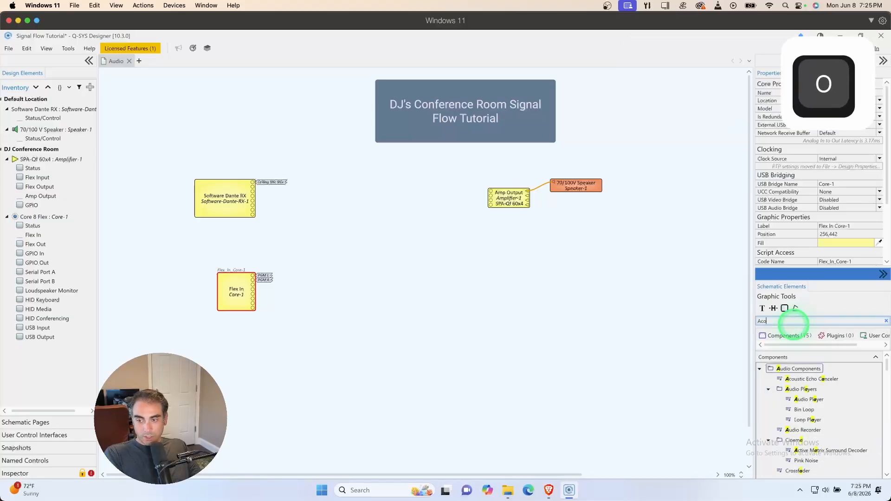
key(BackSpace)
key(BackSpace)
text(tic )
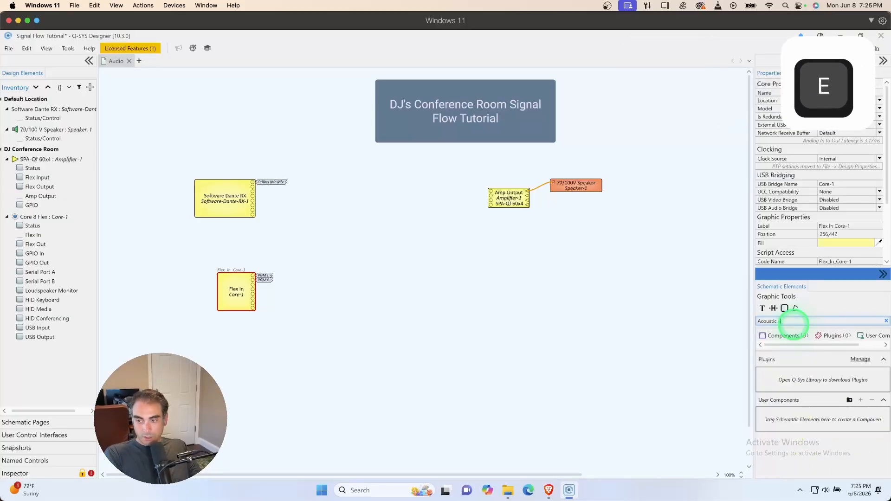
text(echo cance)
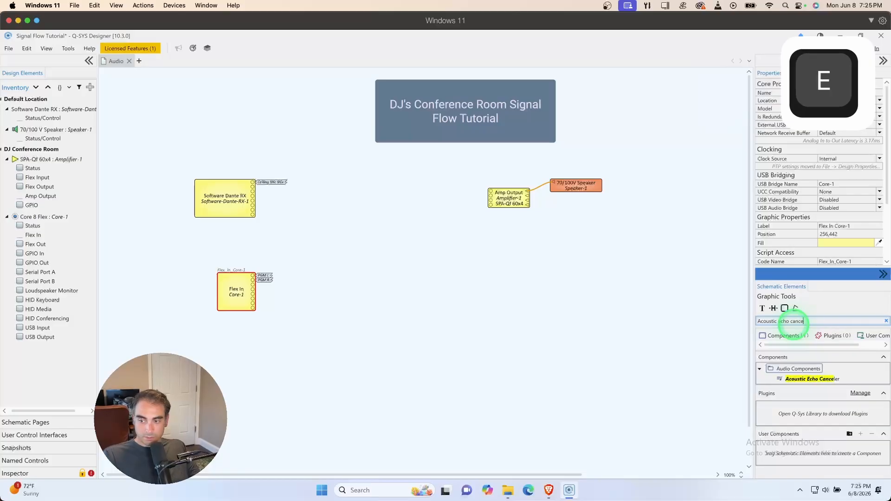
click(821, 380)
drag(821, 382, 338, 187)
click(353, 198)
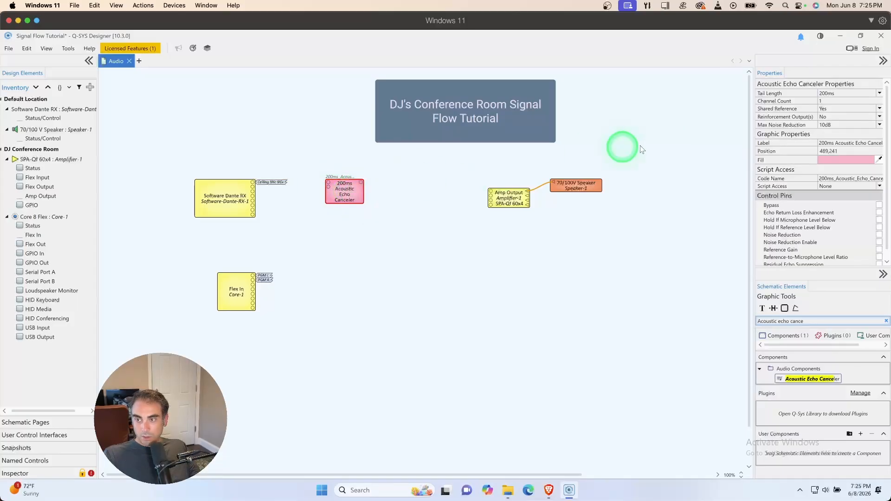
click(827, 101)
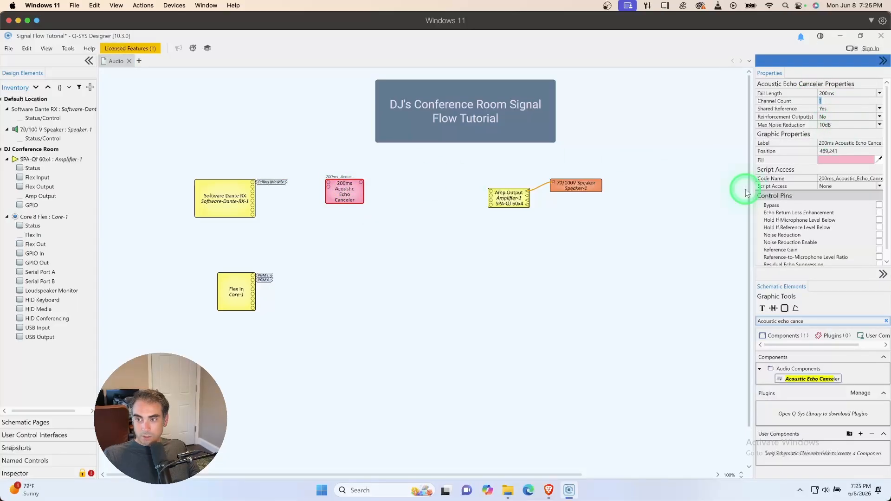
click(347, 191)
drag(347, 191, 363, 196)
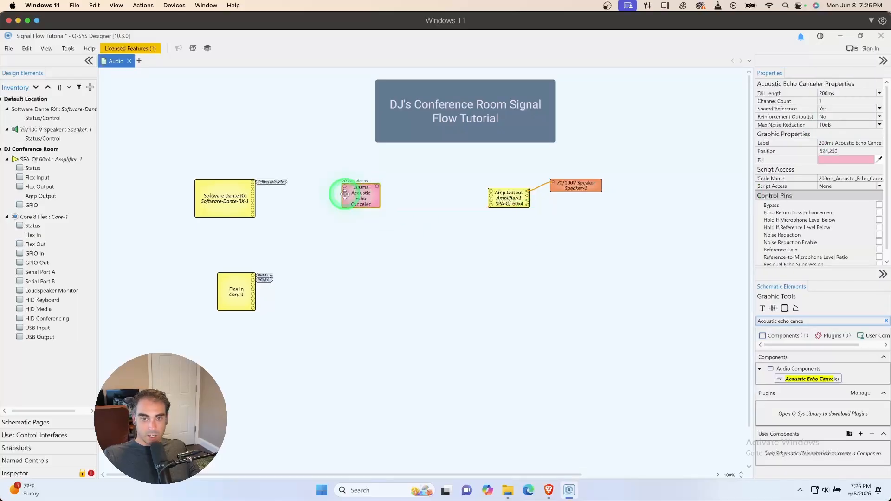
- Try tagging the Acoustic Echo Canceler's first input with the signal name Ceiling Mic Mix, and delete that tag
click(340, 169)
text(c)
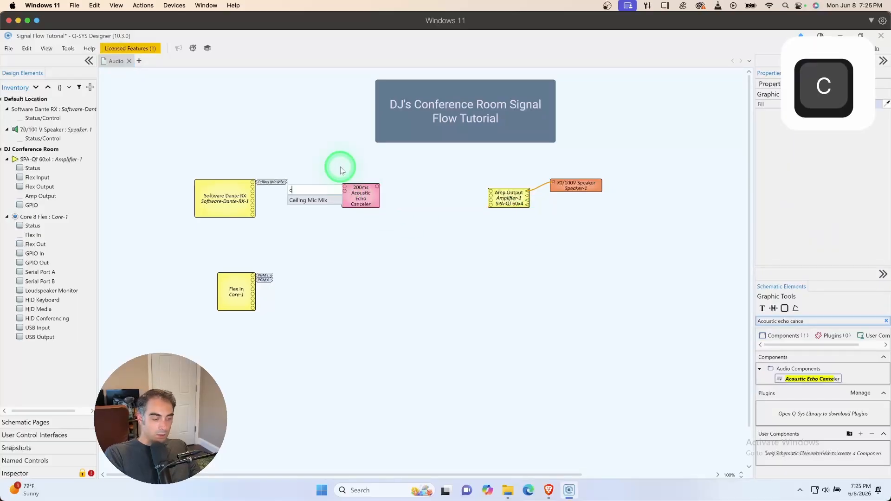
key(BackSpace)
text(Ceil)
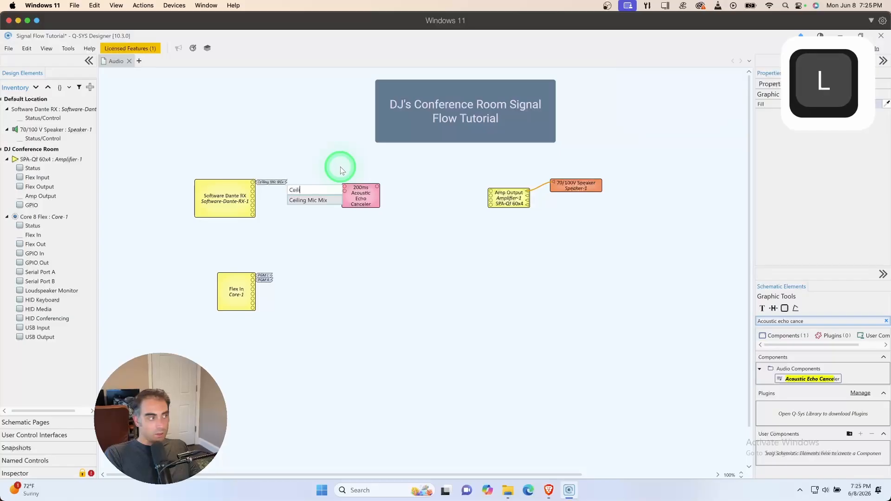
text(ing Mic Mix.)
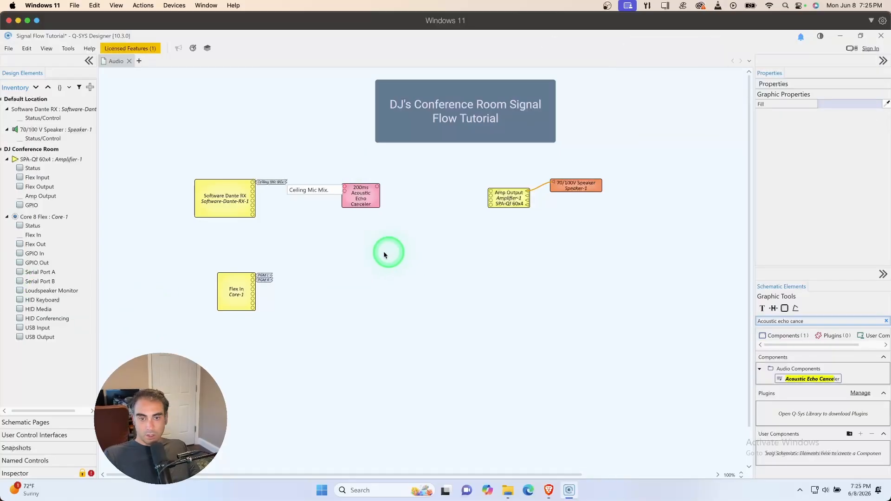
key(BackSpace)
key(Return)
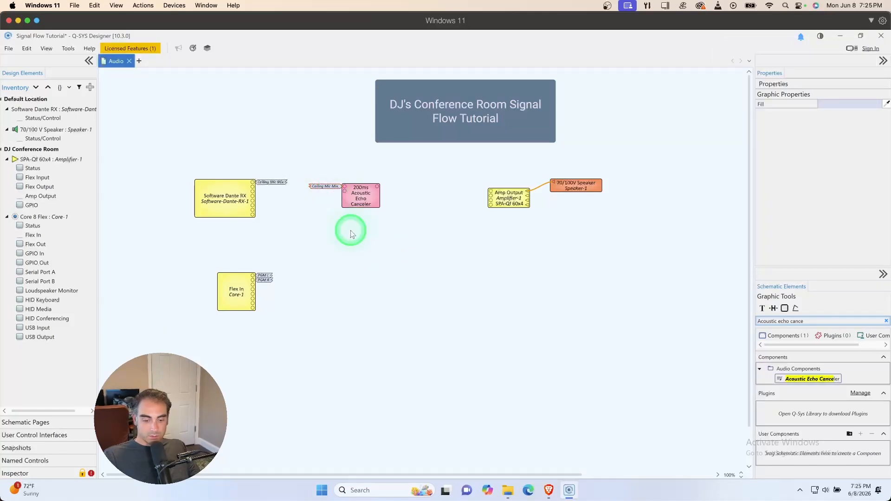
key(Delete)
- Copy Software Dante RX's Ceiling Mic Mix tag onto the Acoustic Echo Canceler's first input, and move the Flex In block back up
click(277, 183)
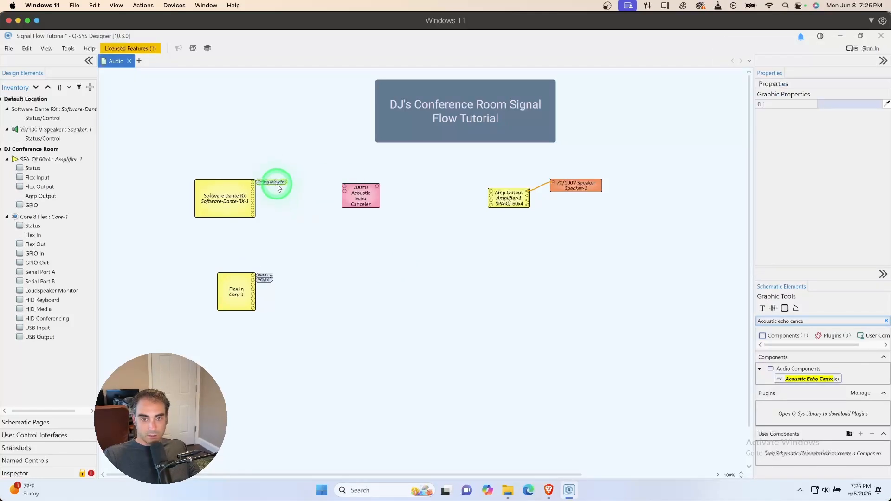
click(343, 185)
key(ctrl+v)
click(377, 247)
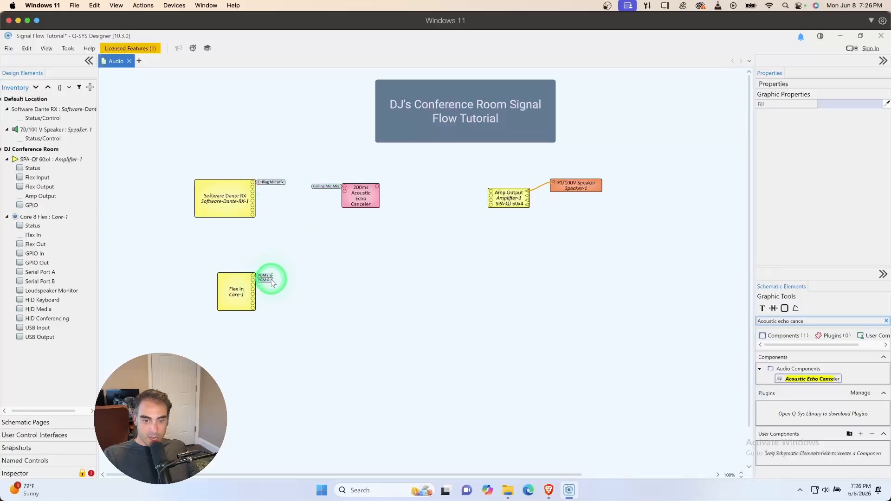
drag(234, 288, 241, 260)
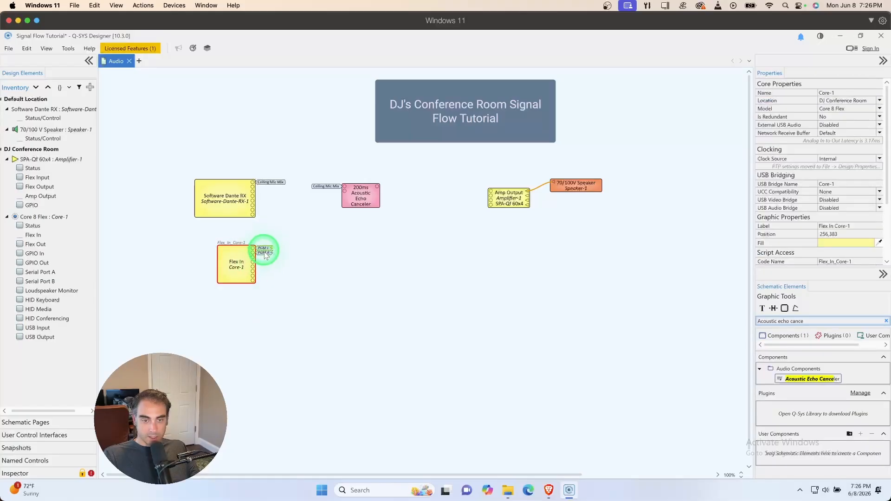
- Set the Ceiling Mic Mix signal tag's fill to blue #0044ff and move the Acoustic Echo Canceler slightly left
click(277, 182)
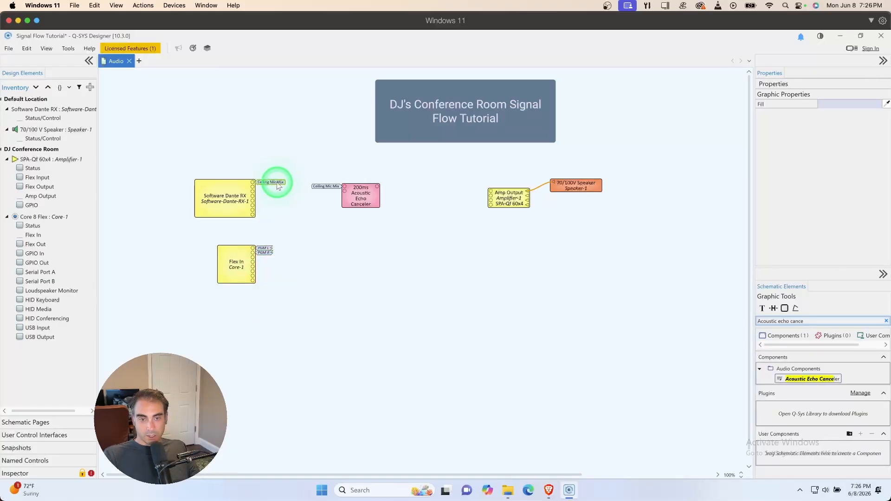
click(841, 107)
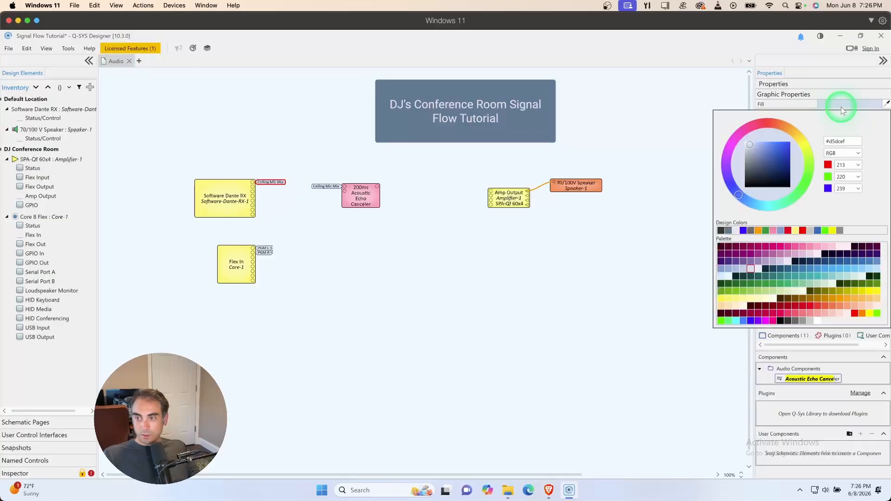
mouse_move(807, 191)
mouse_down()
mouse_move(790, 154)
mouse_move(814, 152)
mouse_up()
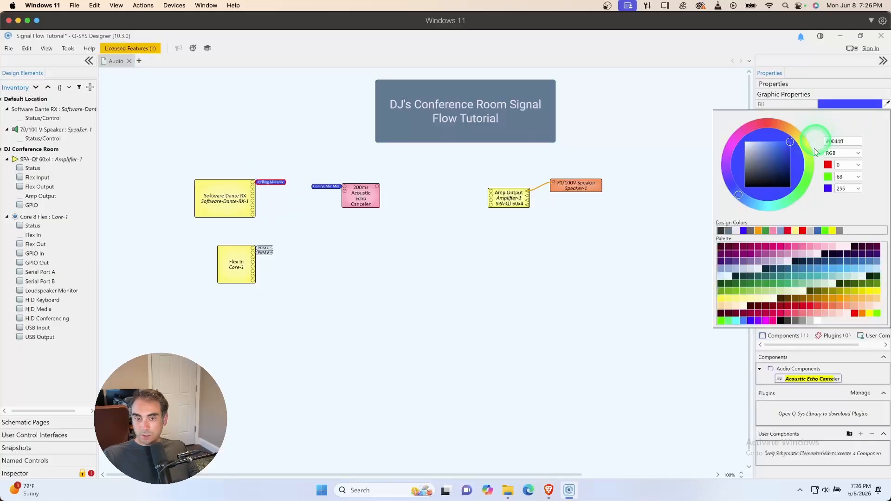
click(527, 257)
drag(358, 195, 346, 196)
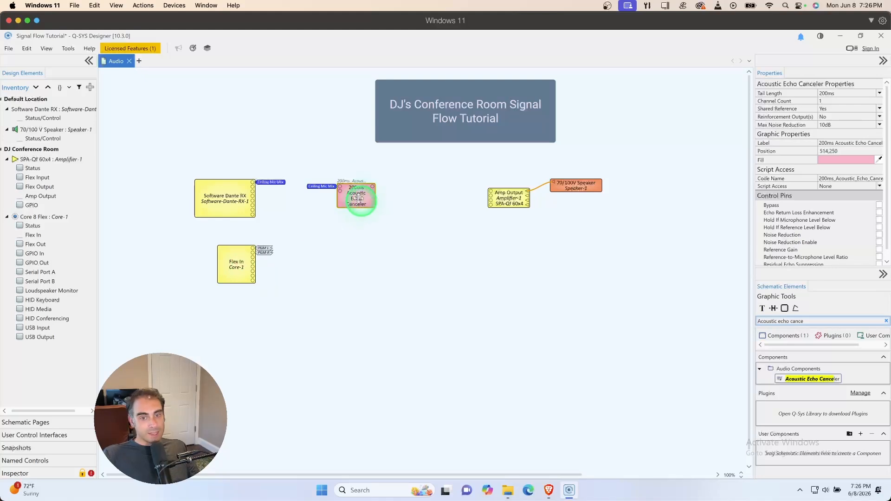
- Move the Acoustic Echo Canceler up slightly, and copy Flex In's two PGM tags onto its channels 3 and 4
drag(354, 194, 354, 190)
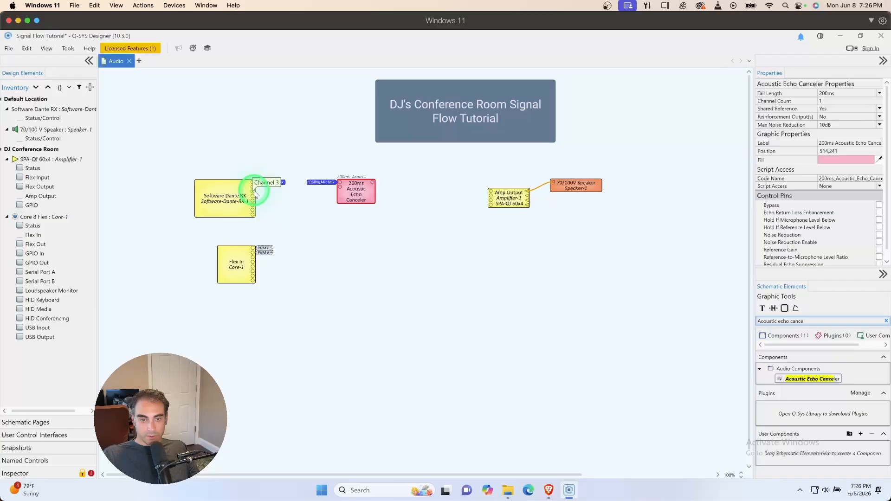
click(265, 257)
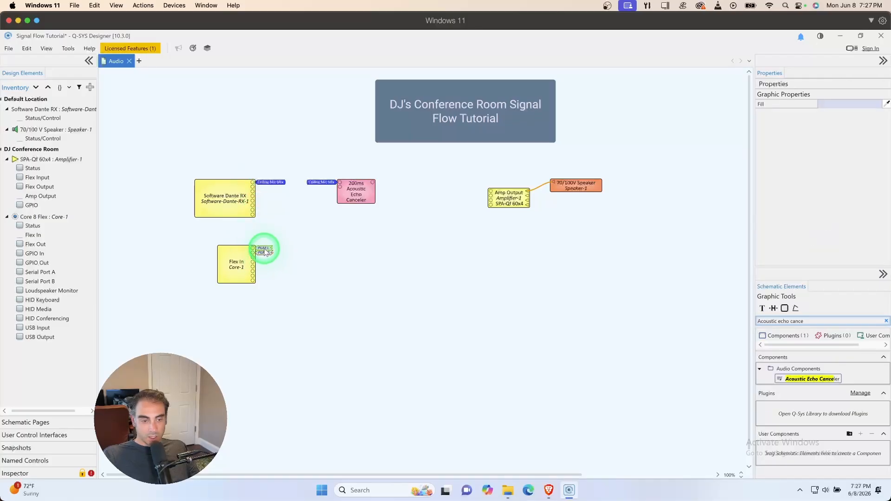
key(shift)
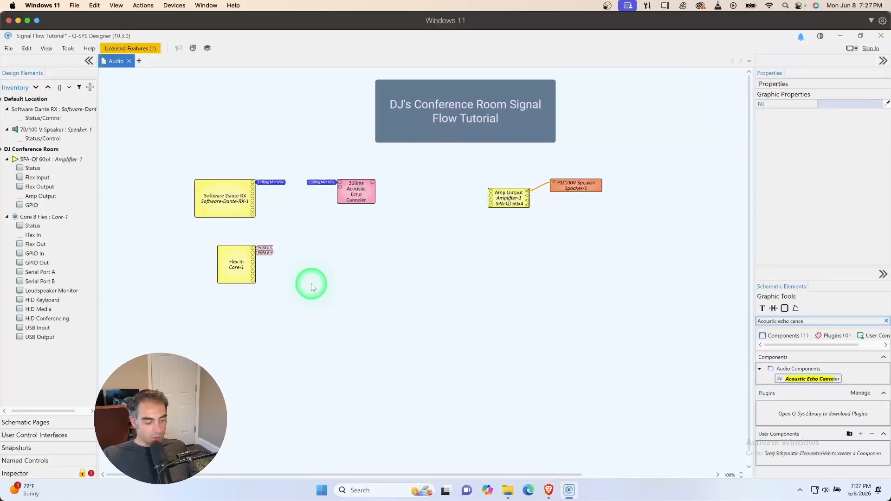
key(ctrl+c)
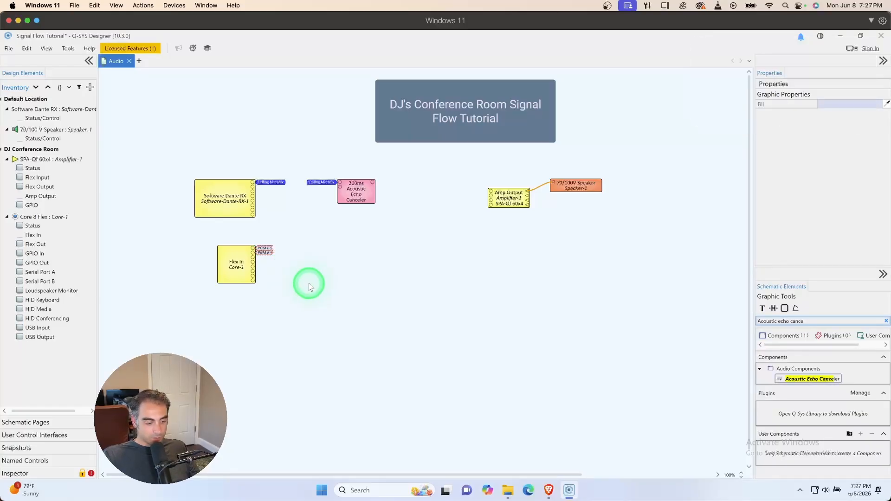
shift+click(255, 264)
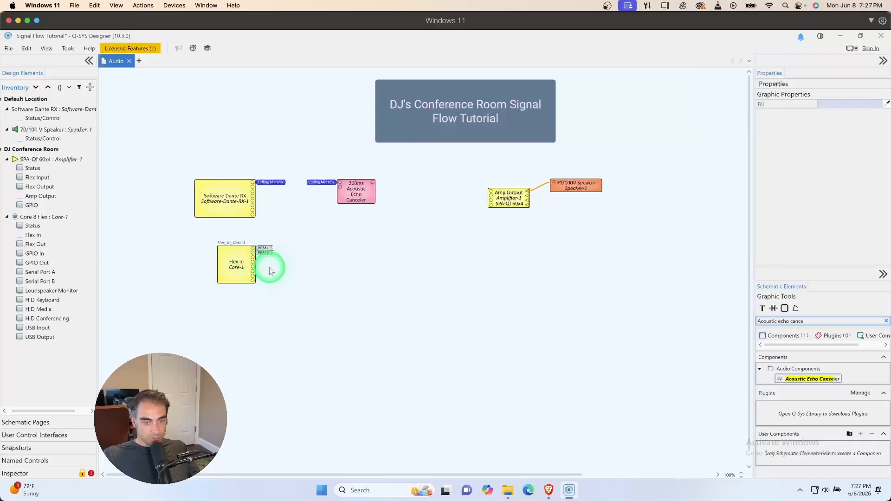
key(ctrl+v)
- Delete the PGM tags from Flex In's channels 1 and 2 and tag those outputs WLS 1 and WLS 2
shift+click(268, 254)
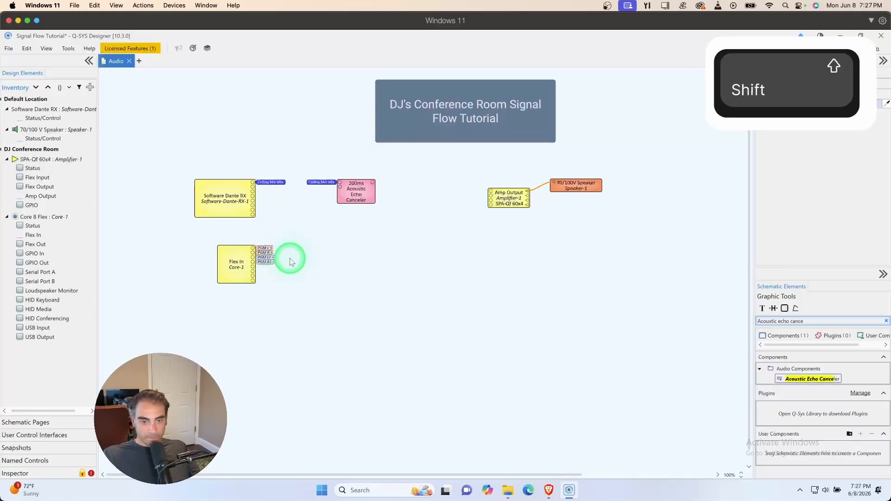
key(Delete)
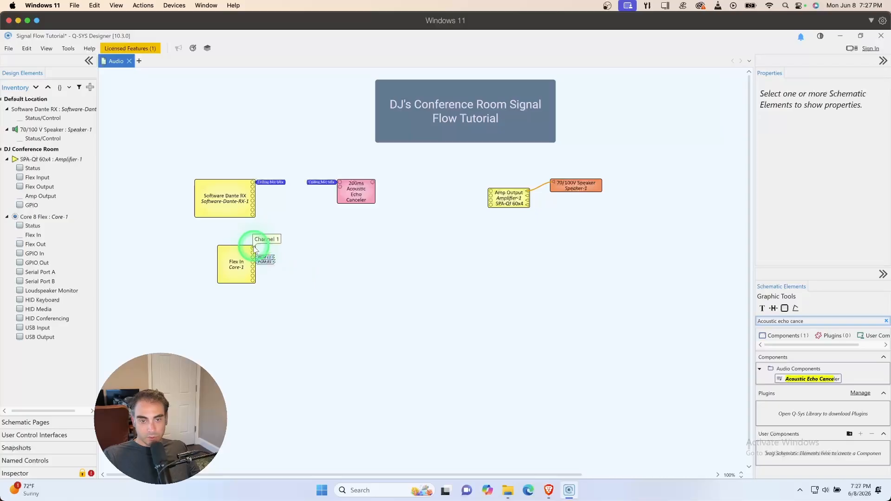
click(290, 243)
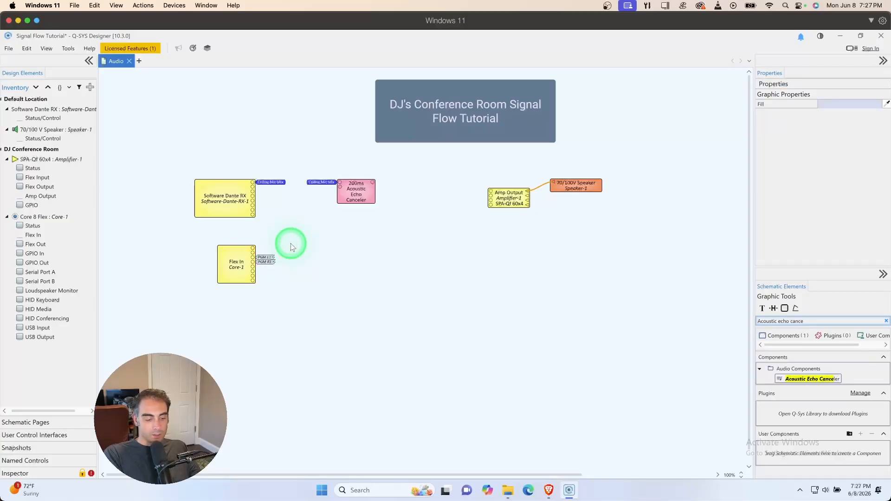
text(WLS 1)
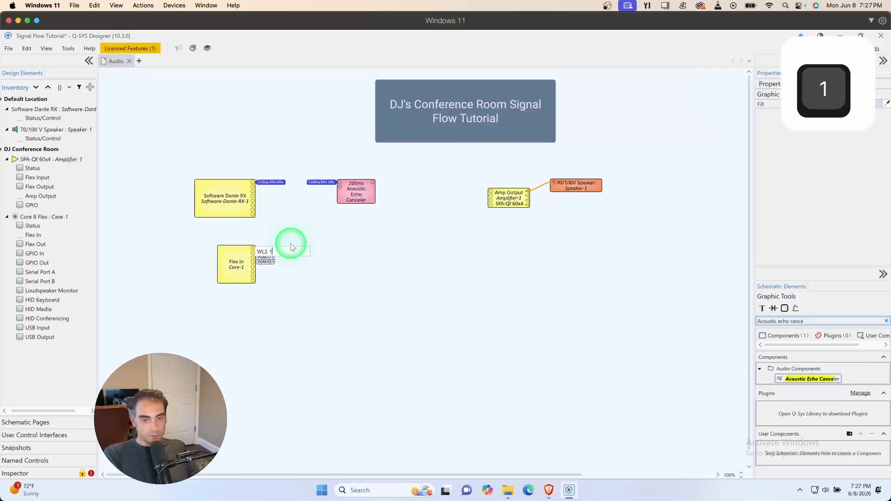
key(Return)
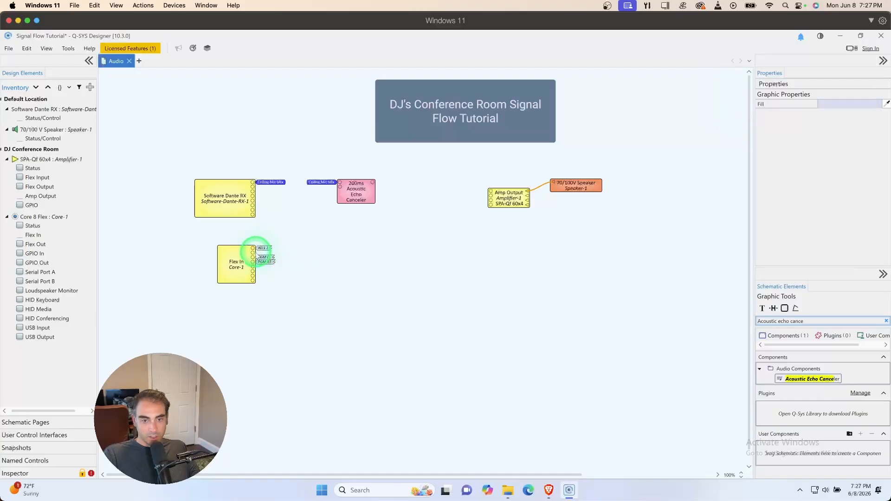
text(WLS 2)
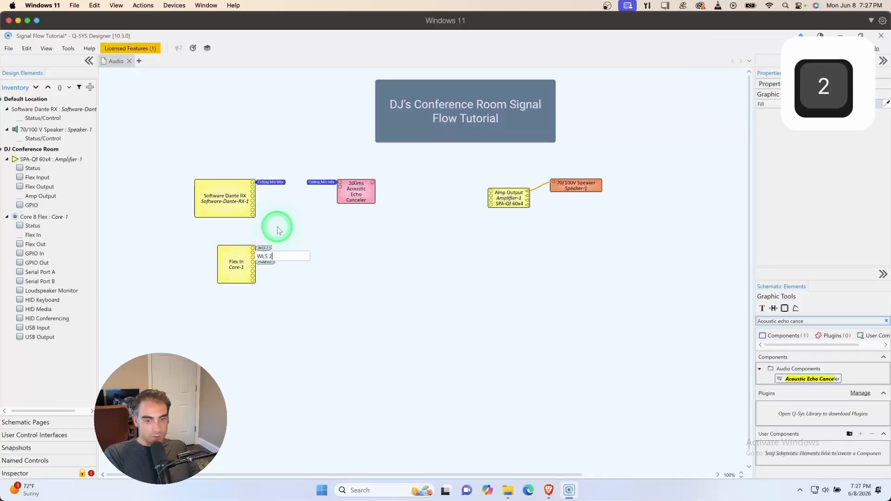
key(Return)
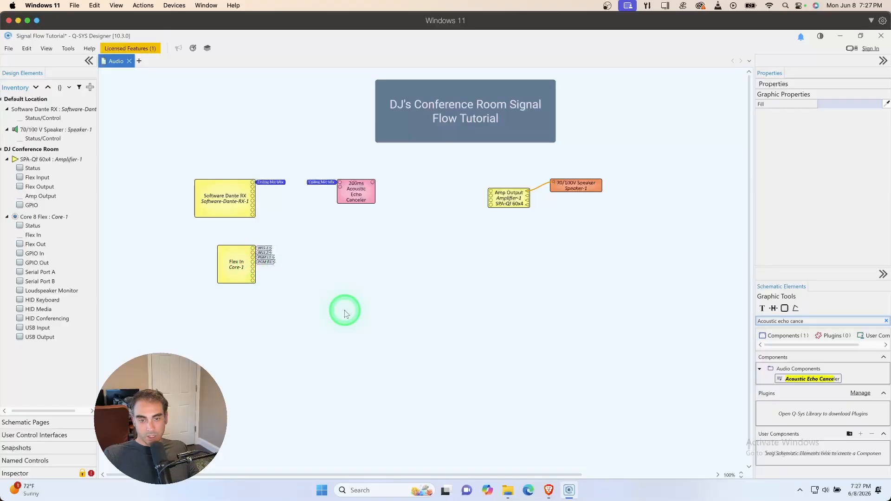
- Switch to the Brave browser to view the Core 8 Flex's rear connections on its product page, and return to Q-SYS Designer
click(549, 490)
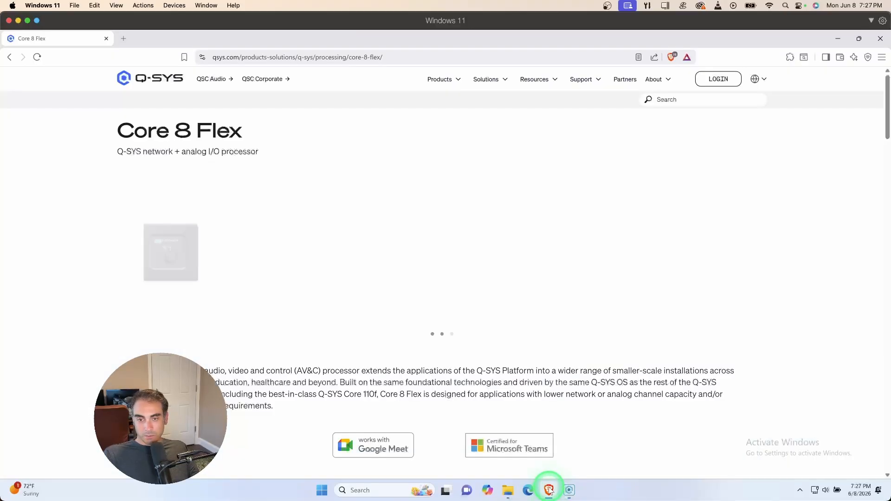
click(452, 335)
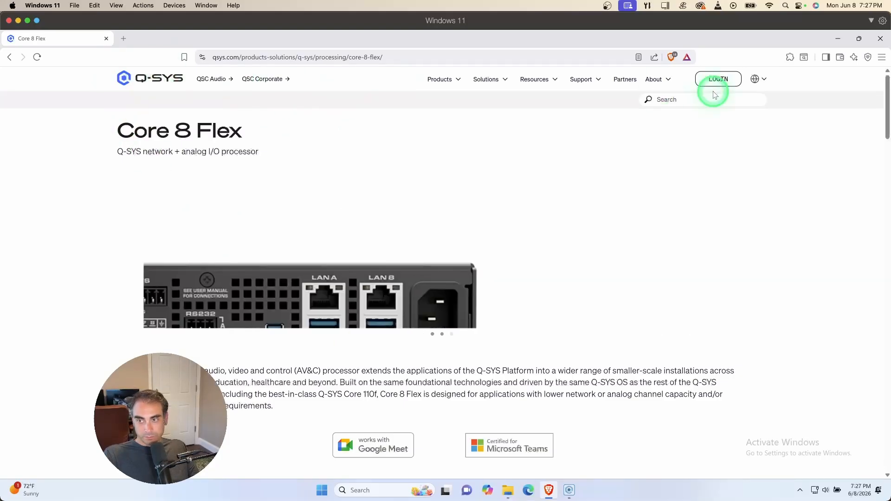
click(837, 39)
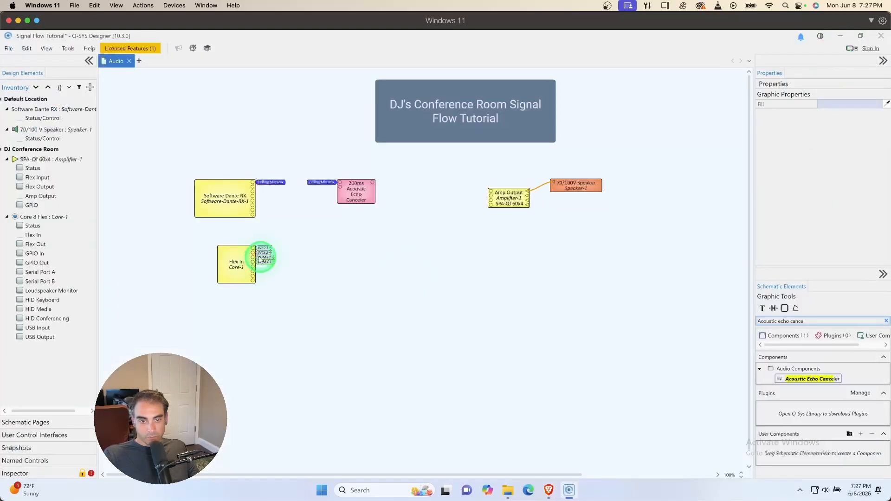
- Move the Flex In block down to position 249,465 and add an I/O USB Bridge to the inventory from the video devices
drag(240, 264, 237, 302)
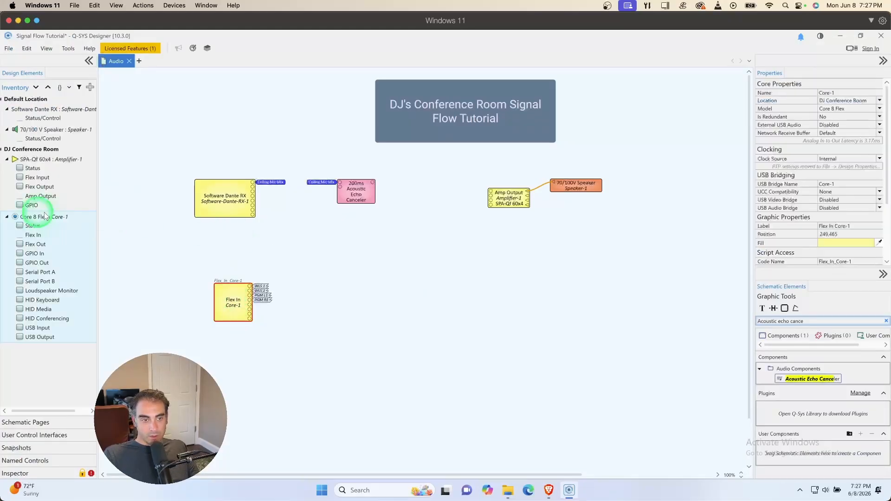
click(90, 89)
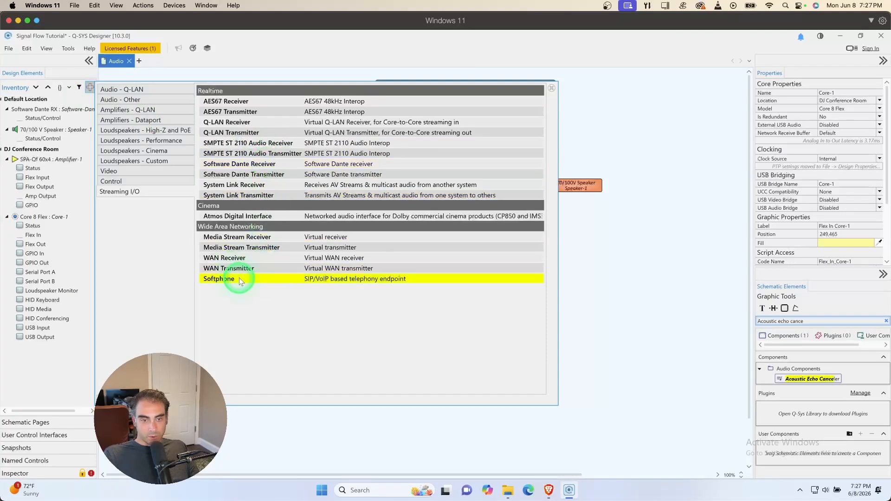
click(133, 91)
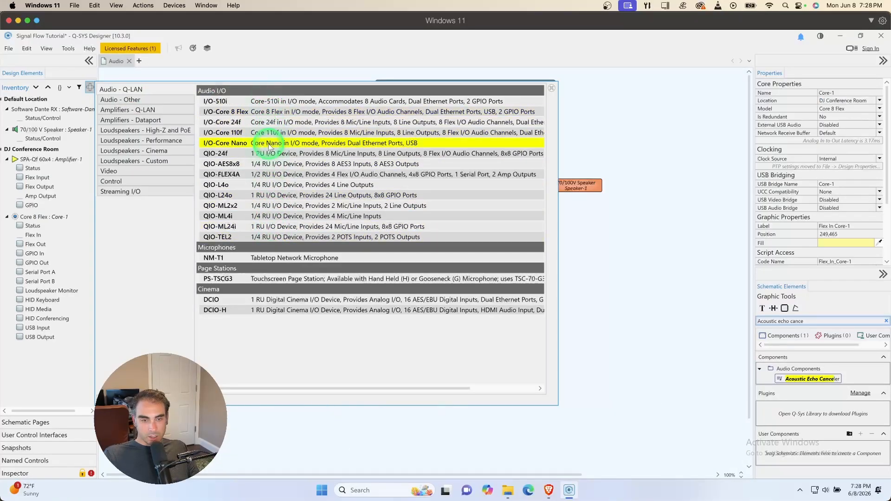
key(Escape)
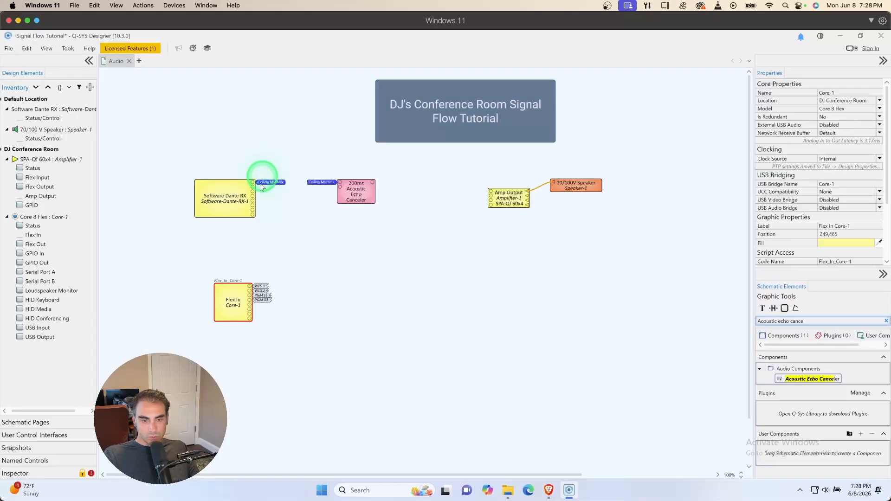
click(89, 88)
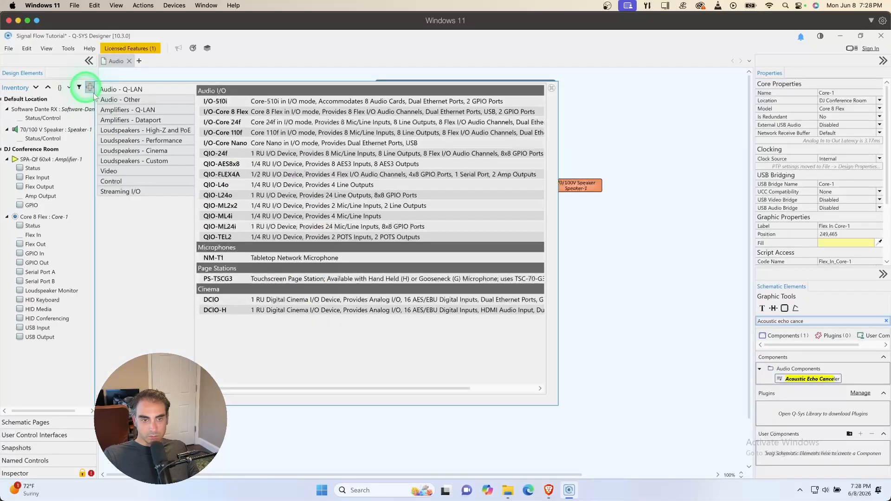
click(164, 109)
click(154, 100)
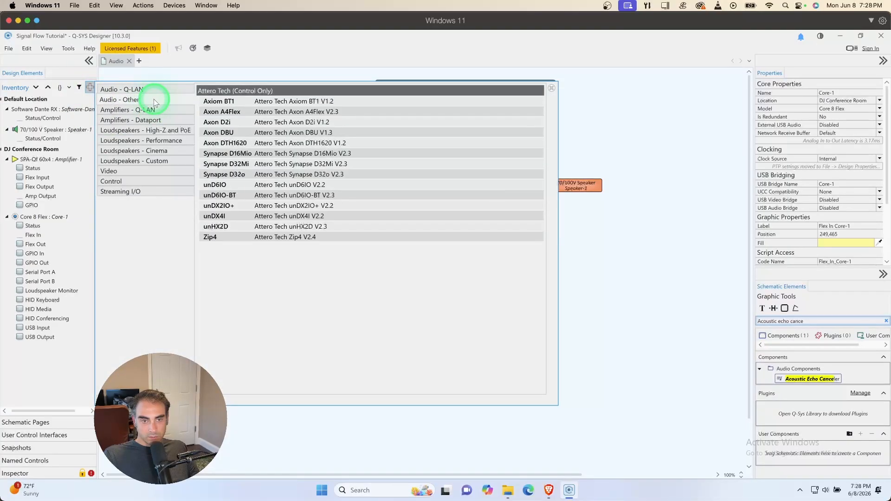
click(152, 90)
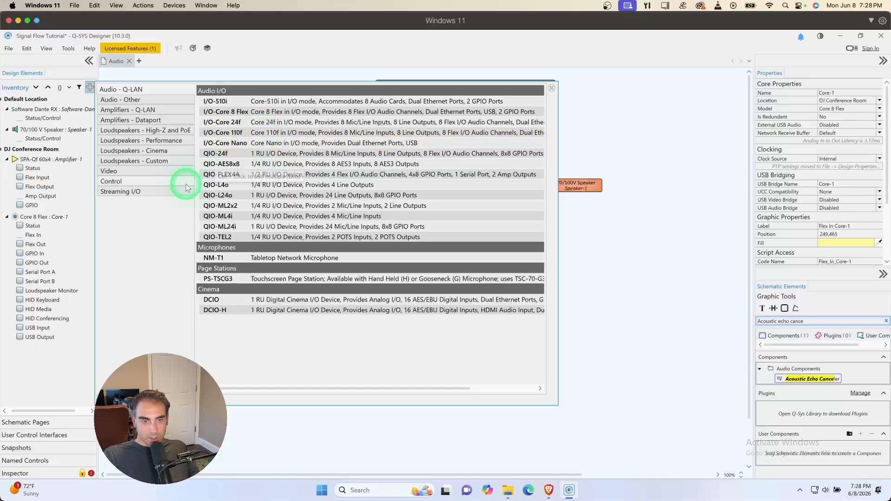
click(158, 171)
click(255, 122)
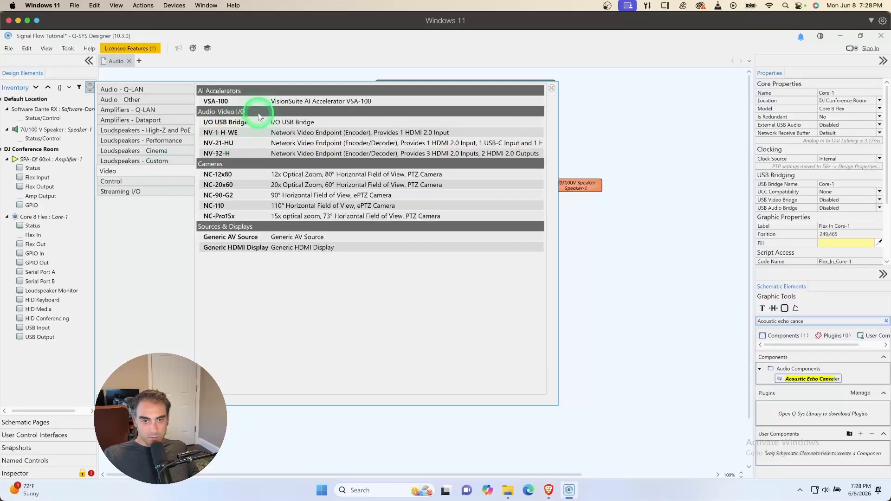
click(256, 124)
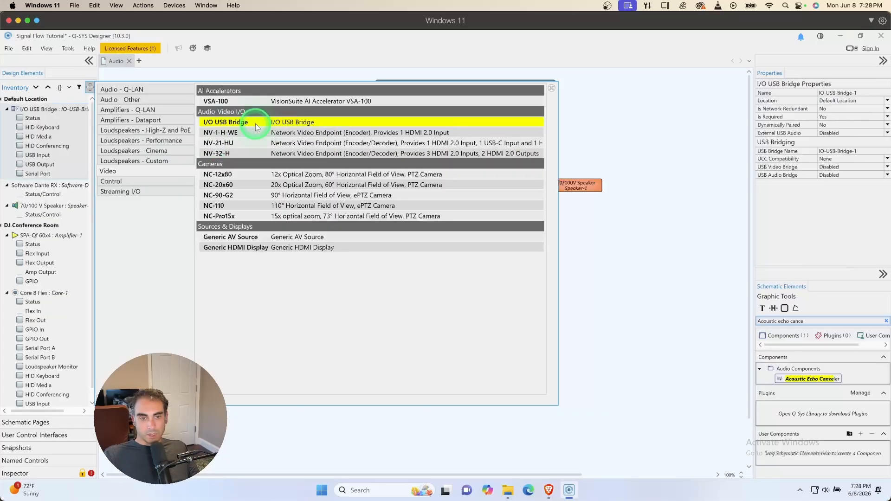
click(71, 103)
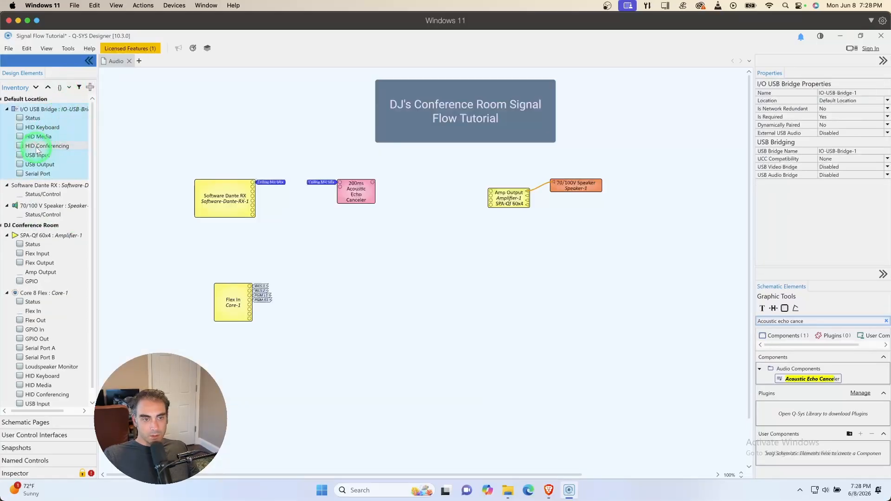
- Try placing the I/O USB Bridge's HID Conferencing block below the Acoustic Echo Canceler, and delete it
click(20, 147)
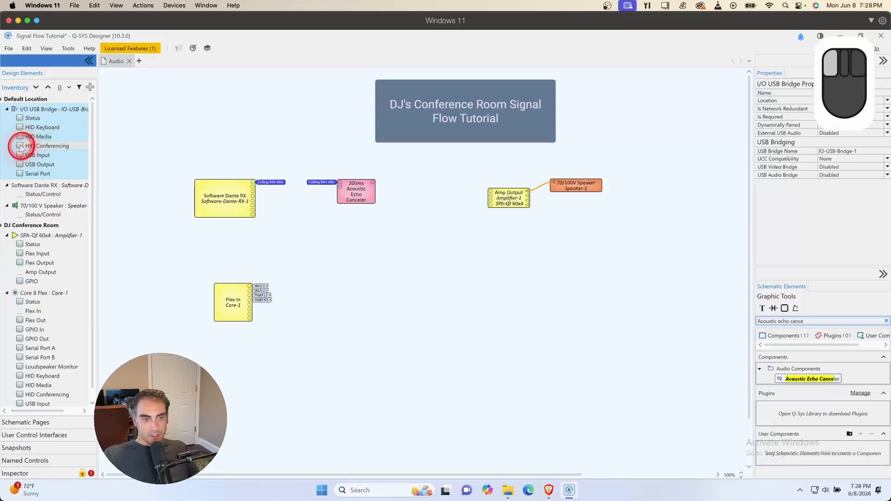
drag(20, 148, 364, 243)
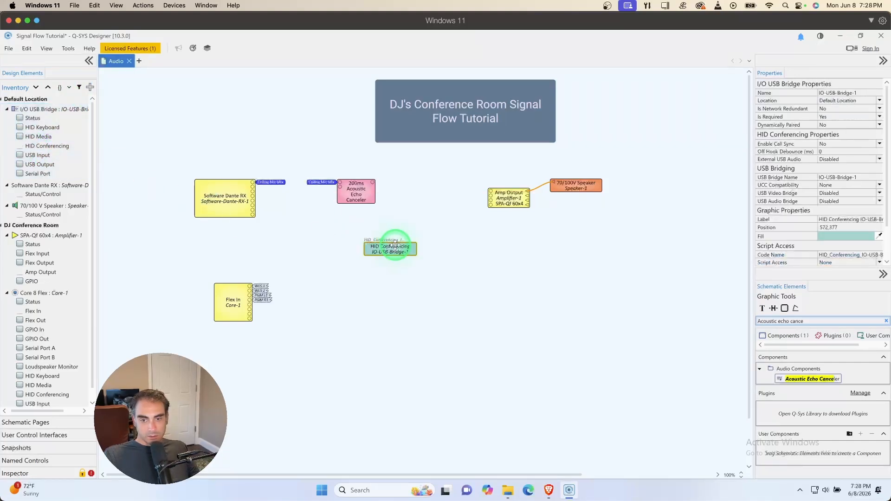
key(Delete)
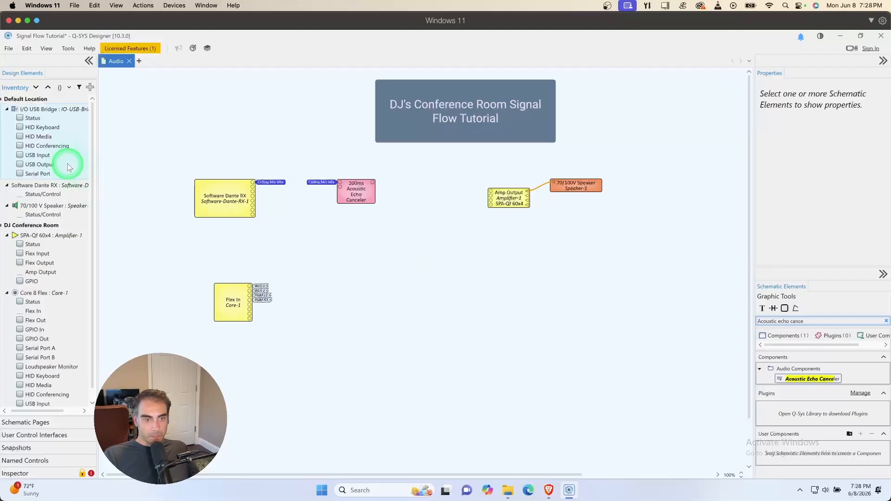
- Set the I/O USB Bridge's USB Audio Bridge property to Speakerphone (1x1)
click(56, 126)
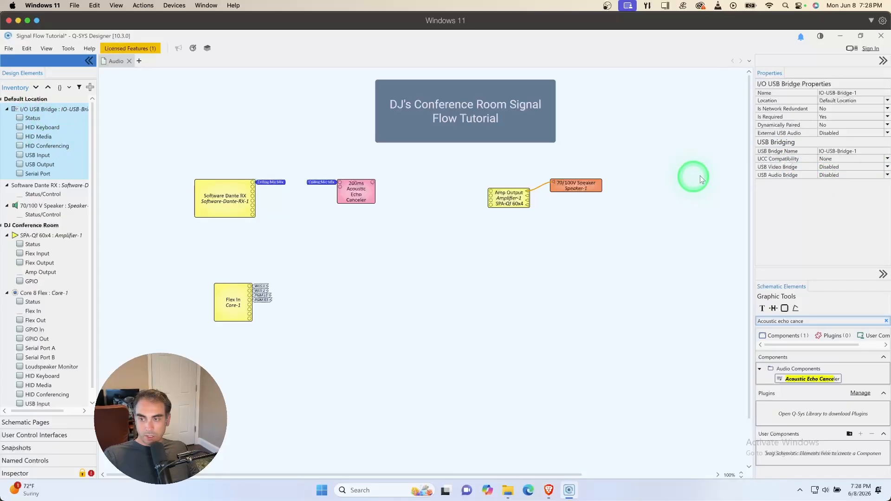
click(886, 175)
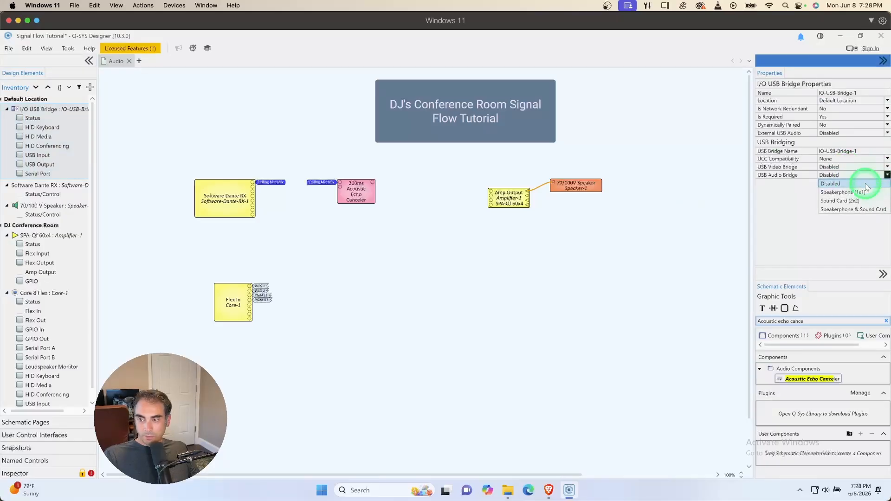
click(858, 191)
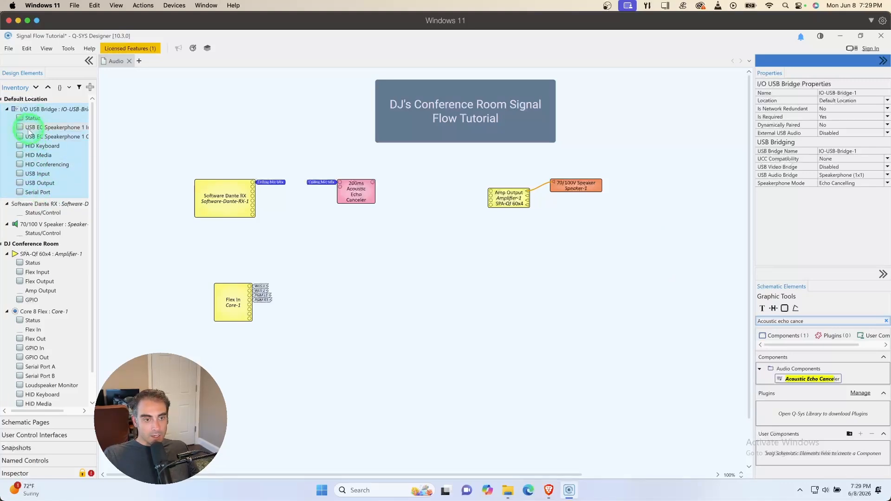
- Place the USB EC Speakerphone 1 In block above Flex In and tag its output Conference Rx
drag(21, 131, 305, 270)
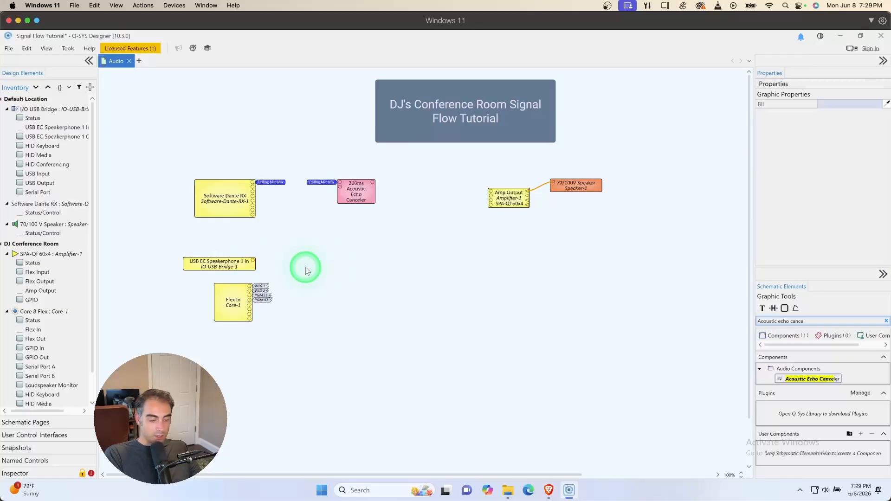
text(ference R)
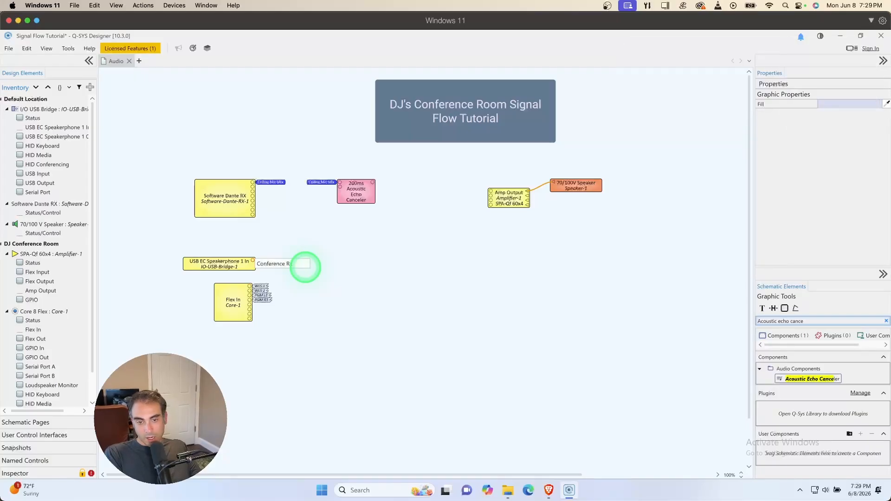
key(Return)
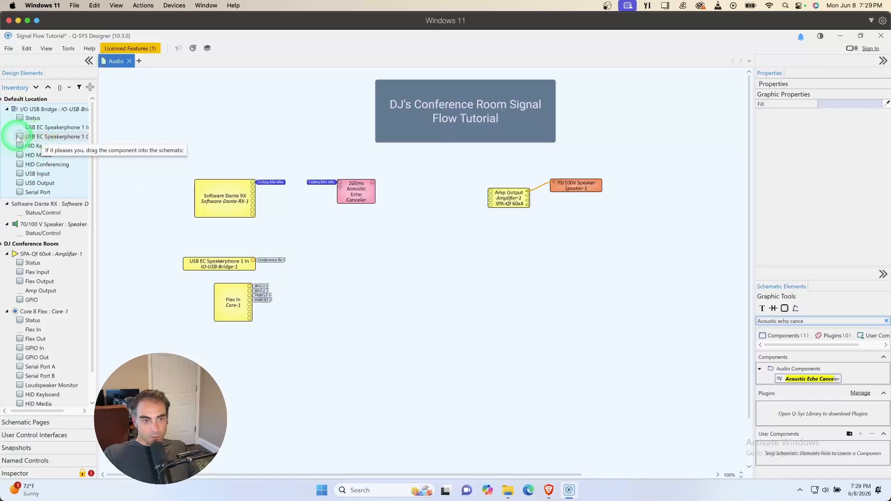
- Place the USB EC Speakerphone 1 Out block below Amp Output at position 862,409
drag(28, 137, 501, 260)
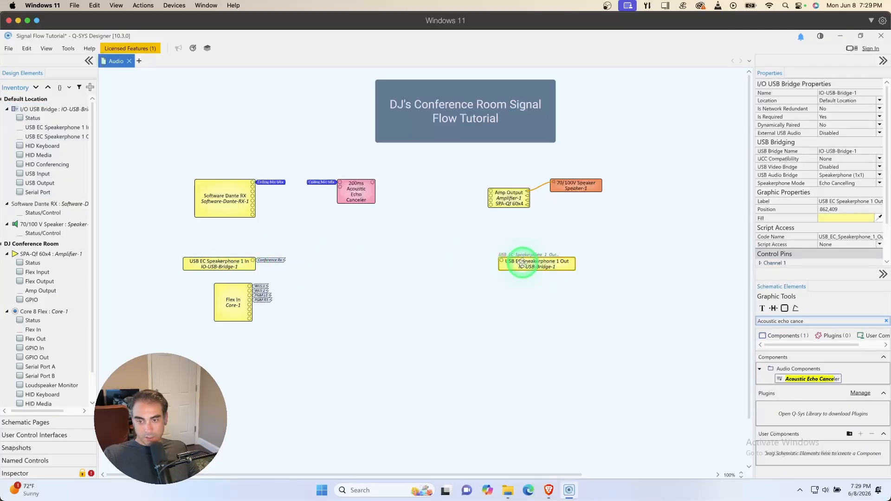
- Move USB EC Speakerphone 1 Out to 973,409, and shift Flex In and USB EC Speakerphone 1 In left, the latter to 162,409
drag(510, 262, 561, 262)
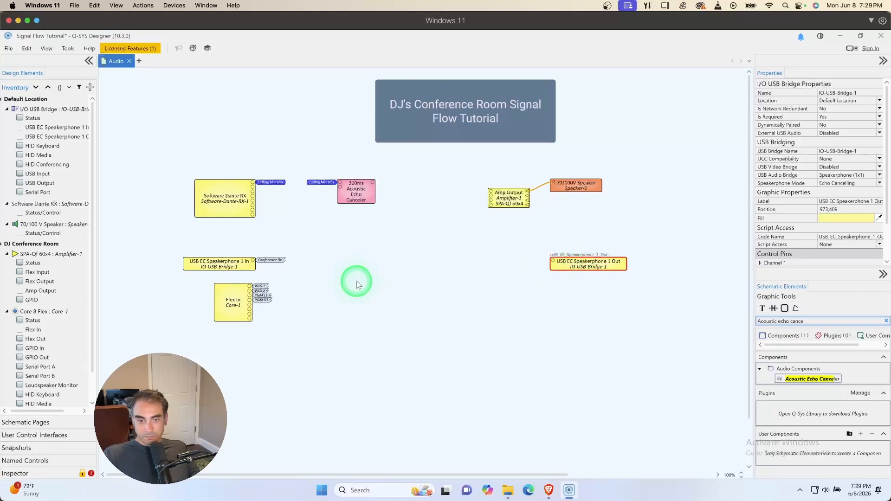
drag(231, 302, 226, 303)
drag(238, 263, 228, 263)
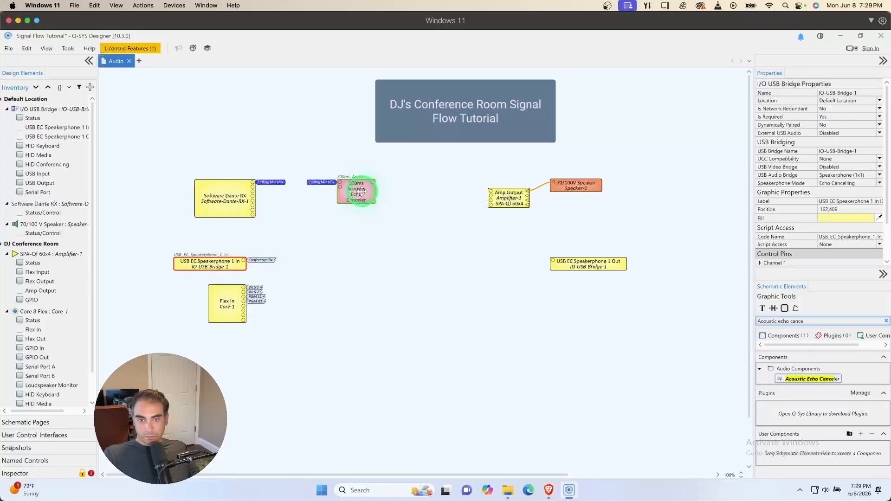
- Move the 70/100V Speaker and Amp Output blocks further right, placing Amp Output at position 1048,254
click(356, 189)
drag(574, 185, 640, 173)
drag(508, 198, 576, 183)
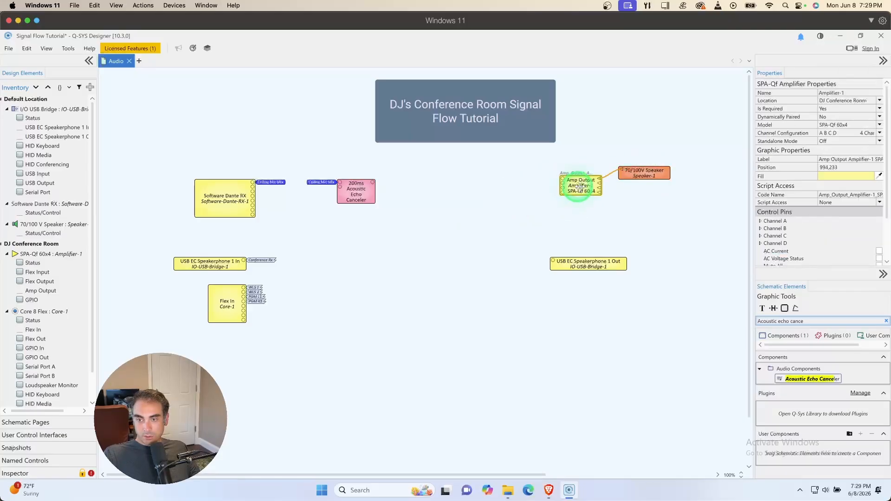
drag(646, 173, 675, 179)
drag(596, 186, 614, 197)
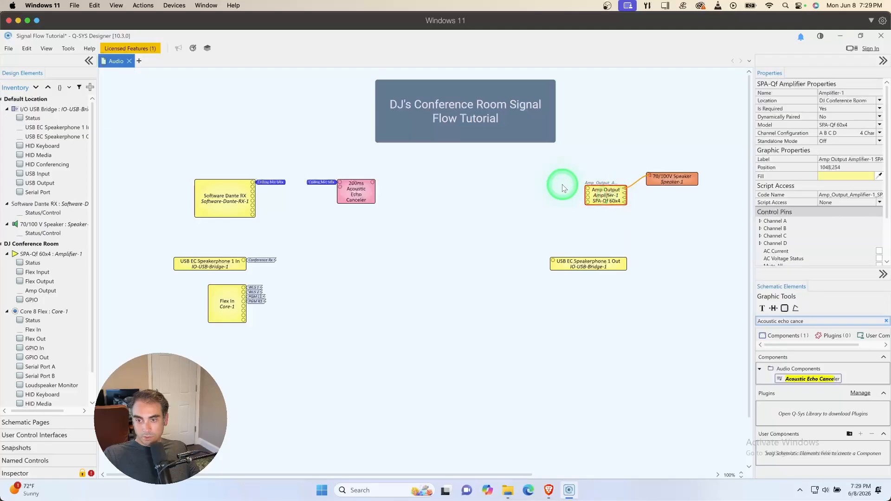
- Shift the Acoustic Echo Canceler left to 502,241 and align USB EC Speakerphone 1 Out beneath Amp Output at 1048,409
click(348, 190)
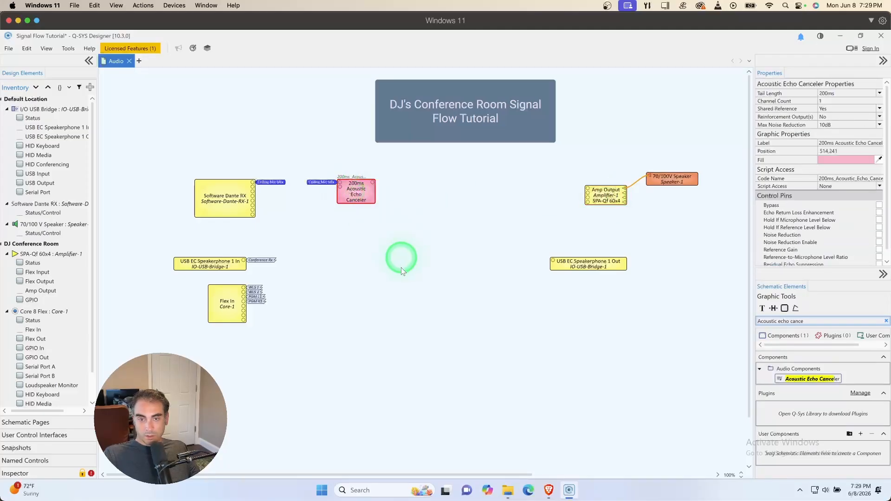
drag(348, 188, 343, 188)
drag(594, 259, 629, 258)
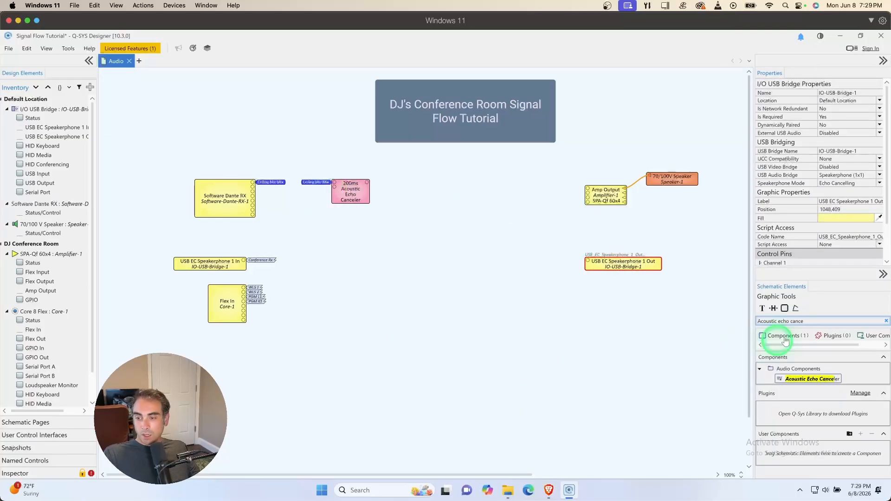
- Search the schematic elements for matrix and select the Matrix Mixer component
click(798, 321)
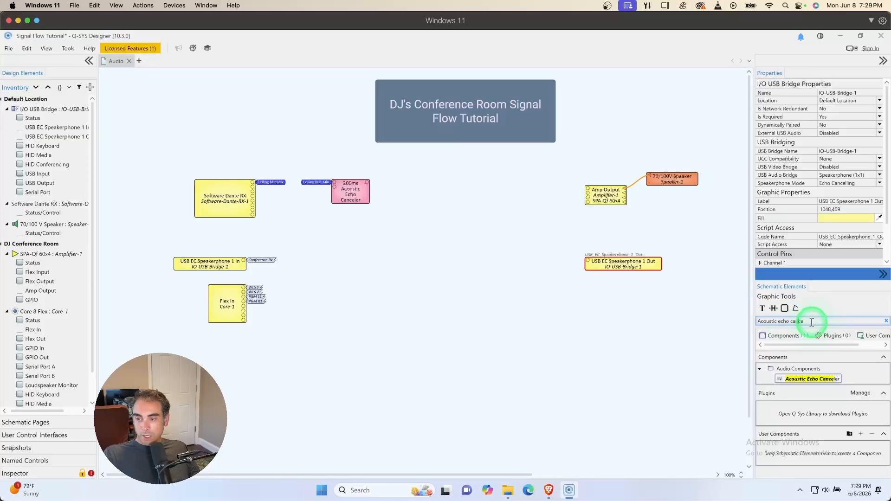
drag(811, 322, 750, 326)
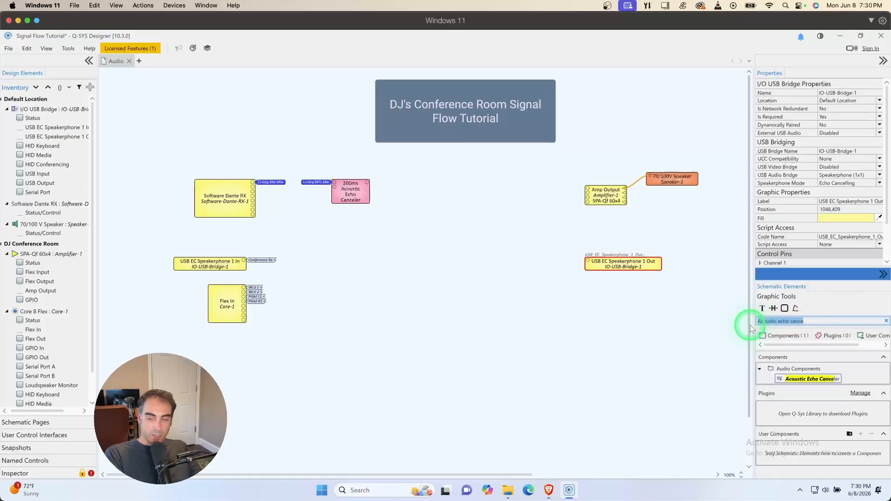
text(matrix)
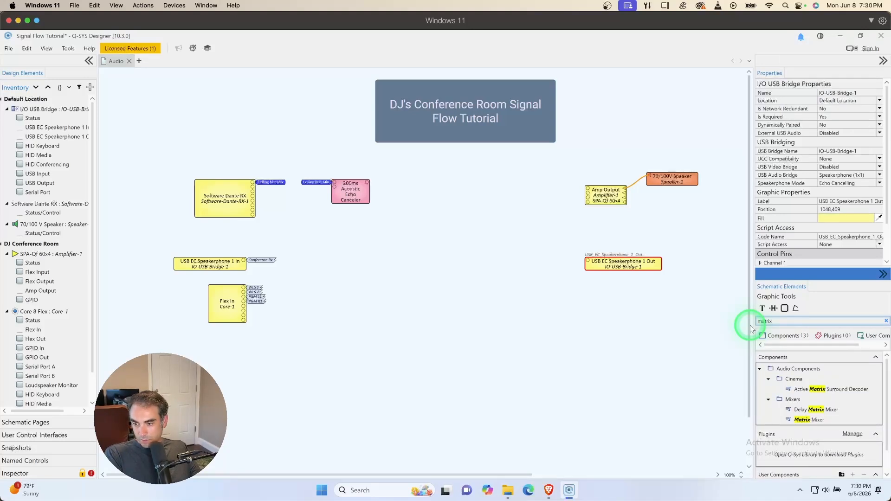
click(817, 420)
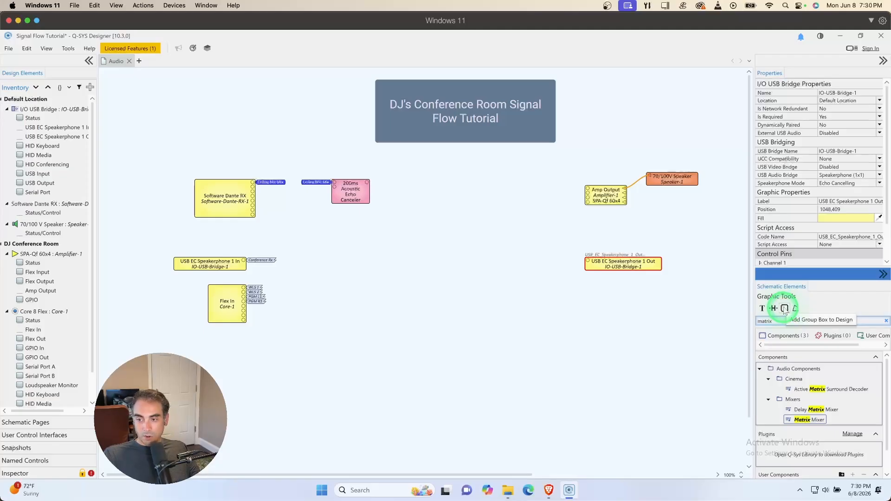
- Draw a group box about 350 by 560 around the amplifier, speaker and USB output blocks, with an OUTPUTS text label near its lower edge
click(785, 309)
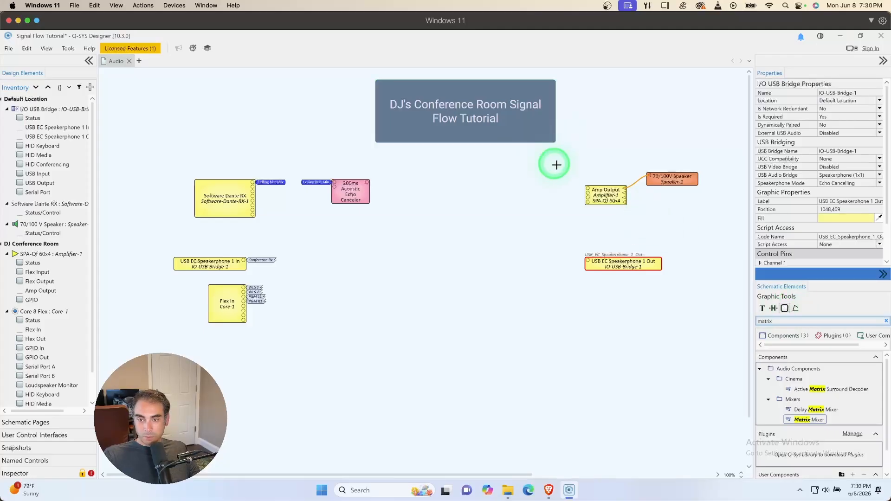
drag(563, 162, 726, 422)
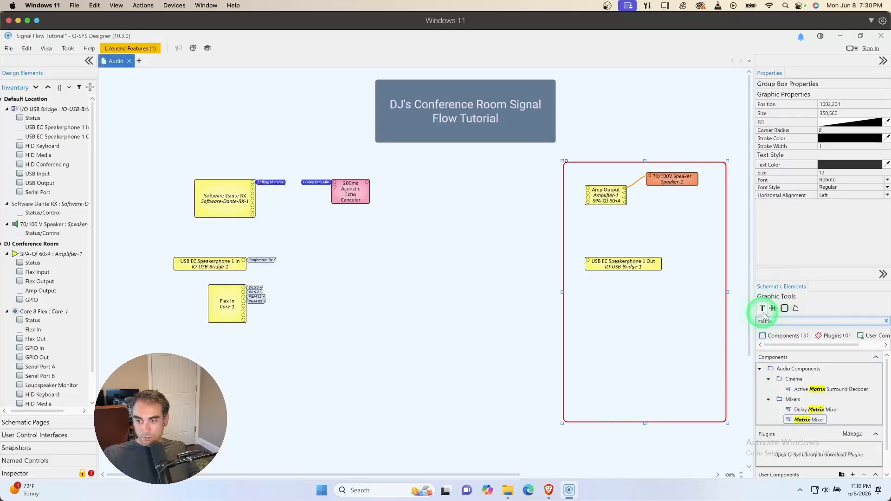
click(762, 308)
drag(610, 393, 693, 411)
text(OUTPUTS)
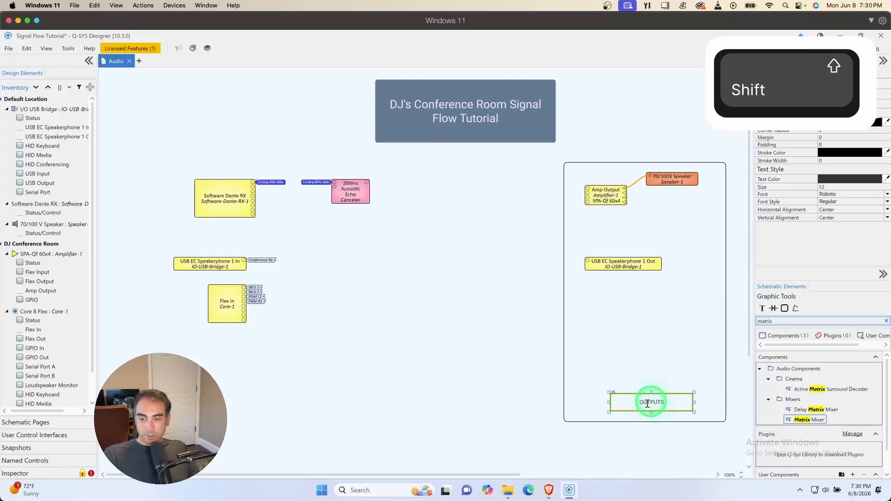
click(603, 429)
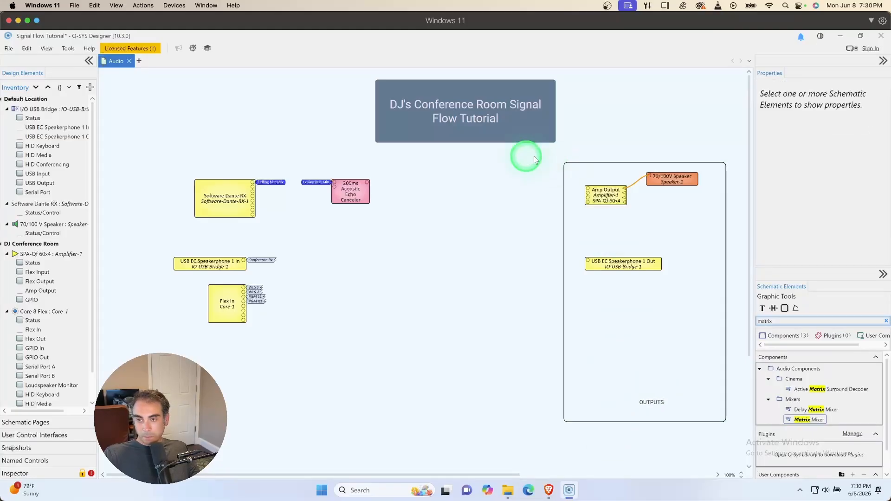
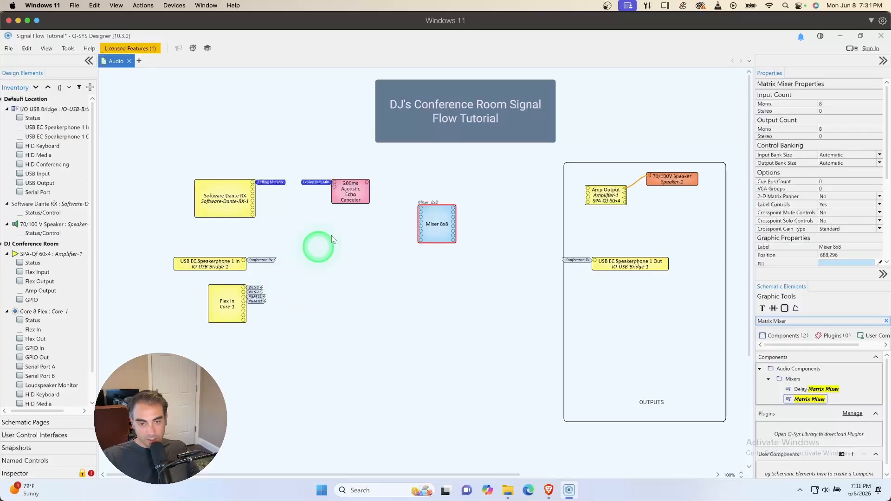
- Enable the Acoustic Echo Canceler's Reinforcement Output(s) and set its Channel Count to 3
click(349, 186)
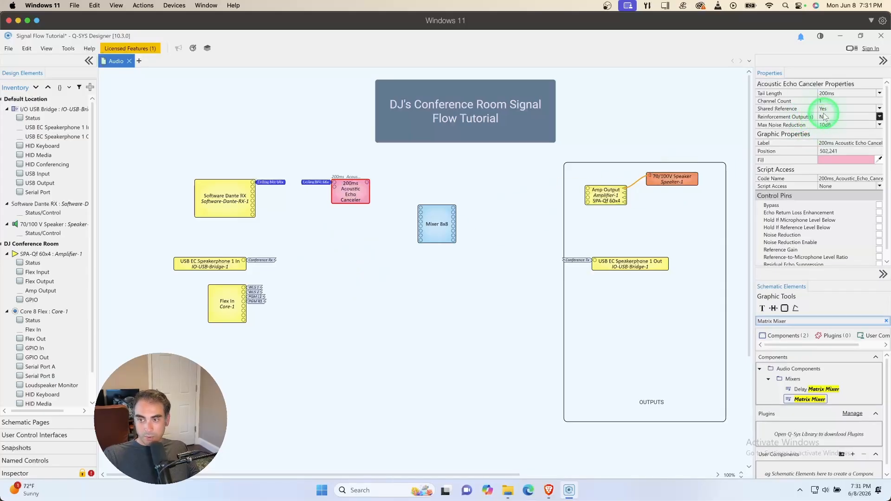
click(879, 116)
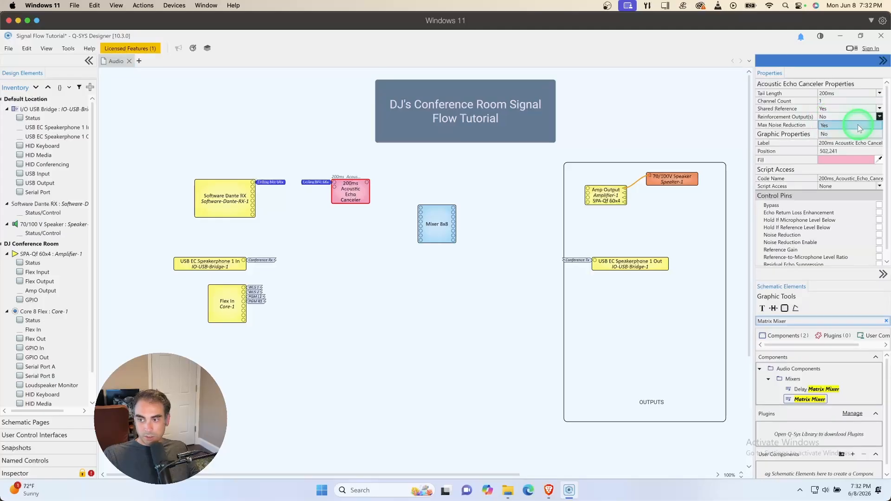
click(858, 124)
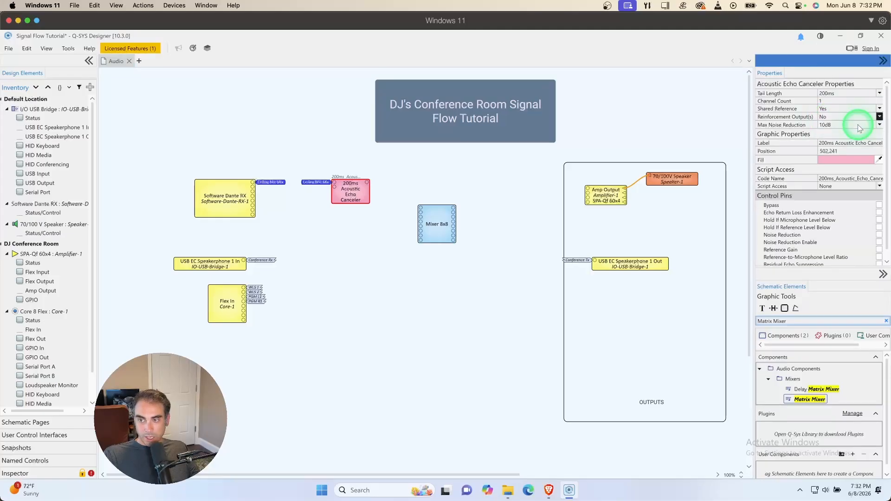
click(821, 101)
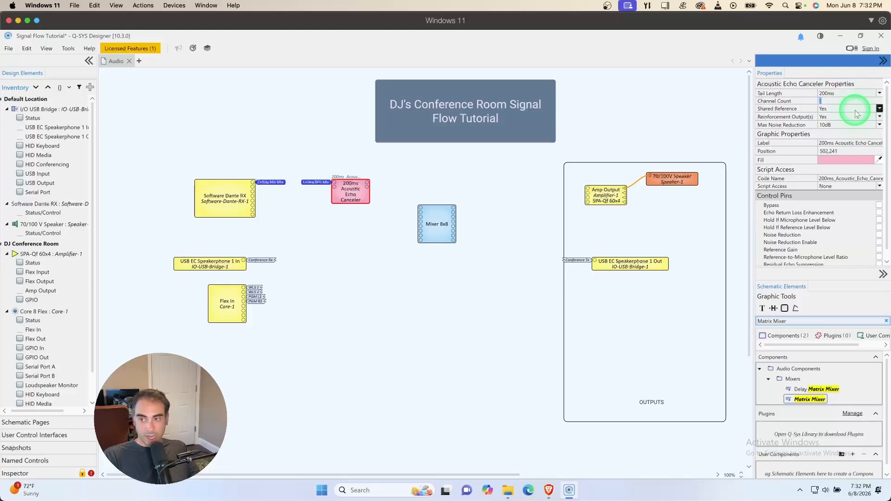
text(3)
key(Return)
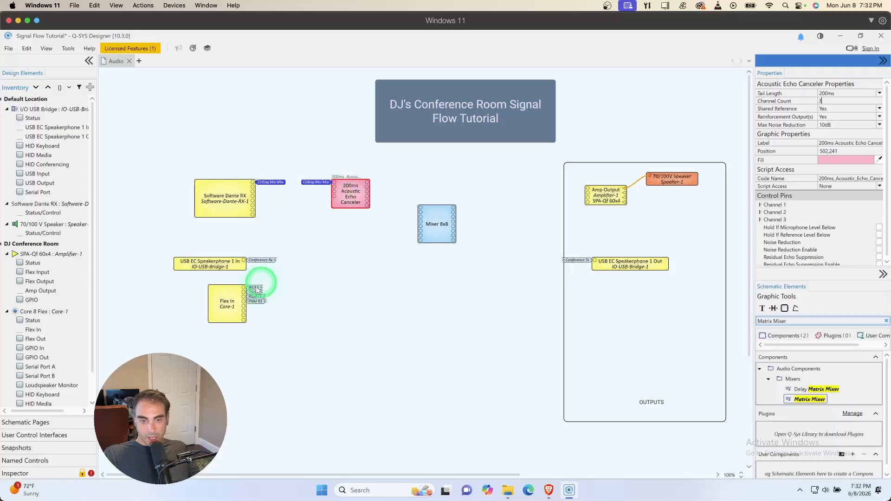
- Copy the WLS 1 and WLS 2 signal tags from Flex In onto the Acoustic Echo Canceler's second and third microphone inputs
click(254, 290)
shift+click(304, 272)
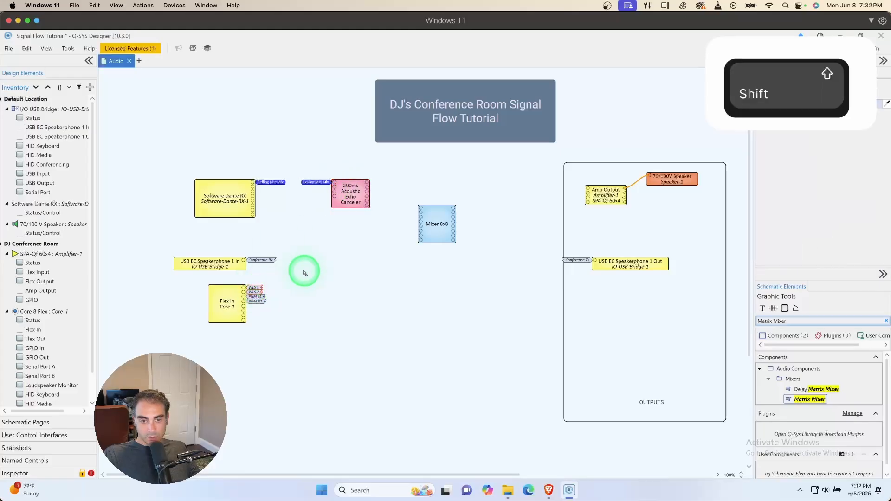
key(ctrl+c)
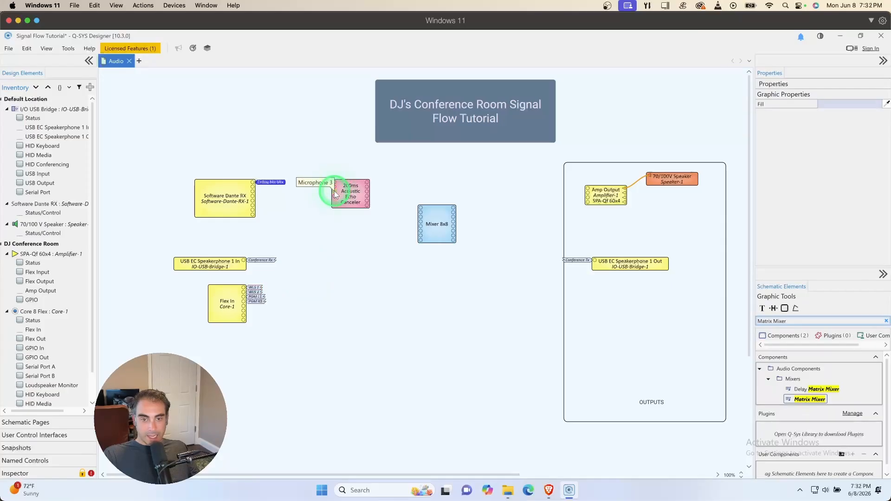
shift+click(335, 242)
key(ctrl+v)
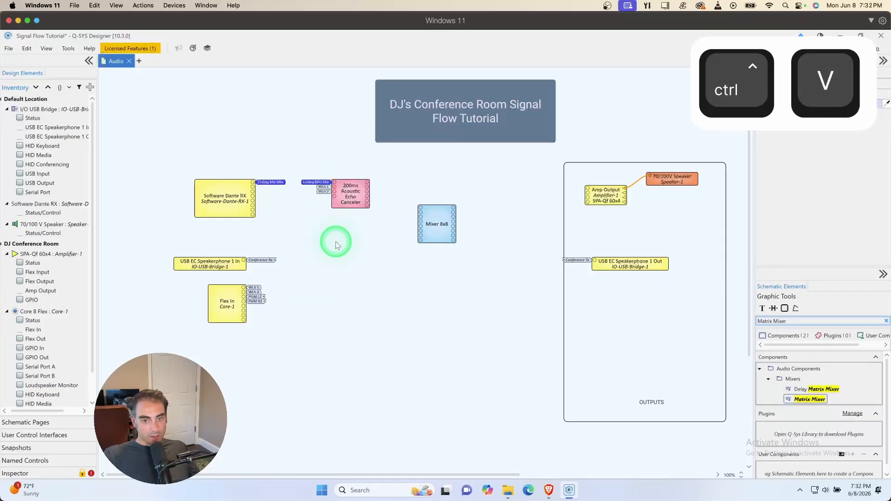
click(329, 234)
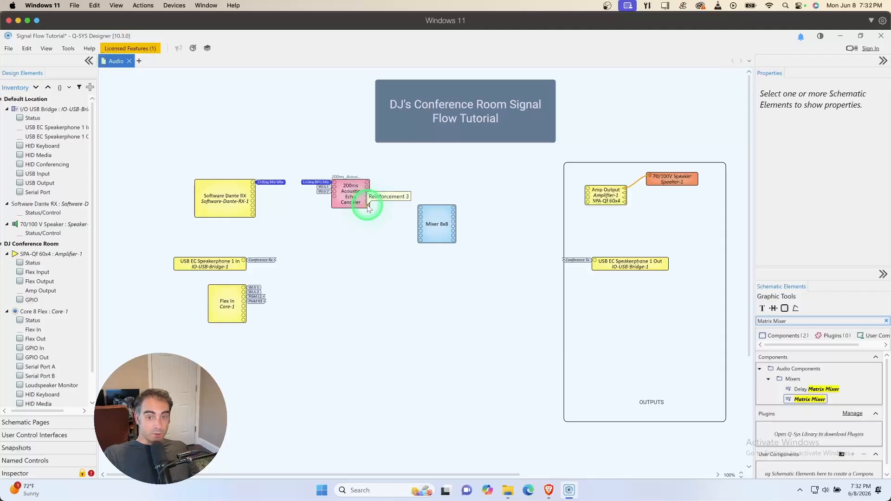
- Move the Mixer 8x8 block right to 762,279 and shift the whole OUTPUTS group box with its contents further right
drag(437, 227, 471, 219)
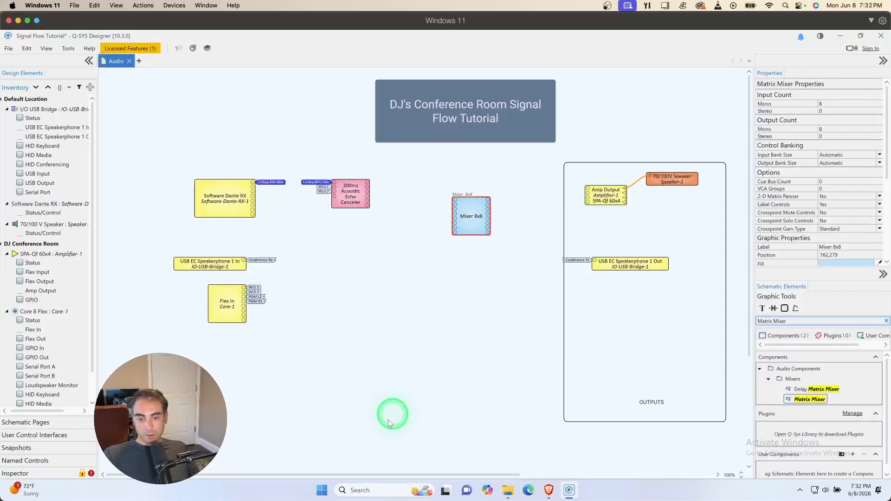
drag(341, 474, 401, 472)
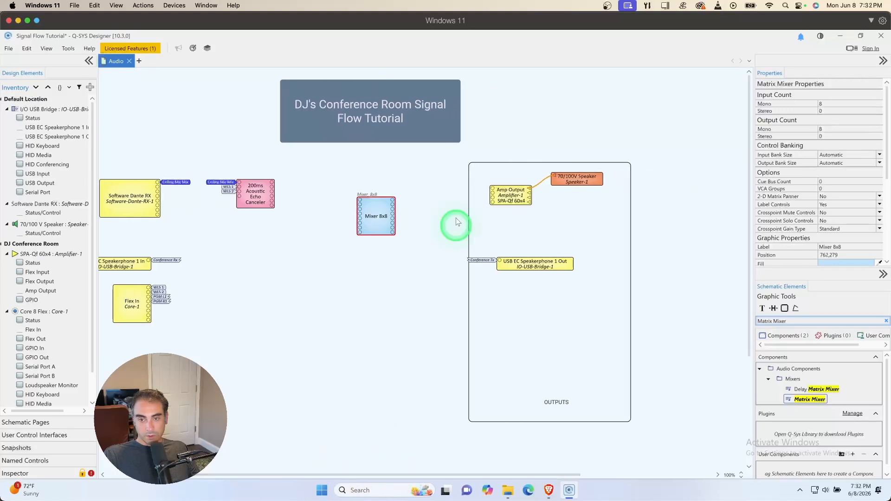
drag(448, 154, 661, 455)
key(Right)
key(Right)
key(Right)
key(Right)
key(Right)
key(Right)
key(Right)
key(Right)
key(Right)
key(Right)
key(Right)
key(Right)
key(Right)
key(Right)
key(Right)
key(Right)
key(Right)
key(Right)
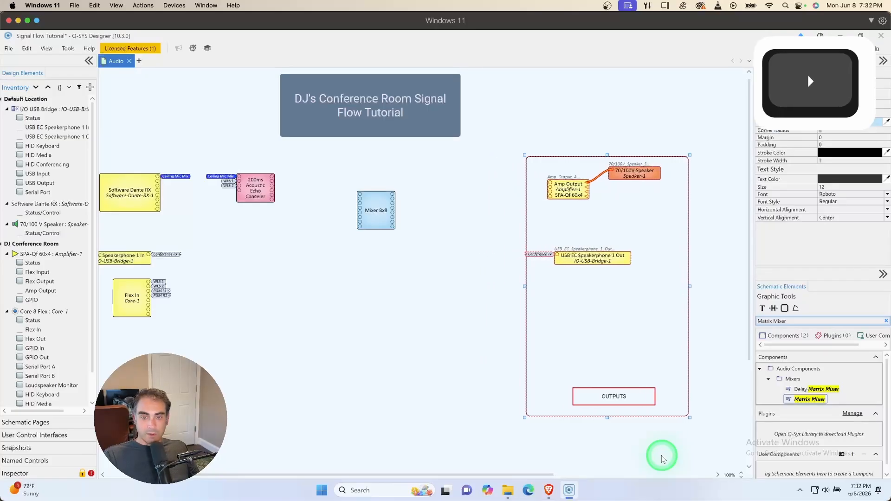
- Widen the gap between the processing blocks by moving the Acoustic Echo Canceler to 490,241 and the Mixer 8x8 to 876,254
click(376, 213)
drag(376, 213, 381, 236)
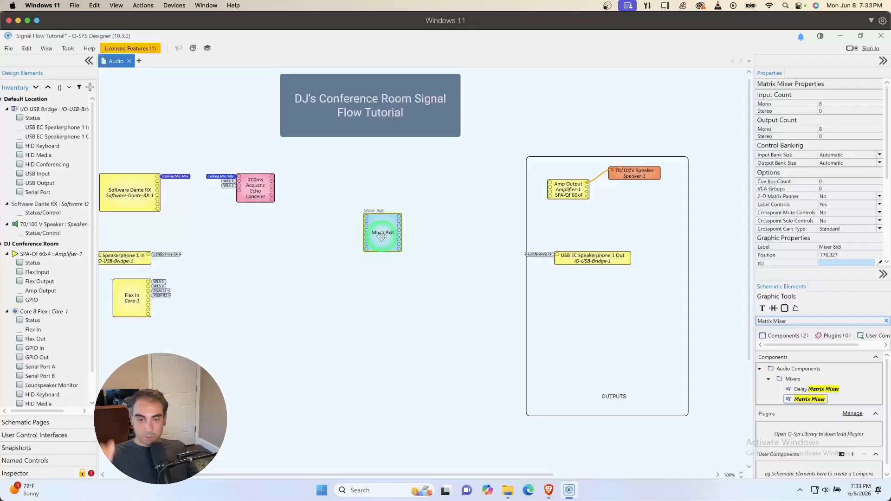
drag(381, 236, 392, 196)
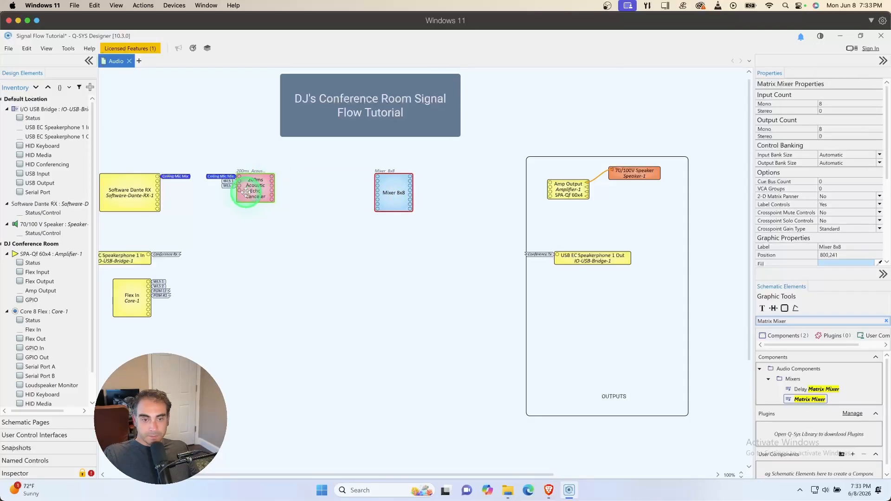
drag(392, 190, 385, 196)
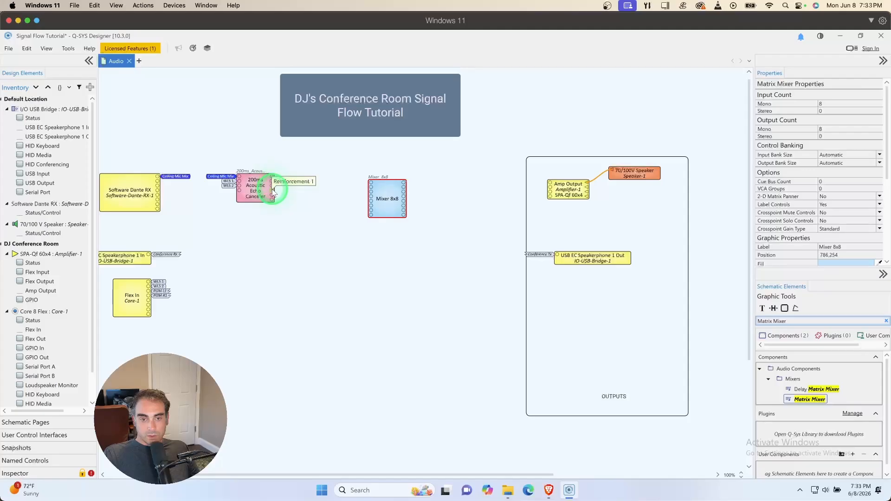
click(254, 187)
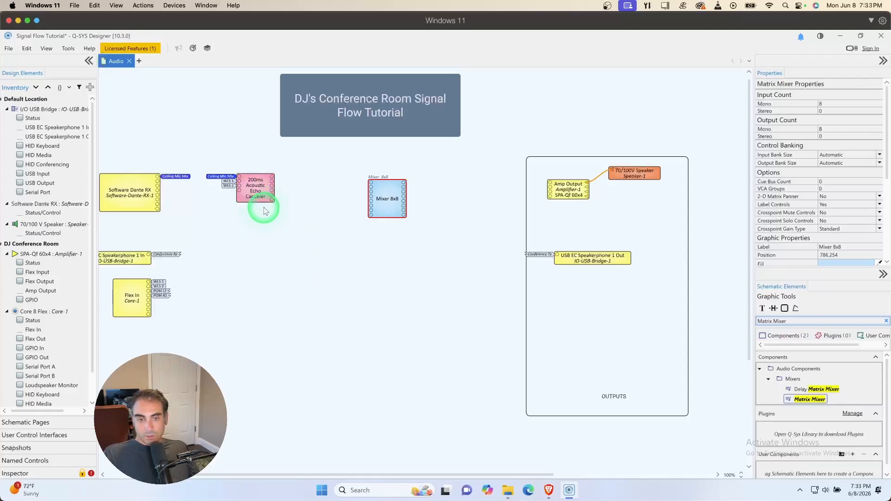
mouse_move(388, 190)
mouse_down()
mouse_move(370, 189)
mouse_move(390, 191)
mouse_up()
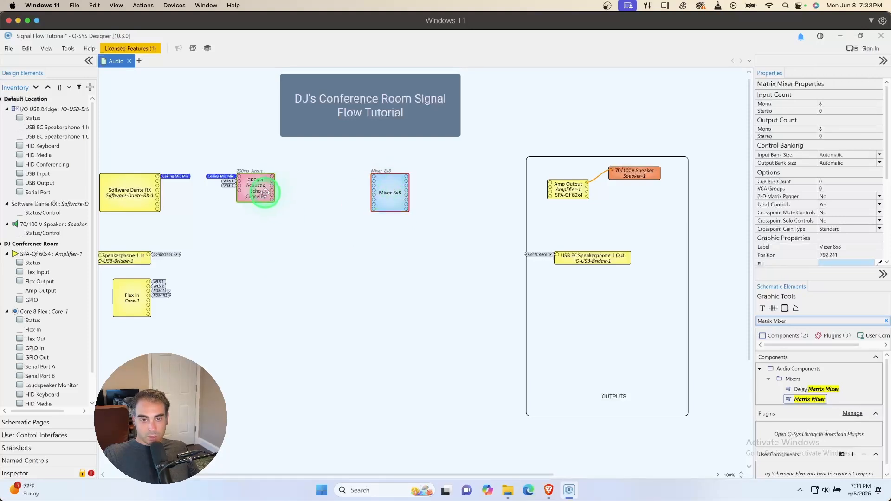
drag(257, 188, 253, 188)
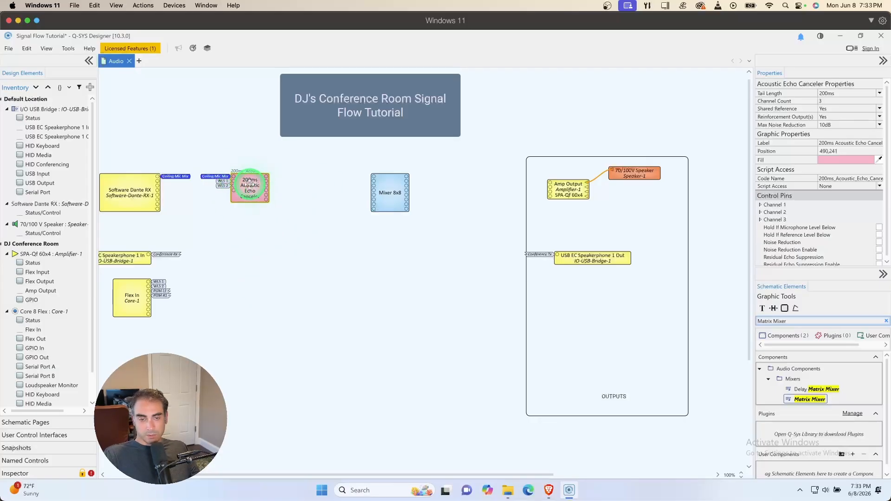
drag(387, 190, 435, 199)
- Add a High-Pass Filter after the Acoustic Echo Canceler and move the Mixer 8x8 right to 985,254 to make room
drag(796, 321, 752, 327)
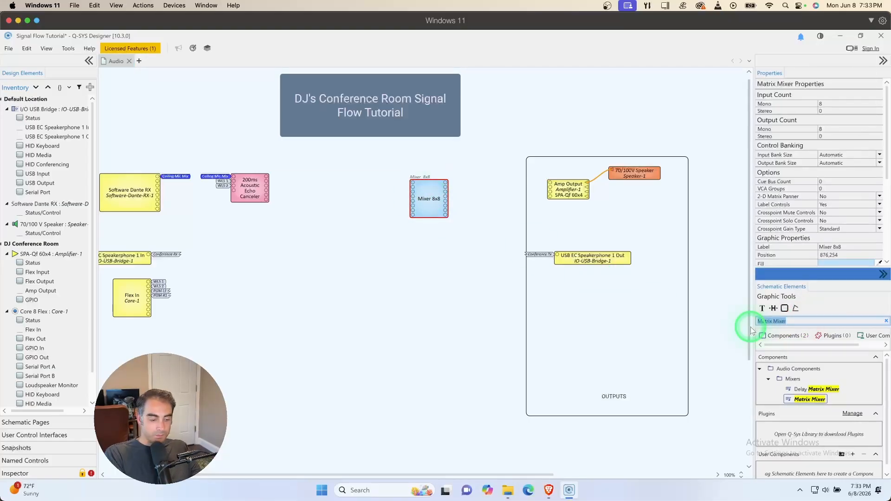
text(High)
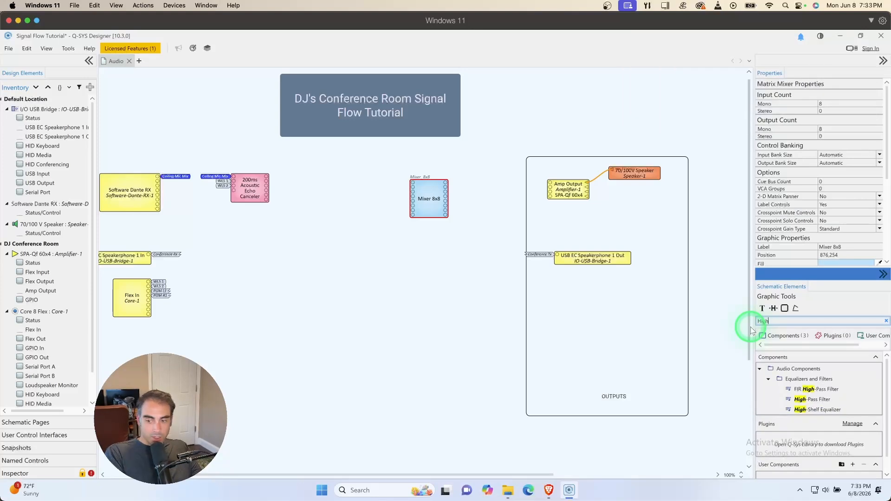
drag(791, 399, 321, 179)
drag(418, 197, 474, 194)
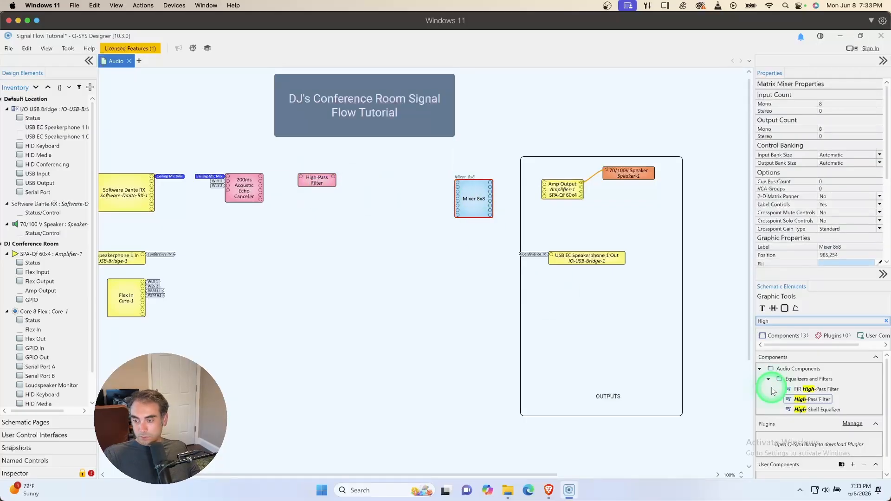
- Add a Parametric Equalizer at 717,241 and wire the Acoustic Echo Canceler's first output through the High-Pass Filter into it
click(779, 321)
key(BackSpace)
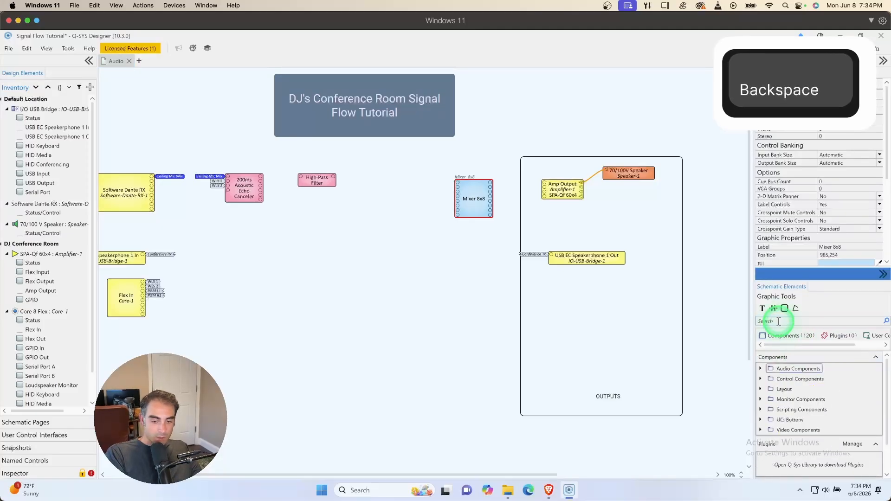
text(parametri)
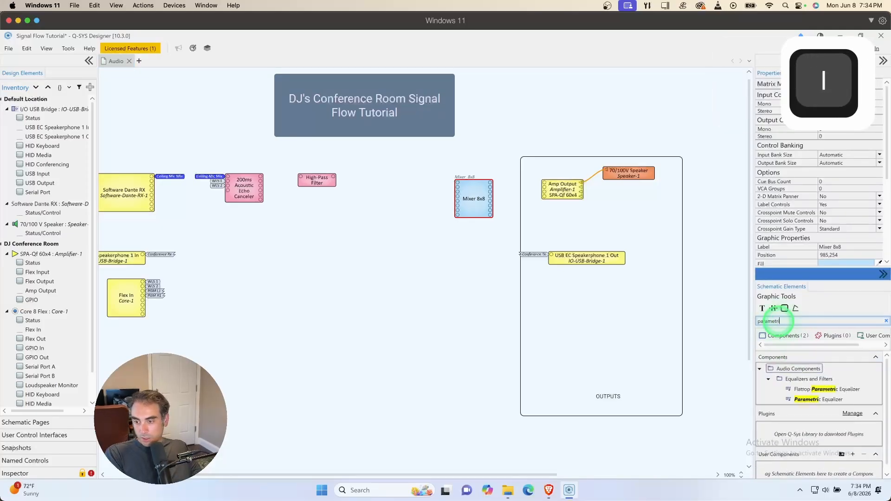
drag(807, 401, 306, 176)
click(362, 176)
click(311, 179)
drag(362, 177, 299, 180)
mouse_move(364, 180)
mouse_down()
mouse_move(335, 181)
mouse_move(346, 179)
mouse_up()
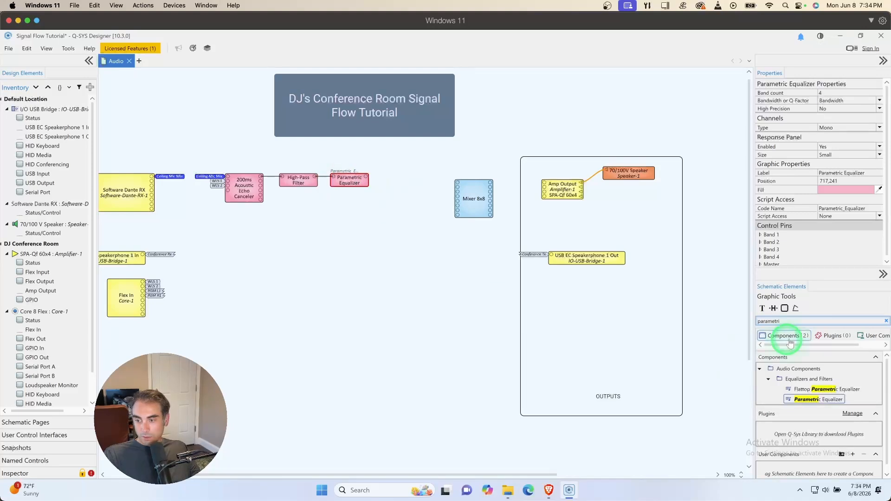
- Add a Compressor at 821,241 and wire the Parametric Equalizer's output into it
drag(783, 320, 748, 321)
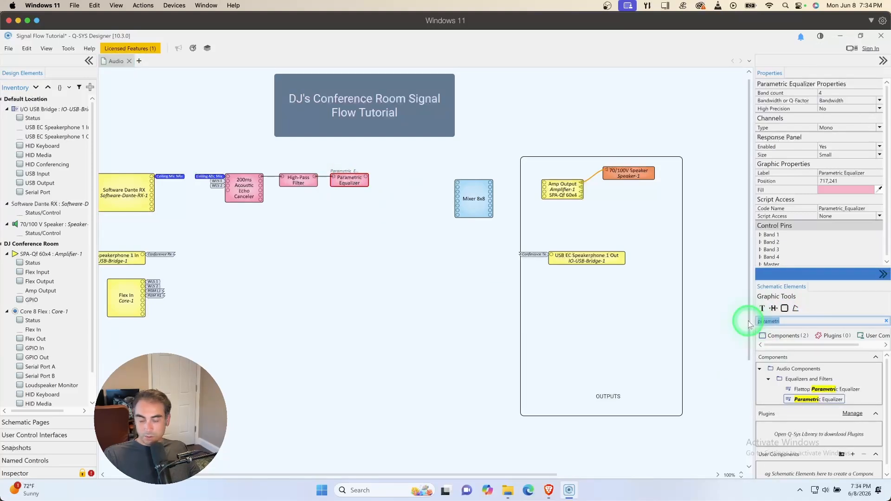
text(compressor)
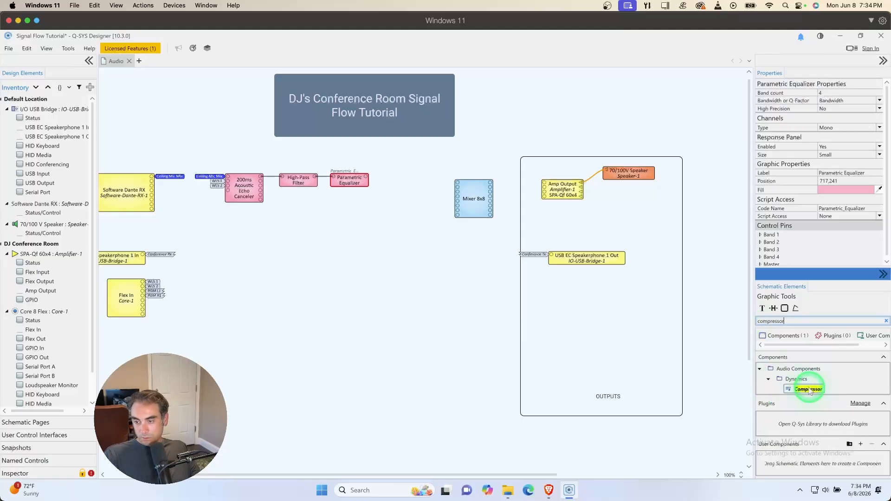
drag(807, 389, 381, 178)
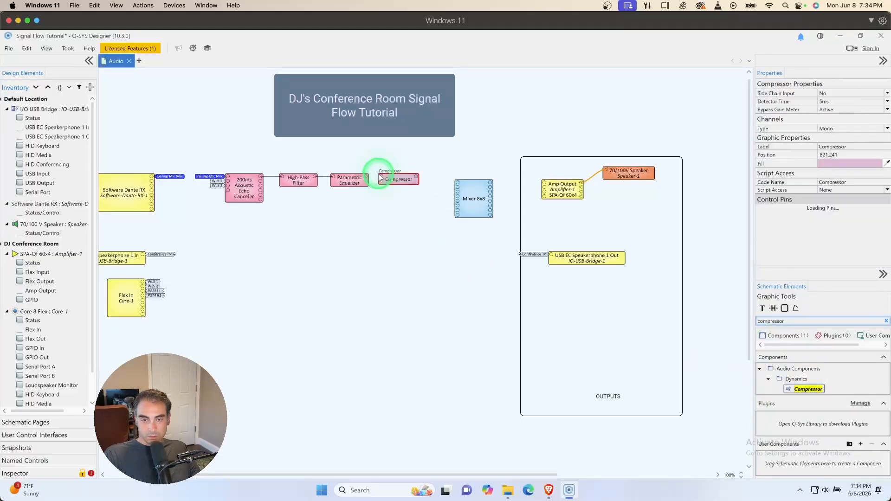
click(366, 176)
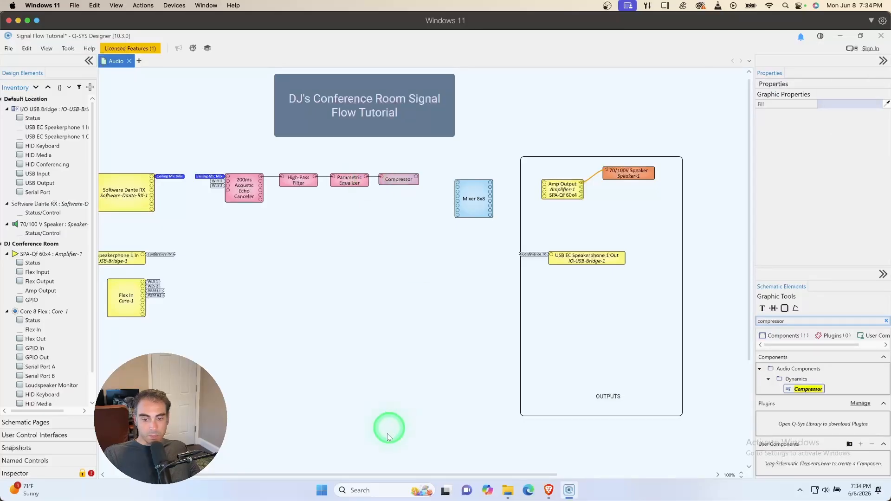
- Align the Mixer 8x8 with the processing row at 976,241 and shift the OUTPUTS group box with its contents further right
drag(378, 473, 399, 474)
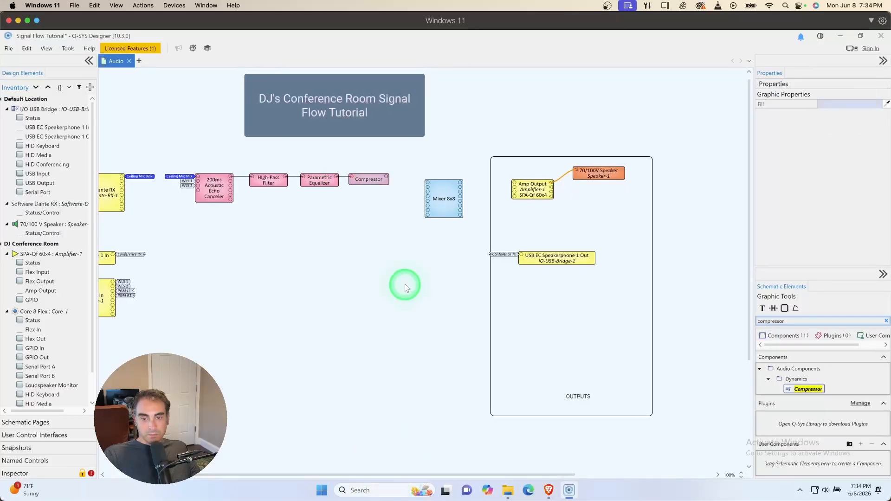
drag(445, 200, 440, 192)
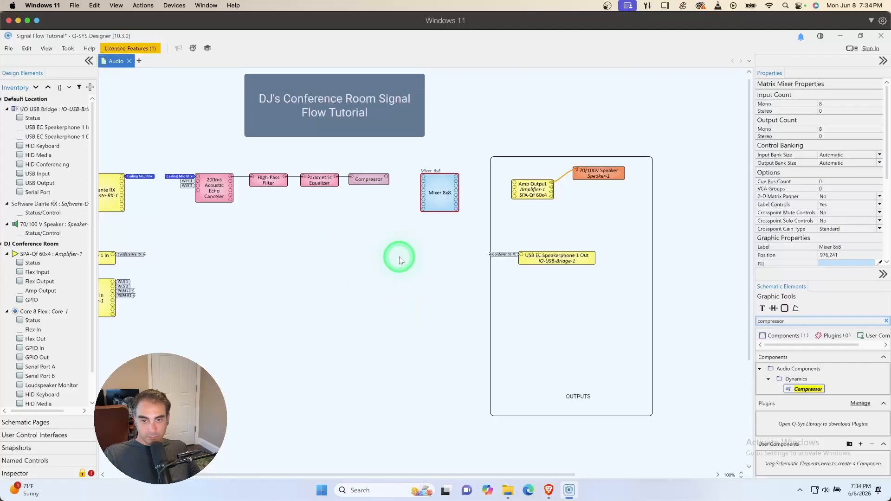
drag(325, 473, 328, 472)
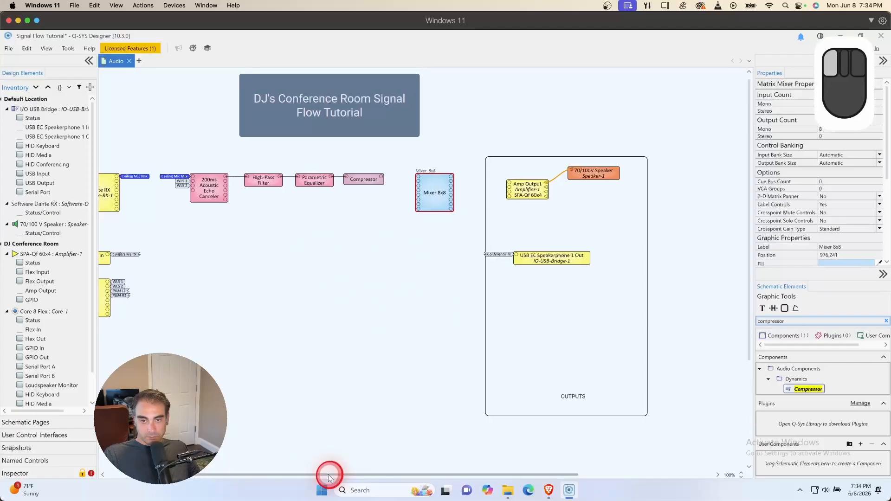
drag(468, 167, 683, 460)
drag(494, 155, 578, 157)
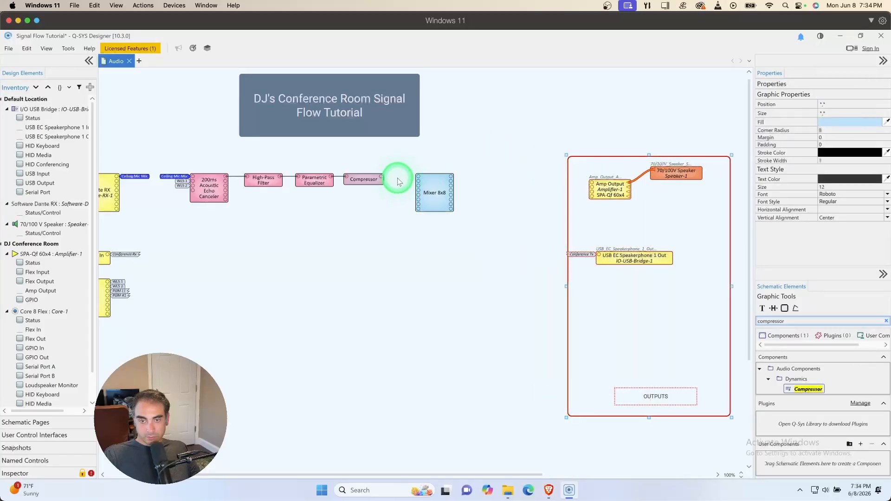
- Wire the Compressor to the mixer's first input, and duplicate the filter, equalizer and compressor chain between the echo canceler's second output and the mixer's second input
drag(383, 179, 417, 177)
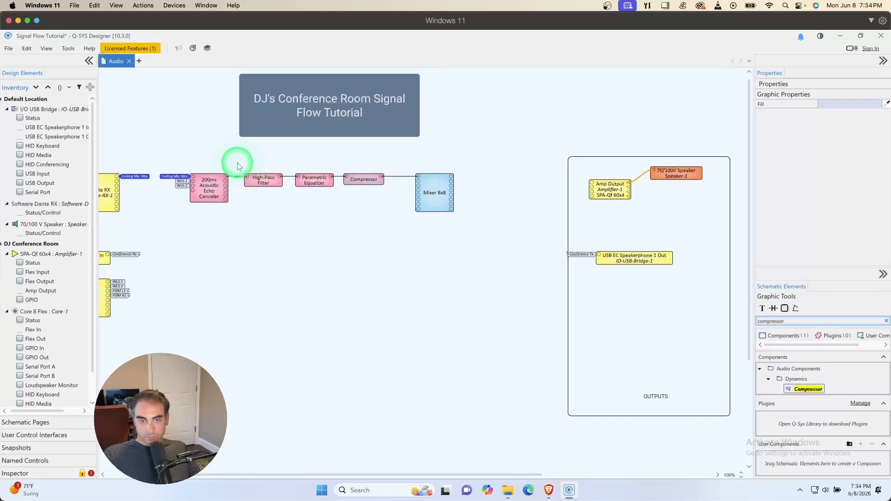
drag(238, 168, 391, 191)
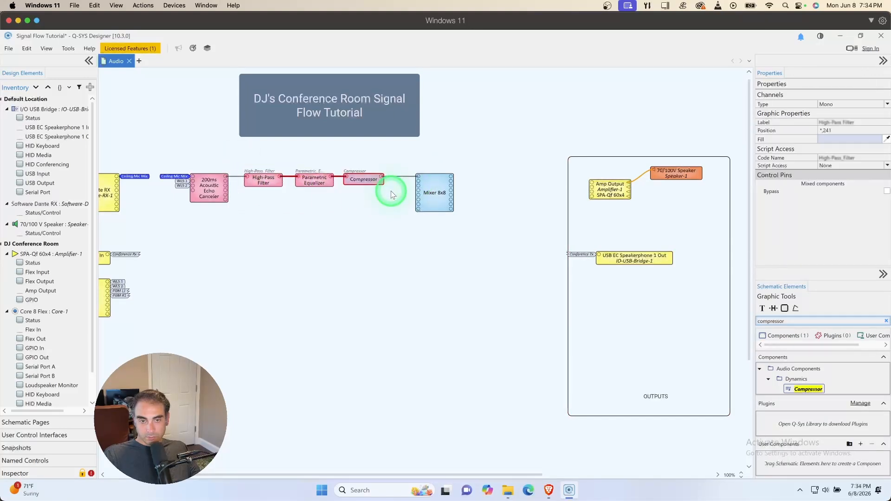
key(ctrl+c)
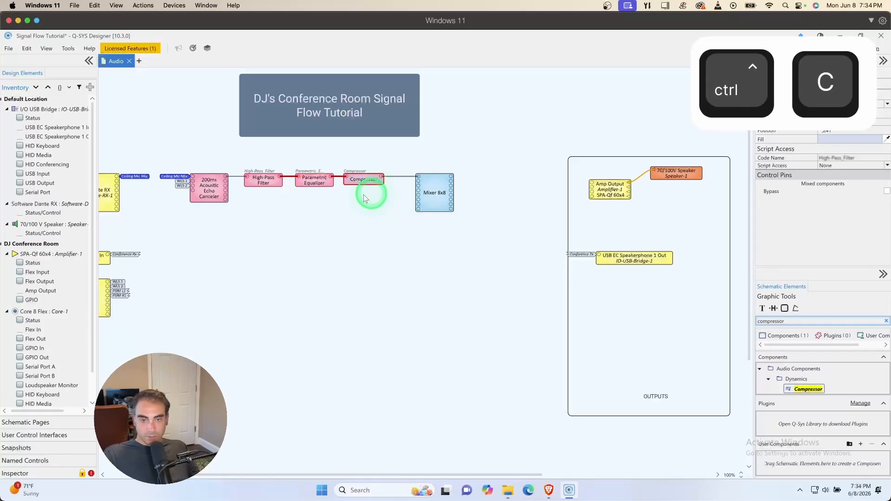
key(ctrl+v)
click(242, 203)
drag(226, 182, 246, 203)
click(397, 196)
drag(381, 201, 416, 181)
- Paste a third processing chain below the others and wire it from the echo canceler's third output to the mixer's third input
key(ctrl+v)
click(247, 216)
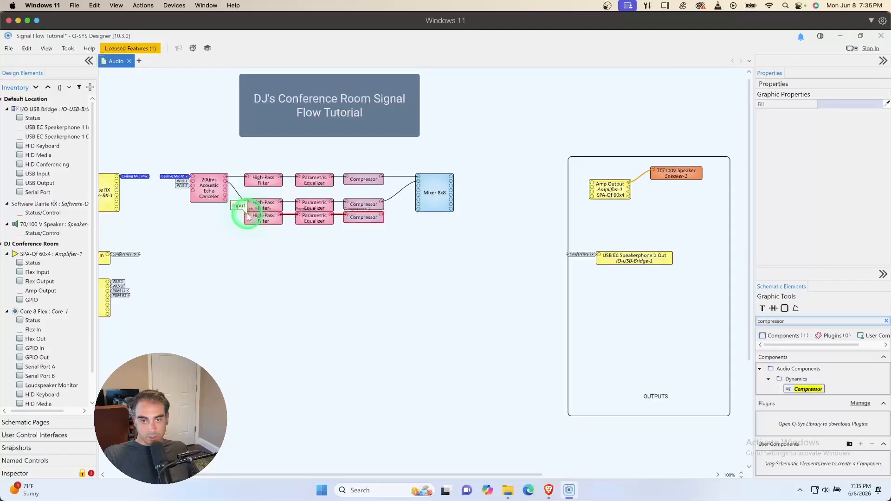
click(243, 212)
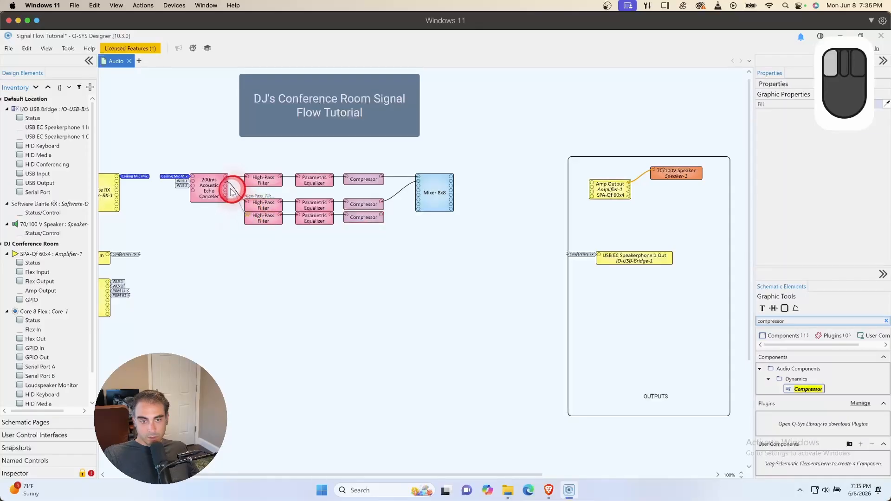
drag(229, 186, 246, 215)
drag(382, 216, 419, 187)
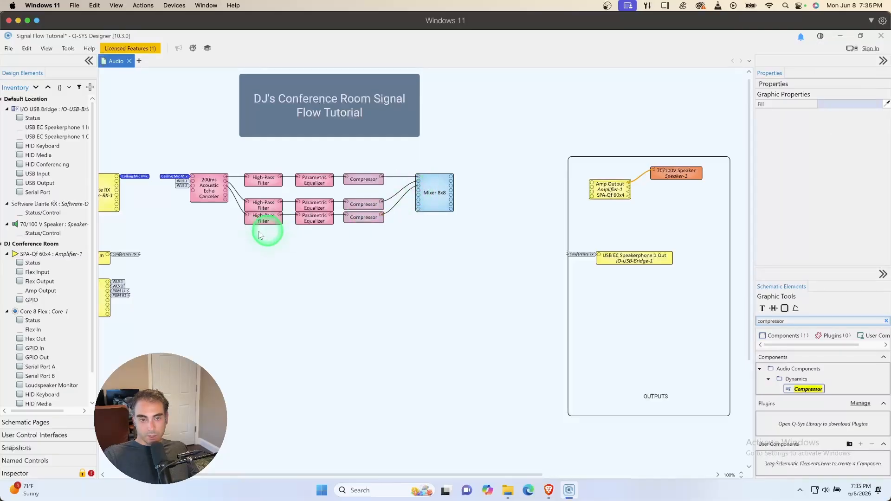
- Nudge the second and third processing chains up together, closer beneath the first chain
drag(241, 193, 408, 234)
key(Up)
key(Up)
key(Up)
key(Up)
key(Up)
key(Up)
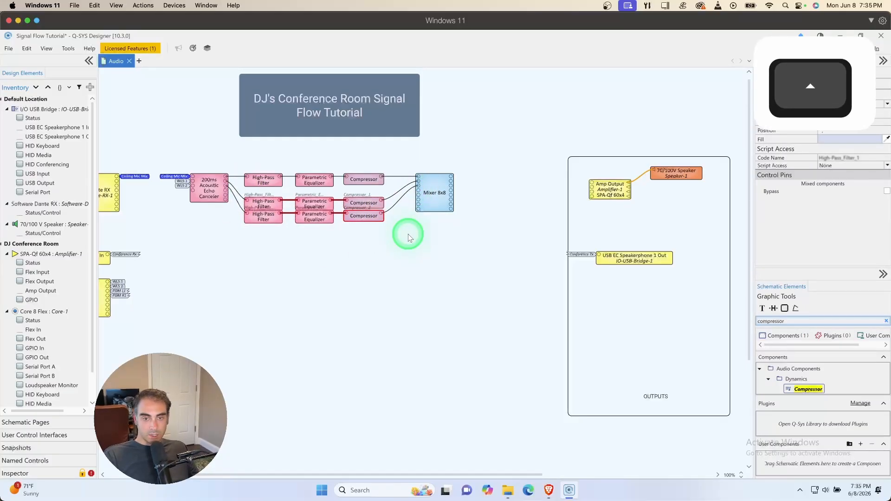
key(Up)
key(Up)
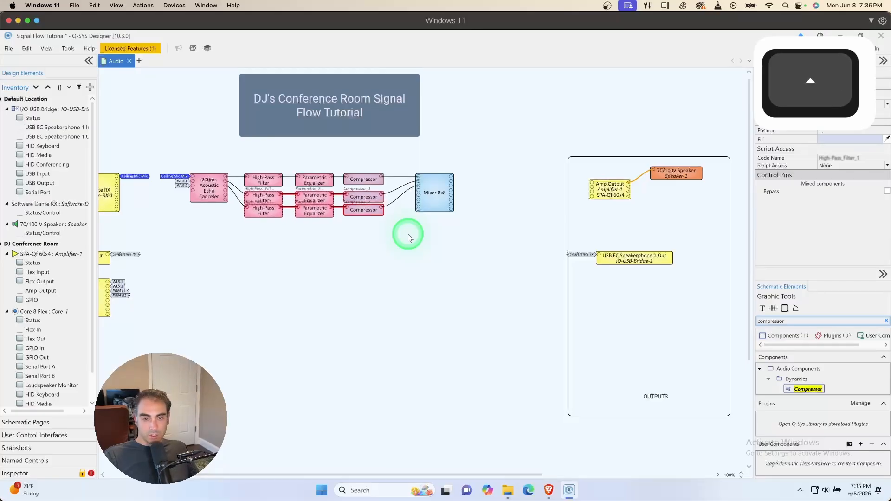
click(357, 253)
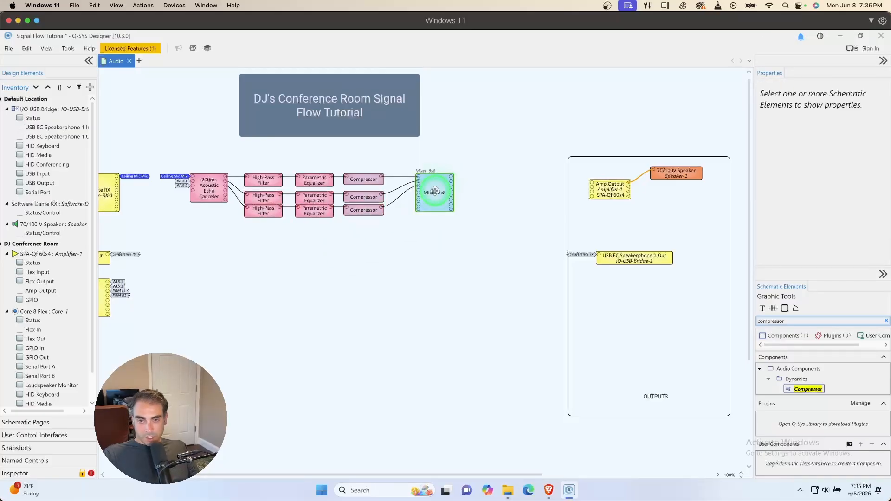
- Move the Mixer 8x8 to 985,241 and the Acoustic Echo Canceler to 466,241
drag(431, 200, 435, 200)
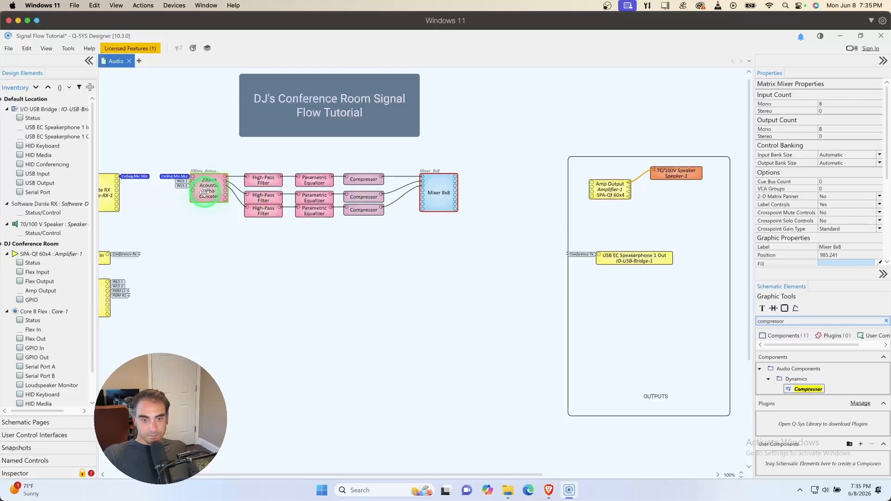
drag(205, 191, 195, 191)
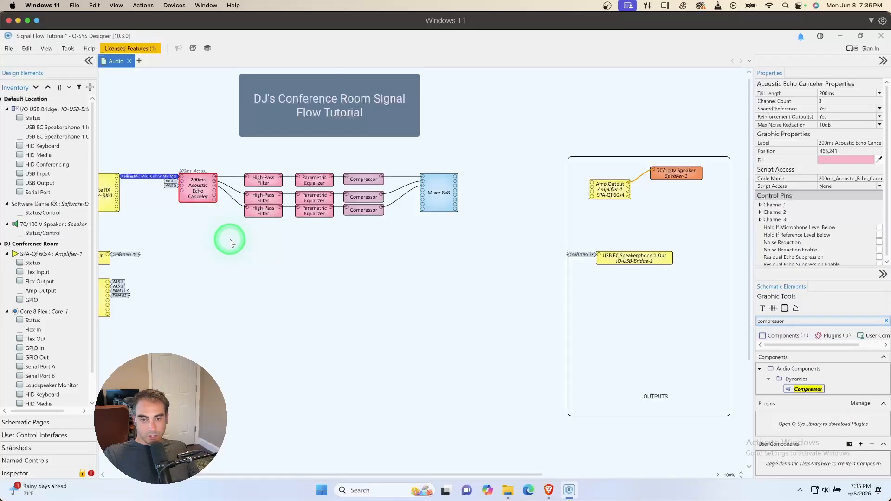
- Copy all three filter, equalizer and compressor chains and paste them as a second group directly below
drag(238, 169, 403, 224)
key(ctrl+c)
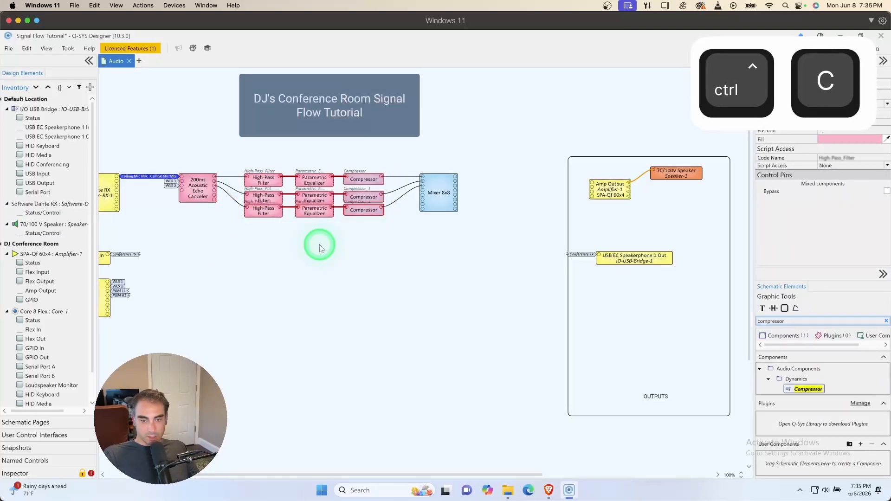
key(ctrl+v)
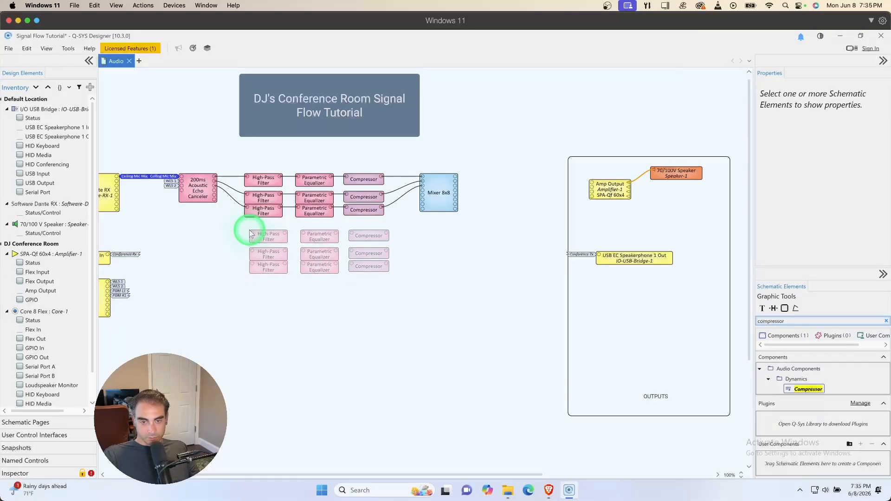
click(247, 229)
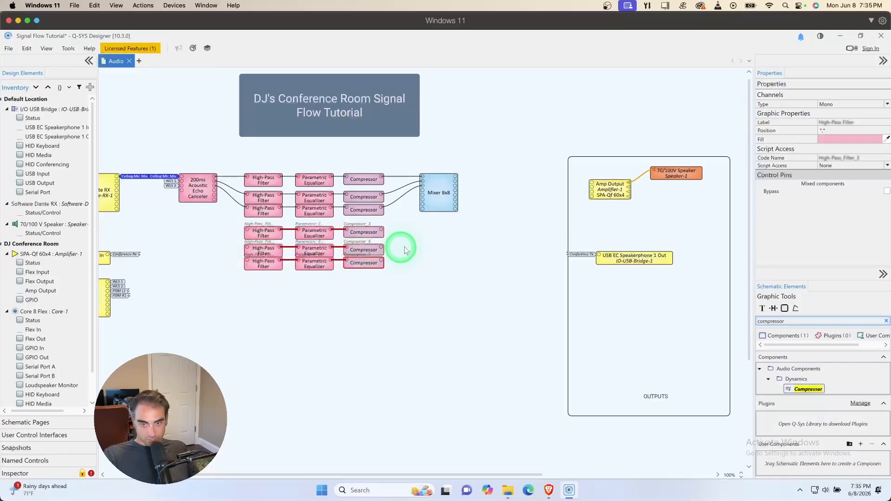
- Move the Mixer 8x8 further right and delete the three wires between the Compressors and the mixer
drag(447, 190, 495, 188)
drag(437, 171, 401, 225)
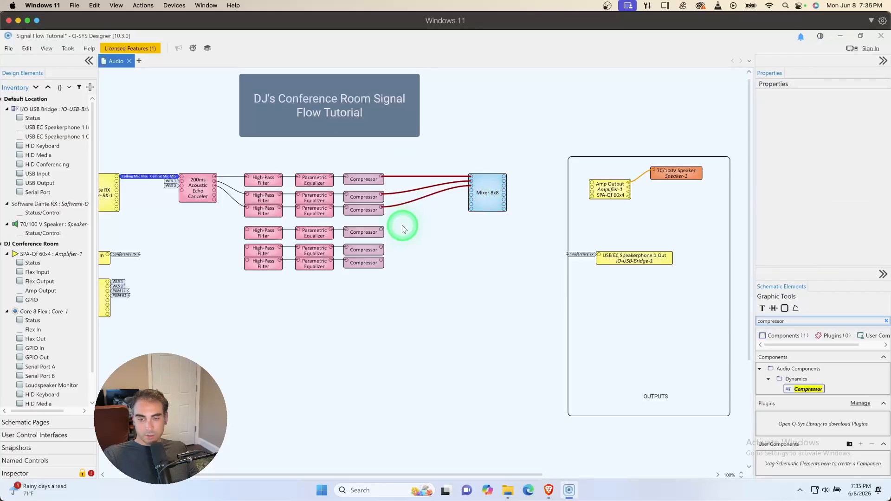
key(Delete)
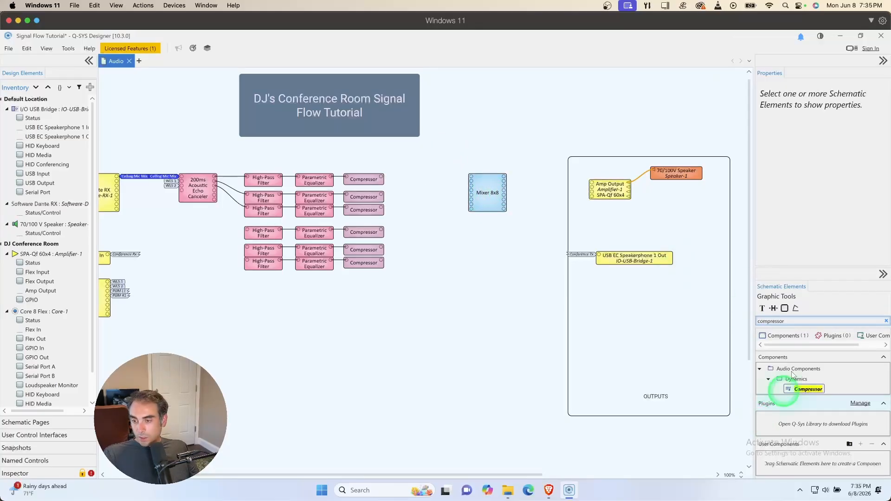
- Add a Gain block between the first Compressor and the mixer, wired from the Compressor's output
click(790, 321)
click(711, 329)
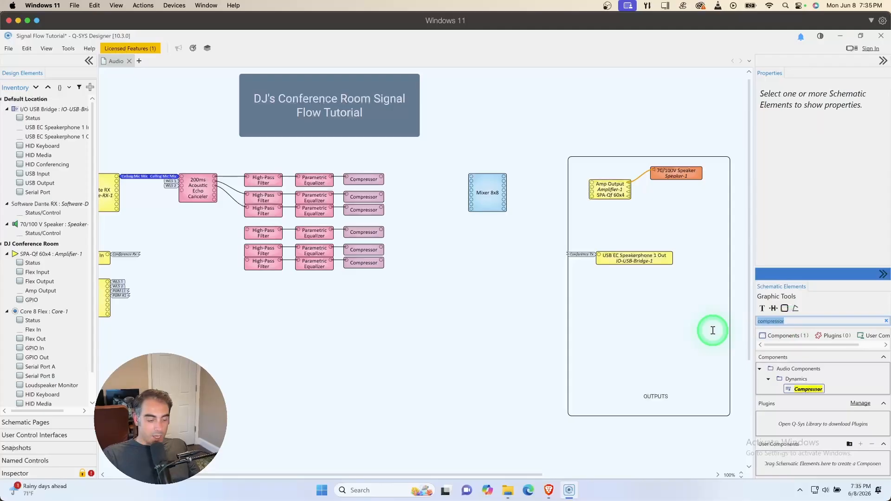
text(gain)
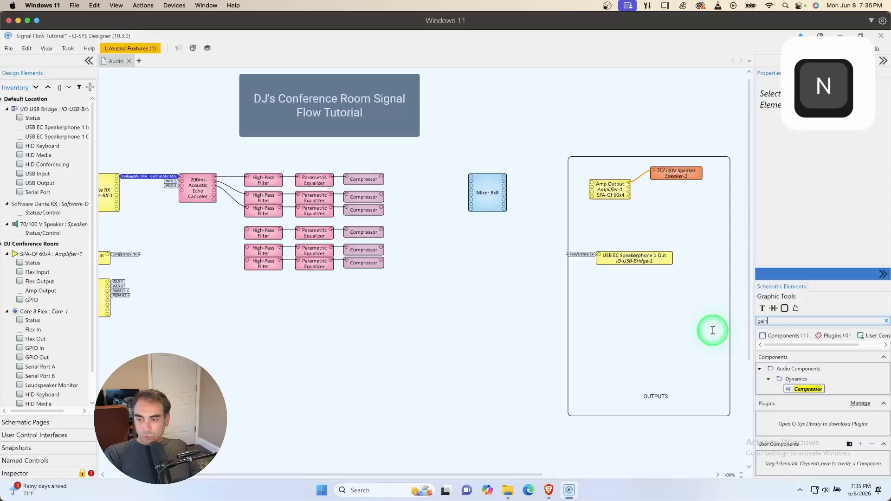
drag(786, 402, 382, 177)
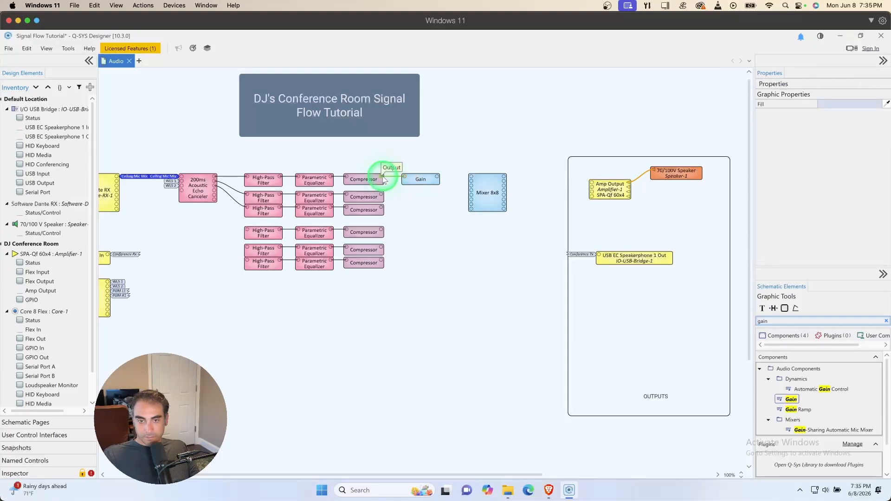
- Paste five copies of the Gain block, one beside each of the remaining Compressors
click(423, 177)
key(ctrl+v)
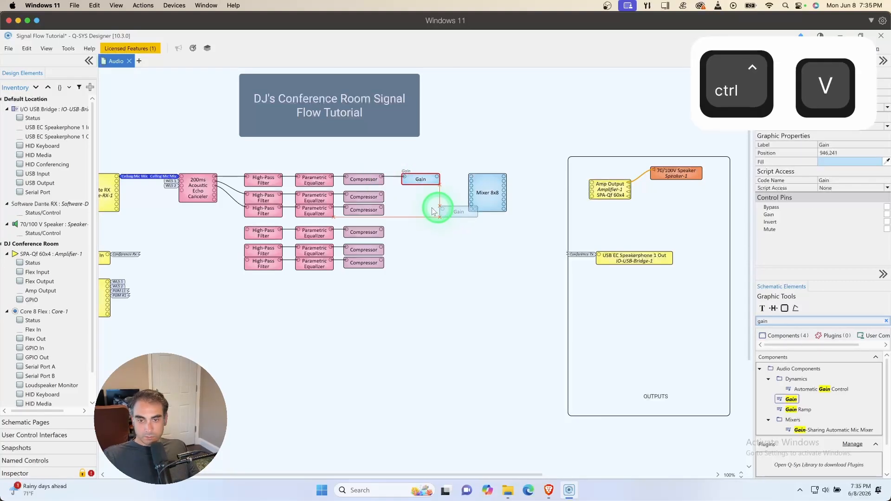
click(398, 193)
key(ctrl+v)
click(398, 210)
key(ctrl+v)
click(403, 232)
key(ctrl+v)
click(400, 250)
key(ctrl+v)
click(400, 265)
drag(393, 222, 398, 259)
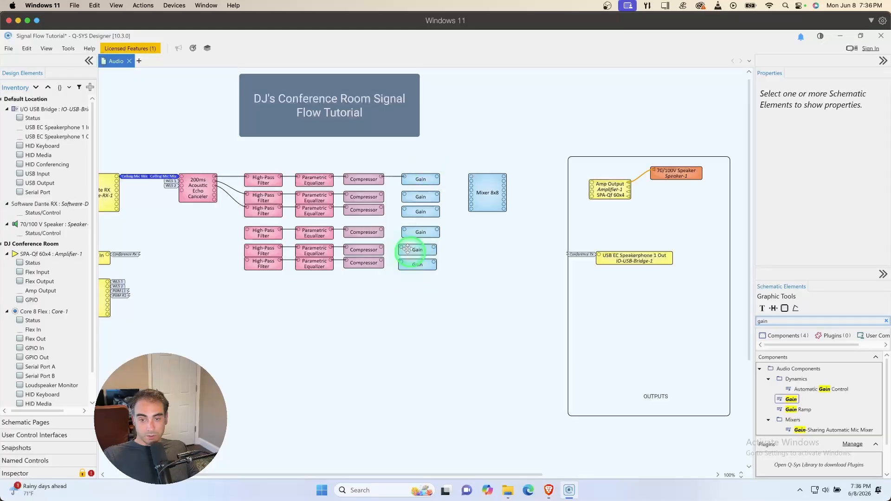
- Line up the two lowest Gain blocks with the column above and wire the remaining Gain inputs to their Compressors
drag(393, 223, 410, 278)
click(394, 226)
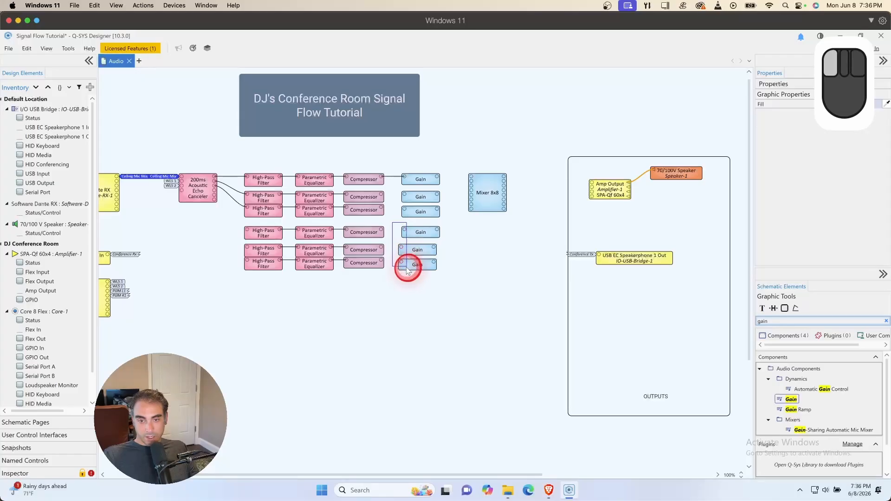
drag(408, 273, 407, 274)
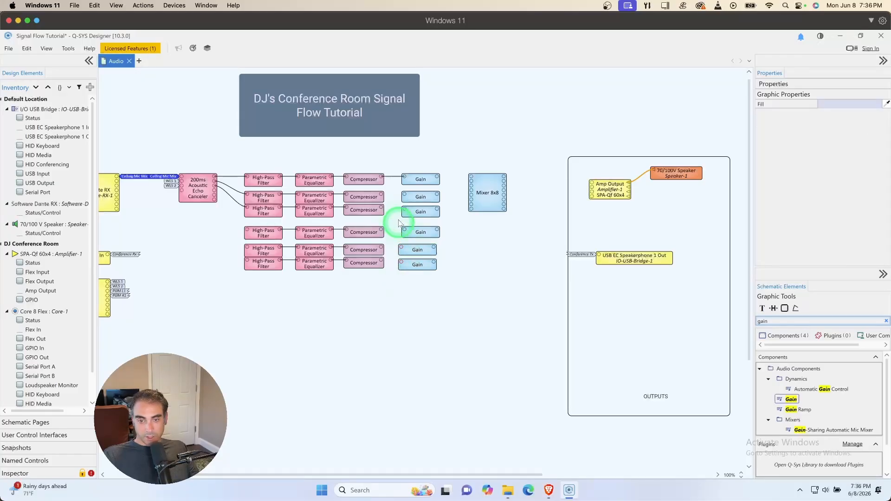
click(412, 293)
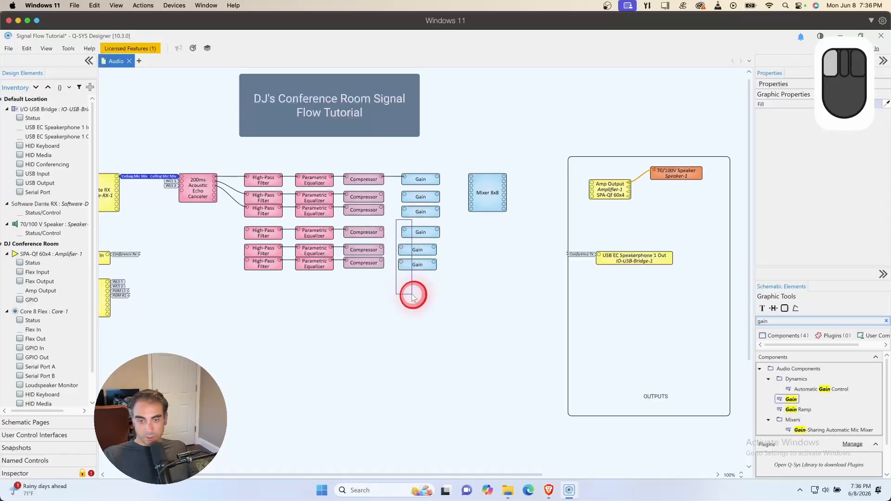
click(391, 230)
drag(385, 232, 420, 267)
click(410, 258)
click(417, 245)
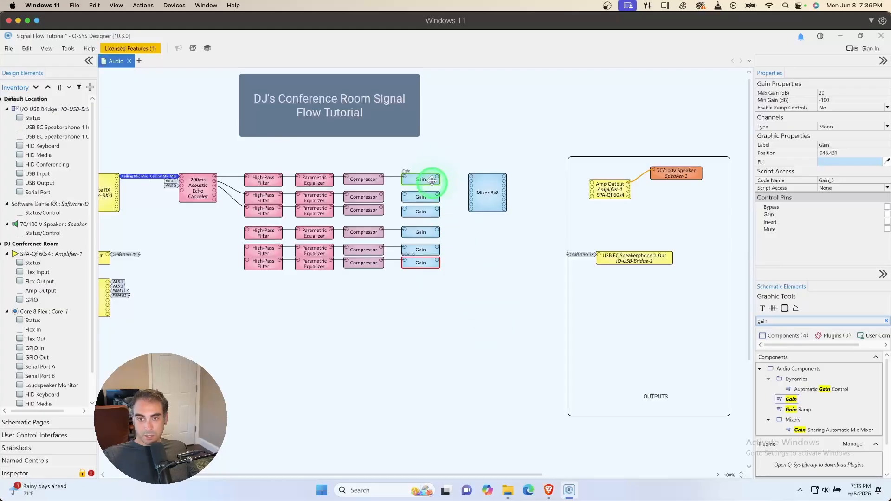
- Wire the outputs of all six Gain blocks to the first six inputs of the Mixer 8x8, in order
click(444, 171)
drag(444, 170, 422, 213)
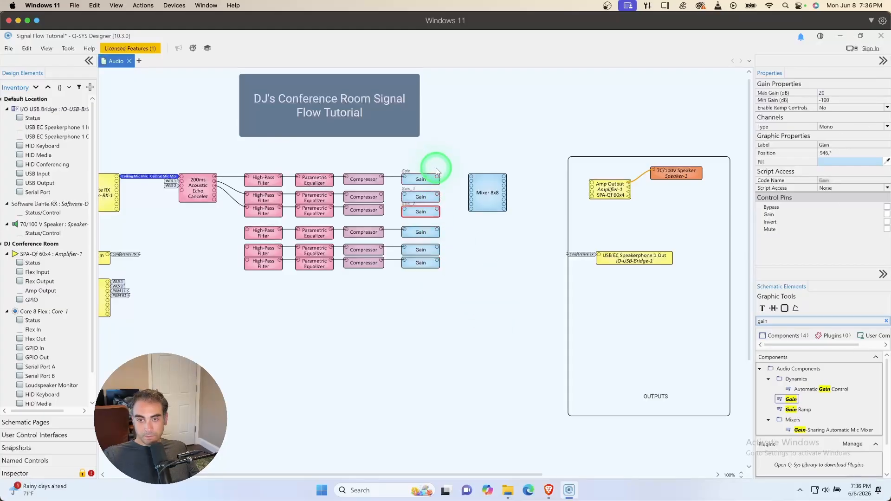
drag(437, 178, 472, 176)
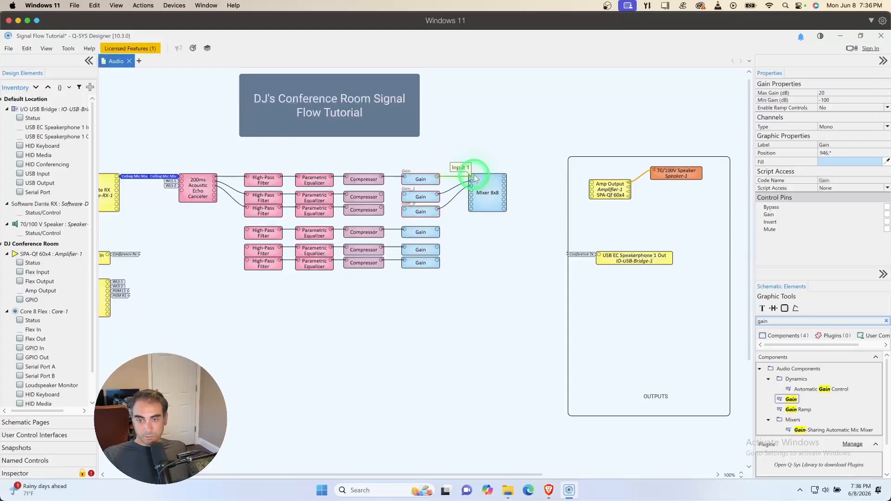
drag(441, 294, 471, 194)
click(503, 253)
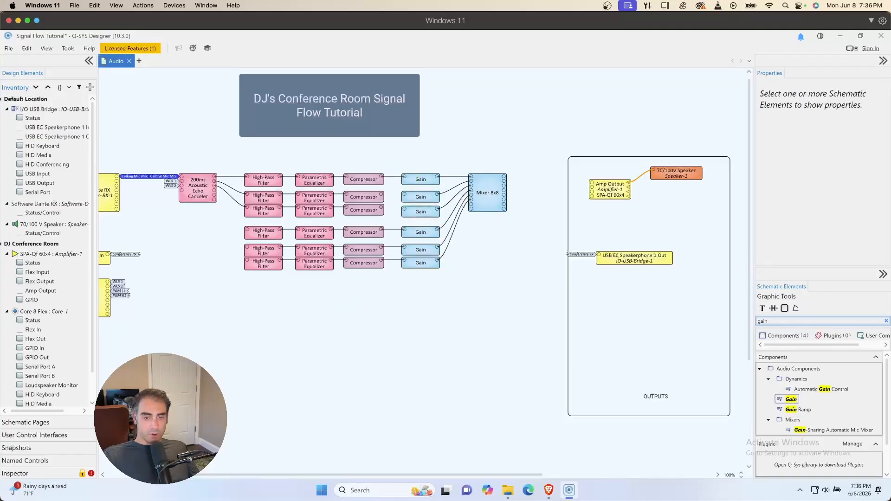
- Wire the next three outputs of the Acoustic Echo Canceler to the lower group of three High-Pass Filters
drag(224, 223, 261, 292)
drag(246, 231, 216, 193)
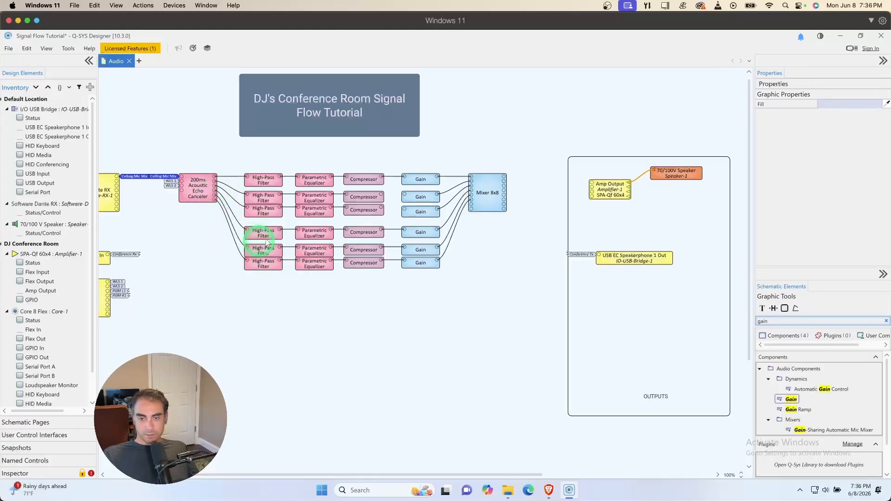
click(413, 266)
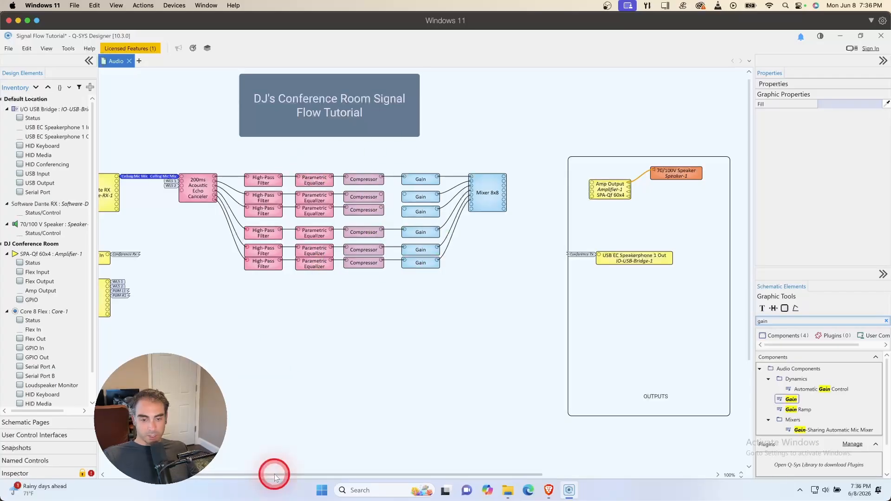
- Move the whole OUTPUTS group with its amplifier, speaker and USB blocks further right, away from the mixer
drag(274, 474, 300, 475)
drag(504, 140, 710, 451)
drag(565, 186, 613, 186)
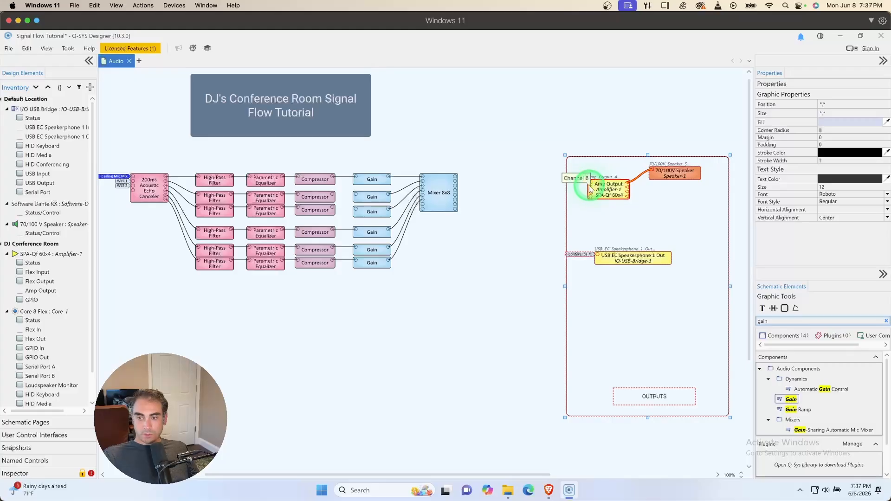
click(601, 141)
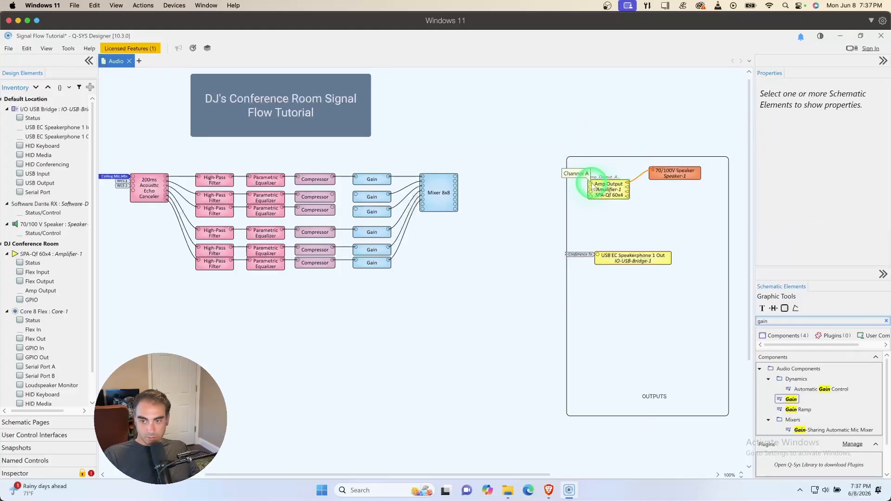
- Tag the first two Amp Output inputs with the signal names Ceiling SP Z1 and Ceiling SP Z2
click(607, 156)
text(Ceiling)
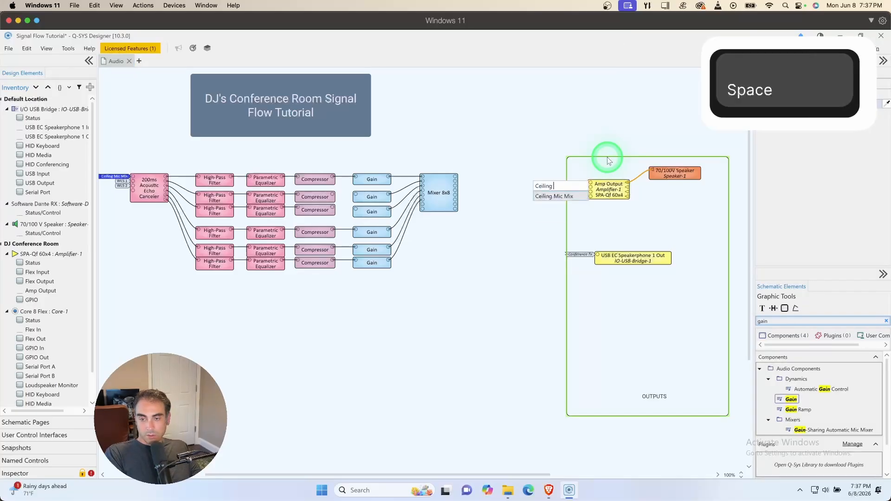
text( SP)
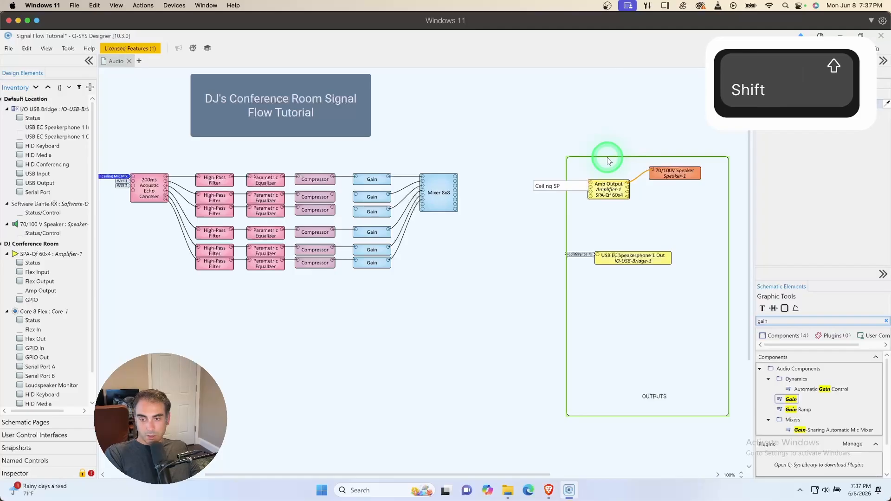
text( Z)
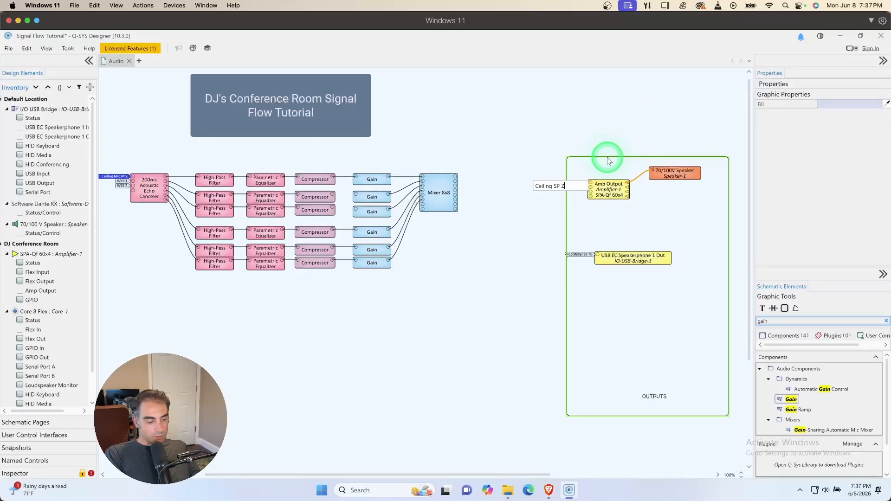
text(1)
key(Return)
click(589, 187)
text(Ceiling SP Z)
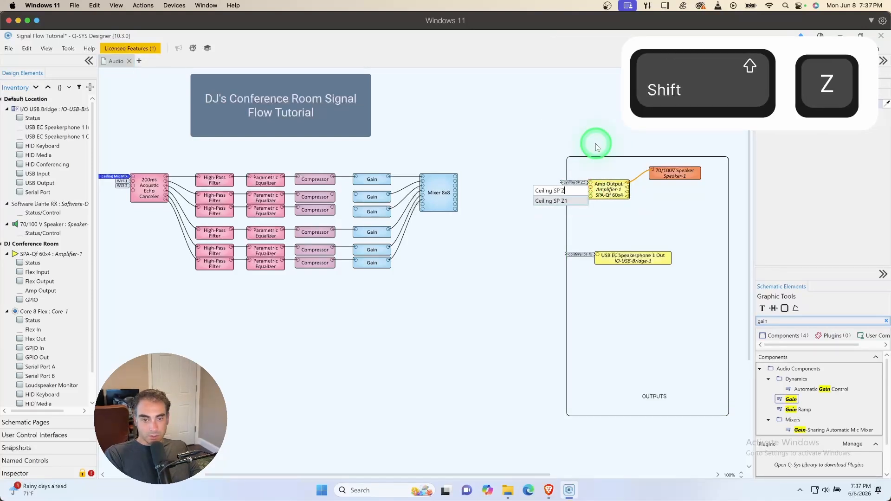
text(2)
key(Return)
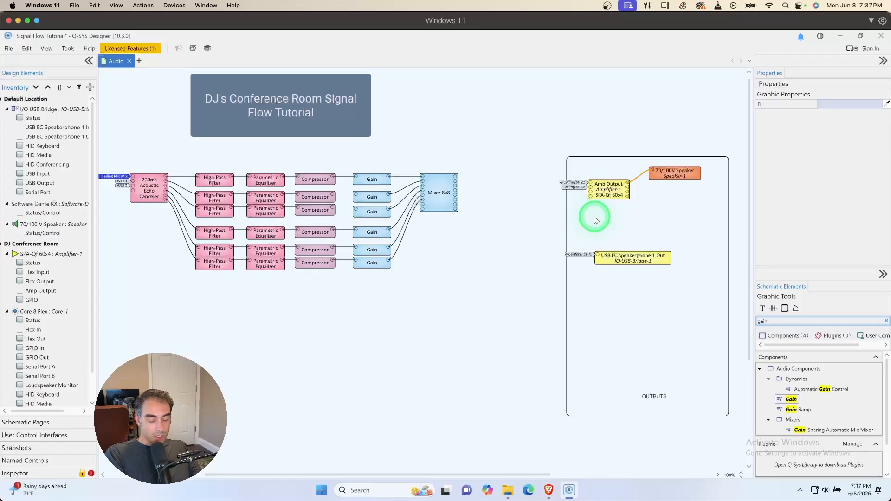
- Tag the third and fourth Amp Output inputs with the signal names MAIN L and MAIN R
text(MAIN L)
key(Return)
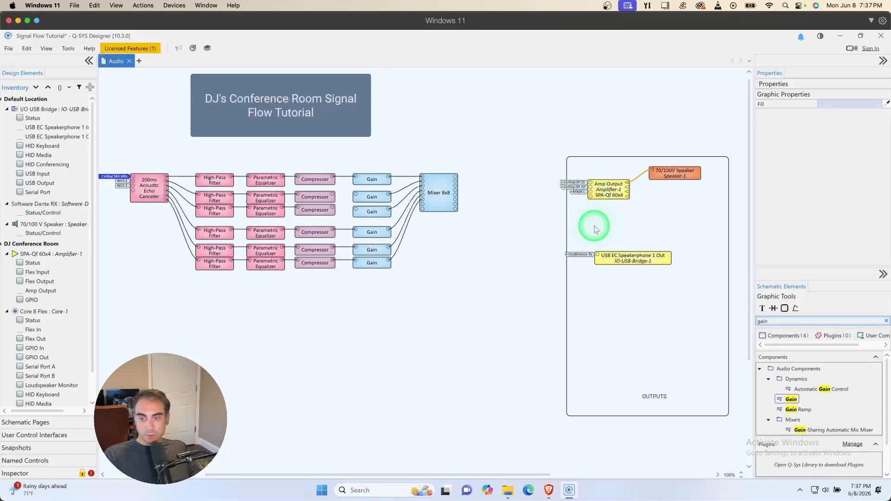
text(MAIN R)
key(shift+Return)
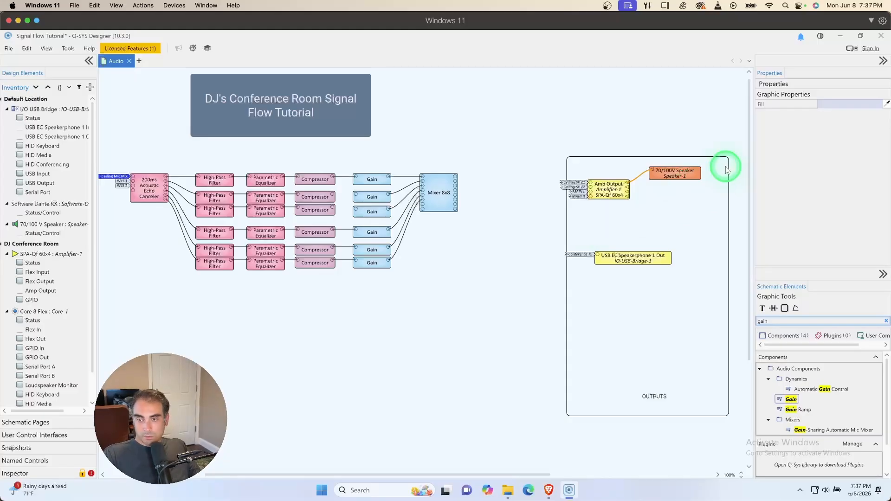
- Duplicate the 70/100V Speaker directly below the original and wire the copy to the second Amp Output channel
click(674, 177)
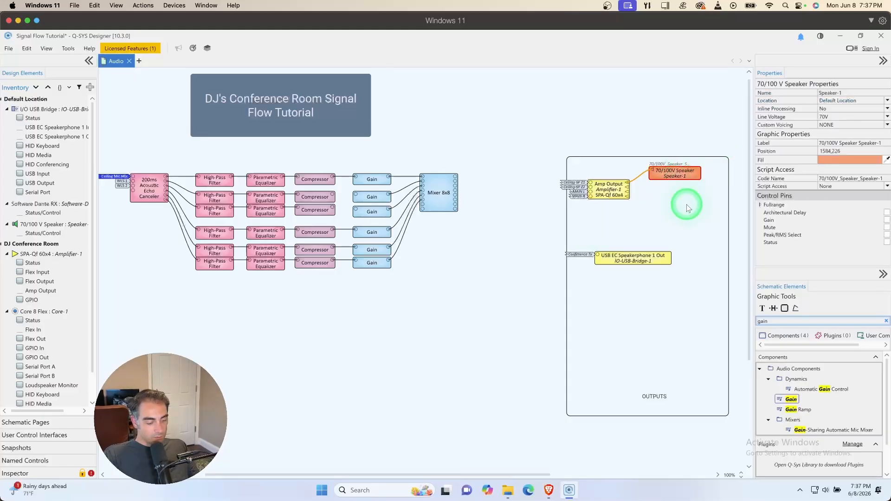
key(ctrl+c)
key(ctrl+v)
click(650, 186)
drag(652, 188, 628, 187)
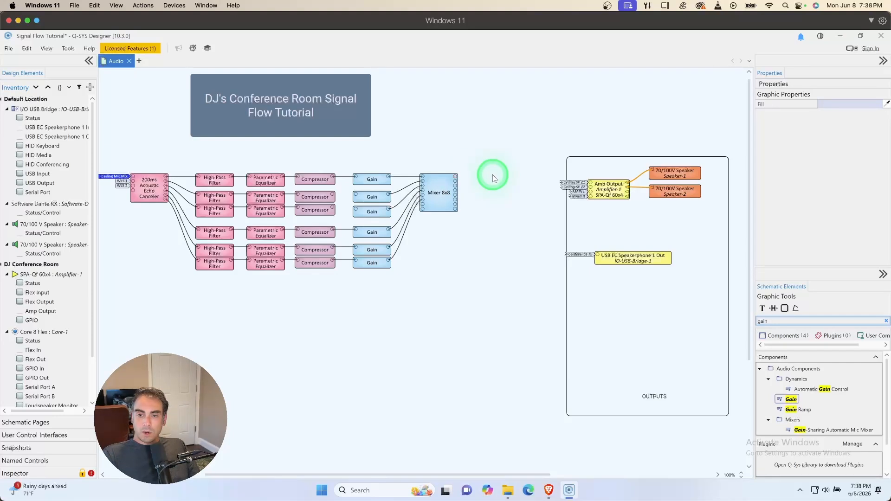
- Shift the OUTPUTS group, including both speakers, further right to leave more space beside the Mixer 8x8
drag(537, 148, 735, 443)
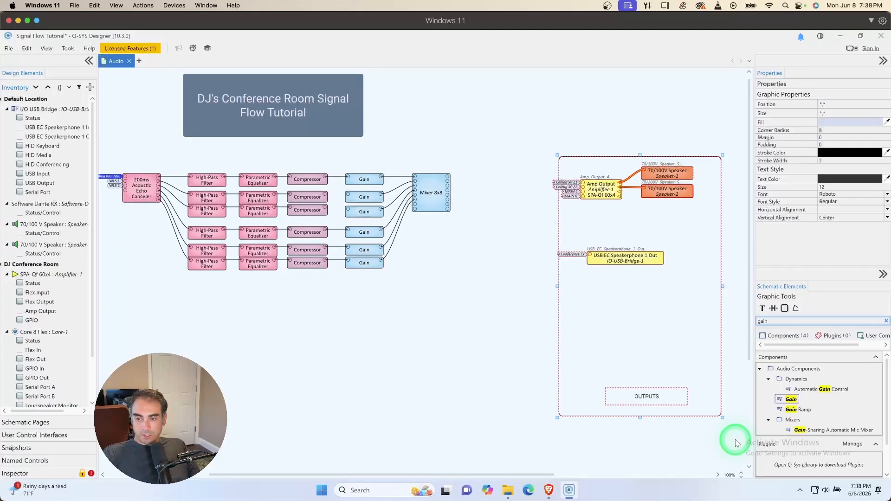
drag(433, 474, 472, 474)
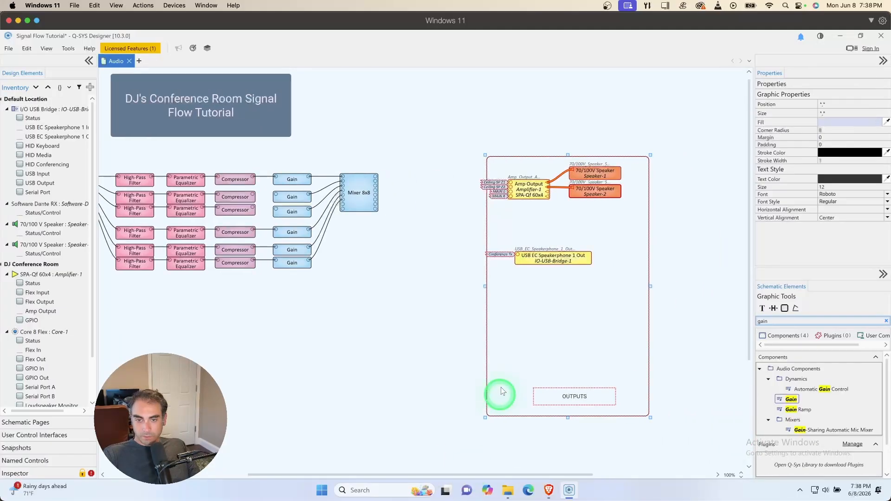
click(592, 233)
click(472, 147)
drag(472, 147, 678, 443)
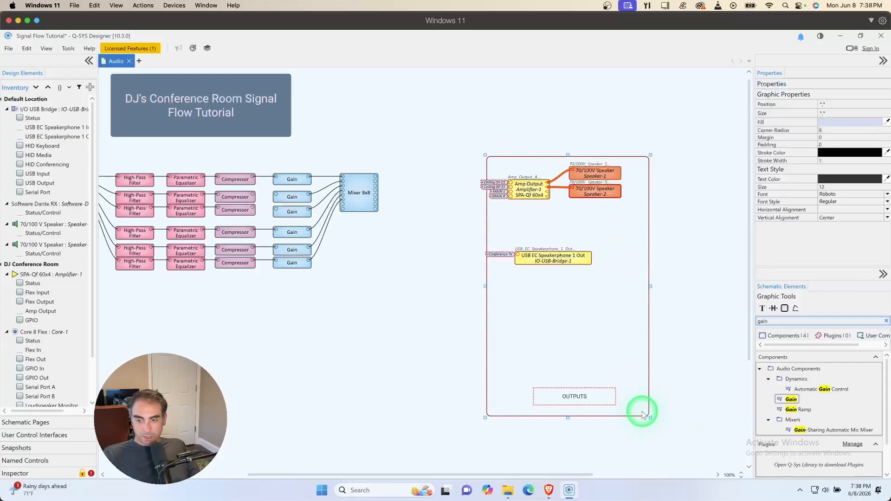
drag(642, 414, 696, 421)
click(429, 250)
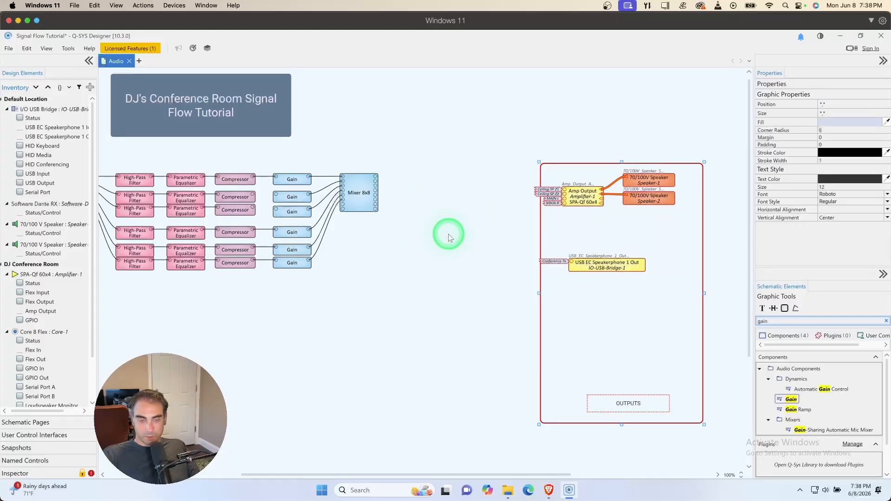
- Examine the overall layout from the input blocks through the Mixer 8x8 to the OUTPUTS group
scroll(442, 255, down, 4)
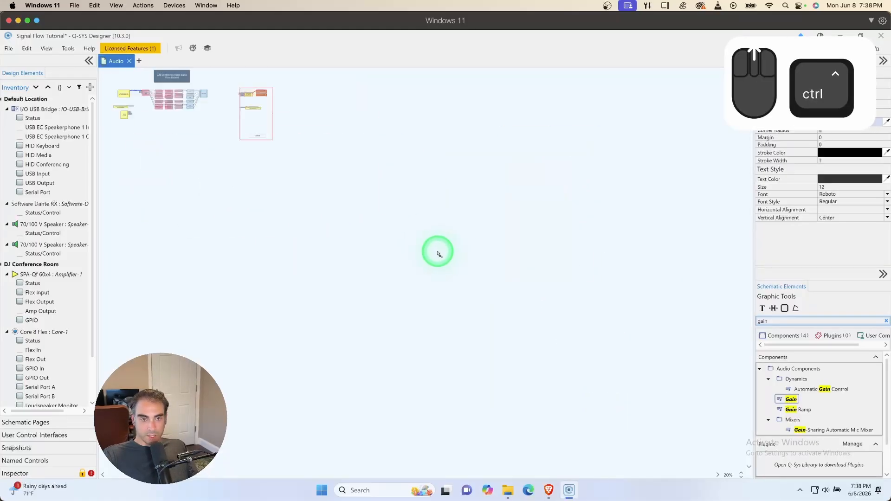
scroll(436, 252, up, 3)
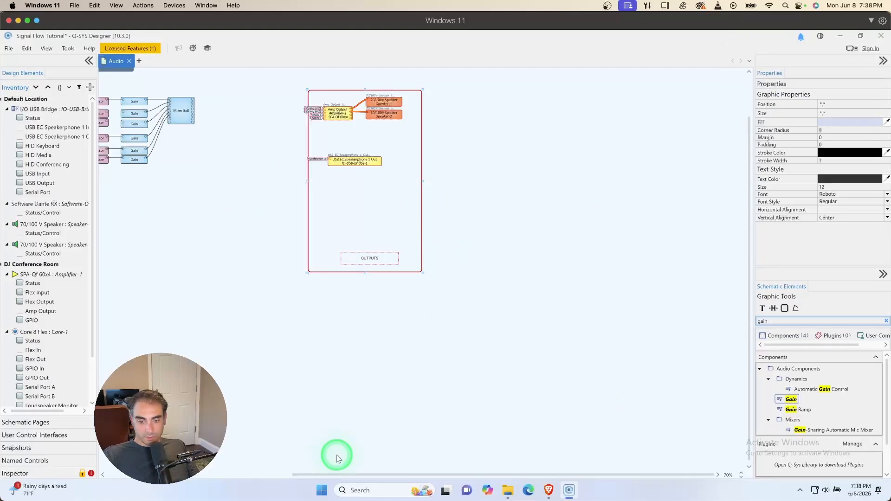
drag(311, 476, 123, 474)
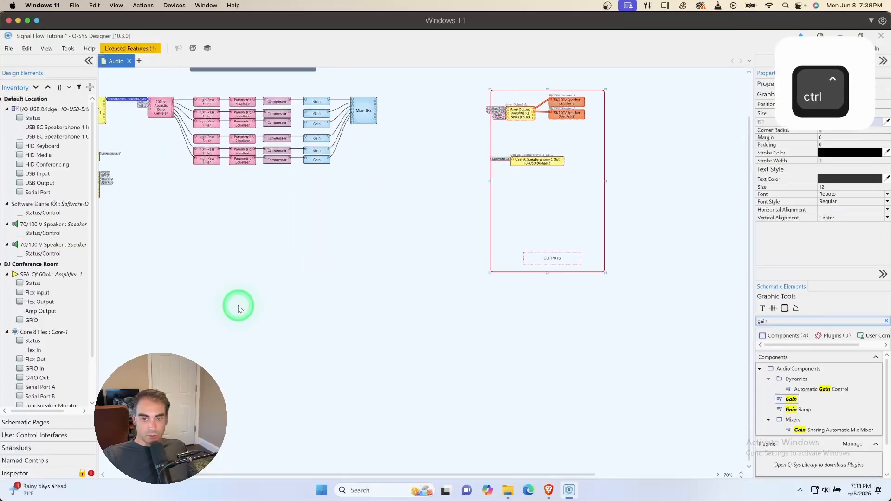
scroll(241, 309, up, 2)
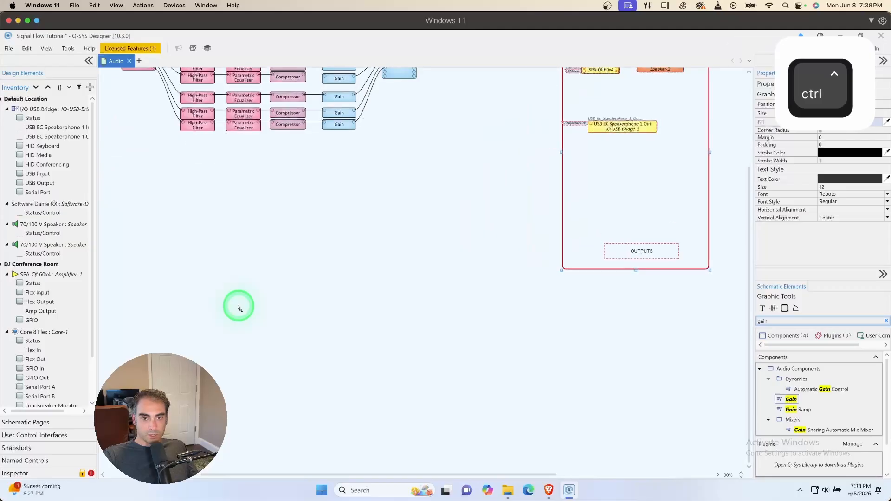
scroll(237, 305, down, 1)
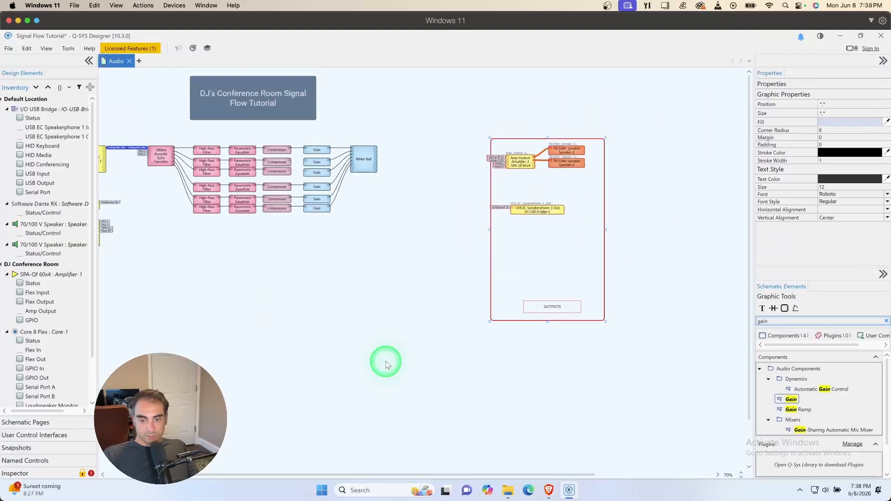
drag(349, 474, 312, 474)
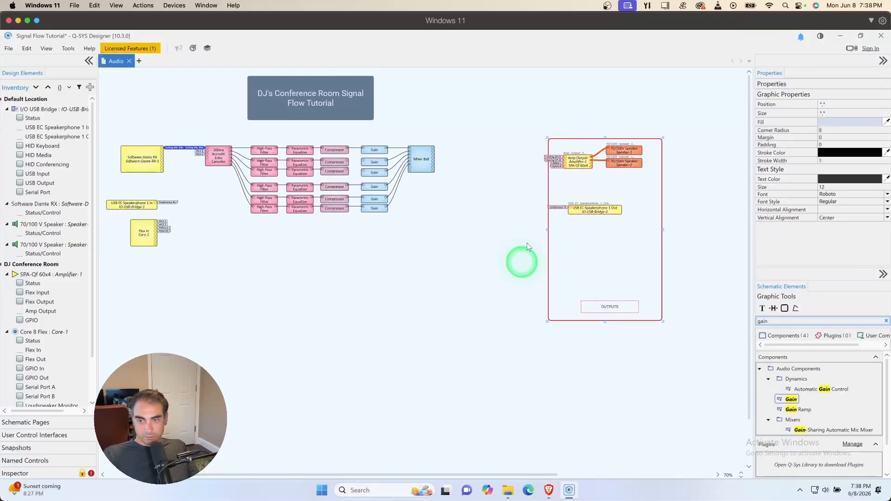
scroll(501, 214, up, 3)
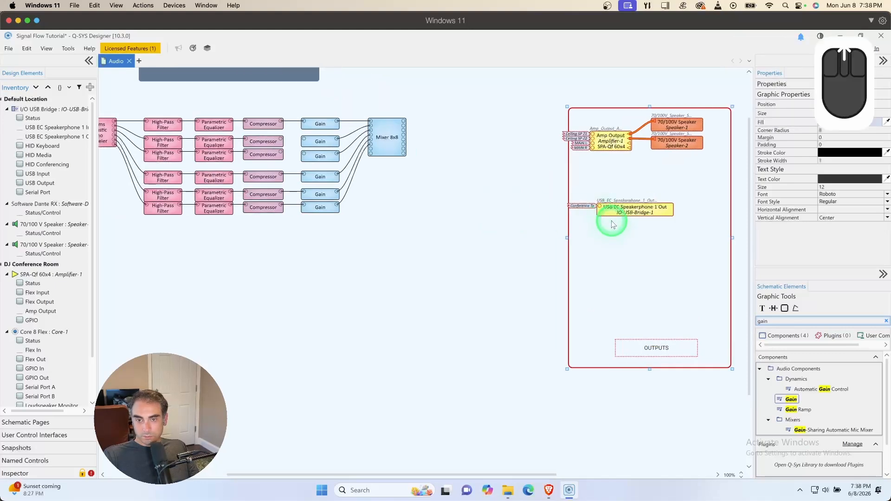
scroll(603, 251, up, 1)
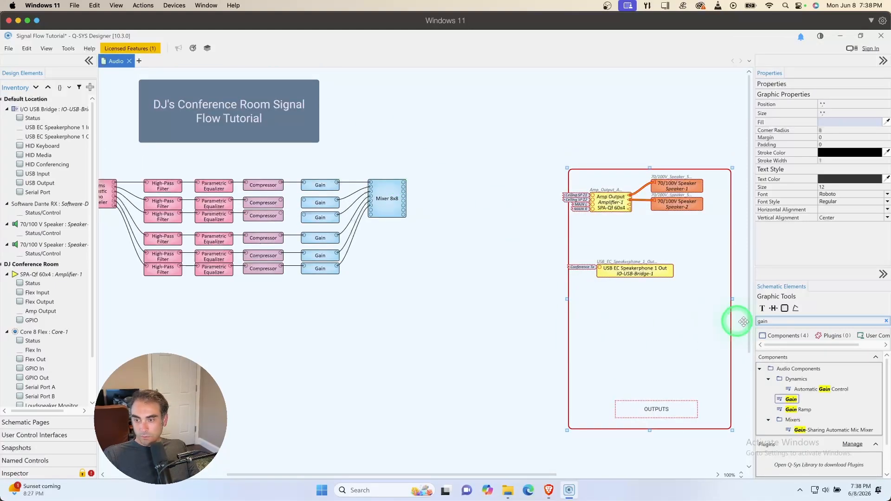
click(405, 183)
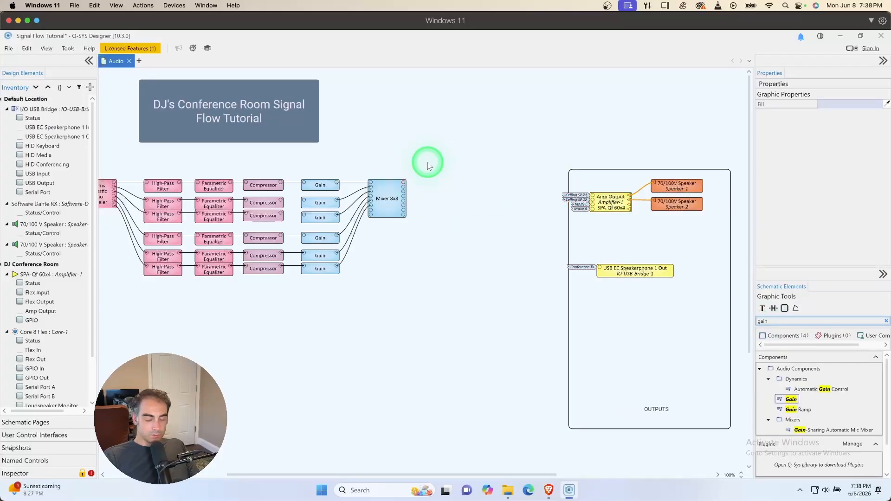
- Find the High-Pass Filter component and place one beside the Mixer 8x8, wired to the mixer's first output
click(771, 322)
key(BackSpace)
key(BackSpace)
key(BackSpace)
key(BackSpace)
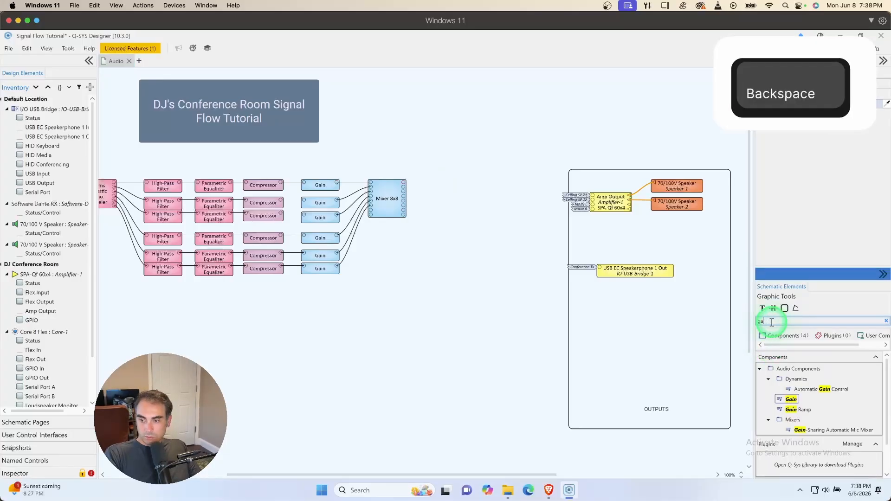
text(high)
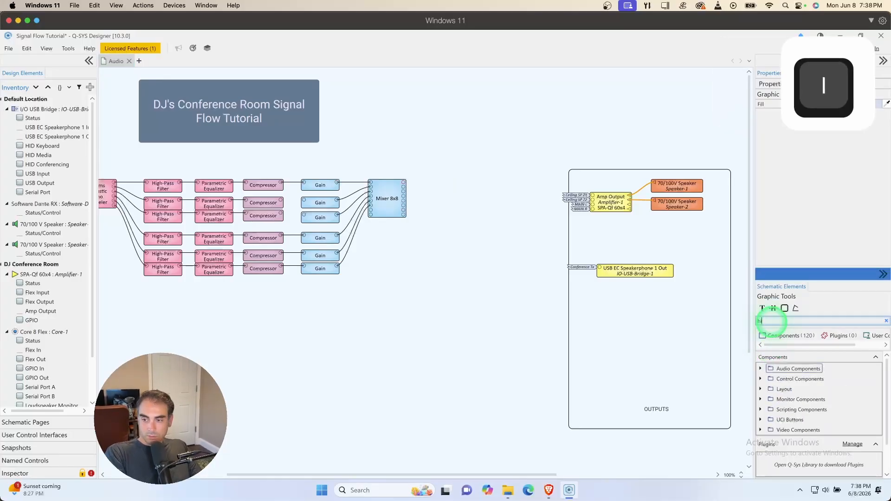
drag(807, 399, 455, 186)
click(441, 185)
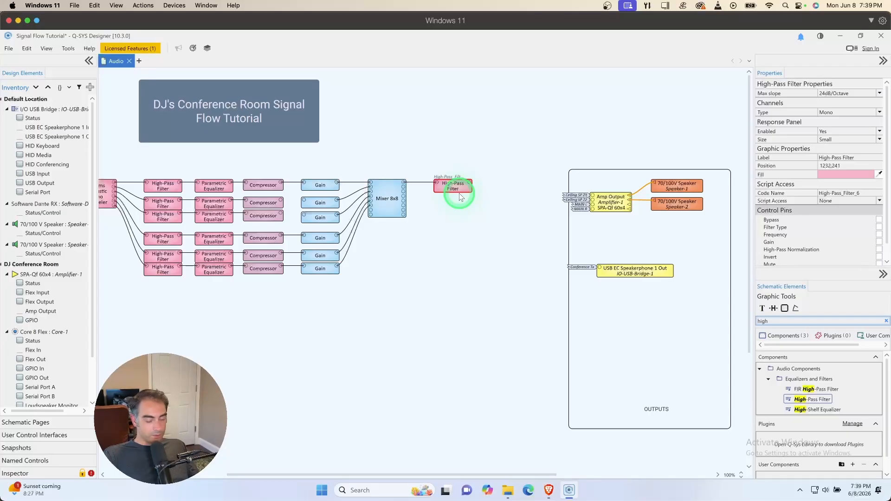
- Duplicate the High-Pass Filter directly below the original and wire the copy to the mixer's second output
key(ctrl+c)
key(ctrl+v)
drag(434, 197, 402, 188)
click(461, 212)
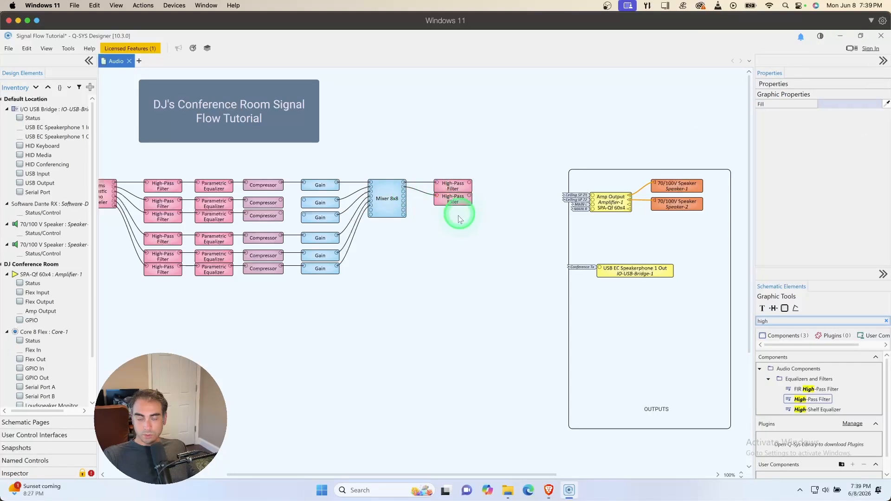
- Duplicate the two output High-Pass Filters as a pair directly below, making a column of four
click(457, 199)
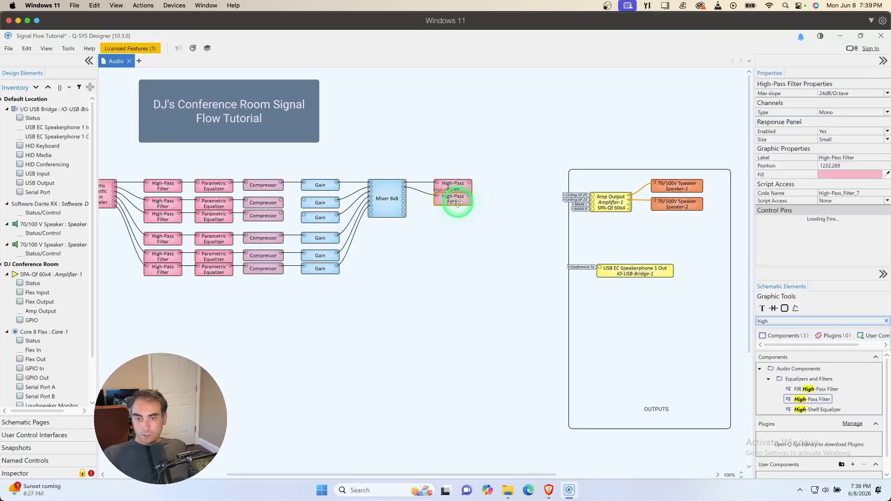
drag(423, 172, 487, 221)
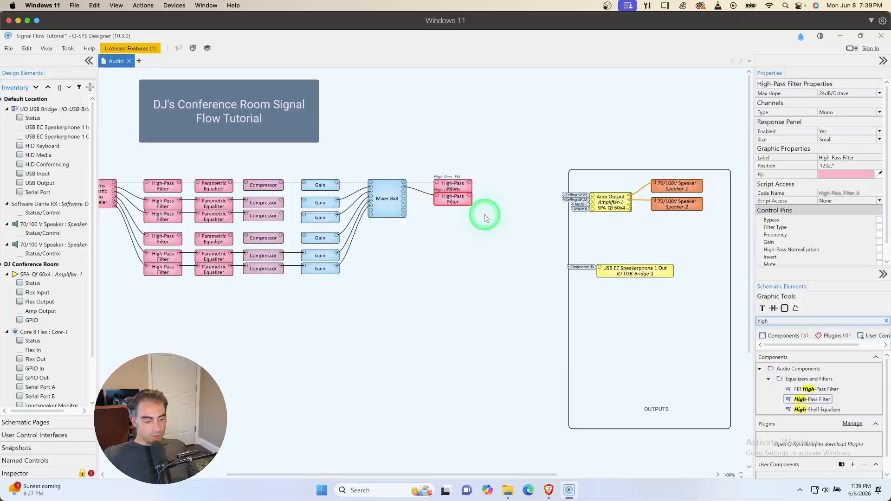
key(ctrl+c)
key(ctrl+v)
click(435, 210)
click(509, 273)
- Set the Mixer 8x8's stereo input count to 1 and its stereo output count to 1
drag(311, 474, 268, 473)
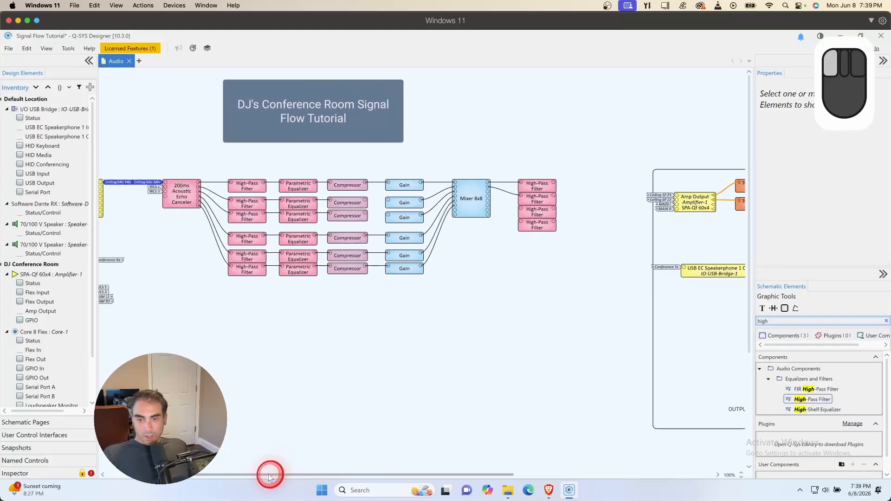
click(481, 198)
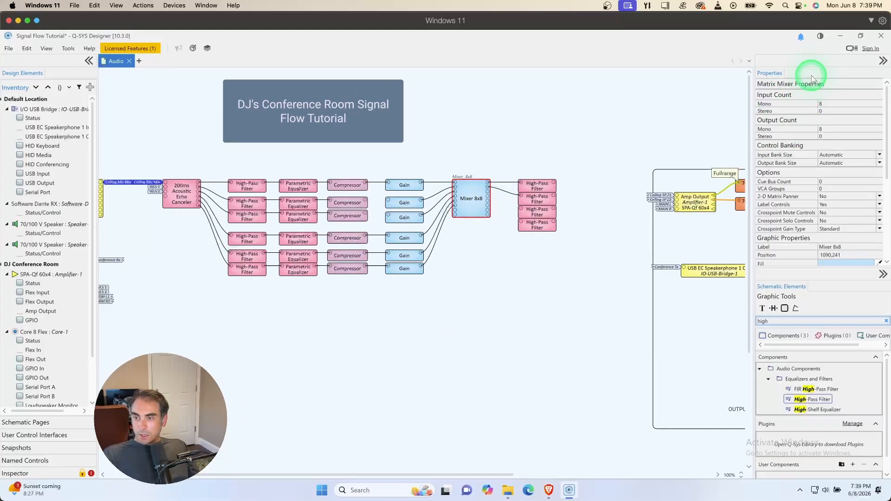
click(827, 102)
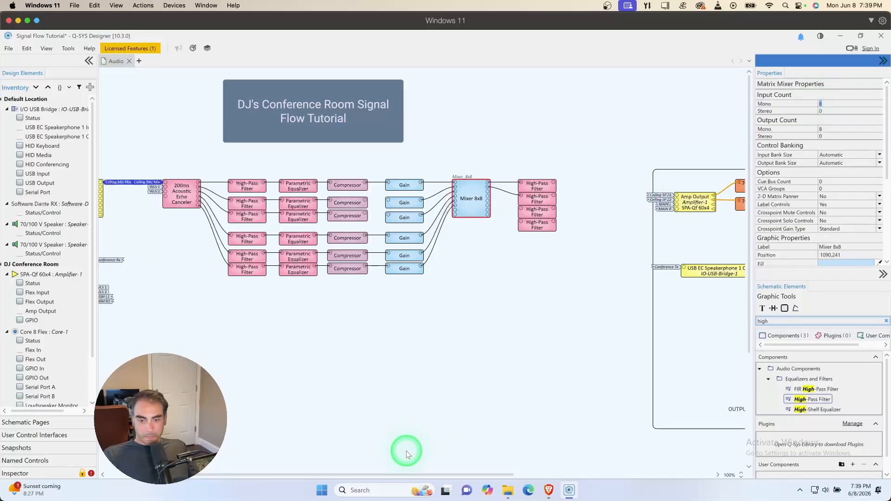
drag(389, 475, 354, 478)
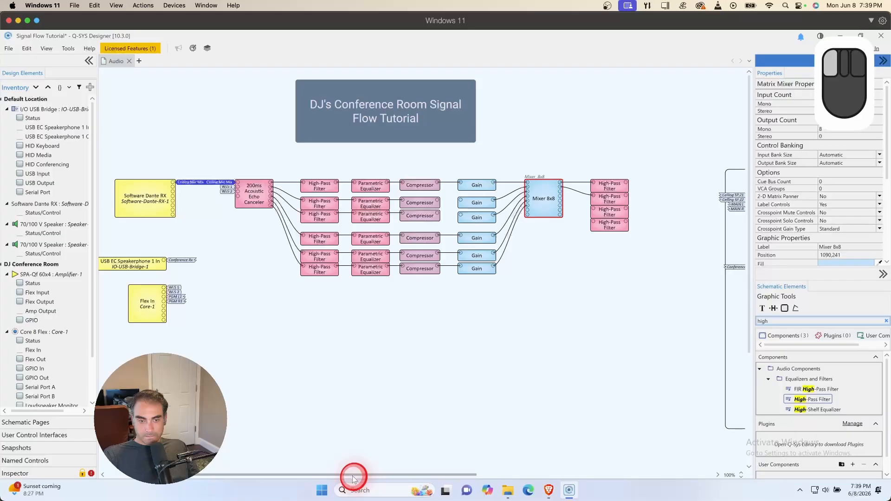
drag(354, 478, 387, 479)
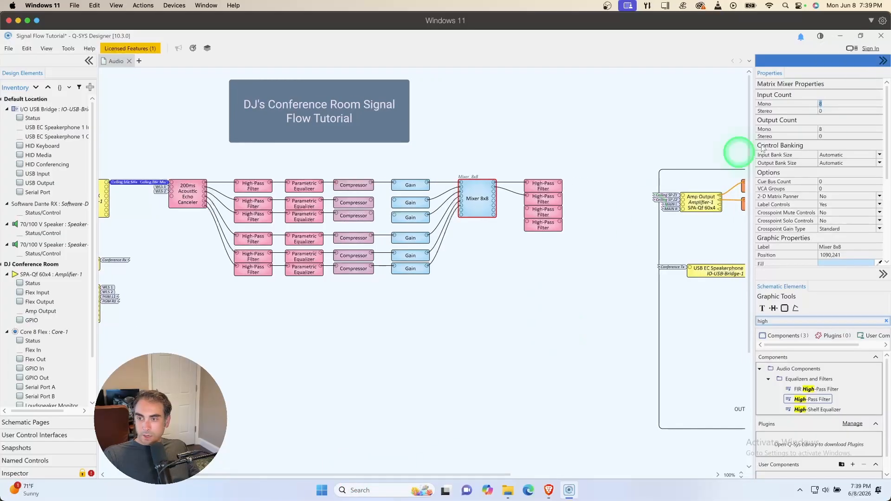
click(825, 103)
click(833, 112)
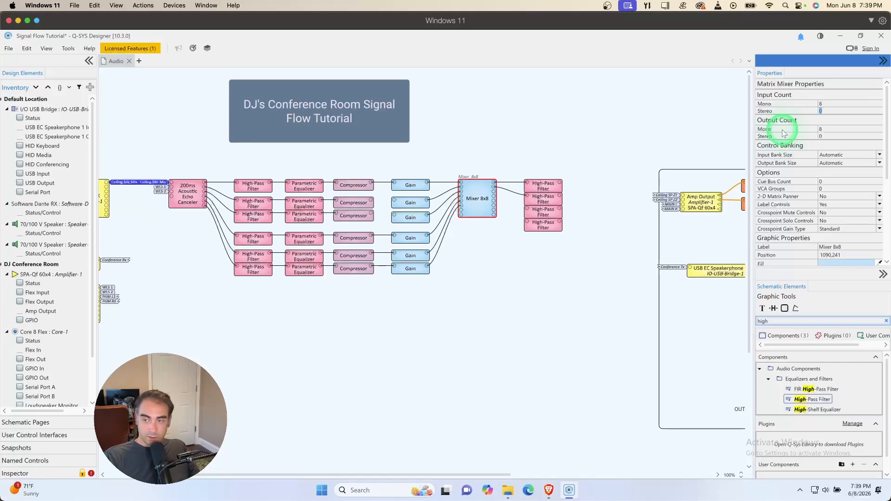
text(1)
key(Return)
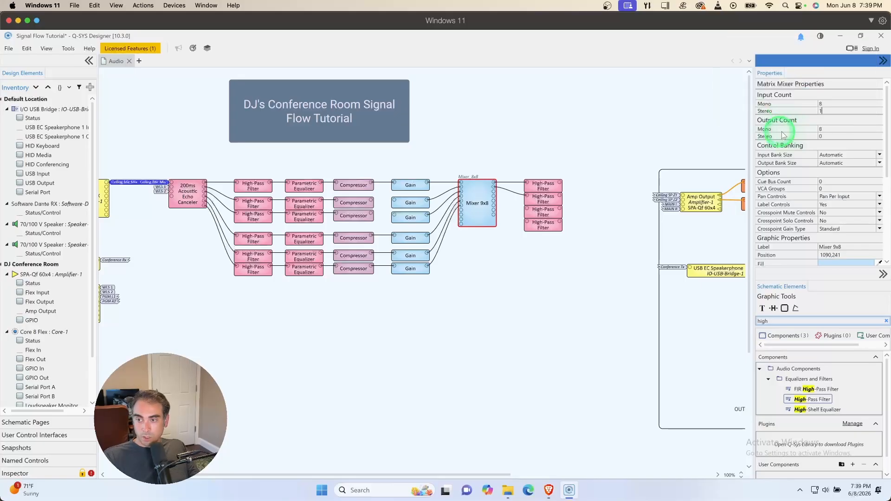
click(829, 136)
text(1)
key(Return)
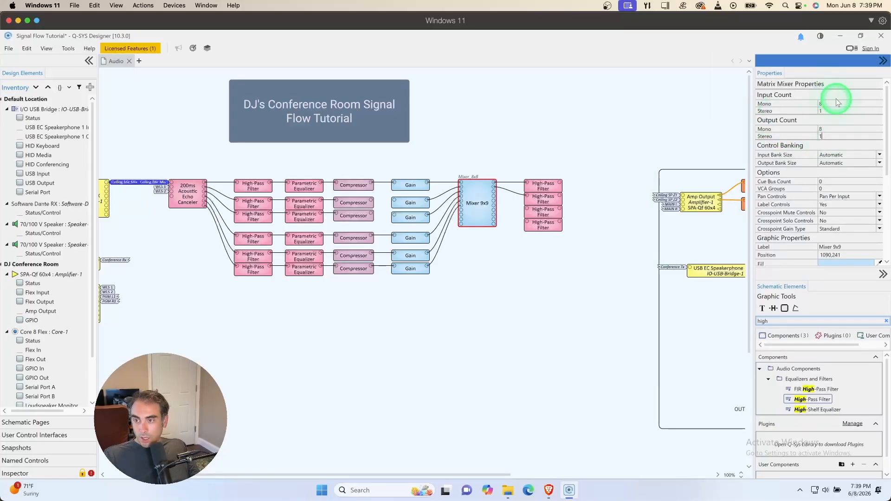
click(455, 217)
- Duplicate the lowest High-Pass Filter, Parametric Equalizer, Compressor and Gain chain below the existing rows
drag(389, 476, 366, 476)
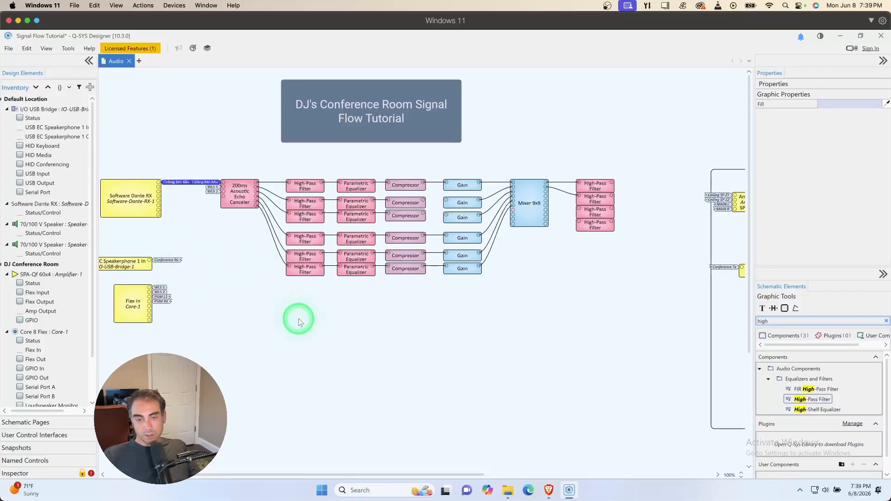
drag(274, 254, 505, 286)
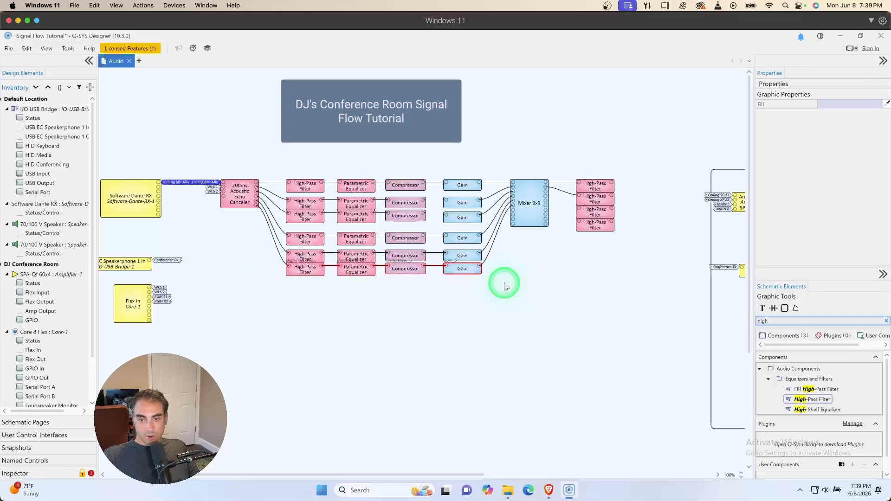
key(ctrl+c)
click(285, 302)
key(ctrl+v)
click(288, 297)
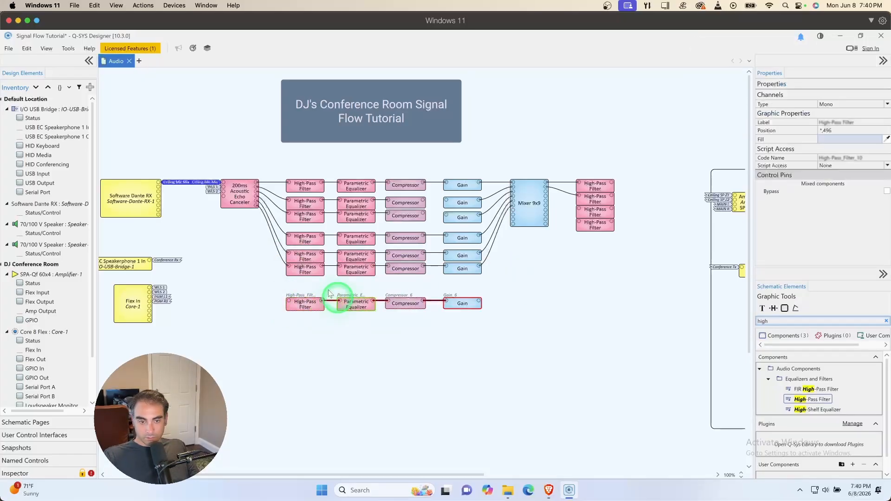
- Tag the copied chain's High-Pass Filter input with Conference Rx and wire its Gain output to a free Mixer 9x9 input
click(289, 300)
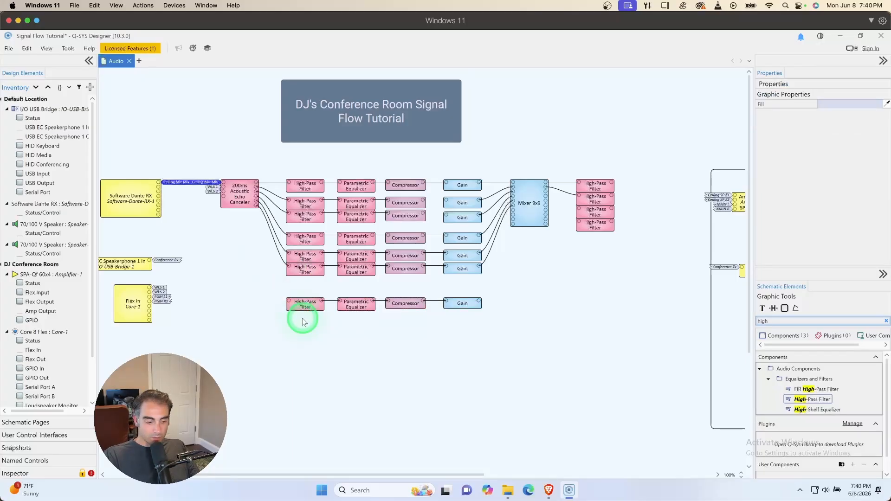
text(Conference Rx)
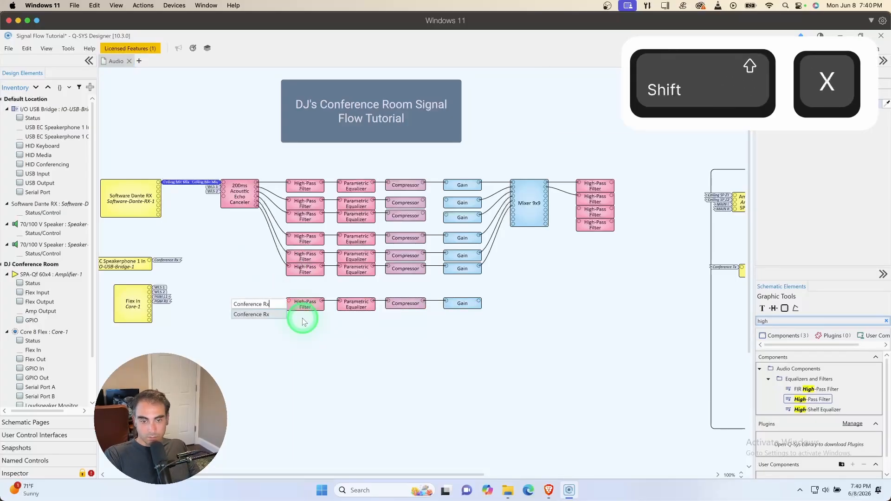
key(Return)
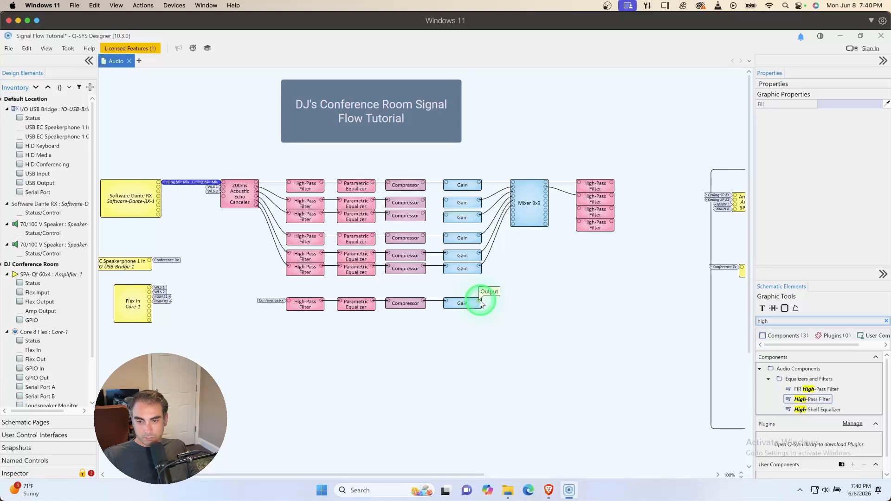
drag(480, 301, 512, 214)
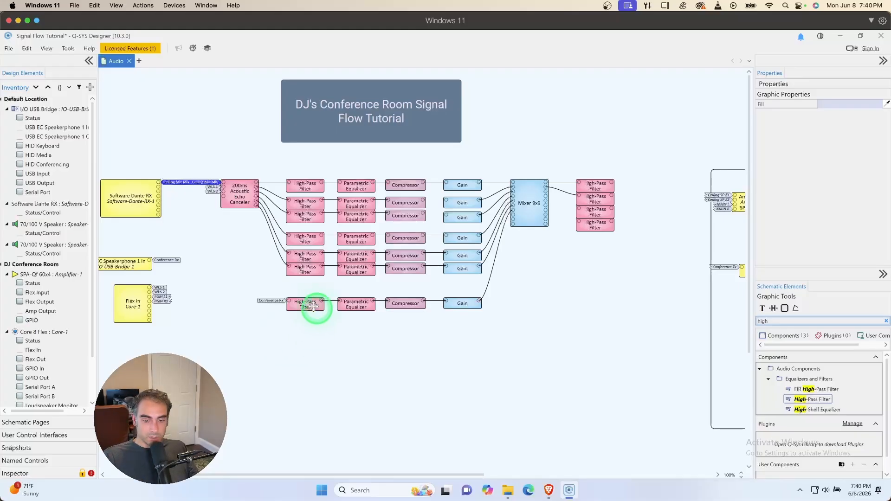
- Wire the Mixer 9x9's stereo output pair to the third and fourth output High-Pass Filters
click(304, 303)
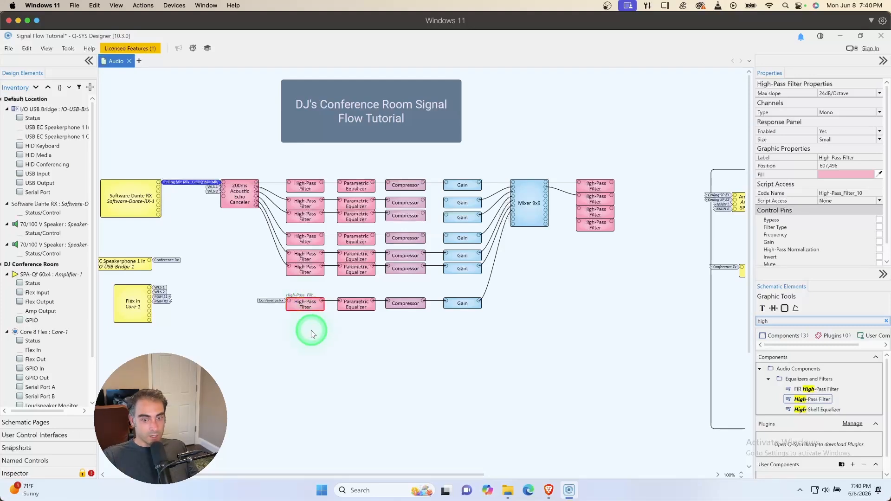
drag(299, 473, 375, 476)
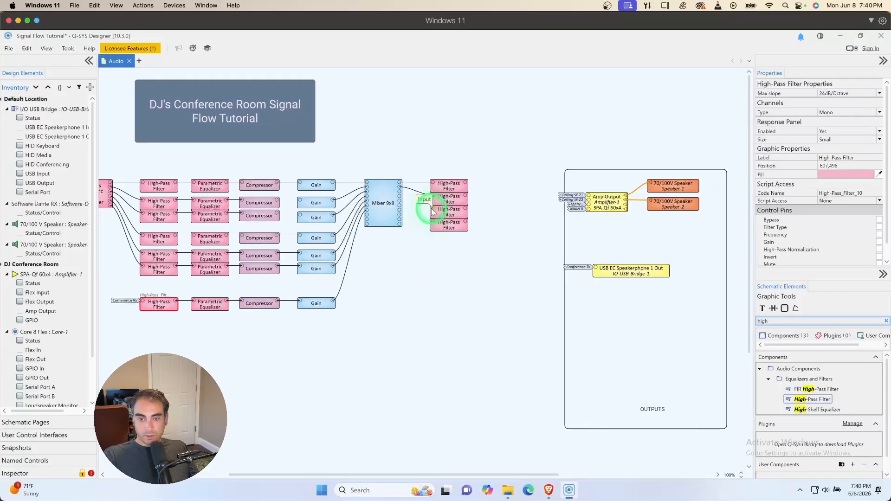
drag(432, 211, 401, 220)
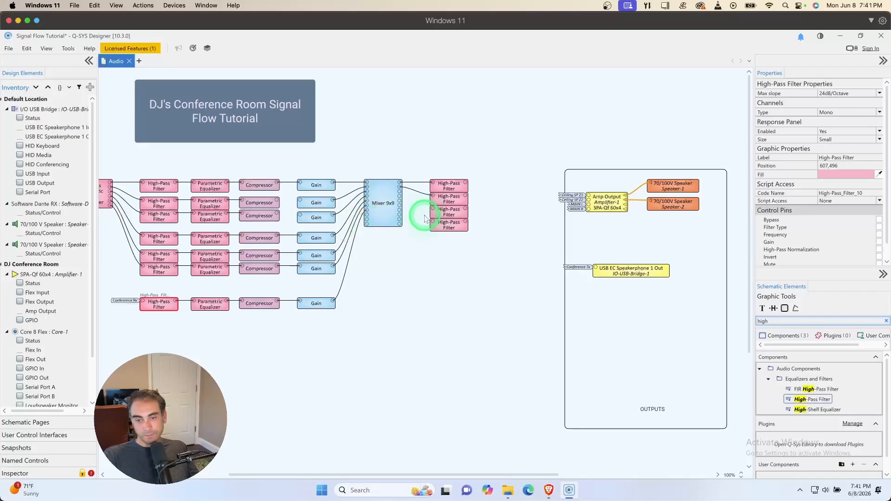
drag(400, 219, 431, 224)
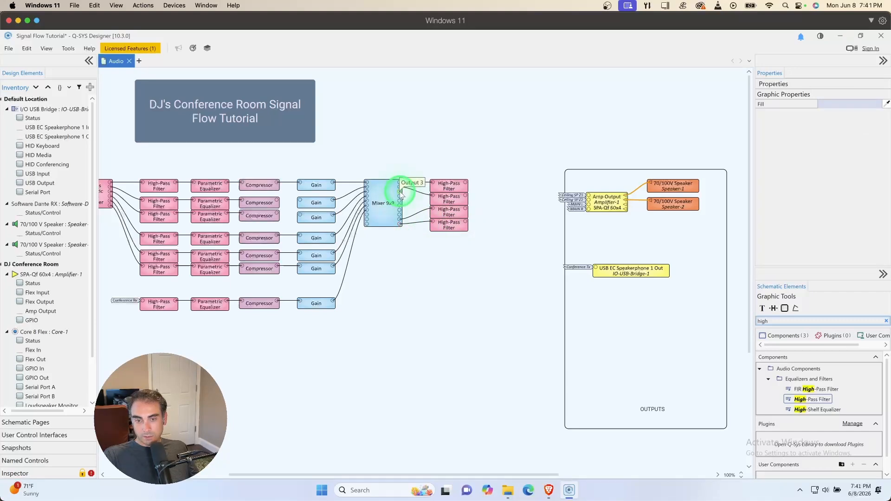
- Tag the Mixer 9x9's third output with the signal name Conference Tx
text(conference )
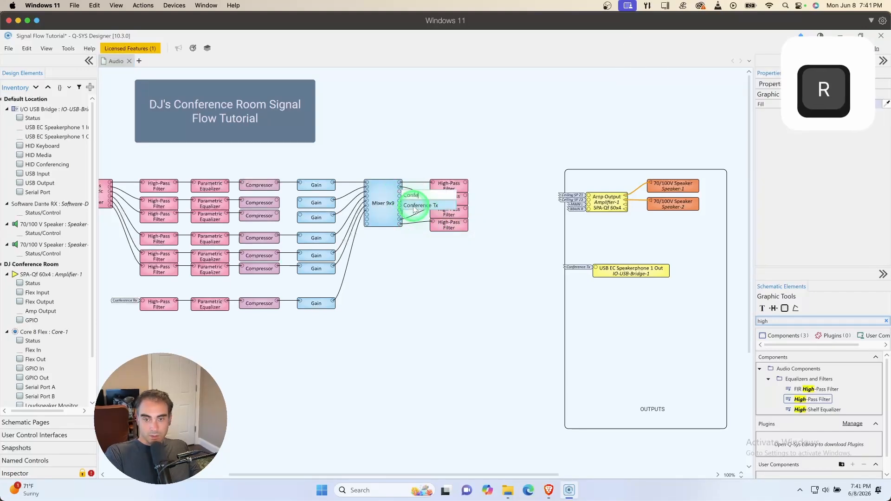
text(R)
key(BackSpace)
text(Tx)
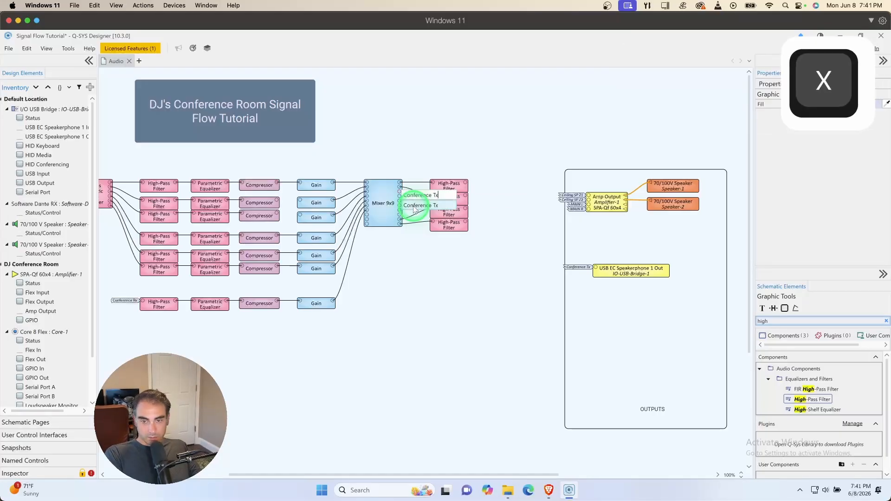
key(Return)
- Tag the Mixer 9x9's fourth output with the signal name WLS Ref
click(415, 210)
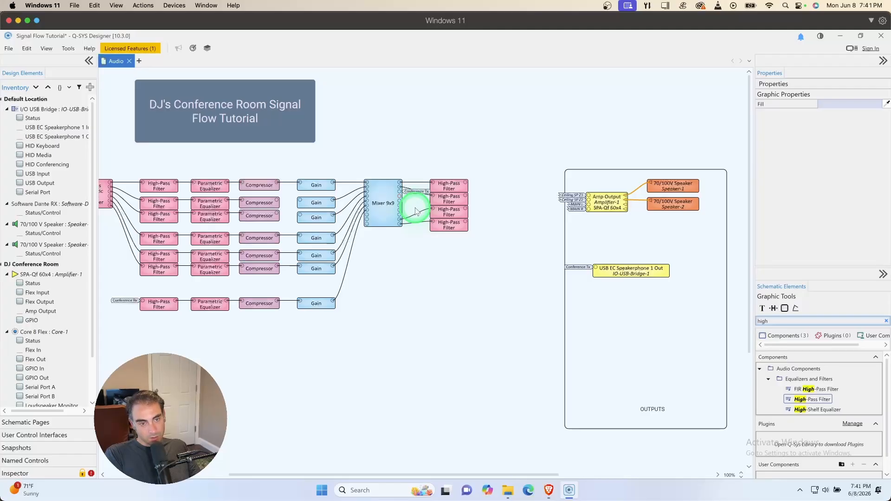
text(W)
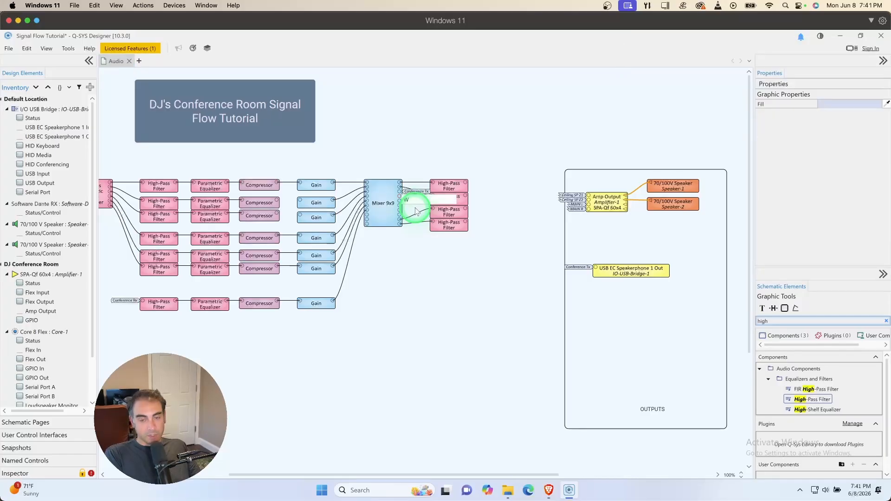
text(LS)
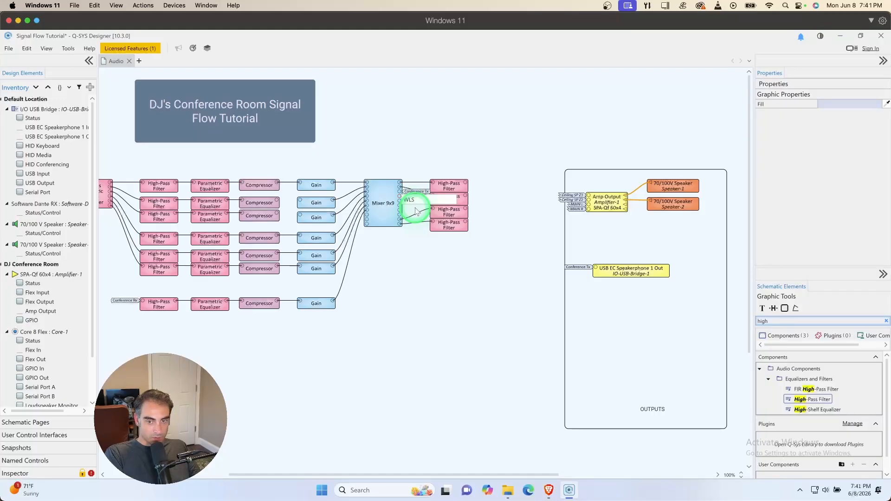
text( Ref)
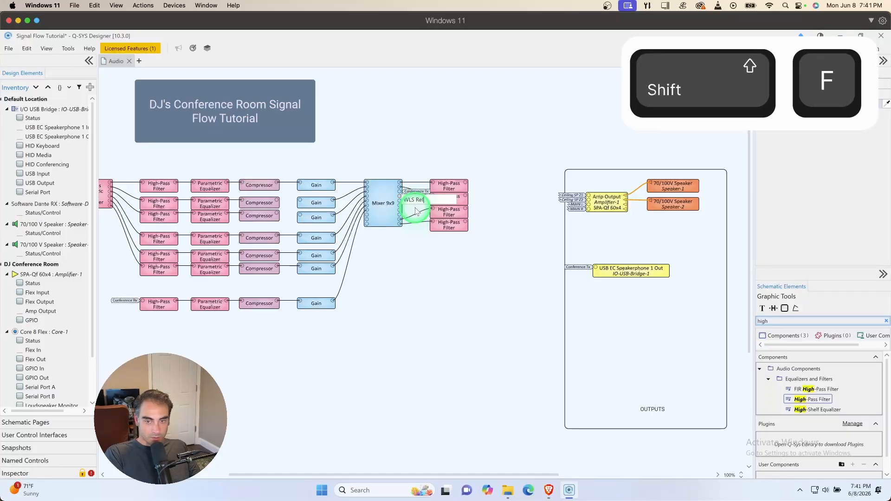
key(Return)
- Tag the Mixer 9x9's fifth output with the signal name CM Ref
click(399, 203)
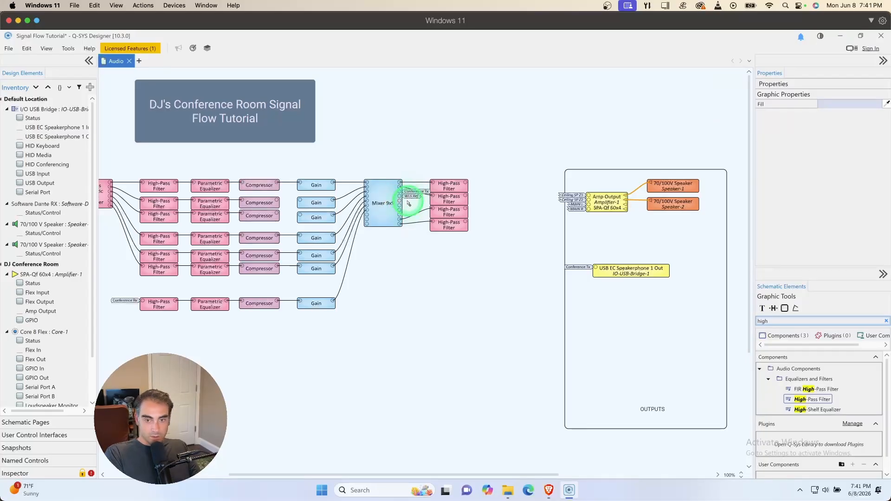
text(Cei)
text(l)
text(REf)
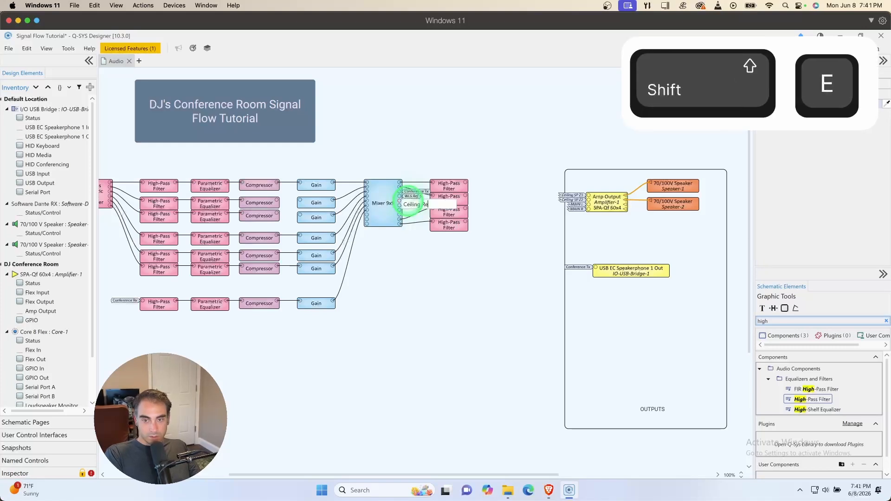
key(BackSpace)
key(BackSpace)
key(BackSpace)
key(BackSpace)
key(BackSpace)
key(BackSpace)
key(BackSpace)
key(BackSpace)
key(BackSpace)
key(BackSpace)
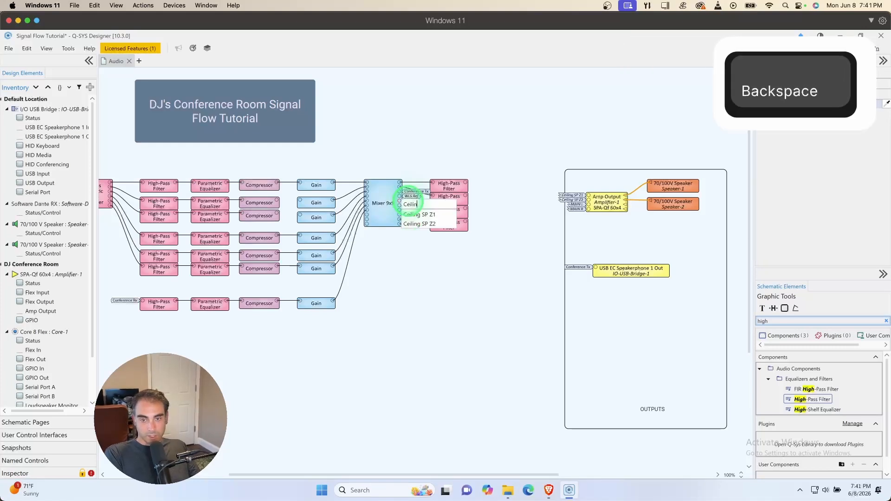
text(M Ref)
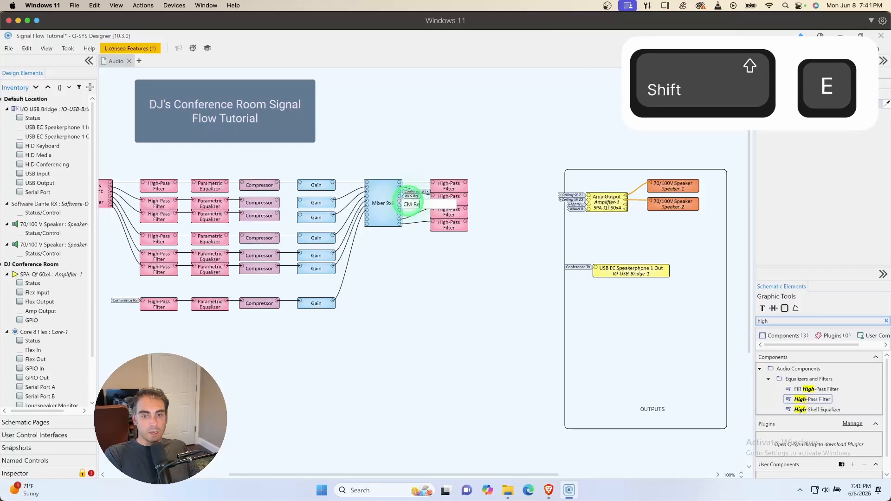
key(Return)
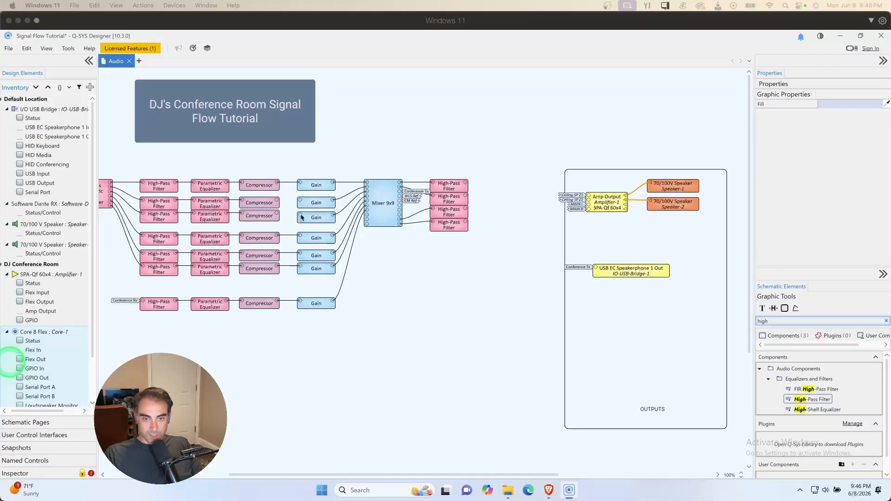
click(303, 200)
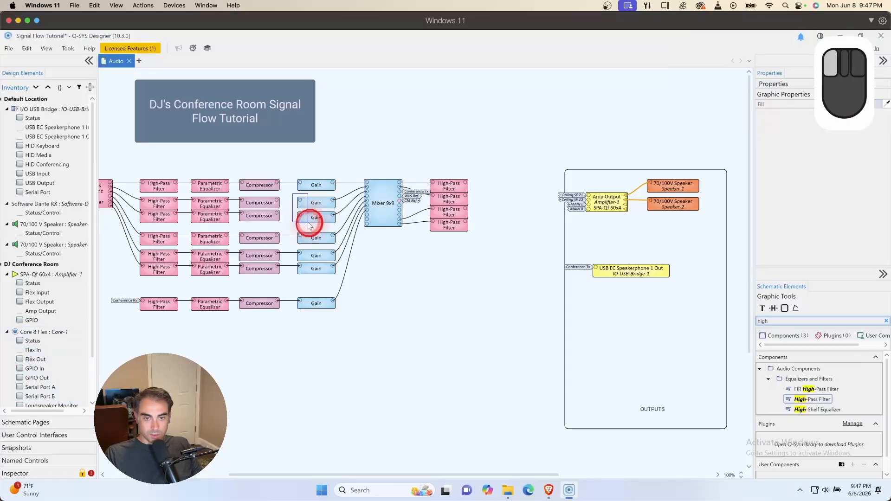
drag(302, 201, 281, 202)
click(396, 286)
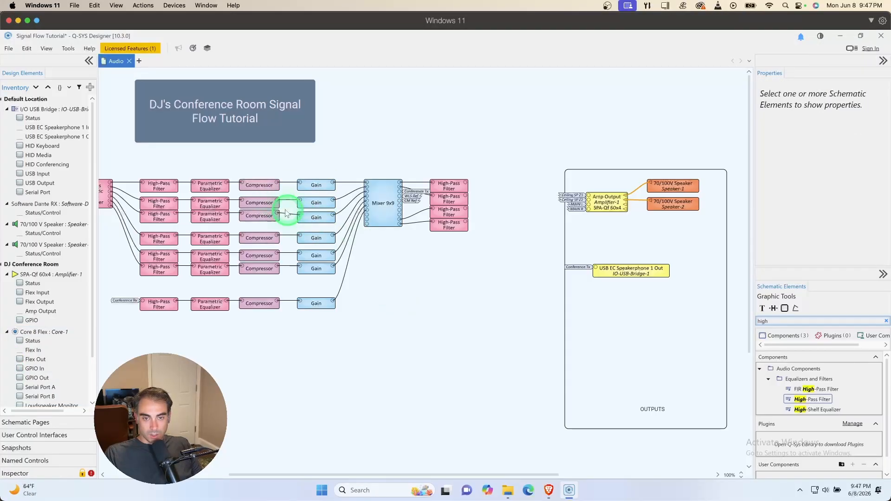
- Select the High-Pass Filter, Parametric Equalizer, Compressor and Gain of the Conference Rx chain together
click(377, 474)
drag(375, 475, 271, 481)
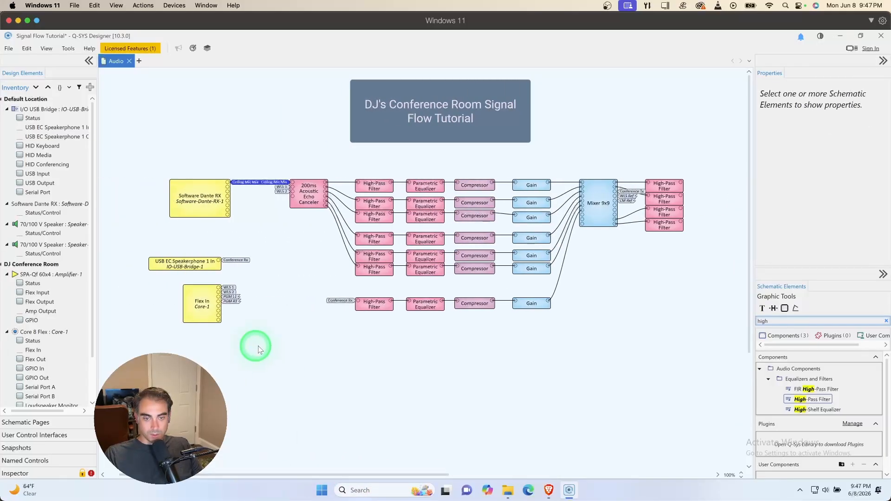
click(235, 304)
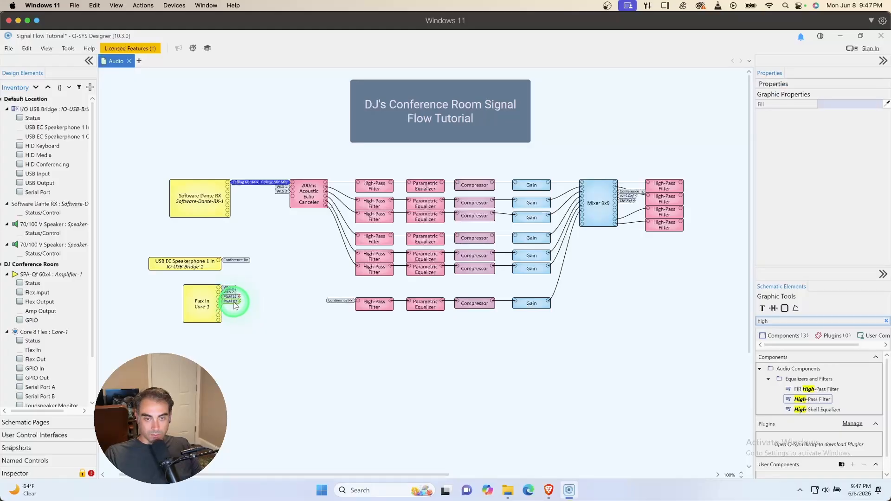
click(261, 342)
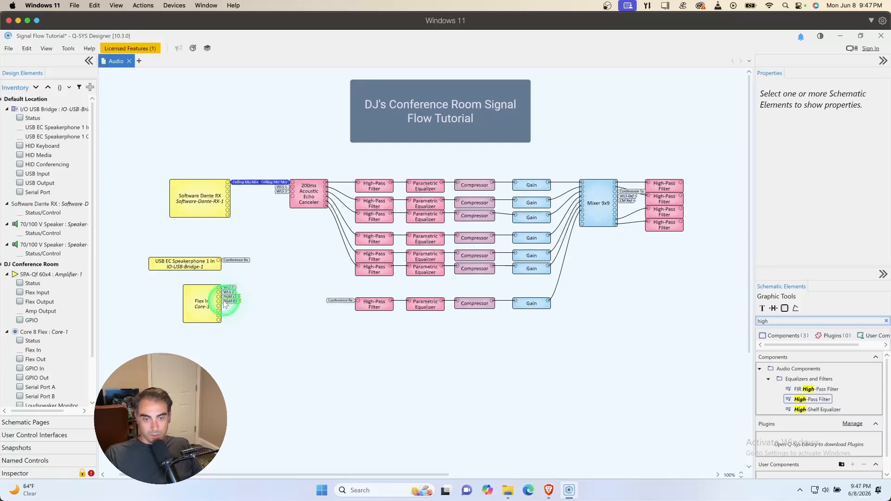
click(381, 304)
shift+click(423, 303)
shift+click(486, 304)
shift+click(524, 303)
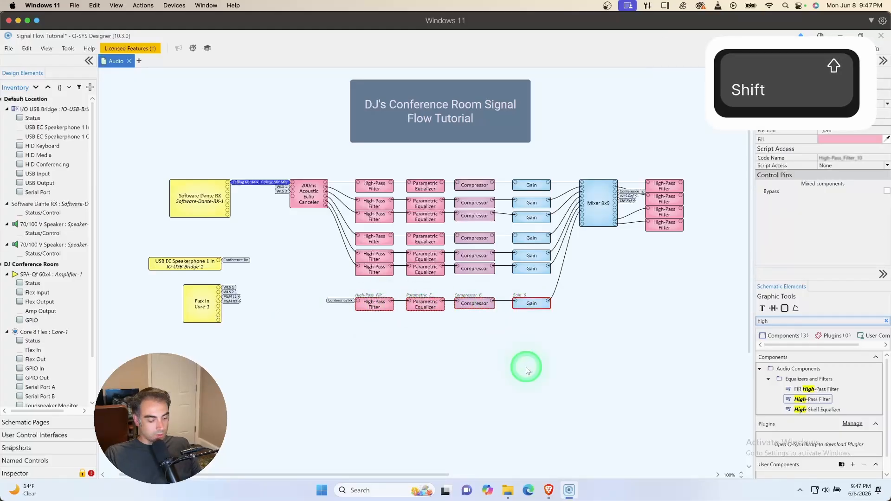
- Duplicate the conference receive processing chain directly below the original and delete the copy's Conference Rx tag
key(ctrl+c)
click(362, 338)
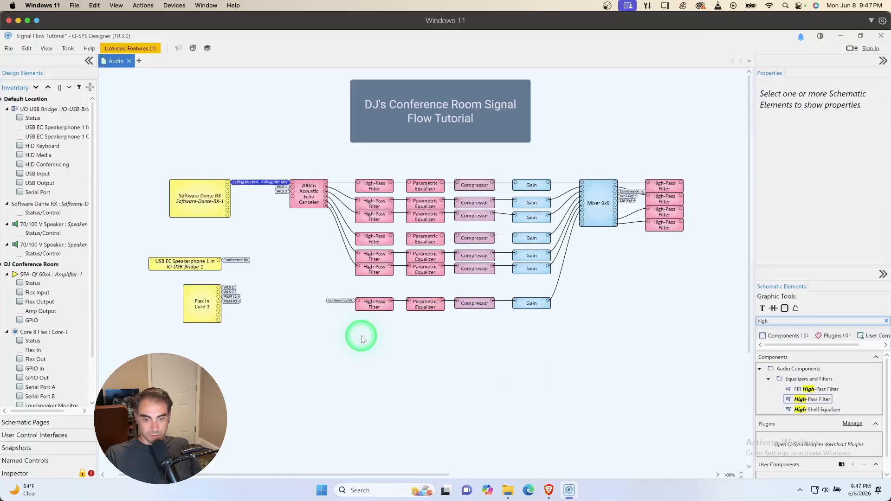
key(ctrl+v)
click(362, 324)
click(365, 361)
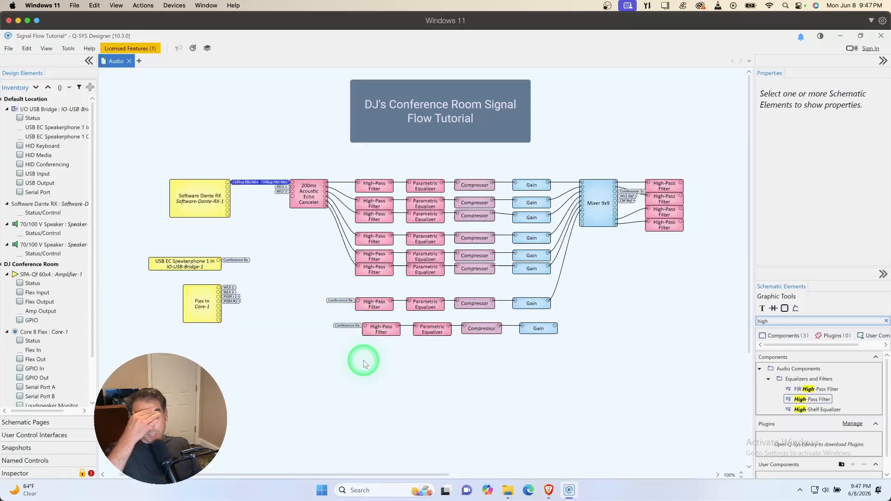
click(351, 326)
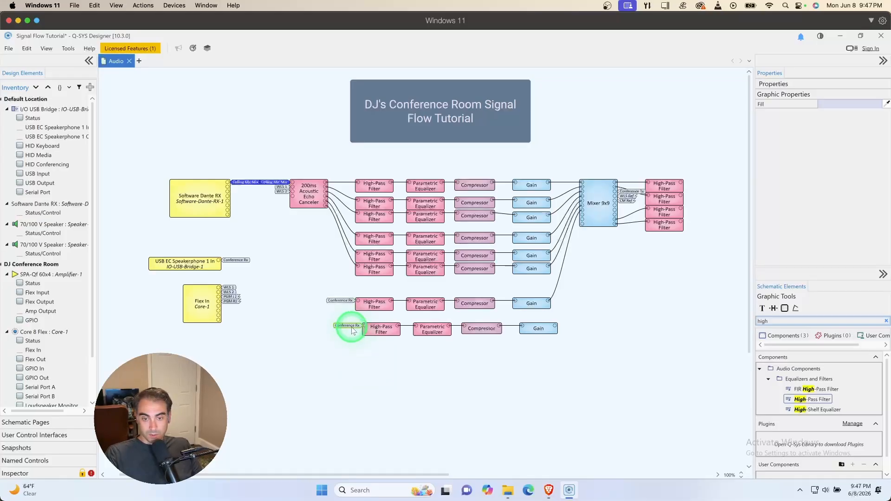
key(Delete)
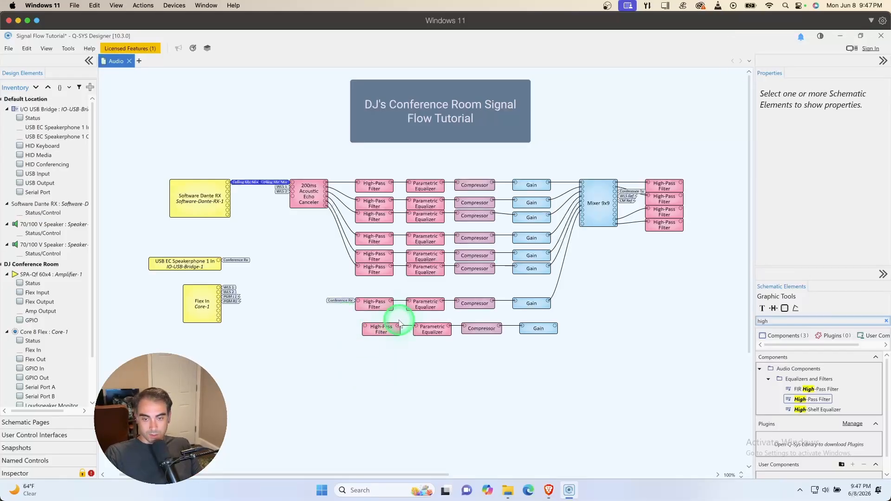
- Set the channel type of the copied filter, equalizer, compressor and gain to Stereo, and wire the second channel between them
click(389, 329)
click(423, 329)
key(shift)
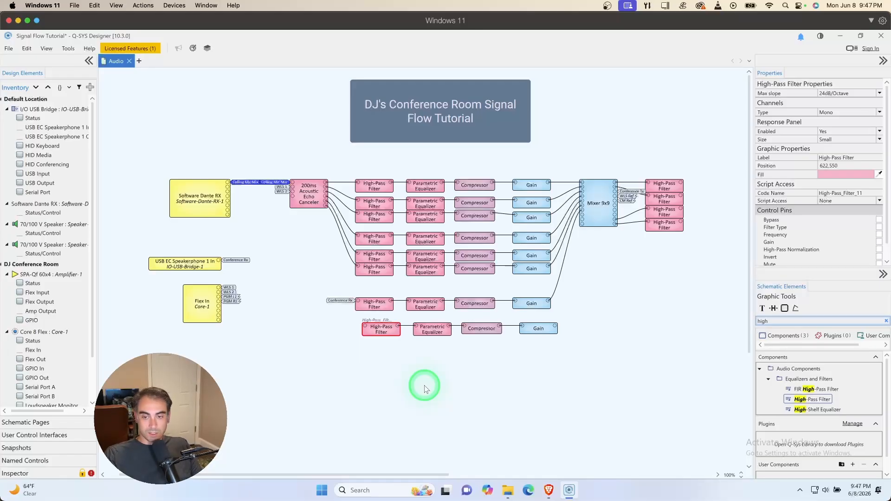
shift+click(430, 328)
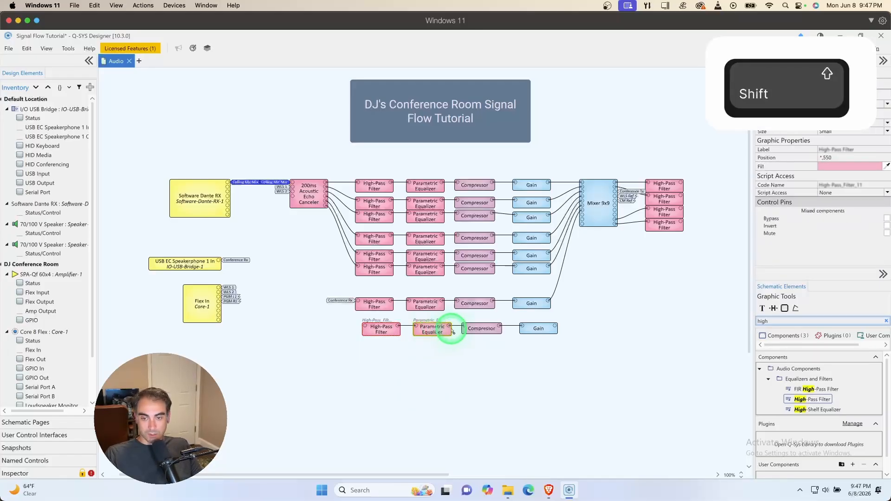
shift+click(476, 329)
shift+click(540, 328)
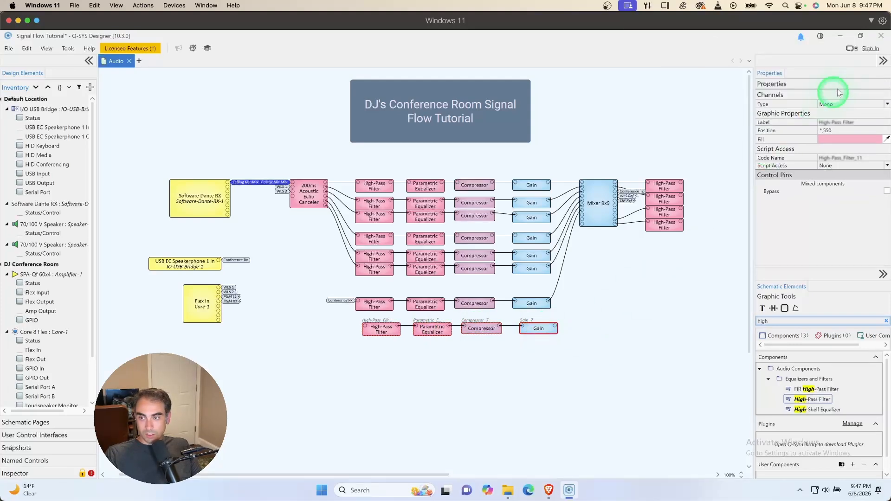
click(887, 105)
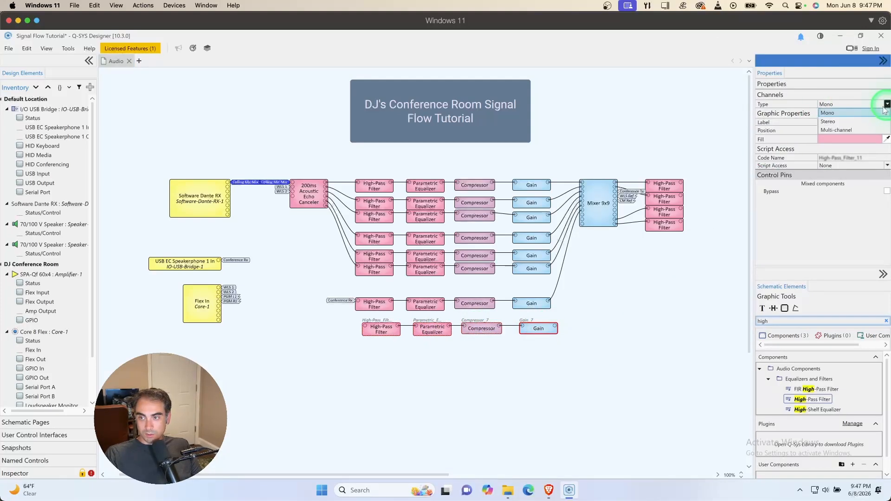
click(855, 121)
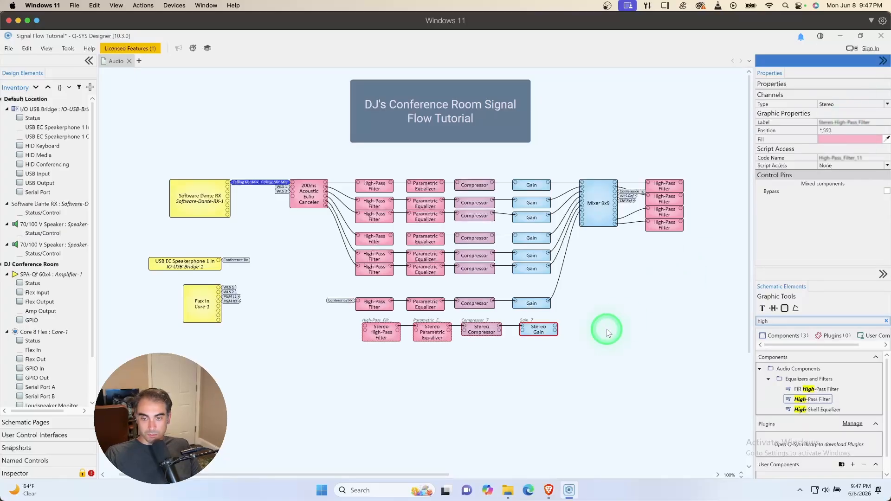
click(517, 375)
drag(402, 335, 521, 330)
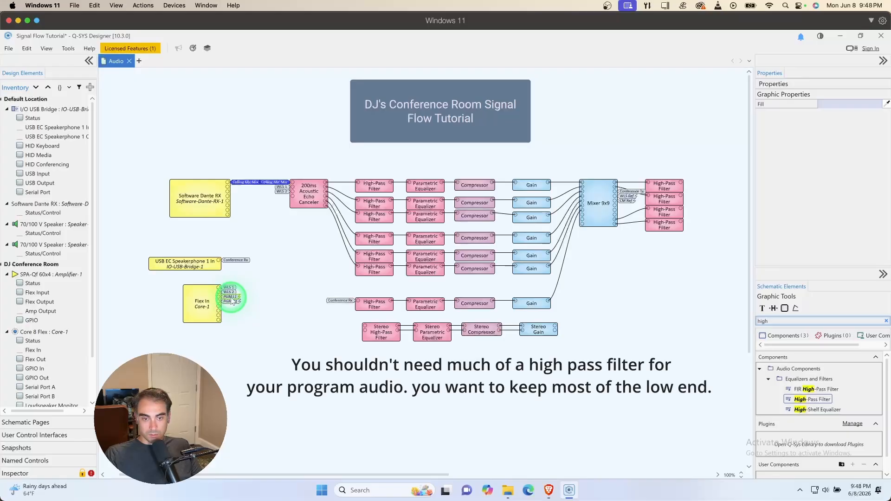
- Copy the PGM L1 and PGM R1 tags from the Flex In block onto the stereo high-pass filter's inputs
key(shift)
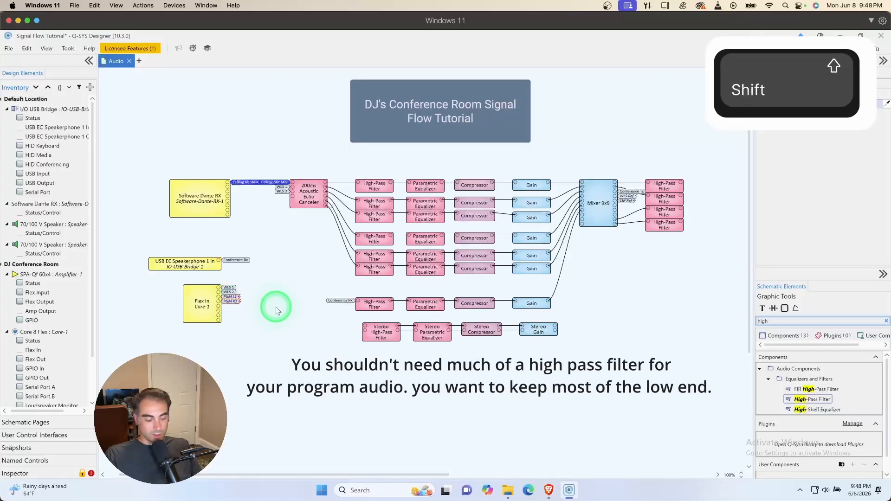
key(ctrl+c)
drag(356, 320, 372, 335)
key(ctrl+v)
click(380, 383)
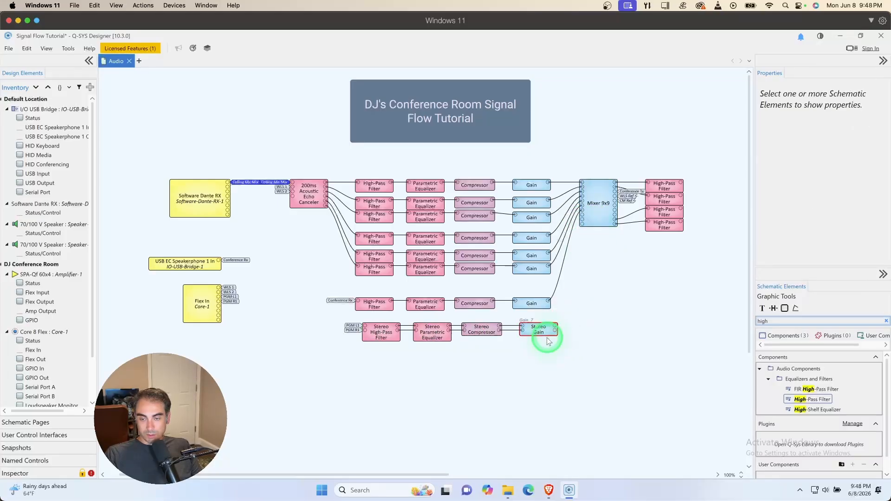
- Wire both Stereo Gain outputs to the last free inputs of the matrix mixer
click(557, 327)
drag(557, 328, 582, 221)
drag(408, 475, 454, 474)
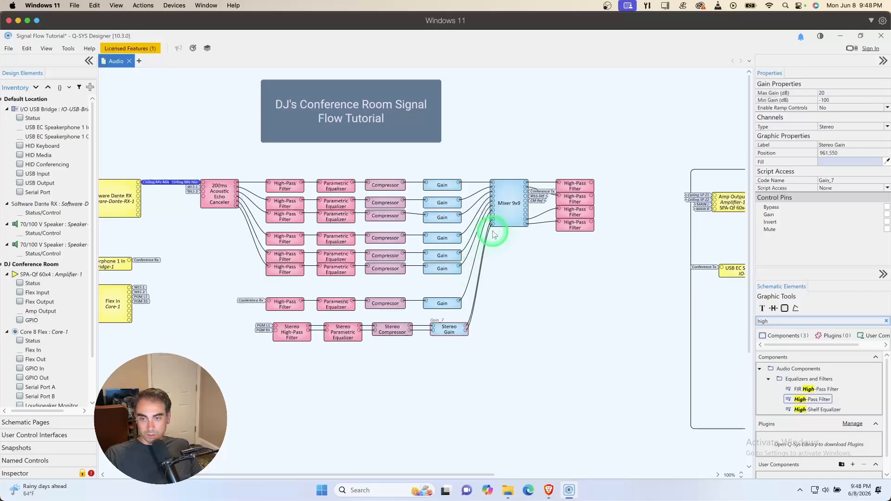
click(538, 207)
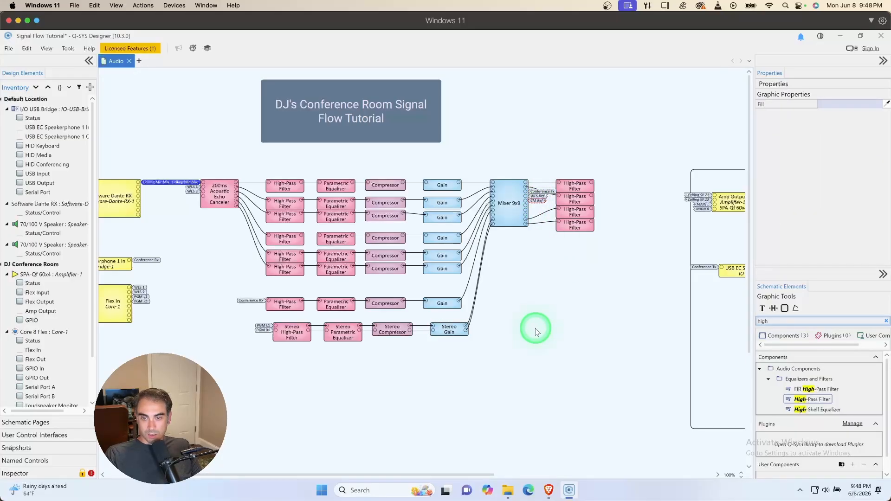
drag(469, 474, 457, 476)
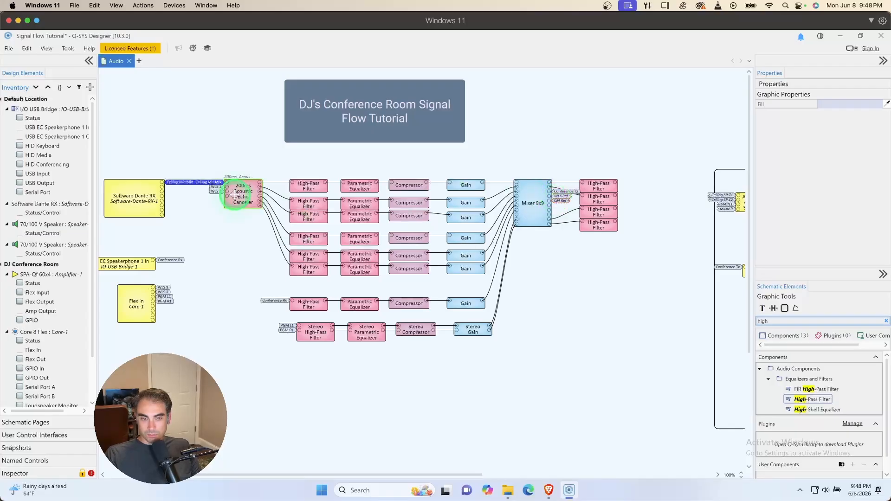
- Set Shared Reference to No on the acoustic echo canceler
click(236, 195)
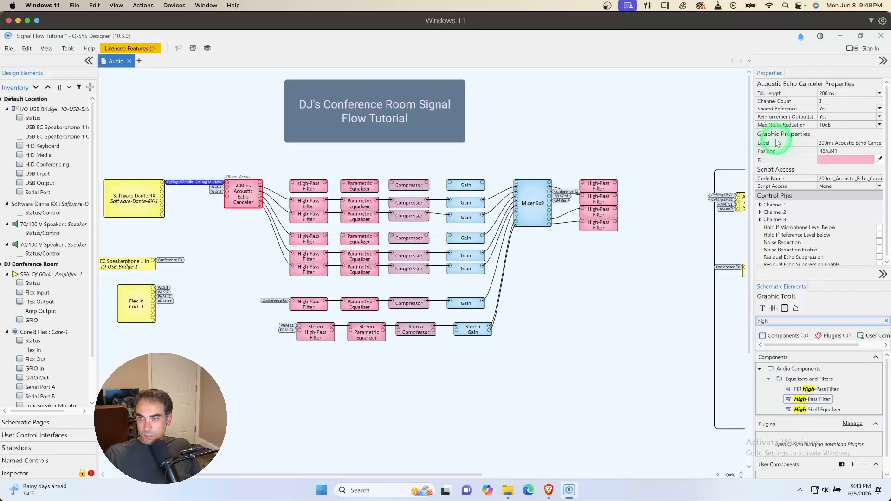
click(878, 109)
click(844, 124)
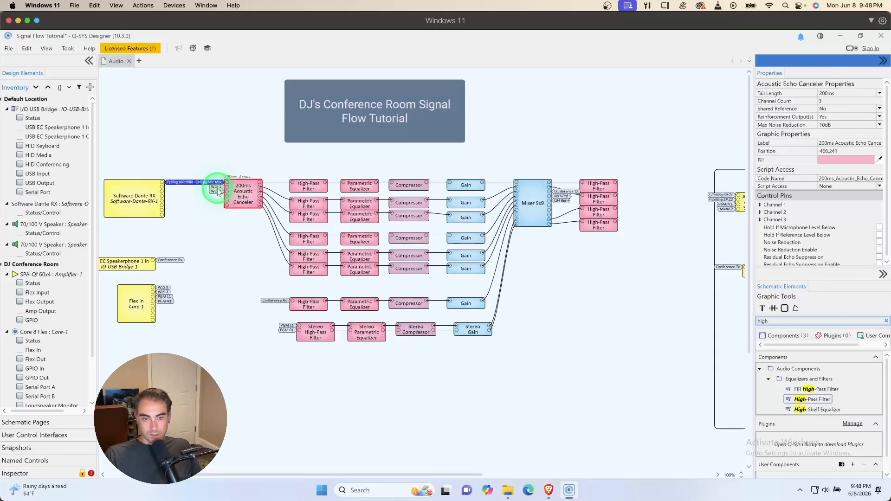
click(218, 192)
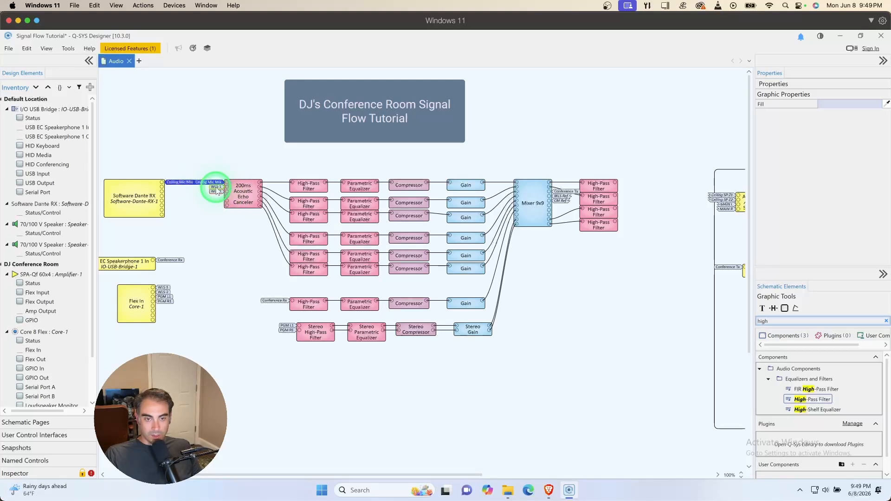
shift+click(216, 192)
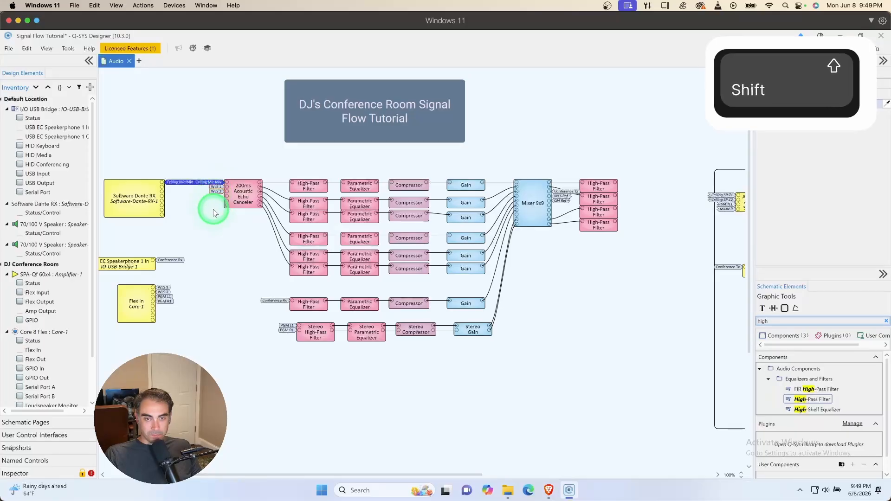
click(215, 208)
- Copy the mixer's WLS Ref tag onto the echo canceler's Reference 3 and Reference 2 inputs
click(564, 195)
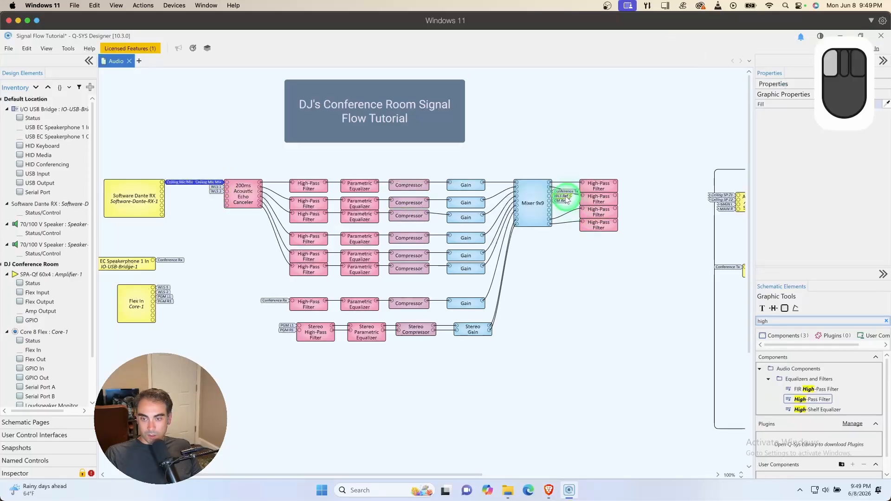
key(ctrl+c)
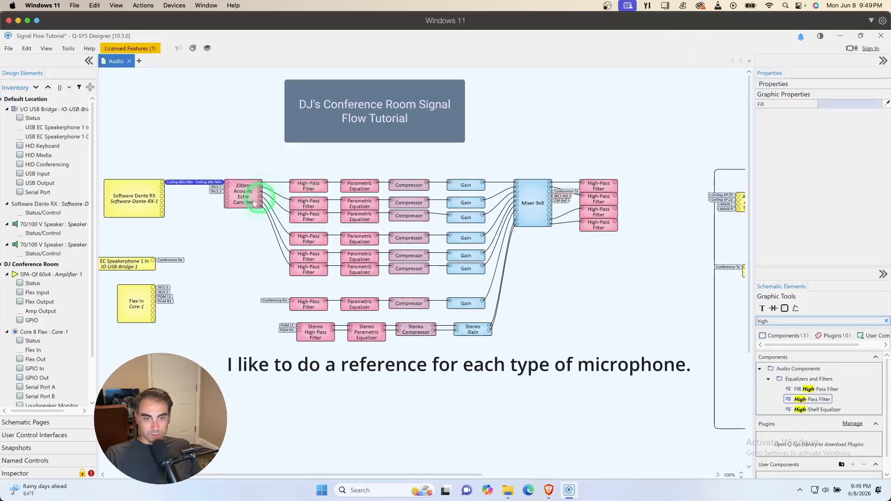
click(227, 206)
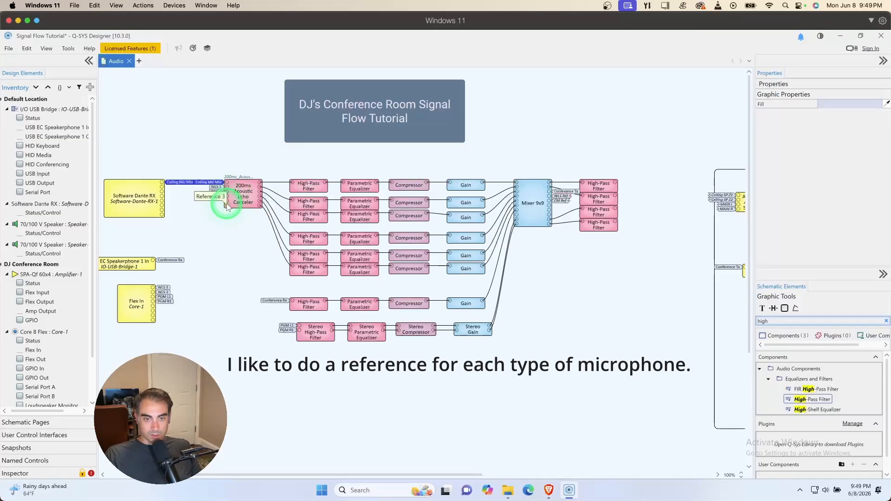
shift+click(226, 207)
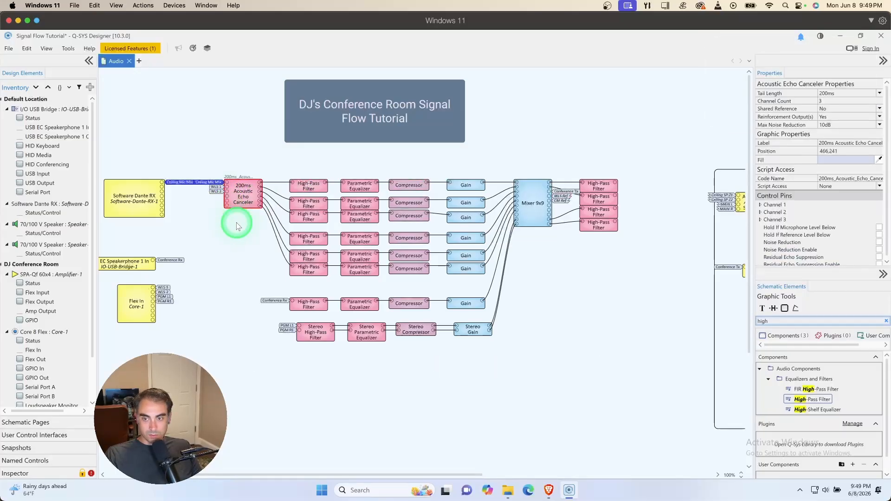
key(ctrl+v)
click(223, 208)
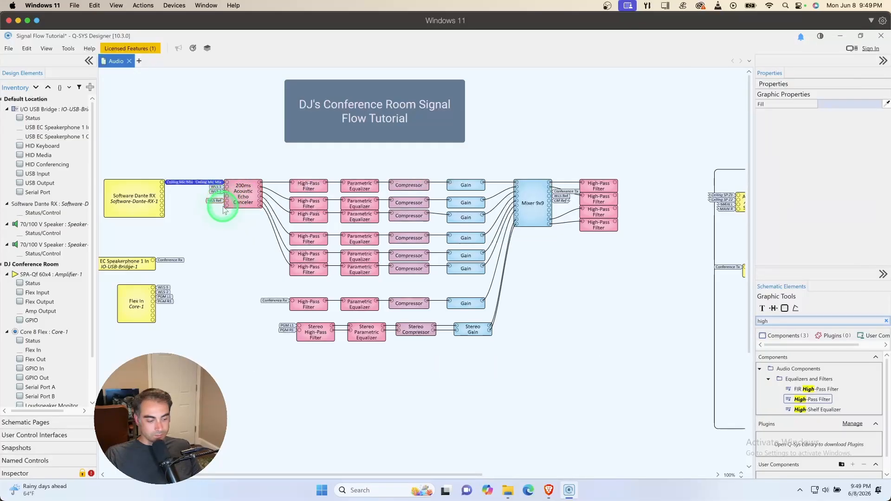
key(ctrl+c)
click(227, 200)
key(ctrl+v)
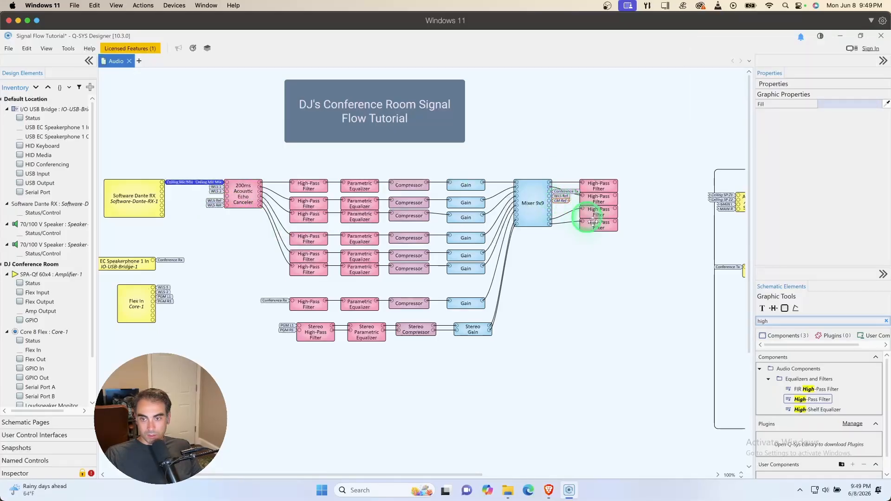
- Copy the mixer's CM Ref tag onto the echo canceler's Reference 1 input
key(ctrl+c)
click(228, 198)
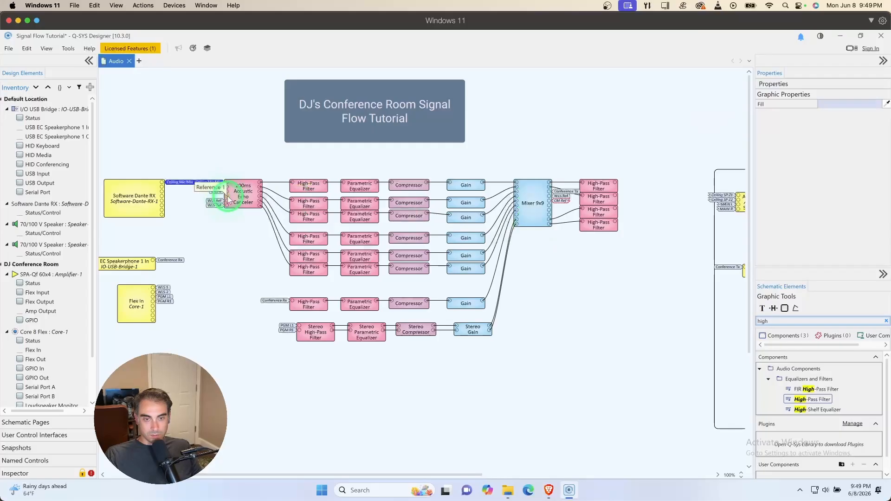
key(ctrl+v)
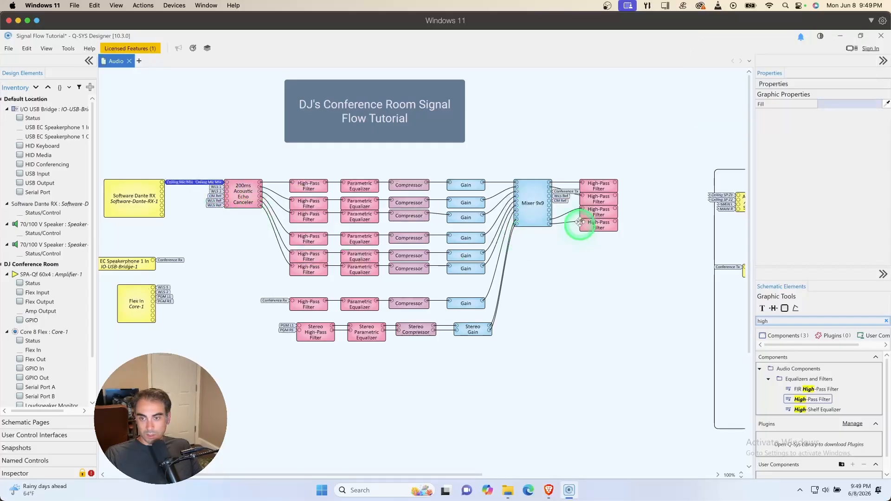
- Set the matrix mixer's mono input count to 7
click(537, 205)
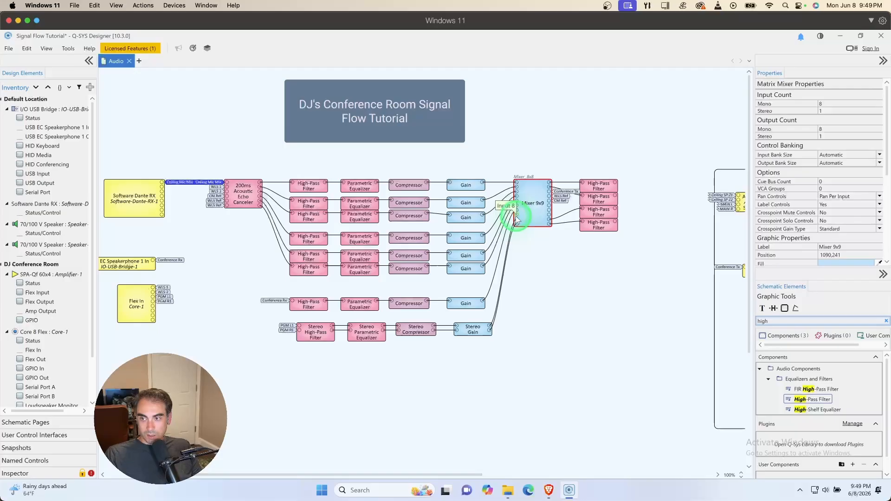
click(824, 104)
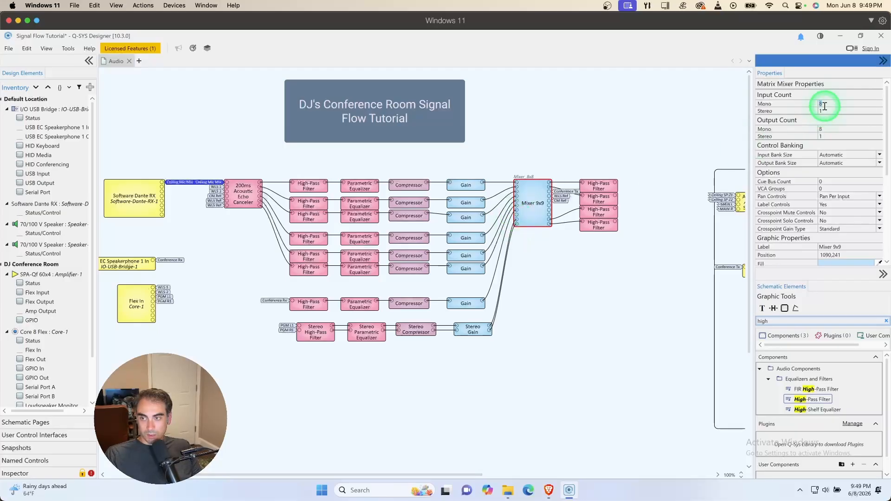
text(7)
key(Return)
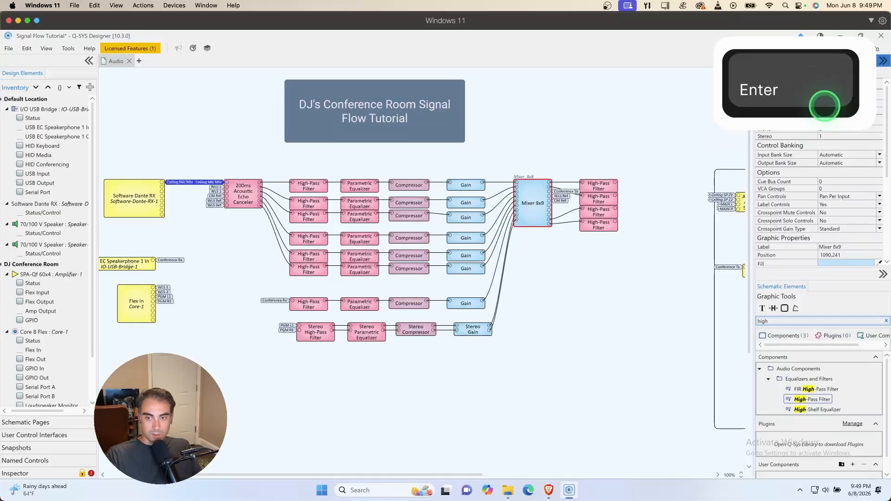
click(523, 264)
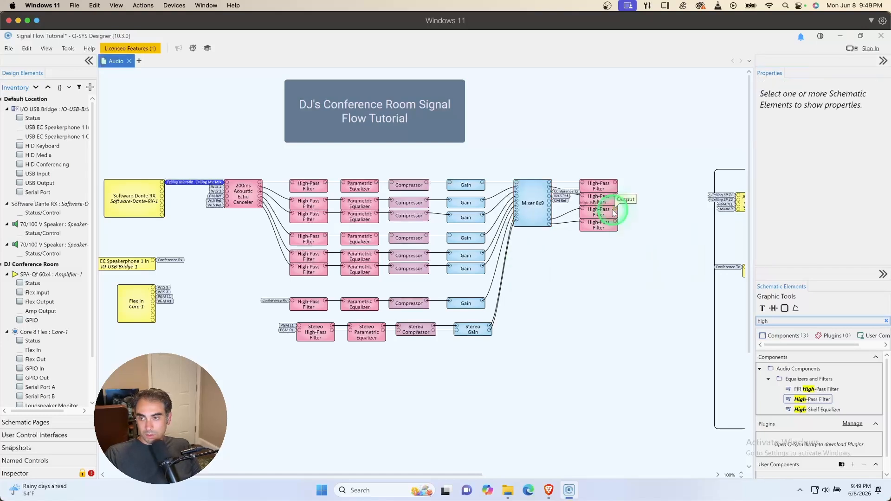
- Set the matrix mixer's mono output count to 5
click(538, 203)
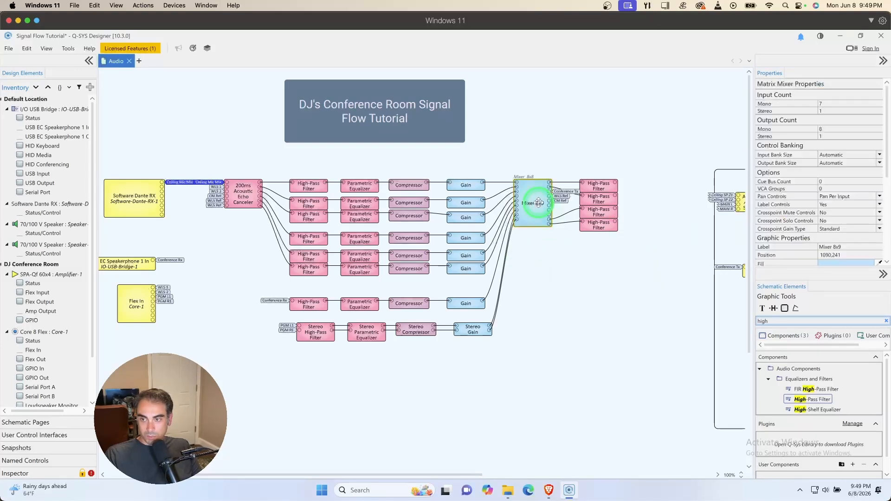
click(827, 104)
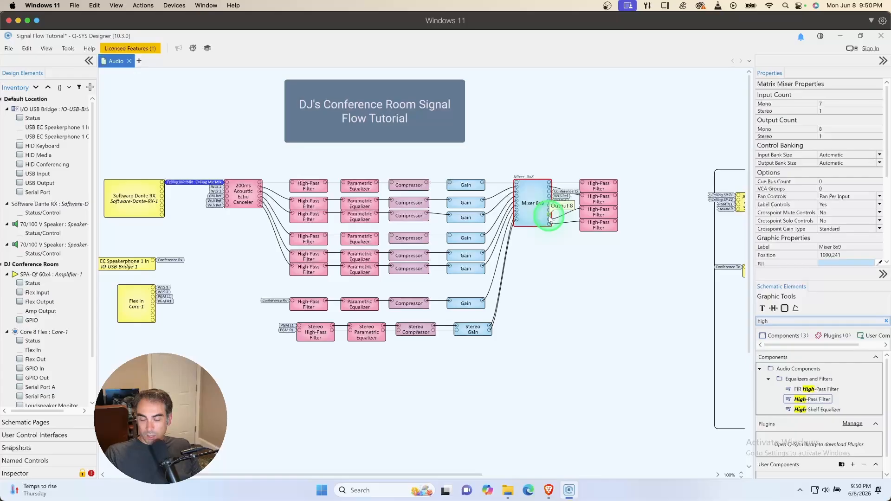
click(824, 129)
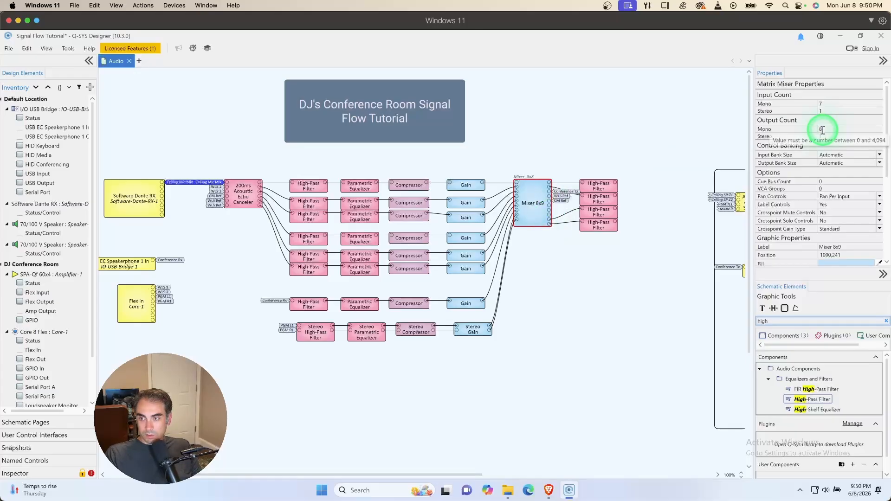
double_click(853, 128)
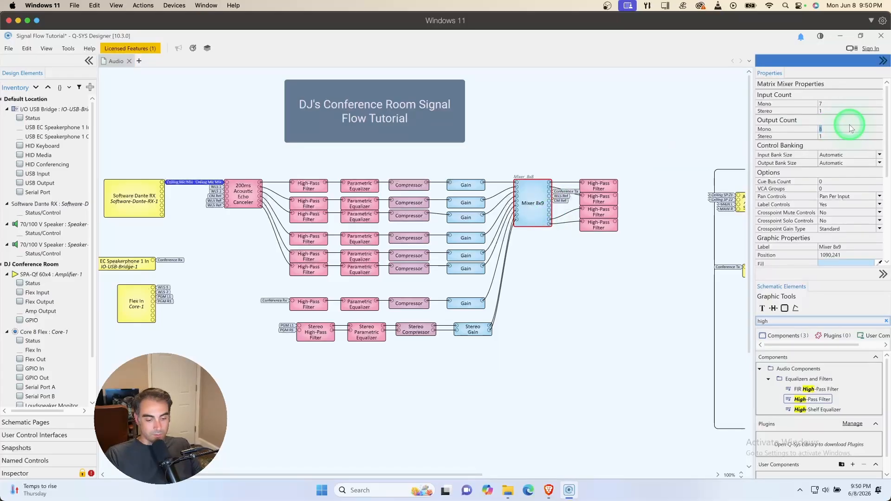
text(6)
key(Return)
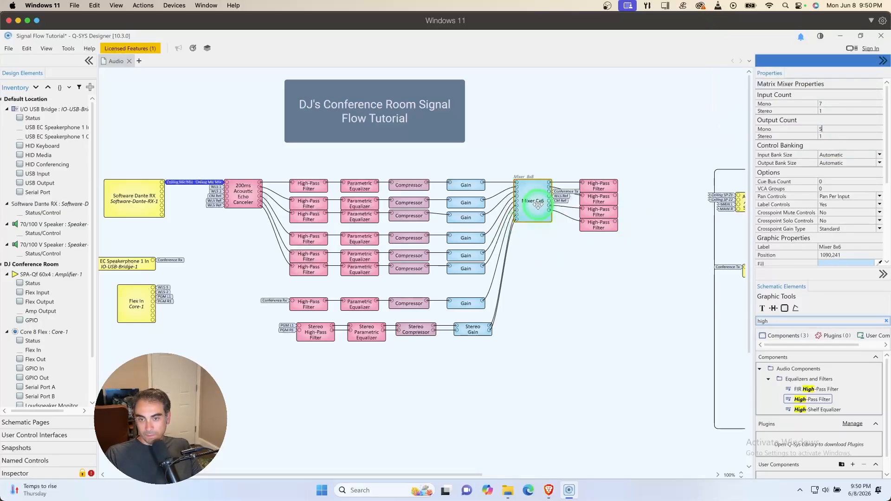
- Move the whole OUTPUTS group, including the amplifier, speakers and USB output, farther right of the mixer to make room for output processing
drag(371, 474, 439, 472)
drag(386, 475, 481, 471)
drag(338, 168, 593, 467)
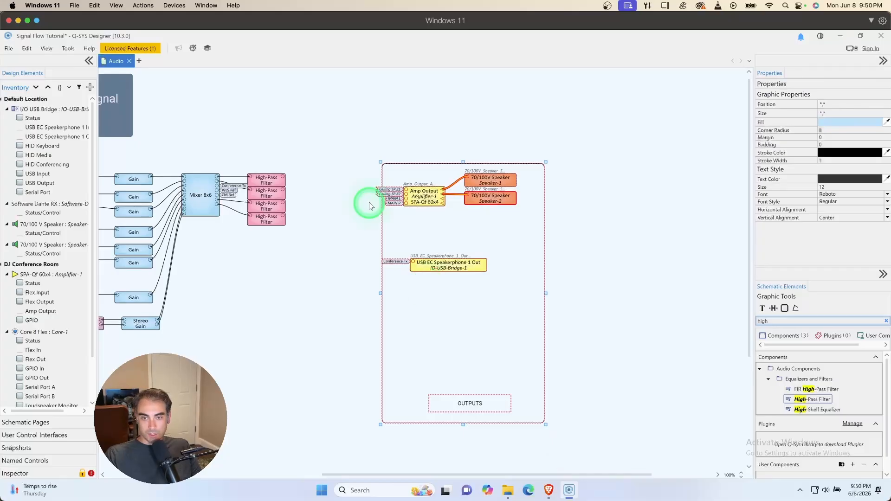
drag(381, 164, 541, 169)
drag(348, 474, 231, 474)
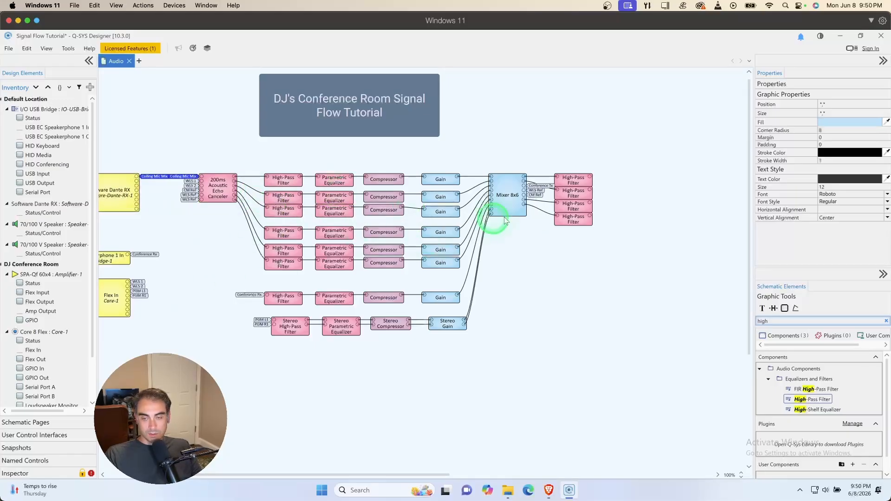
drag(319, 475, 450, 478)
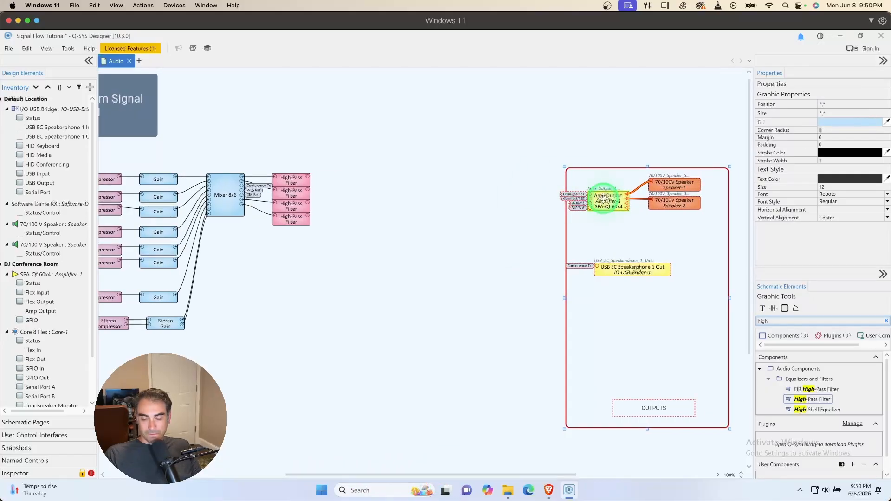
drag(590, 178, 495, 171)
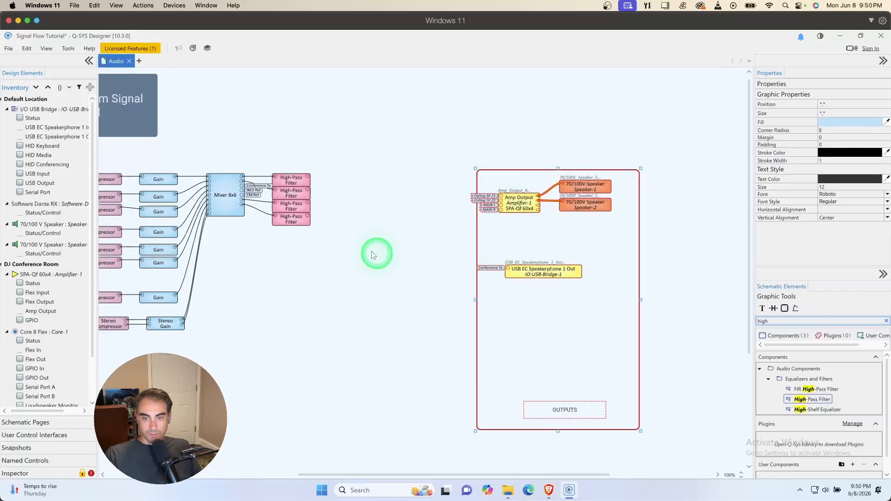
mouse_move(413, 474)
mouse_down()
mouse_move(355, 477)
mouse_move(419, 481)
mouse_up()
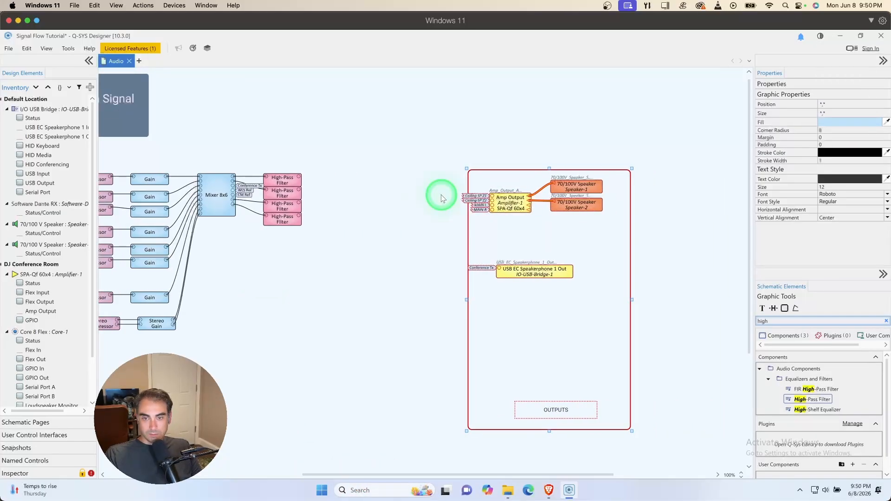
click(486, 170)
drag(486, 170, 540, 170)
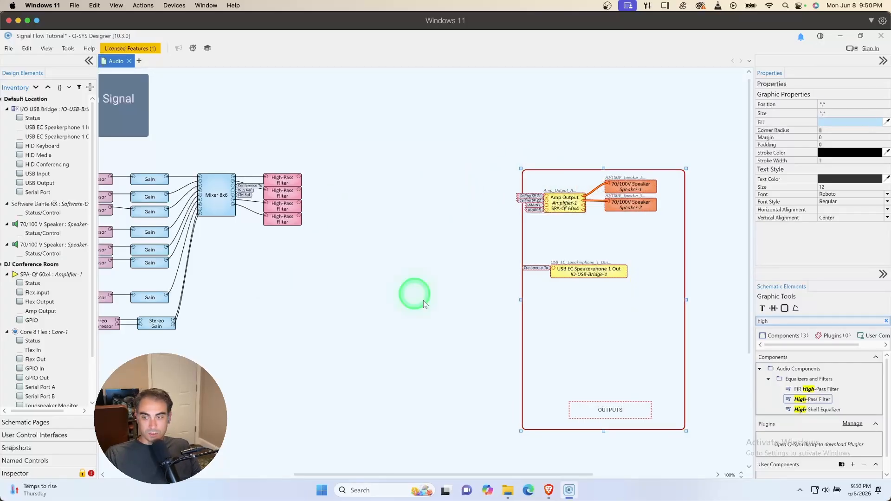
click(296, 179)
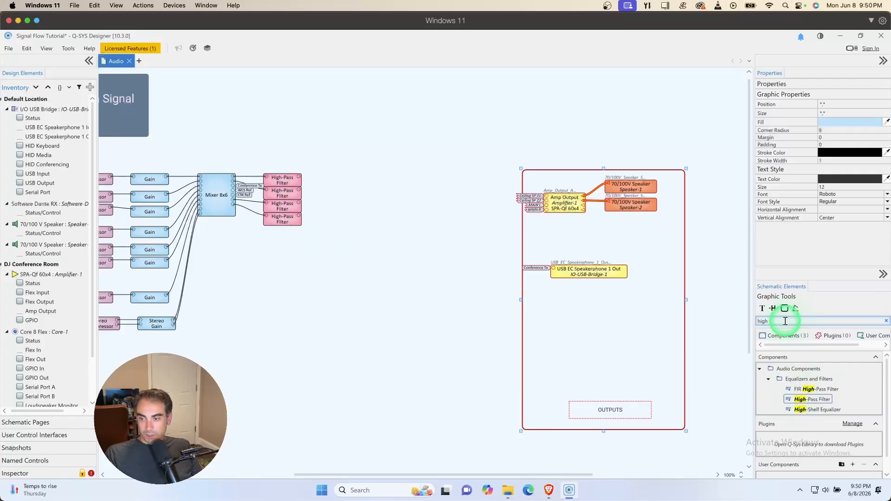
double_click(752, 321)
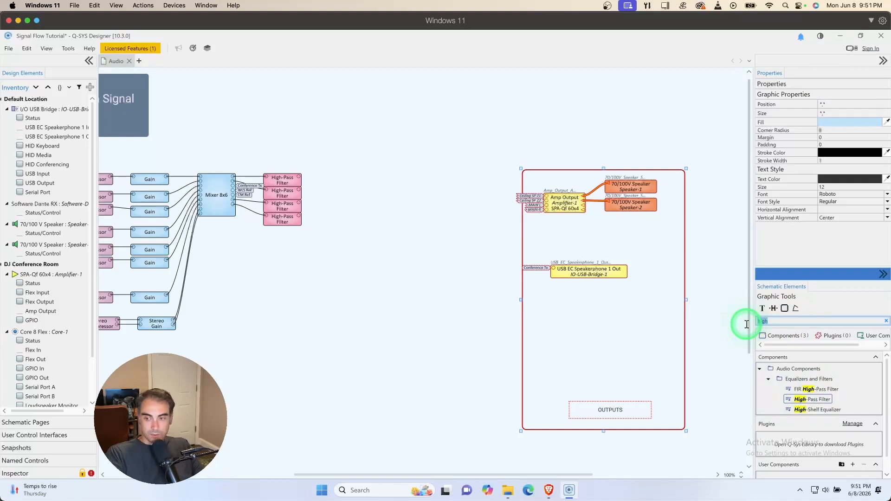
text(peq)
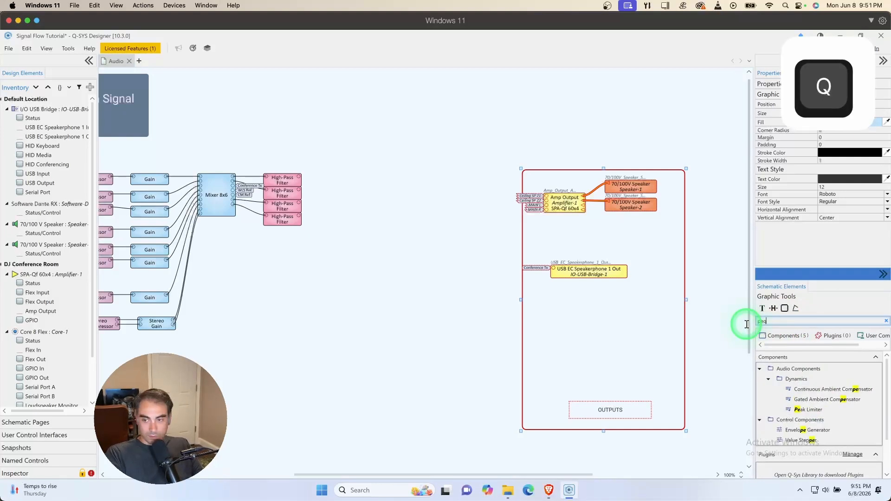
key(Return)
- Search the components for "par" and place a Parametric Equalizer to the right of the uppermost output high-pass filter
double_click(766, 322)
text(par)
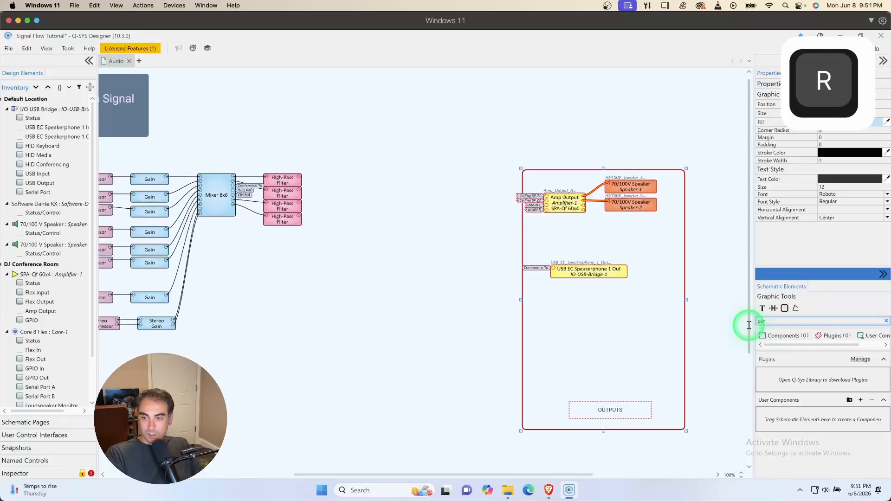
click(802, 398)
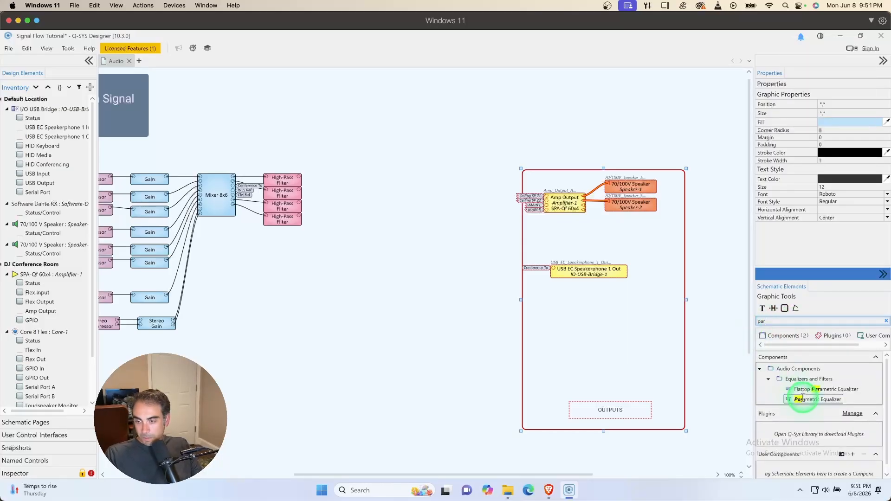
drag(788, 399, 346, 186)
- Paste three copies of the new parametric equalizer stacked below it, one beside each remaining output high-pass filter
click(350, 181)
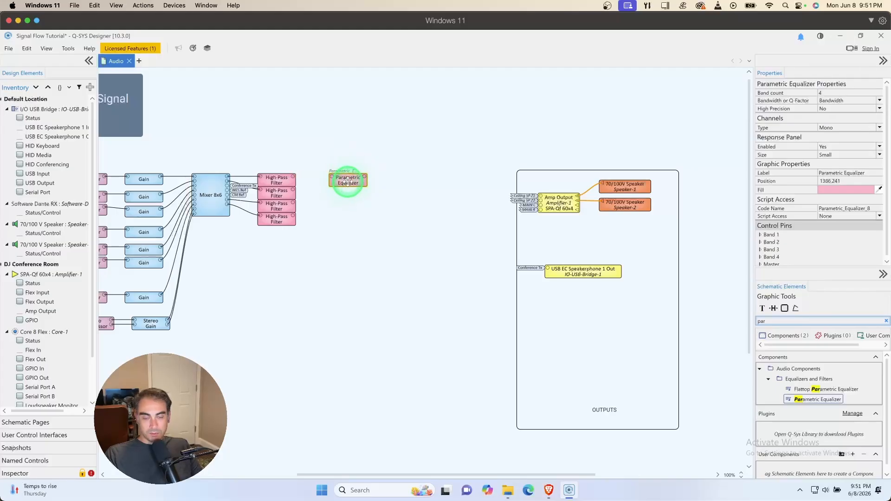
key(ctrl+c)
key(ctrl+v)
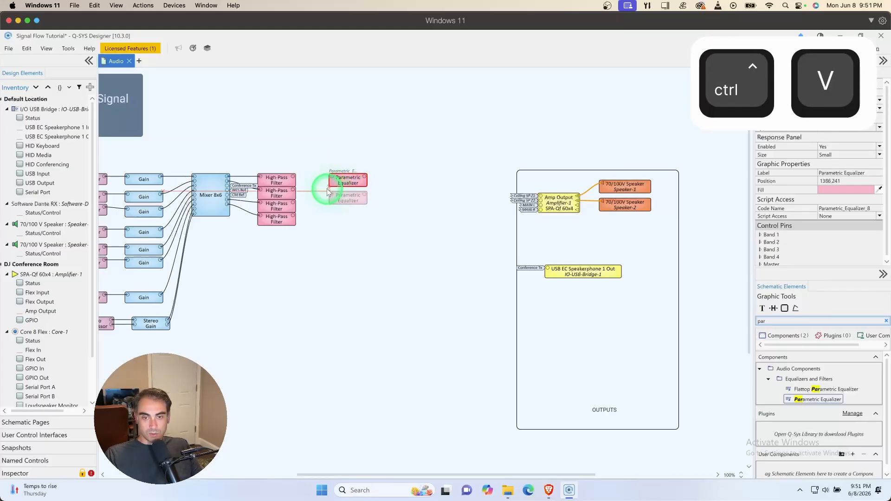
click(326, 187)
key(ctrl+v)
click(329, 203)
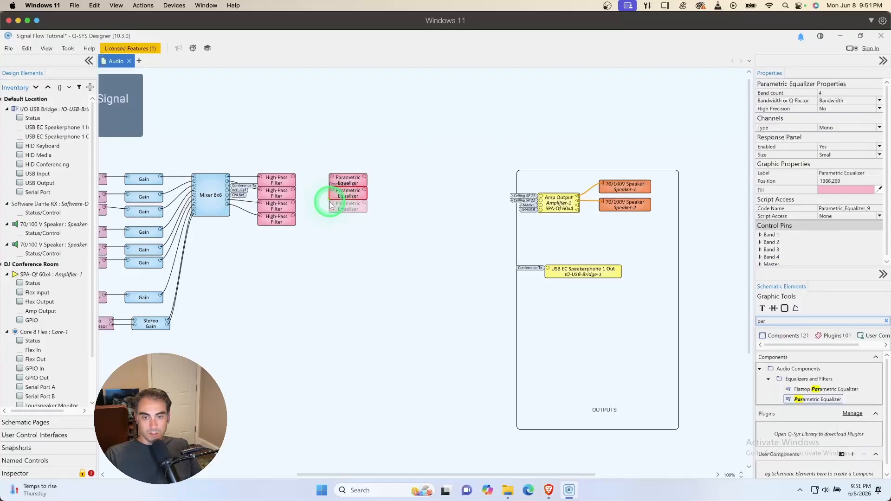
key(ctrl+v)
click(333, 217)
click(330, 264)
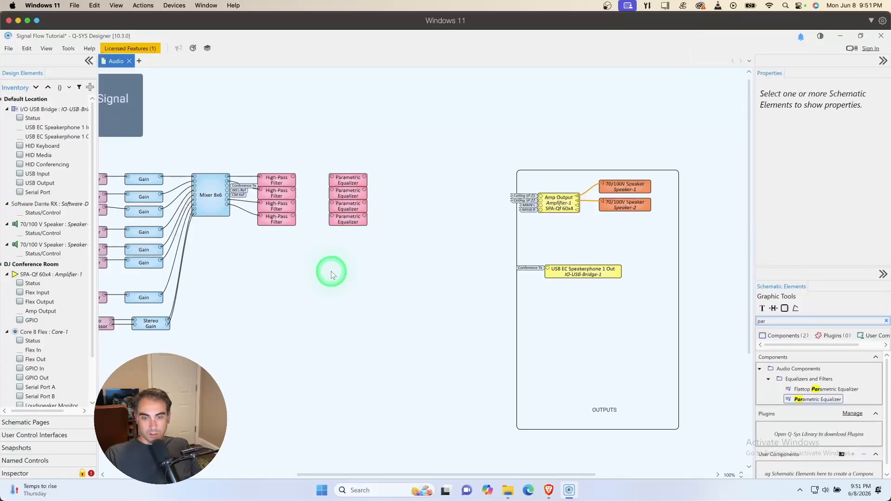
- Wire the four parametric equalizers to the adjacent output high-pass filters by moving them as a group, leaving a short gap between them
drag(317, 170, 333, 232)
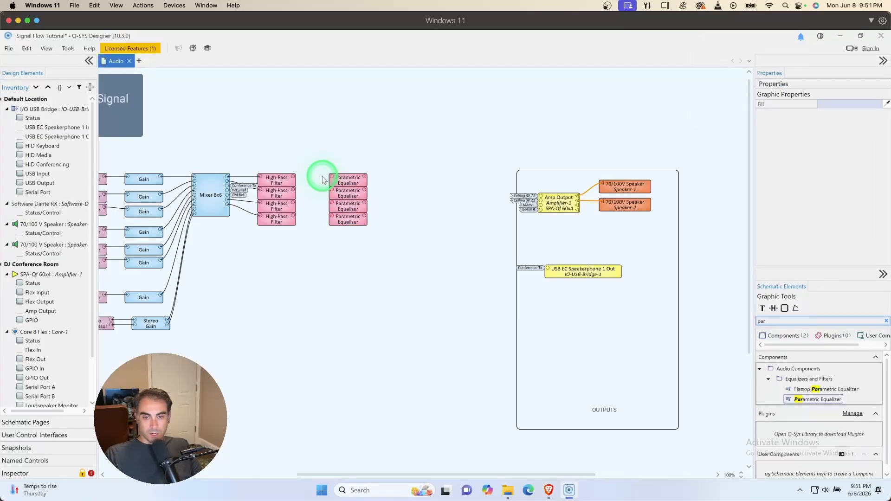
mouse_move(331, 180)
mouse_down()
mouse_move(294, 177)
mouse_move(316, 163)
mouse_move(384, 241)
mouse_move(343, 178)
mouse_move(328, 179)
mouse_up()
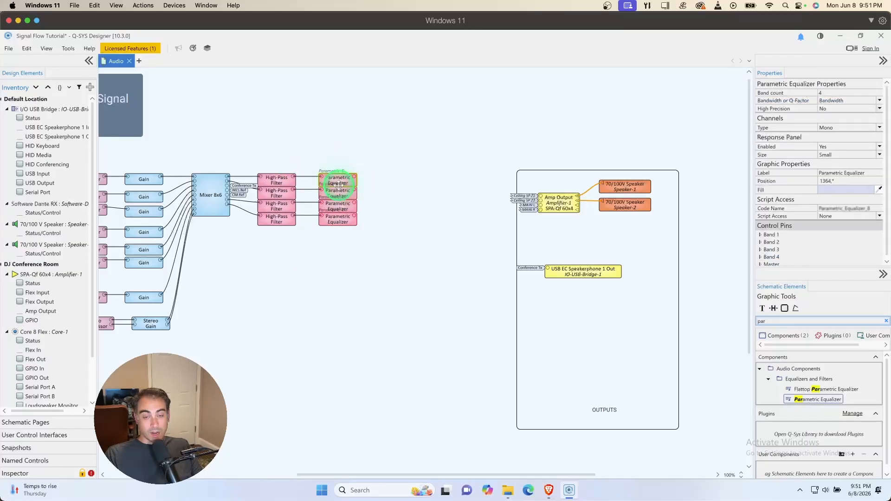
click(370, 259)
- Move the whole OUTPUTS group slightly closer to the parametric equalizers
drag(332, 476, 338, 475)
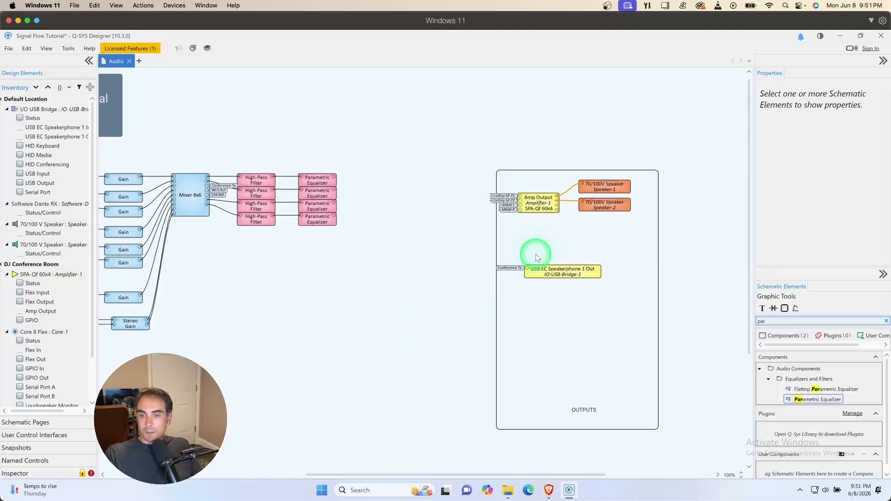
drag(480, 157, 699, 467)
mouse_move(487, 180)
mouse_down()
mouse_move(453, 163)
mouse_move(449, 170)
mouse_move(489, 171)
mouse_up()
click(418, 277)
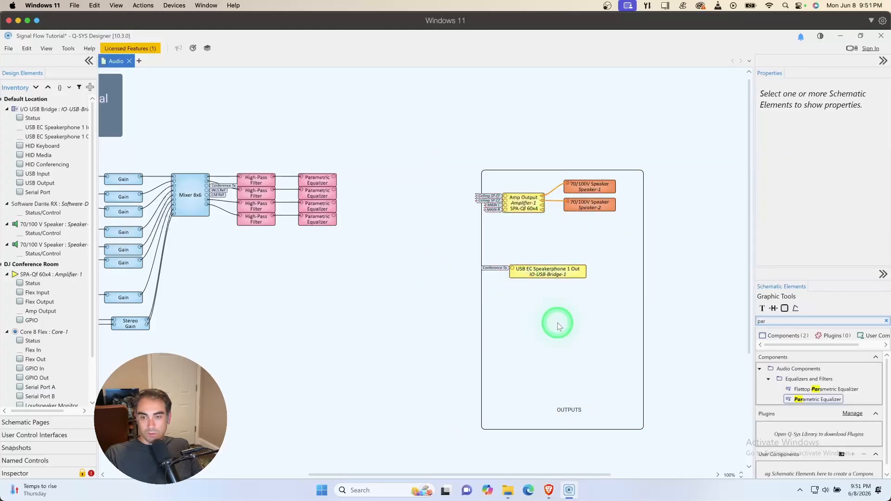
- Search the components for "limiter" and place a Peak Limiter to the right of the uppermost output parametric equalizer
click(768, 323)
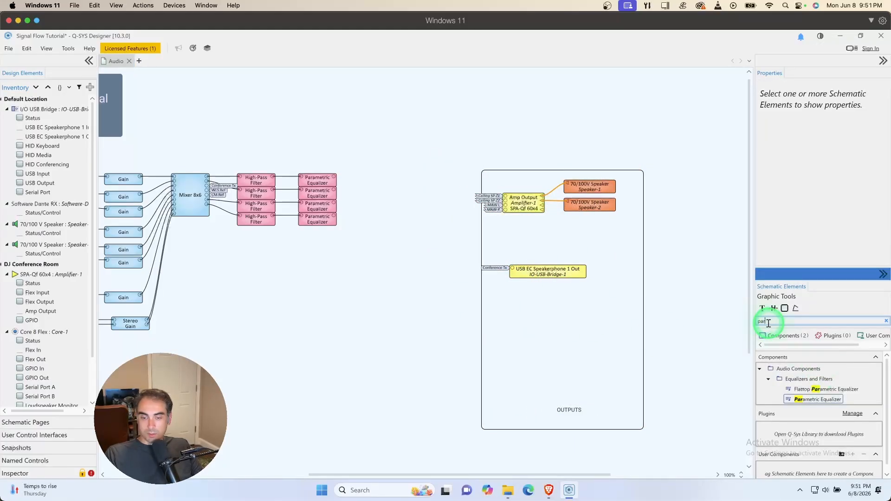
key(BackSpace)
key(BackSpace)
key(BackSpace)
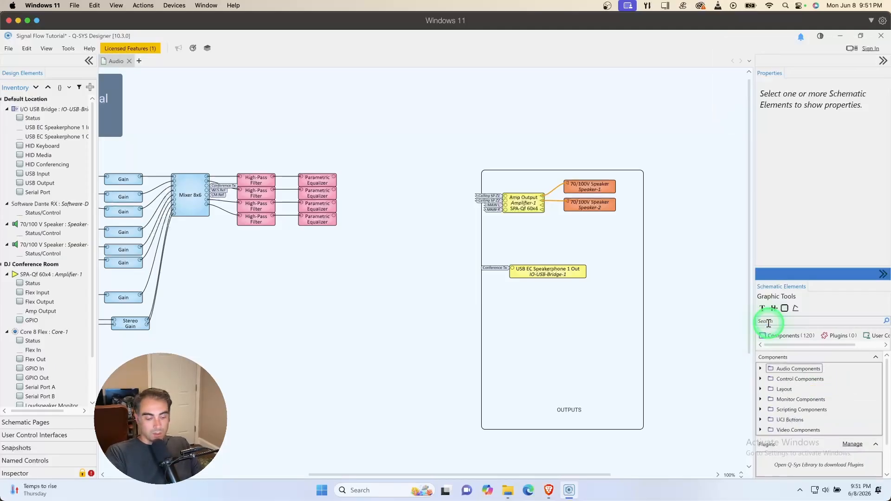
text(G)
key(shift+BackSpace)
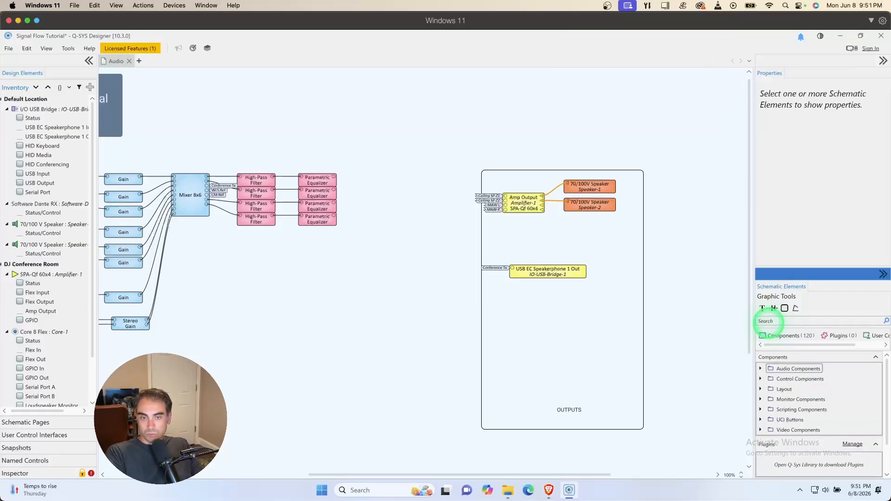
text(limiter)
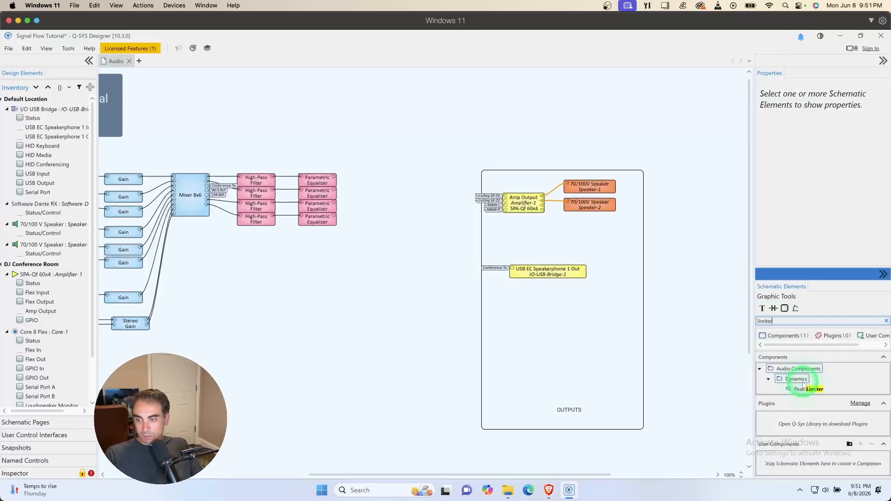
drag(804, 386, 369, 177)
- Set the band count of the uppermost output parametric equalizer to 7
click(318, 180)
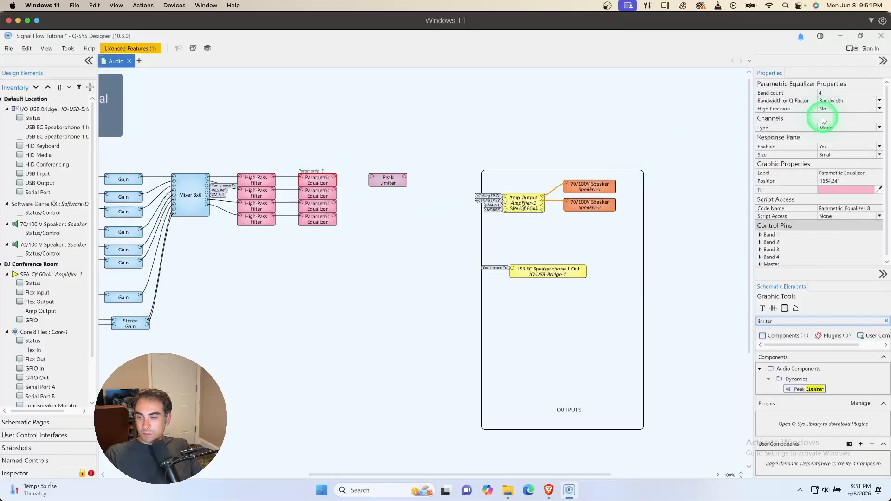
click(857, 110)
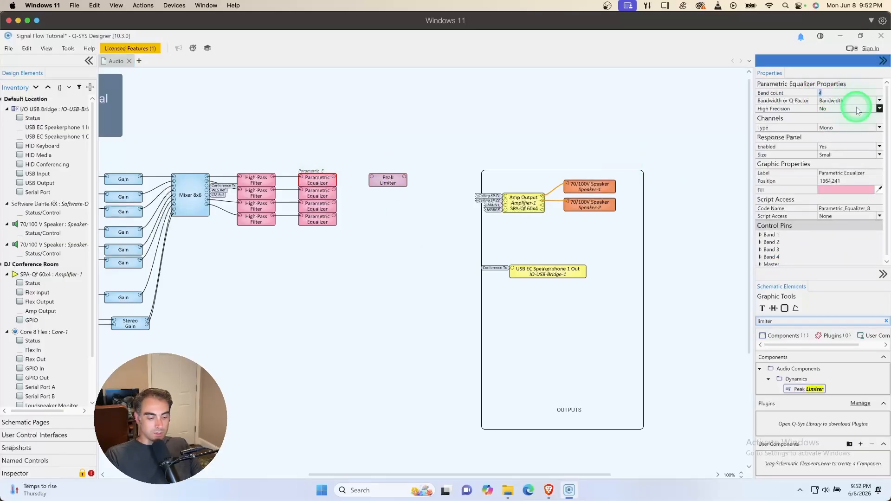
text(7)
key(Return)
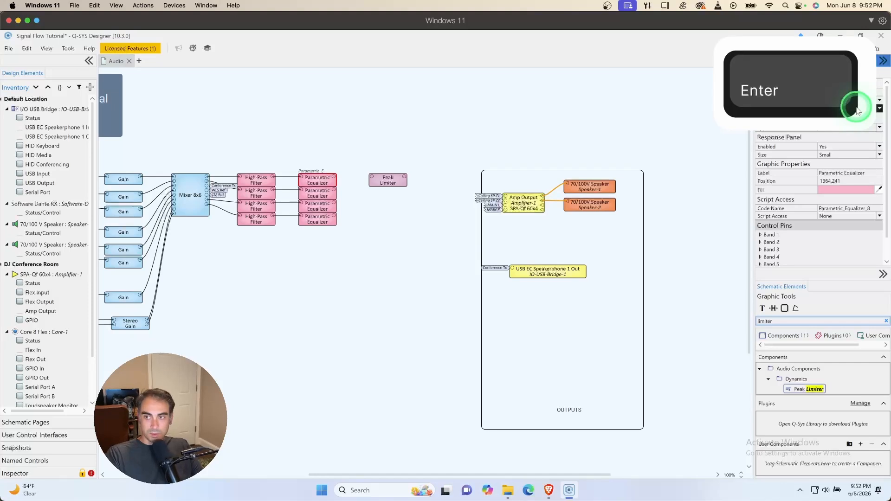
- Set the band count of the other three output parametric equalizers to 7 together
click(317, 194)
shift+click(319, 208)
shift+click(319, 221)
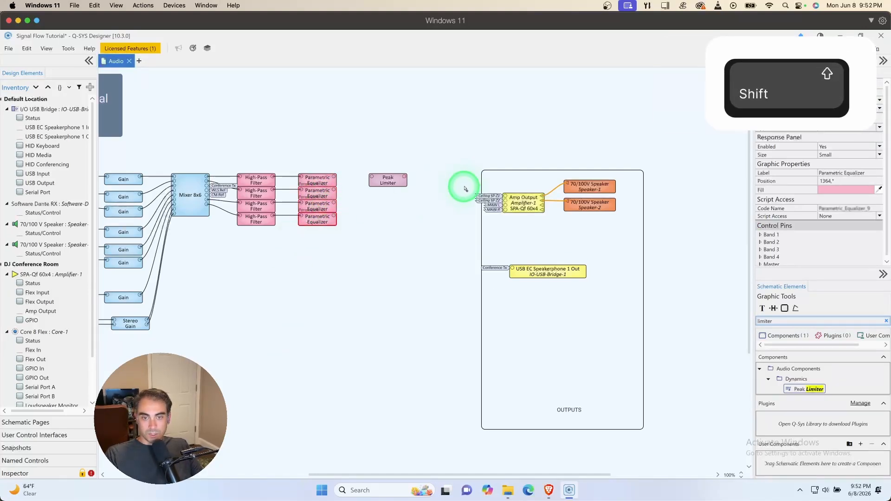
click(824, 94)
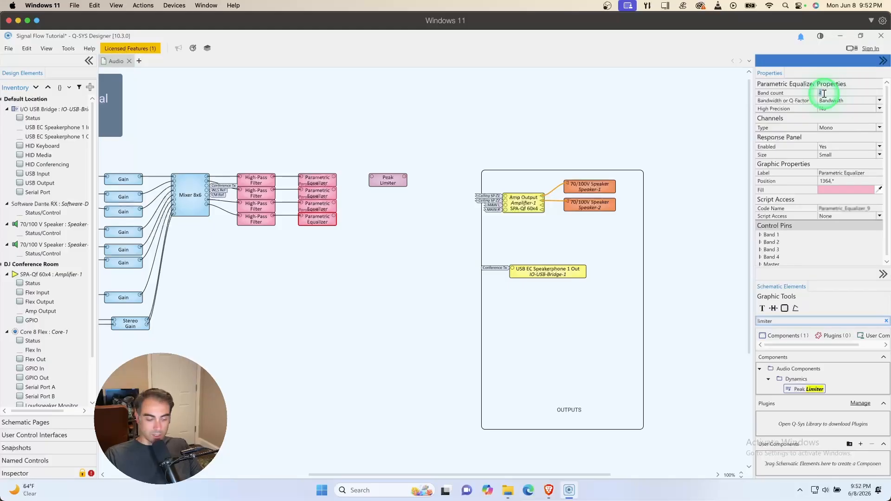
text(7)
key(Return)
click(403, 326)
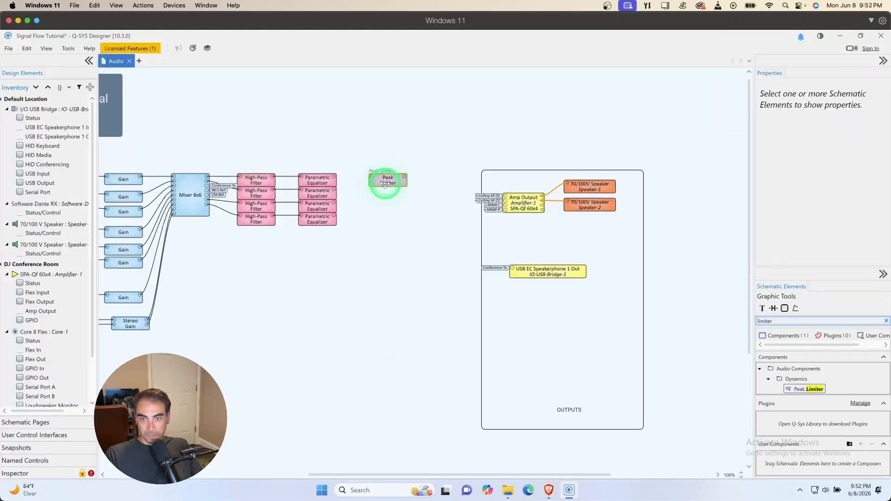
- Align the Peak Limiter beside the uppermost output parametric equalizer and wire the equalizer's output to the limiter's input
drag(393, 182, 379, 180)
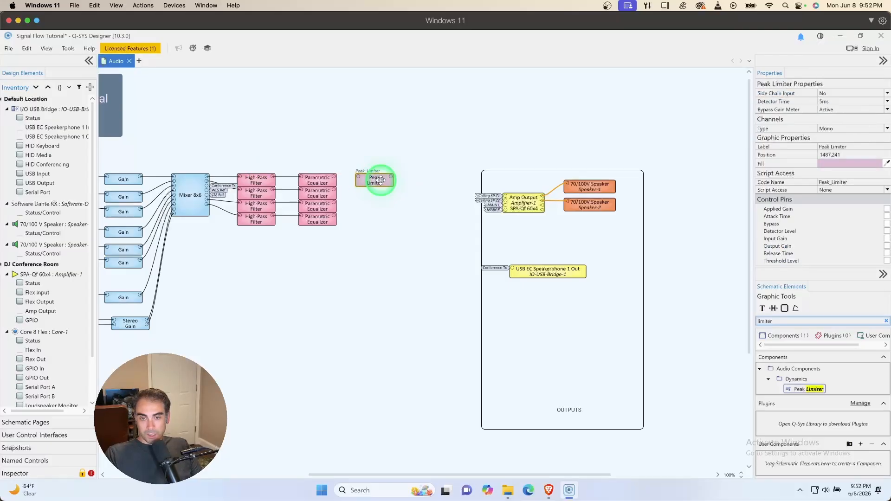
click(358, 177)
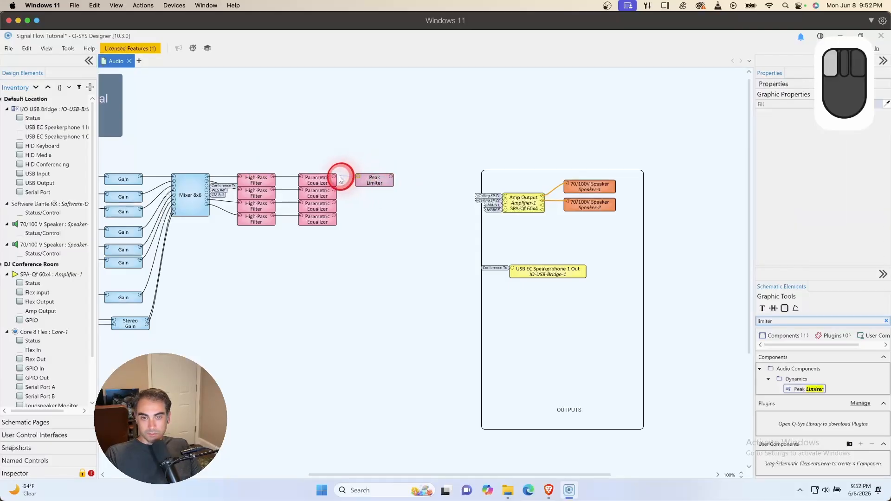
drag(358, 179, 334, 178)
- Duplicate the Peak Limiter three times, stacking the copies beside the other three output parametric equalizers
click(373, 180)
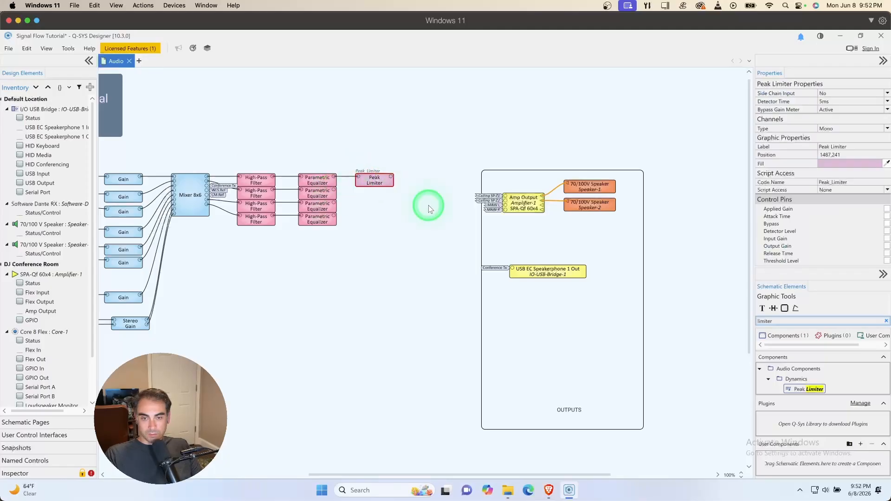
key(ctrl+c)
key(ctrl+v)
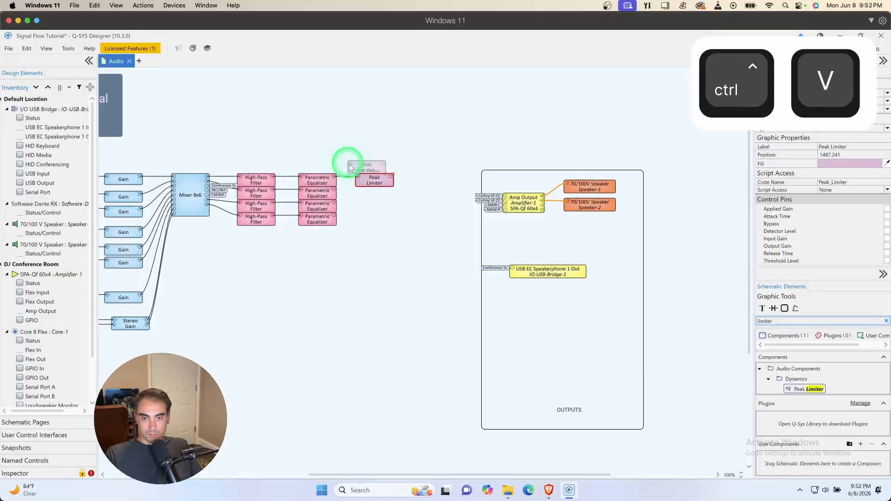
click(358, 190)
key(ctrl+v)
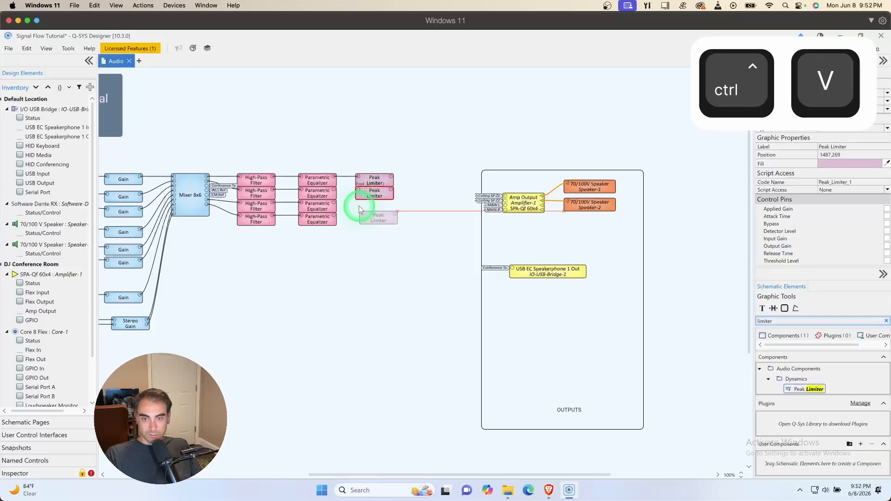
click(358, 204)
key(ctrl+v)
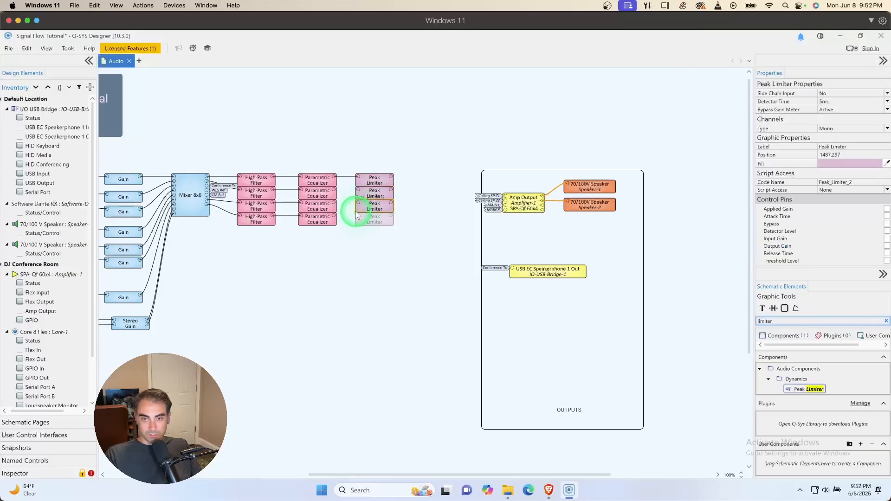
click(343, 215)
- Wire the three new Peak Limiters to the outputs of their matching parametric equalizers
drag(350, 188, 371, 231)
drag(350, 183, 365, 227)
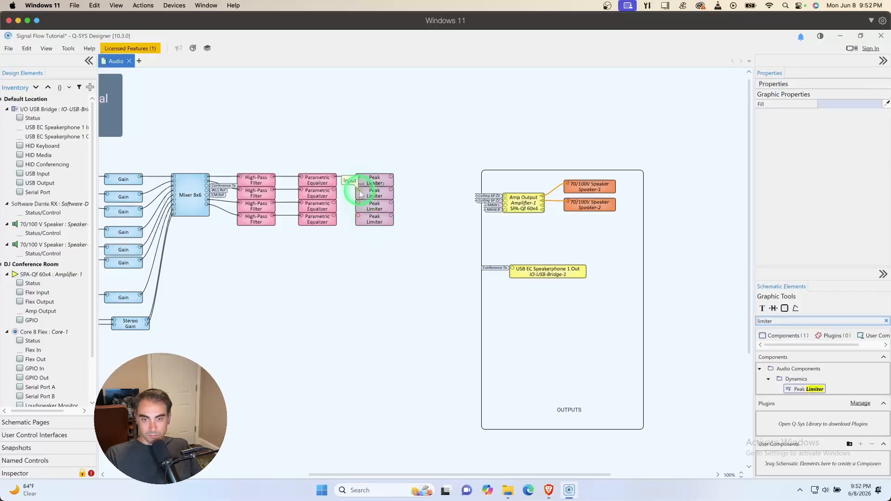
click(347, 194)
drag(338, 194, 335, 192)
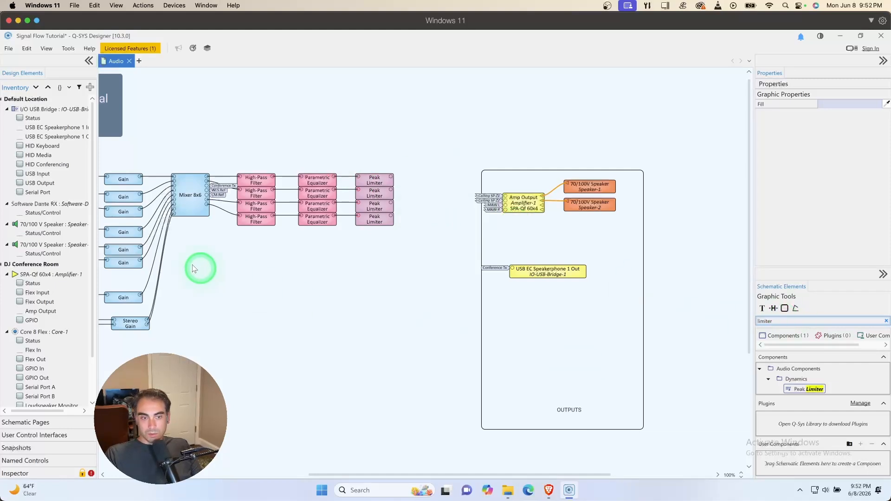
- Copy the four uppermost input Gain blocks to the right of the Peak Limiters and wire each limiter to its Gain
drag(100, 165, 154, 242)
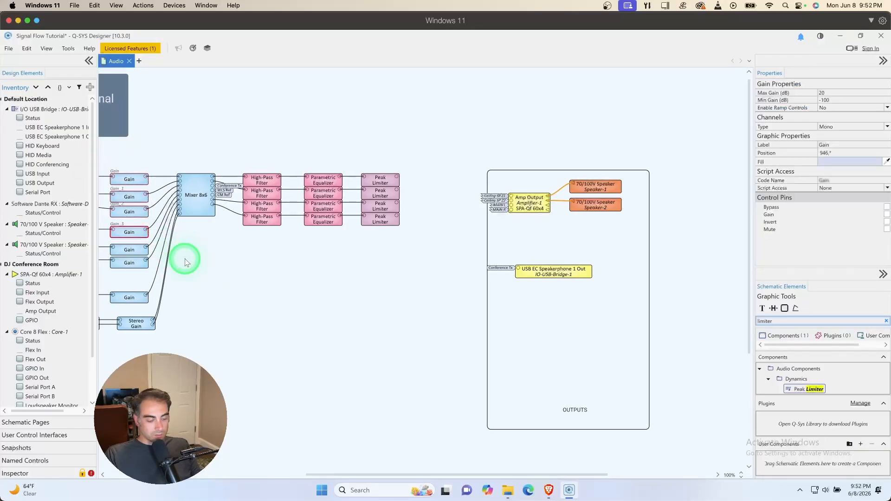
key(ctrl+c)
click(408, 178)
key(ctrl+v)
click(414, 176)
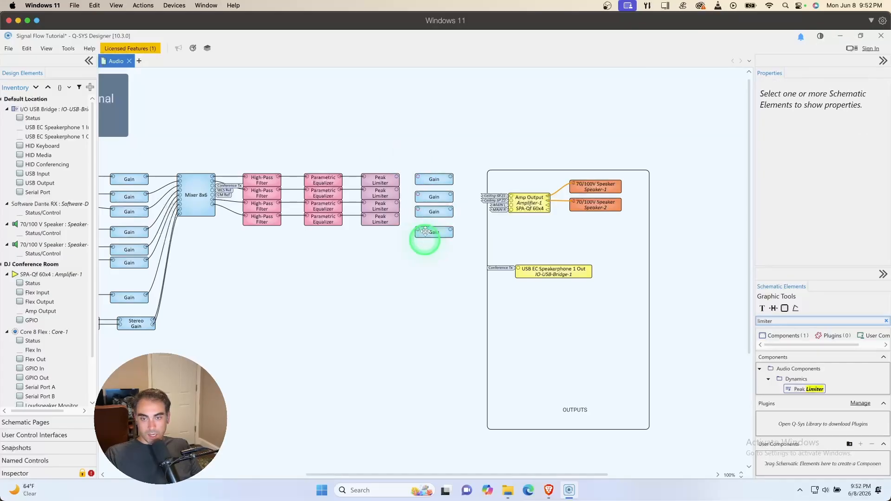
drag(398, 175, 417, 176)
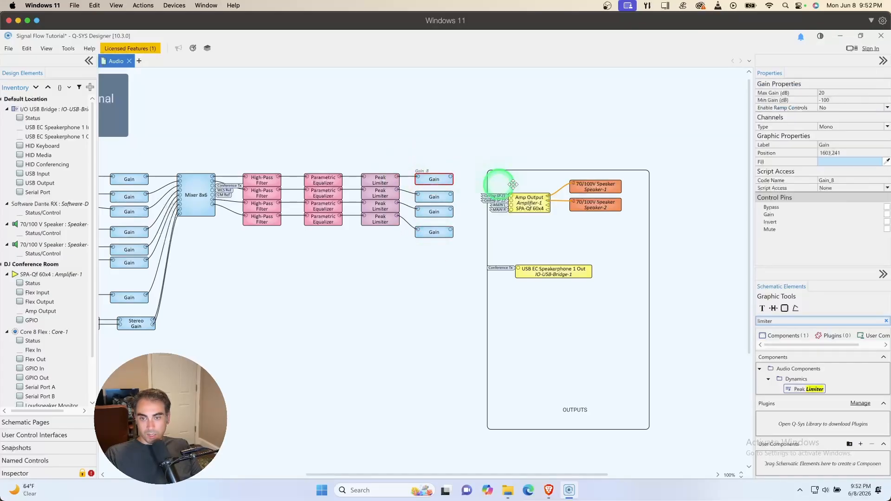
- Set the uppermost output Gain's maximum gain to 12 dB and minimum gain to -12 dB
click(832, 92)
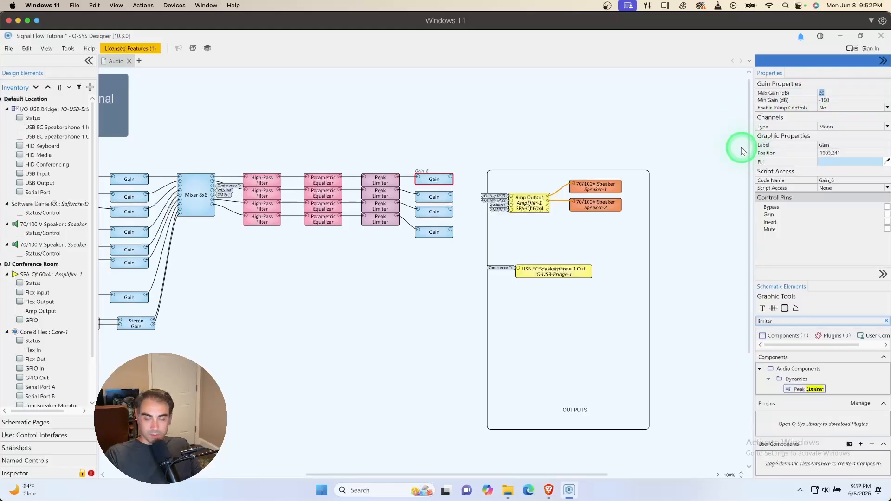
text(12)
key(Return)
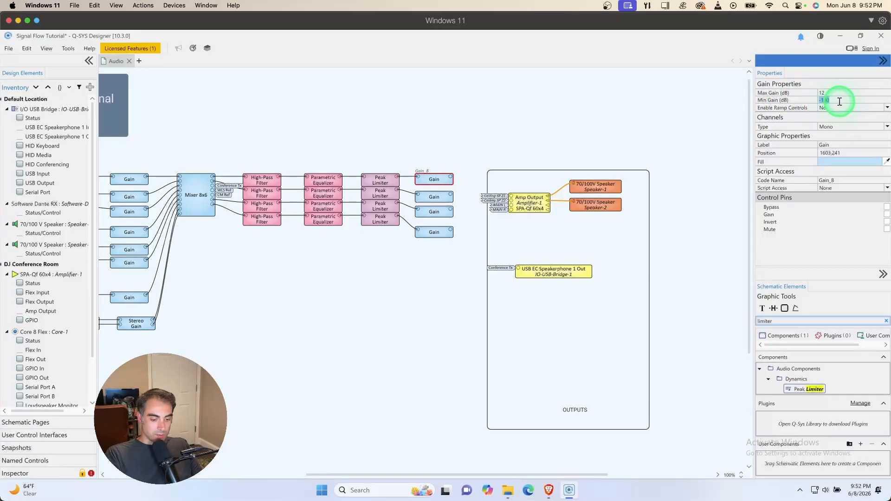
text(-12)
key(Return)
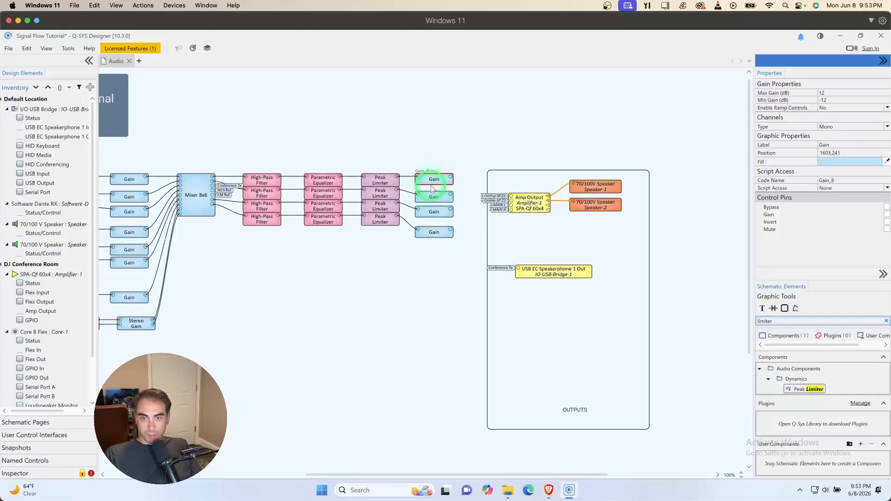
- Set the other three output Gain blocks together to a maximum of 12 dB and a minimum of -12 dB
click(434, 197)
shift+click(434, 211)
shift+click(436, 232)
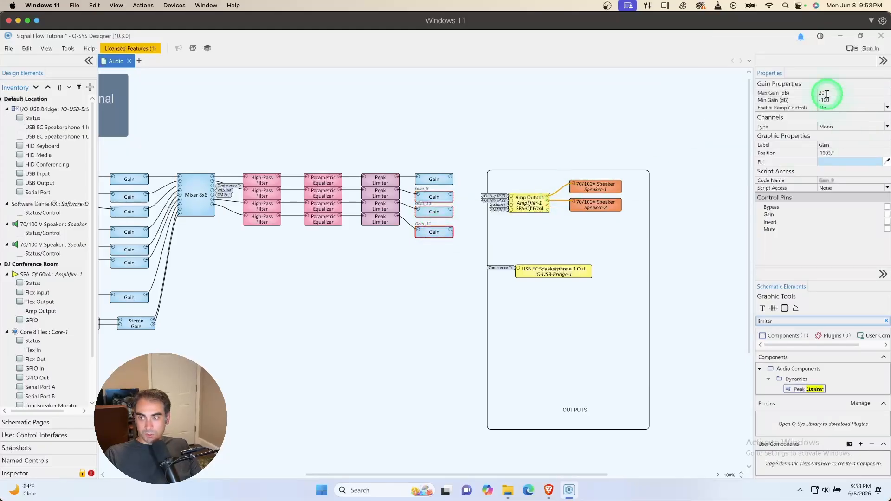
text(12)
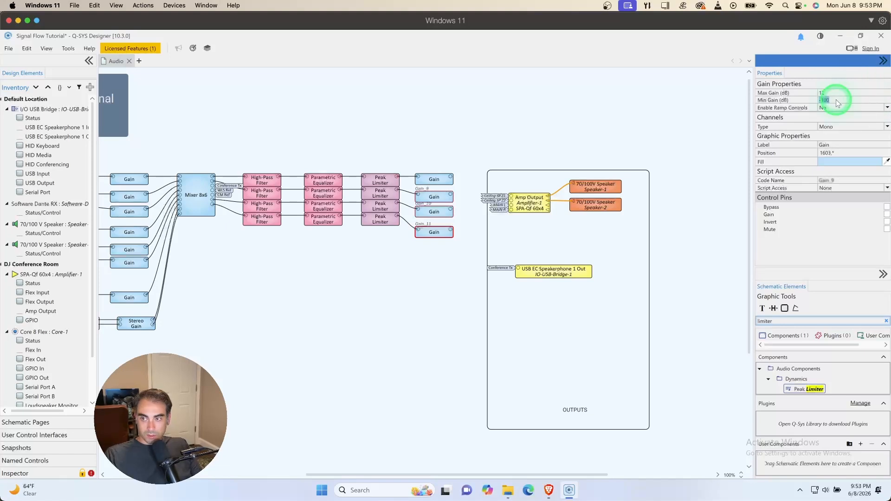
text(-12)
key(Return)
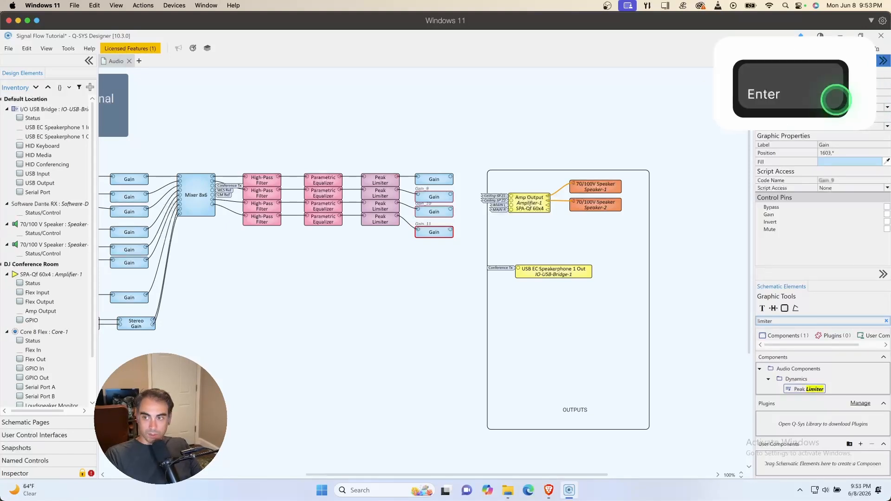
click(422, 247)
- Set the uppermost input Gain's maximum gain to 3 dB and minimum gain to -9 dB
drag(331, 478, 262, 477)
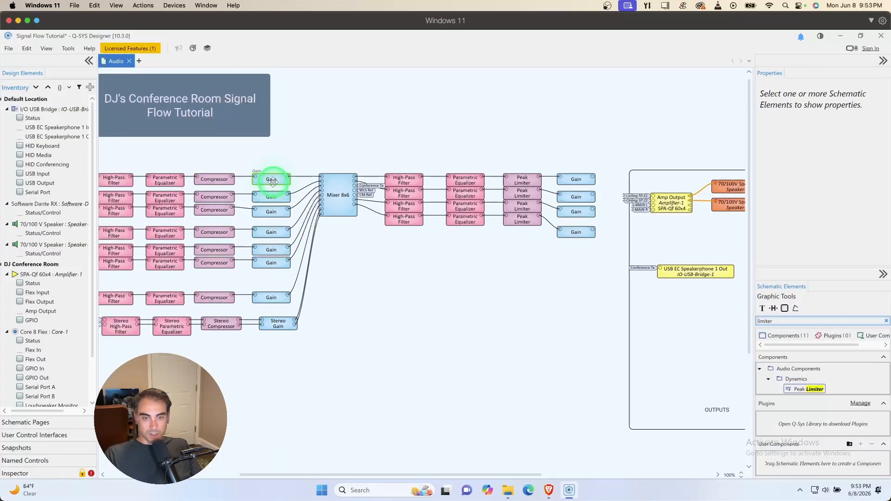
click(272, 180)
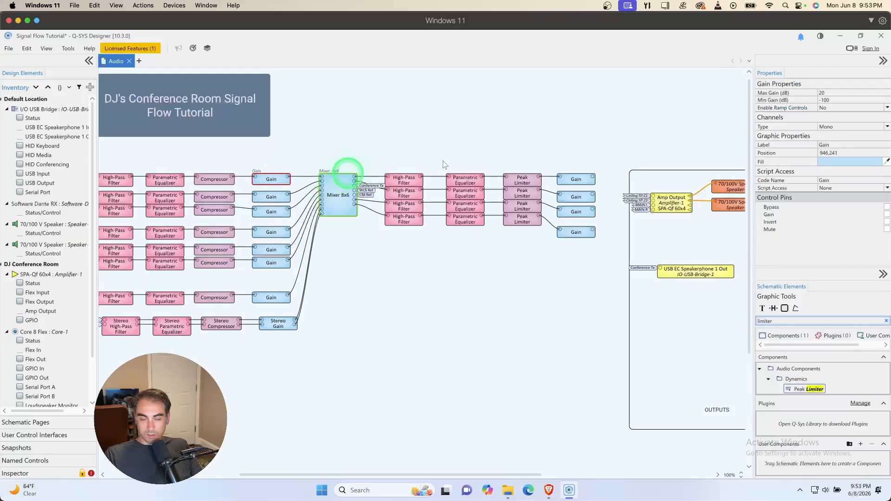
click(834, 92)
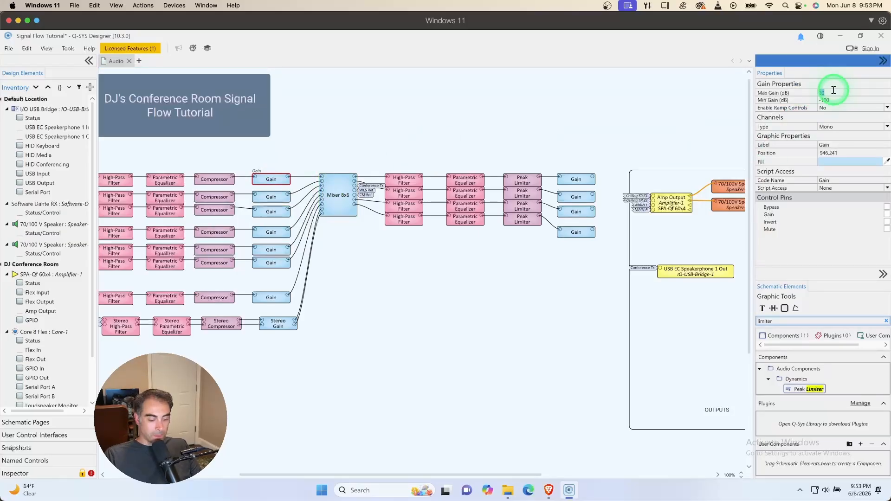
key(Return)
text(3)
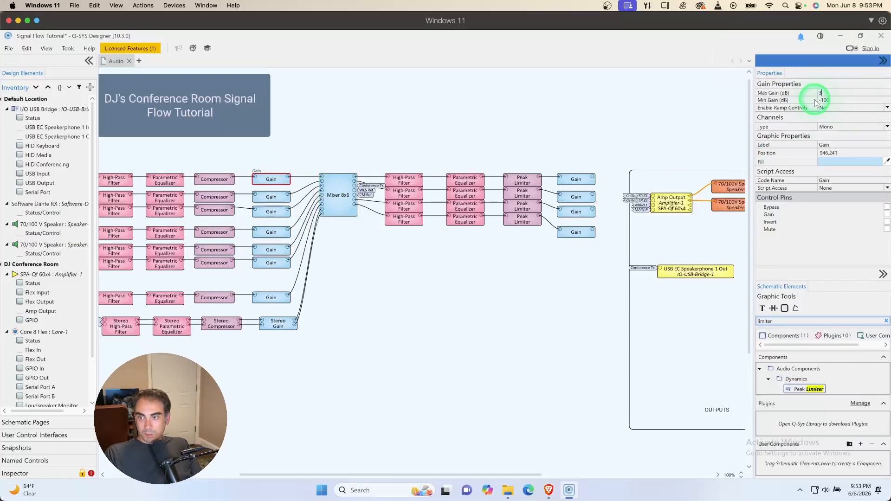
text(-9)
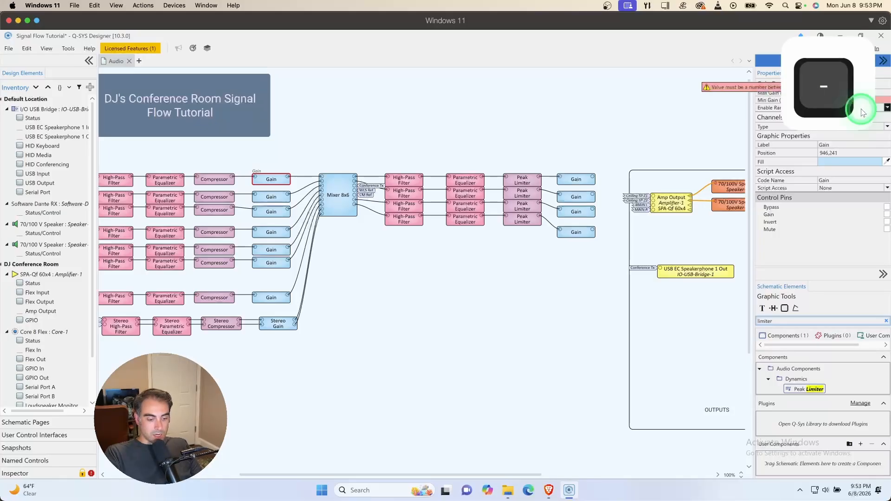
key(Return)
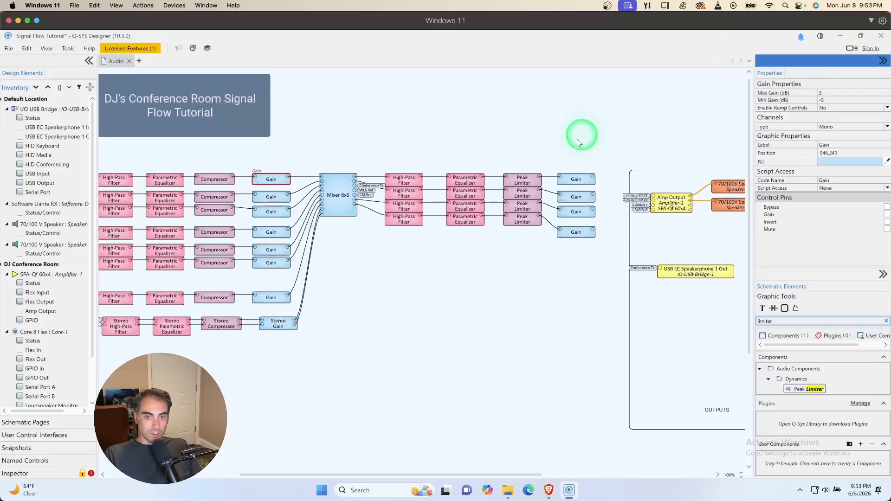
- Set the uppermost input Gain's minimum gain to -6 dB
click(826, 100)
key(BackSpace)
text(6)
key(Return)
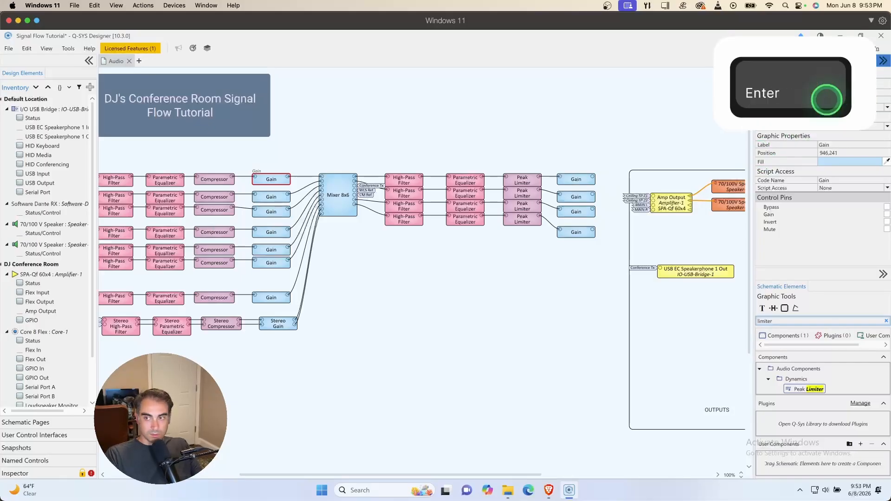
click(517, 290)
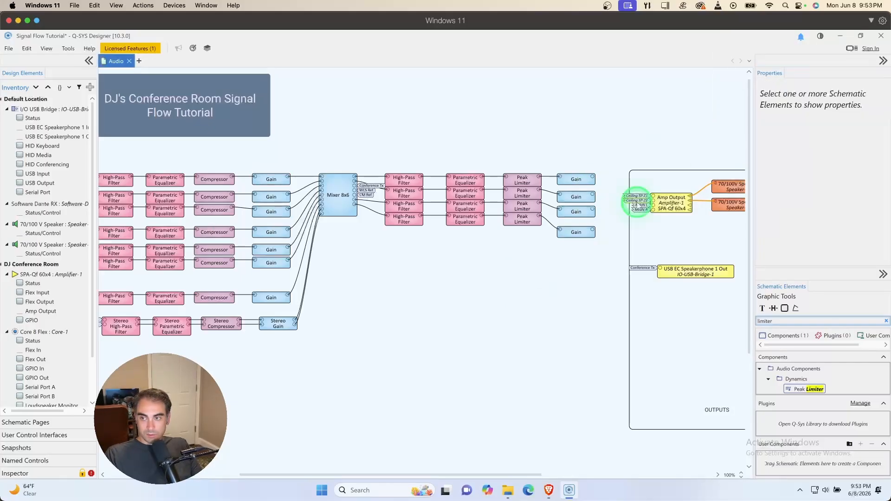
- Compare the gain range settings of the three uppermost input Gain blocks
click(274, 181)
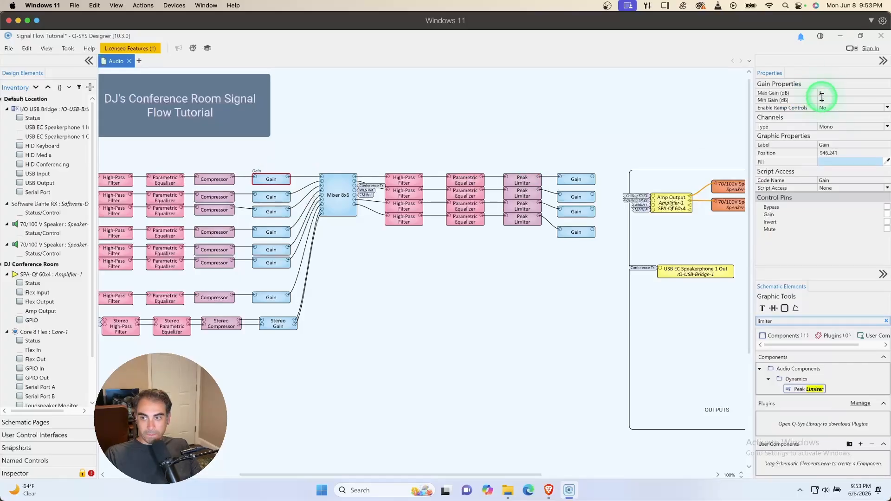
click(277, 215)
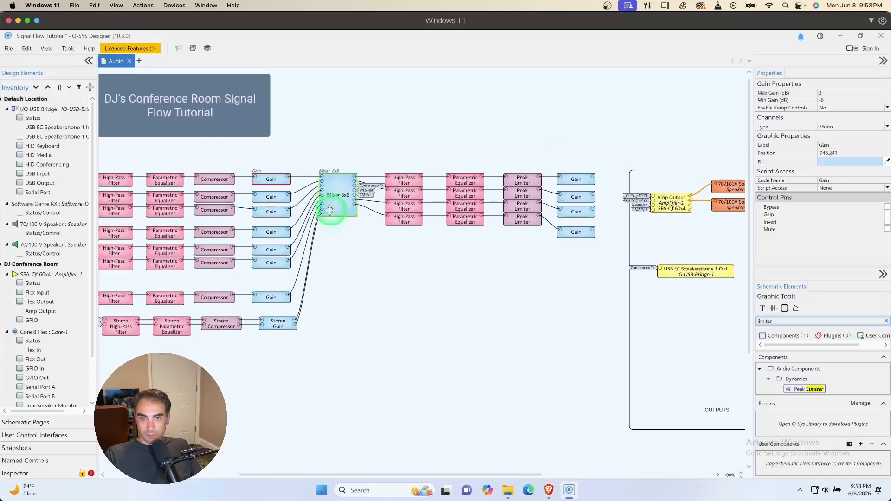
click(278, 198)
click(272, 212)
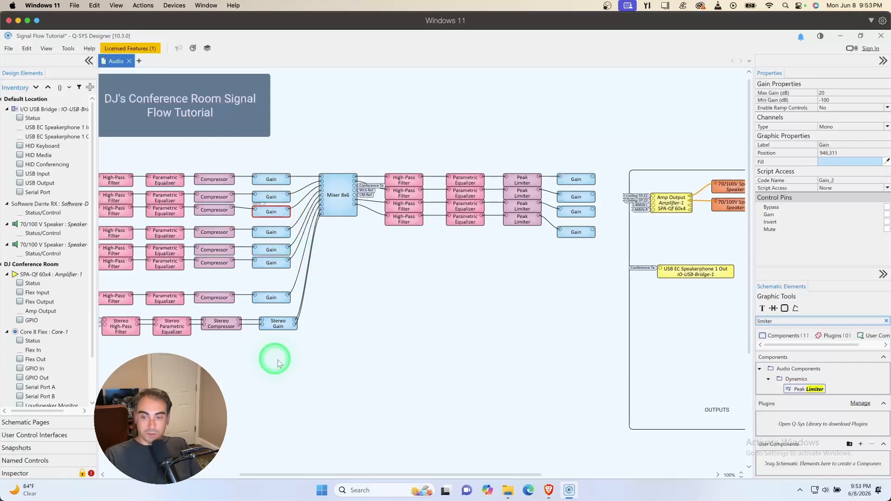
- Copy the amplifier's four input signal tags, Ceiling SP Z1, Ceiling SP Z2, MAIN L and MAIN R, onto the output Gain blocks' outputs
drag(618, 189, 665, 220)
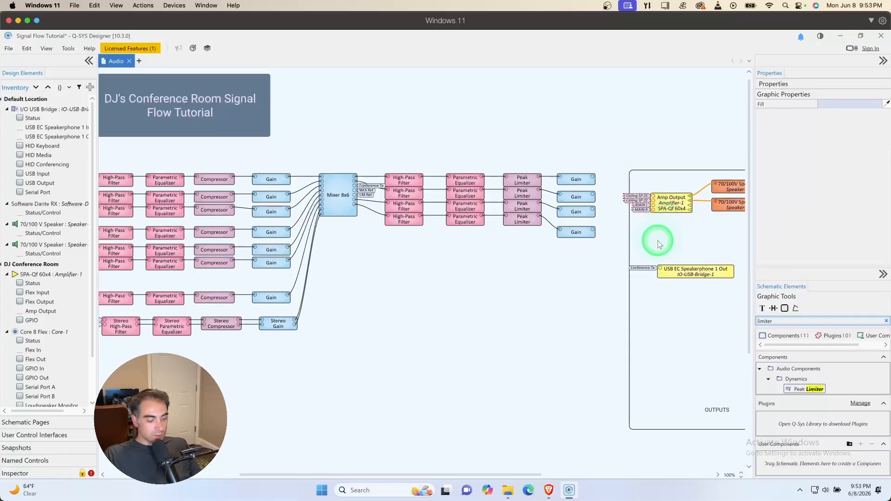
key(ctrl+c)
drag(581, 163, 614, 245)
key(ctrl+v)
click(596, 272)
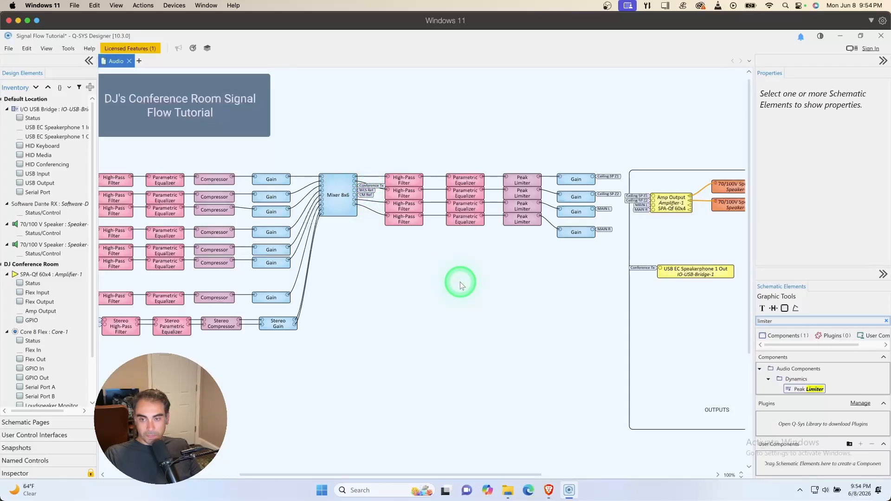
- Duplicate the lowest output chain of High-Pass Filter, Parametric Equalizer and Peak Limiter, placing the copy a short distance below it
click(367, 189)
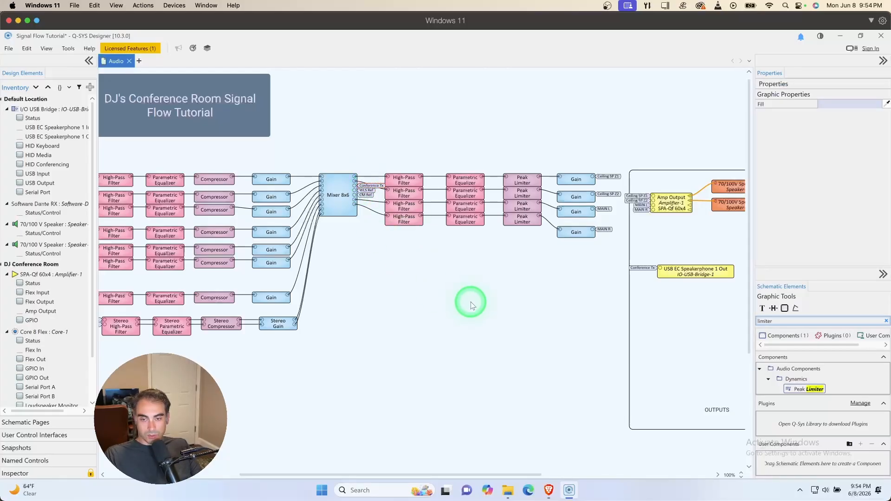
drag(377, 203, 555, 233)
key(ctrl+c)
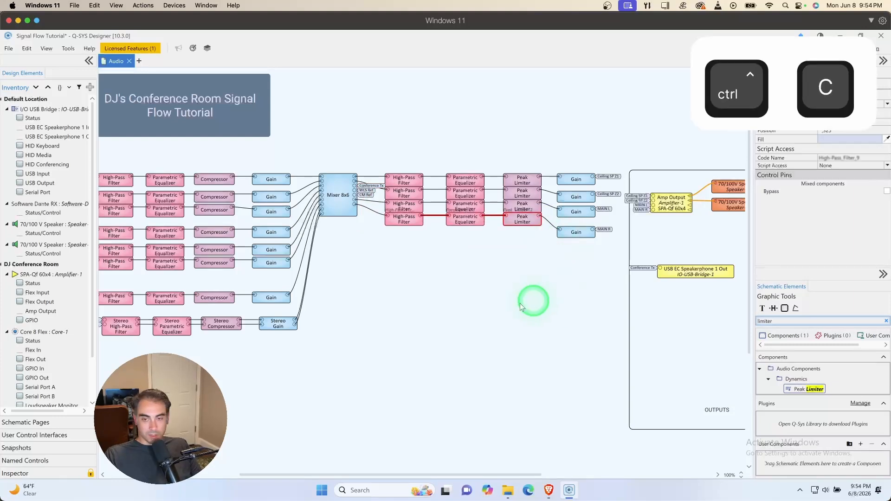
key(ctrl+v)
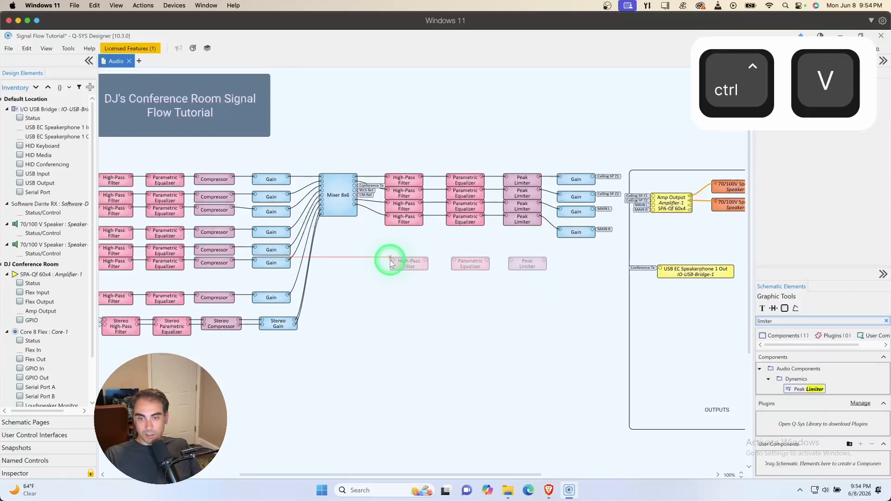
click(383, 255)
click(379, 299)
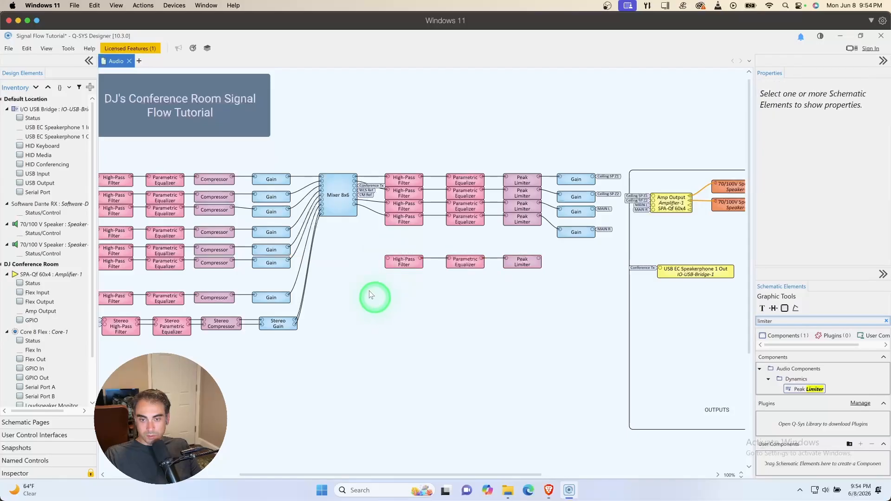
- Copy the mixer output's Conference Tx signal tag onto the input of the separate lower chain's High-Pass Filter
click(368, 189)
key(ctrl+c)
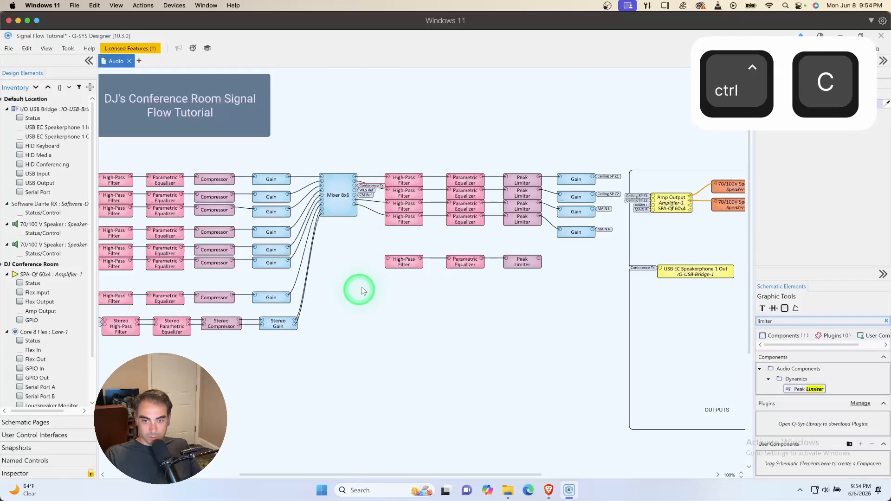
click(388, 260)
key(ctrl+v)
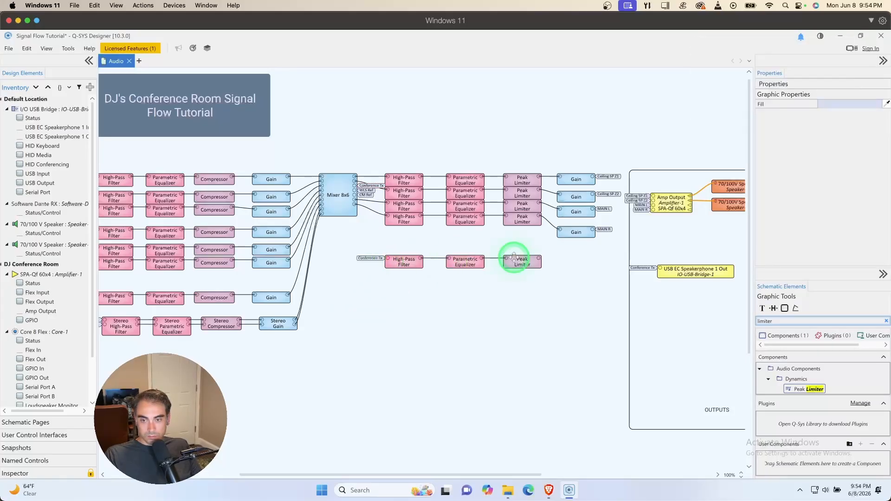
- Tag the output of the lower chain's Peak Limiter as "Conference Tx out"
click(539, 258)
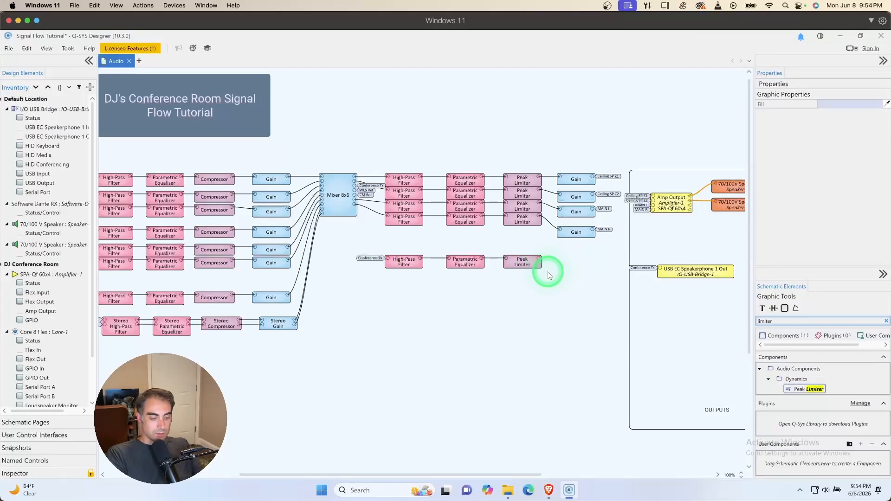
text(Conferen)
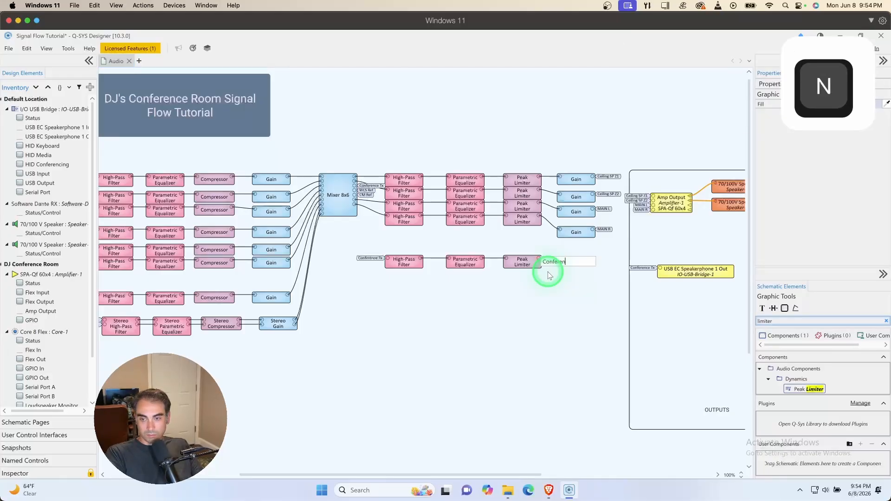
text(ce Tx out)
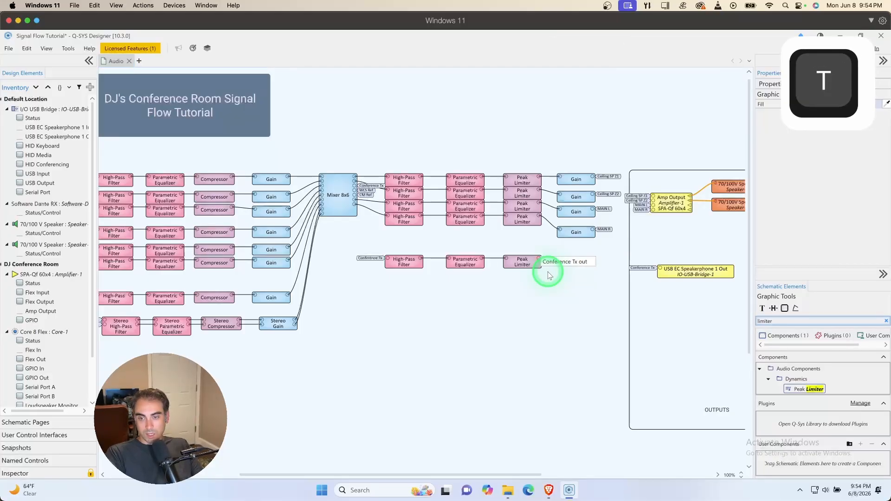
key(Return)
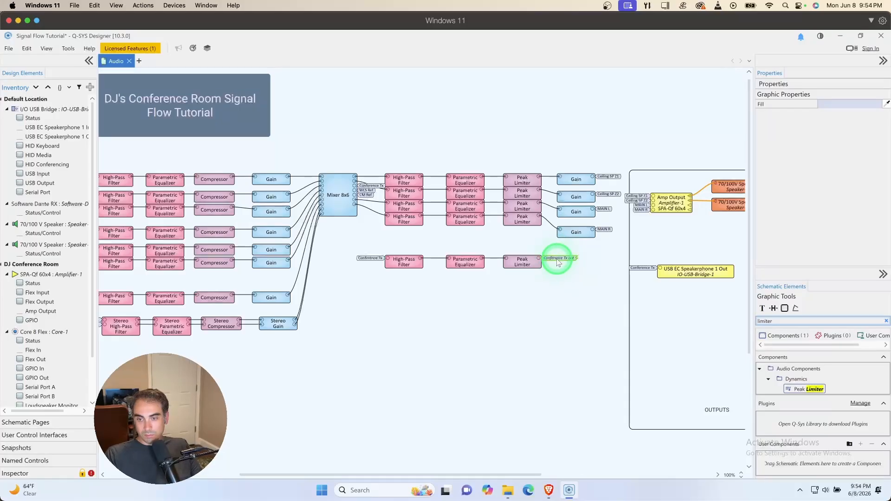
- Replace the Conference Tx tag on the USB EC Speakerphone 1 Out input with a copy of the Conference Tx out tag
key(ctrl+c)
click(637, 271)
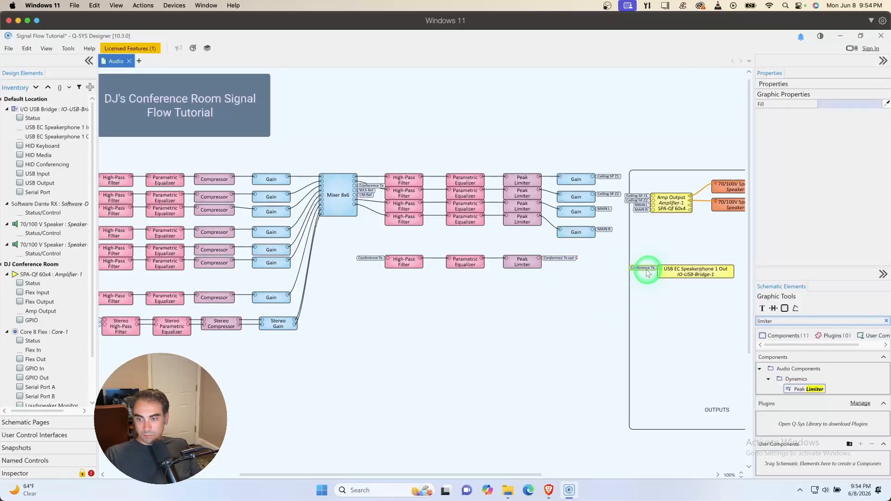
key(Delete)
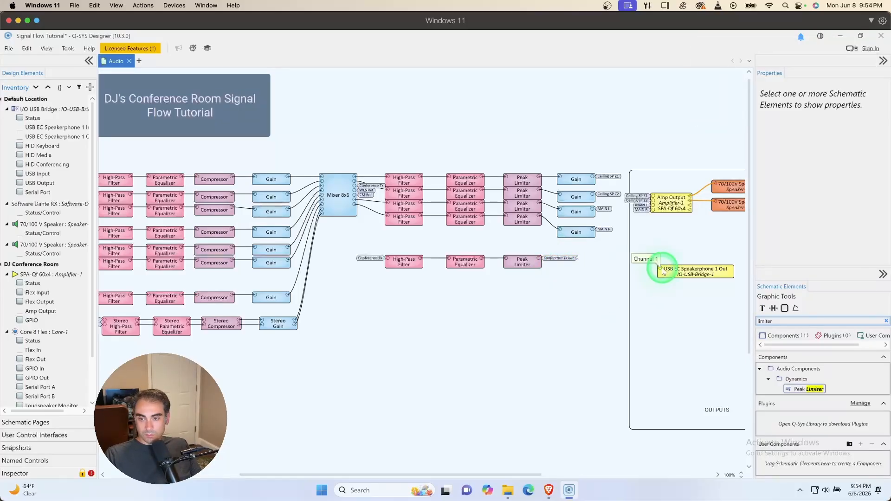
key(ctrl+v)
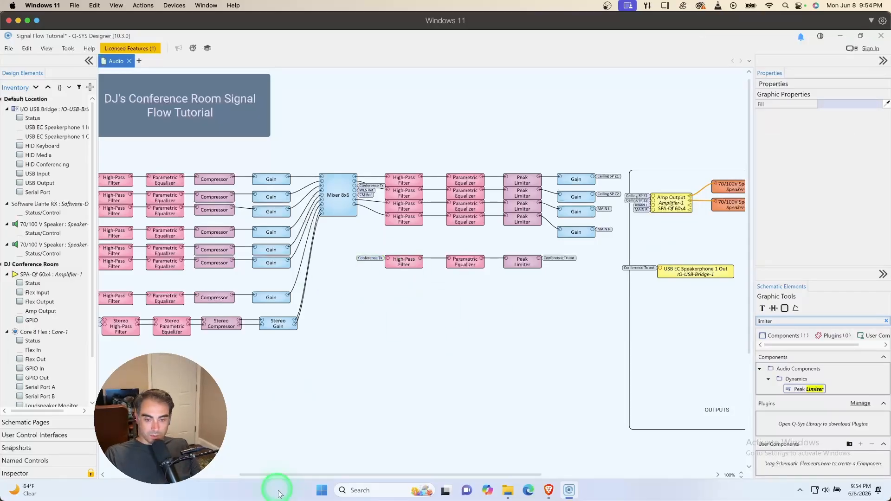
- Review the Mixer 8x6's properties and its control panel with the input and output crosspoint gains
drag(304, 475, 260, 478)
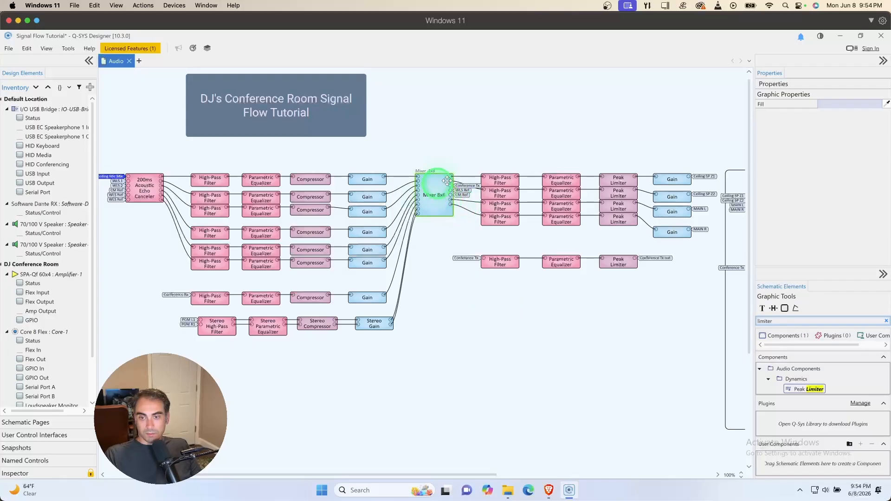
drag(463, 475, 497, 478)
click(355, 195)
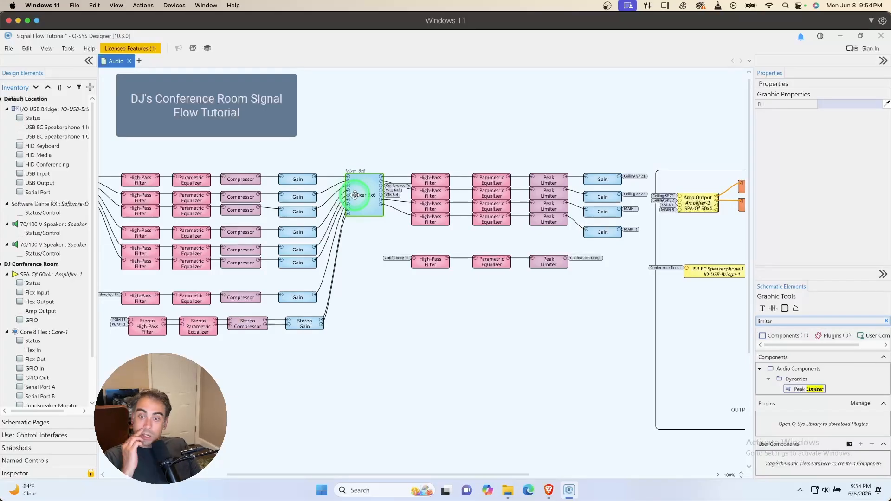
click(365, 196)
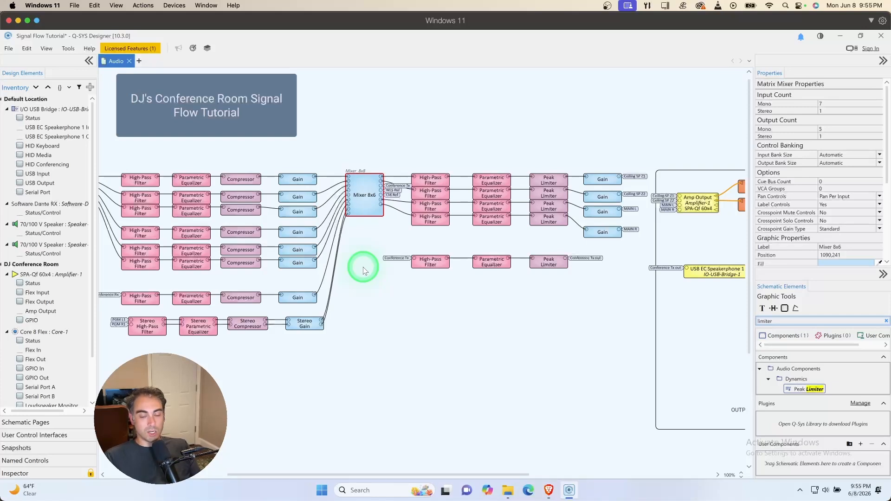
click(362, 198)
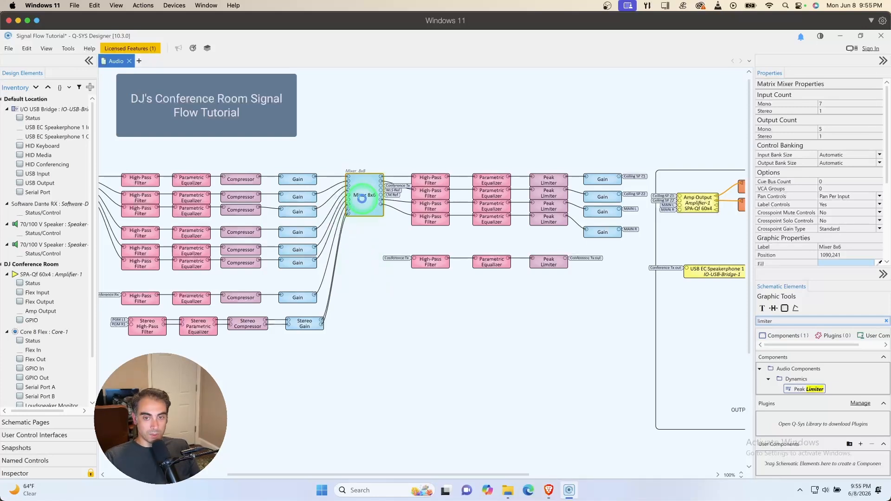
double_click(362, 199)
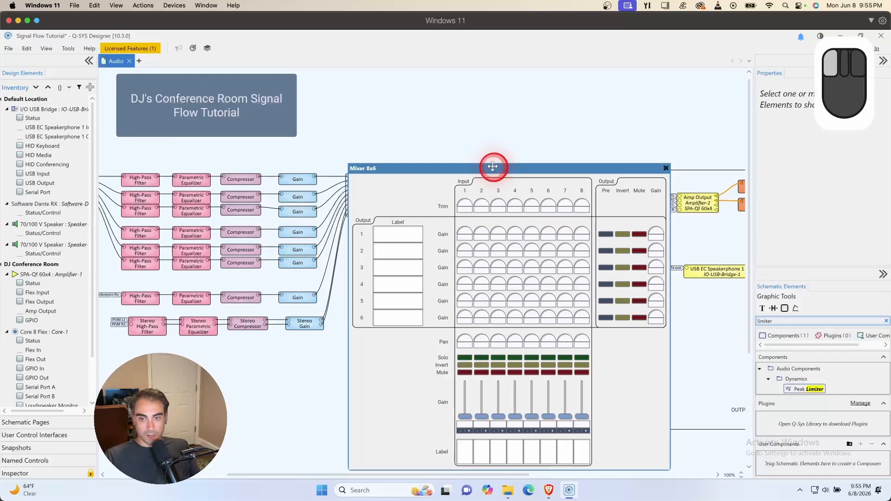
drag(493, 165, 458, 118)
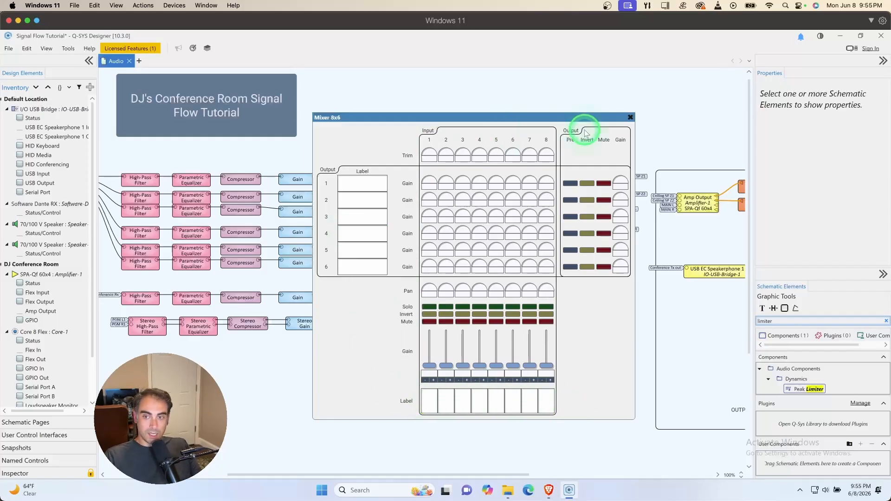
click(629, 118)
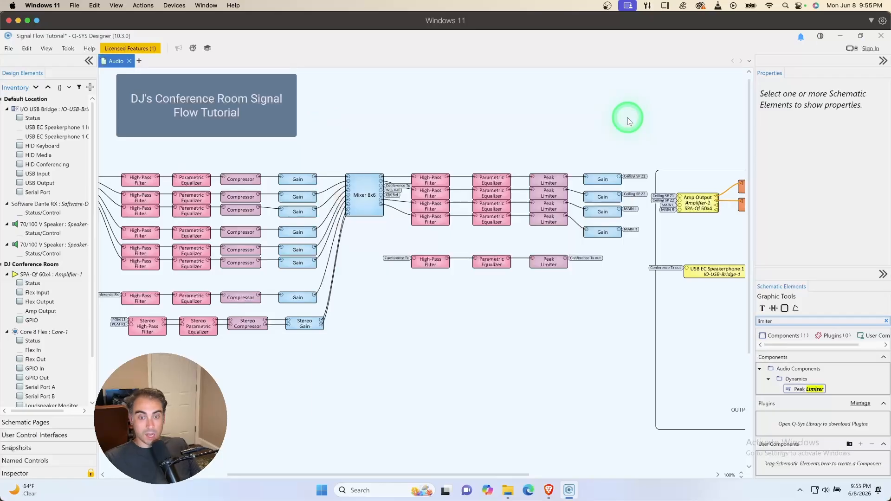
- Try to run the design in Emulate mode and dismiss the license notice and compile report
click(8, 49)
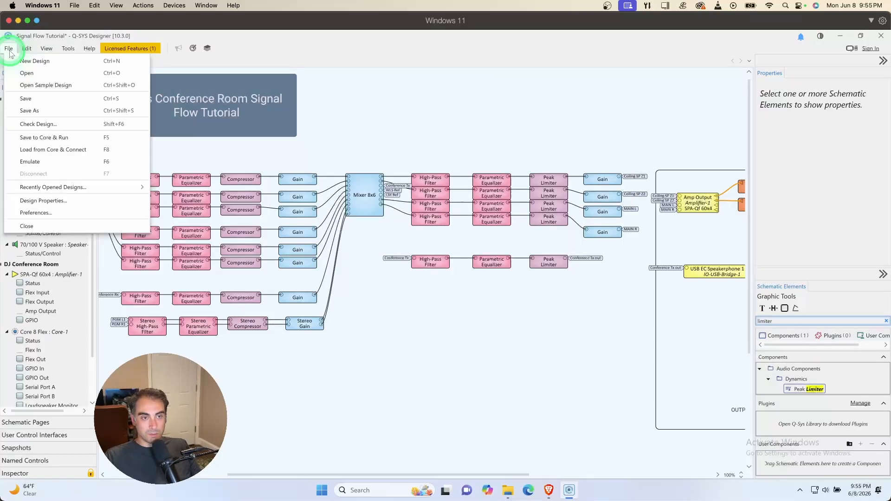
click(63, 168)
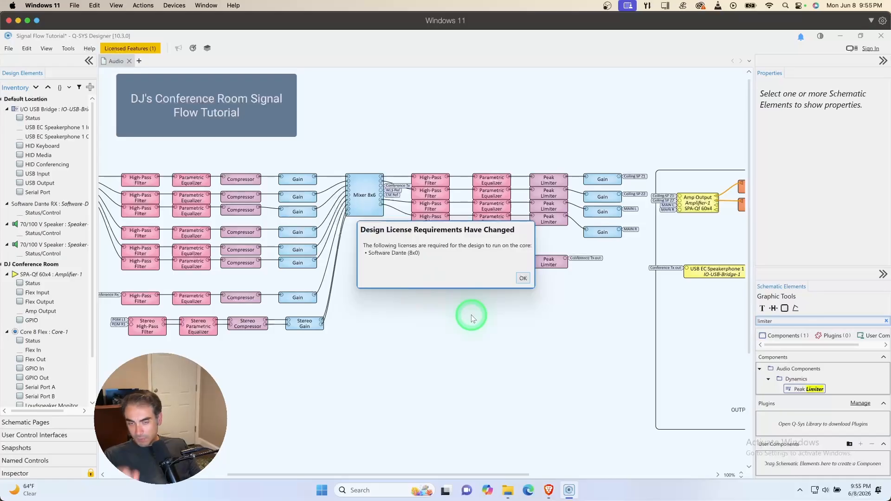
click(523, 278)
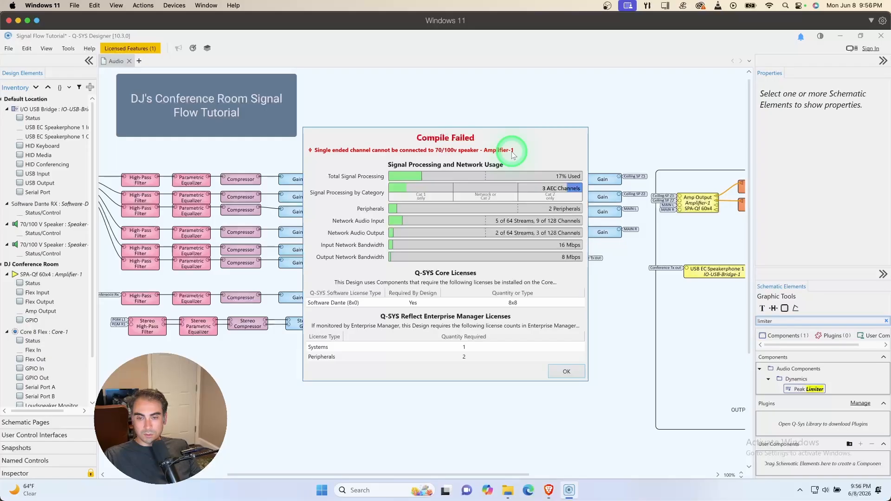
click(567, 372)
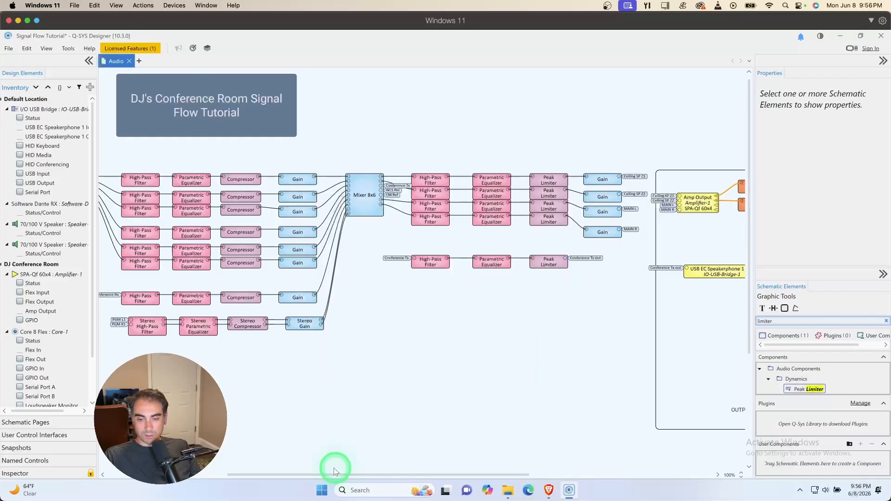
- Examine the lower 70/100V speaker's properties and the Amp Output's controls for channels A to D
drag(343, 475, 466, 473)
click(499, 204)
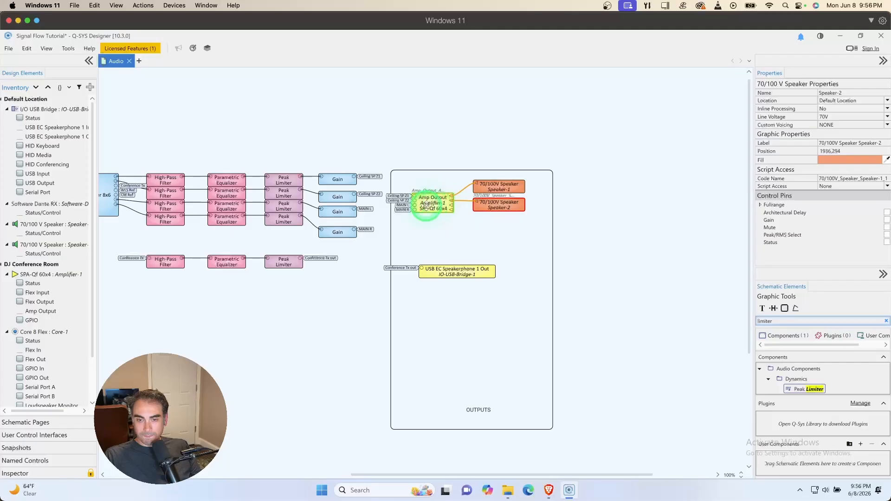
click(436, 204)
double_click(436, 204)
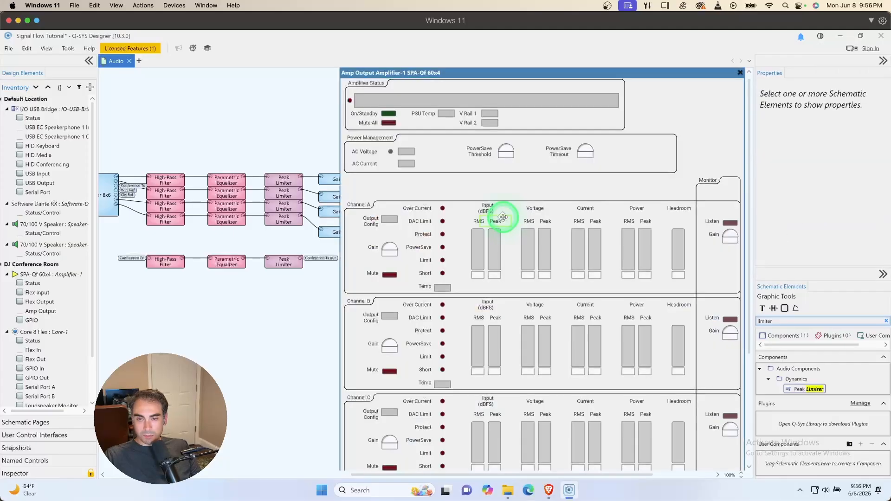
scroll(547, 253, down, 5)
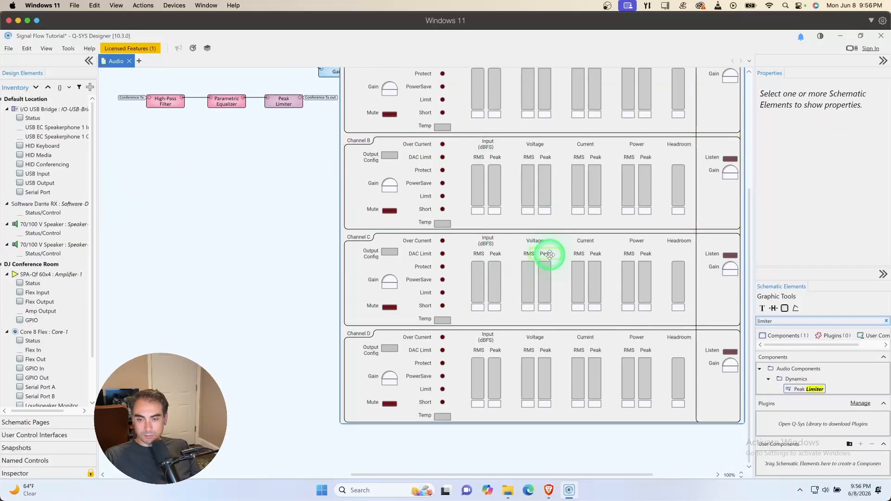
scroll(547, 253, up, 5)
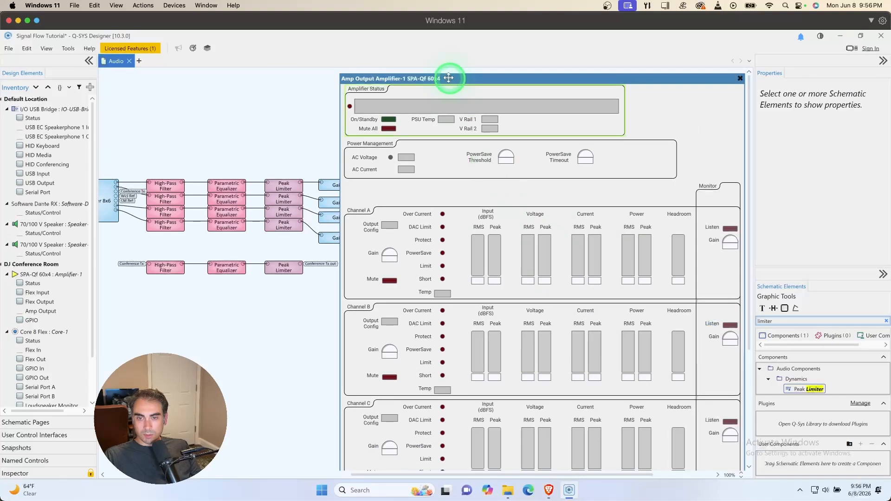
drag(451, 86, 367, 96)
click(655, 89)
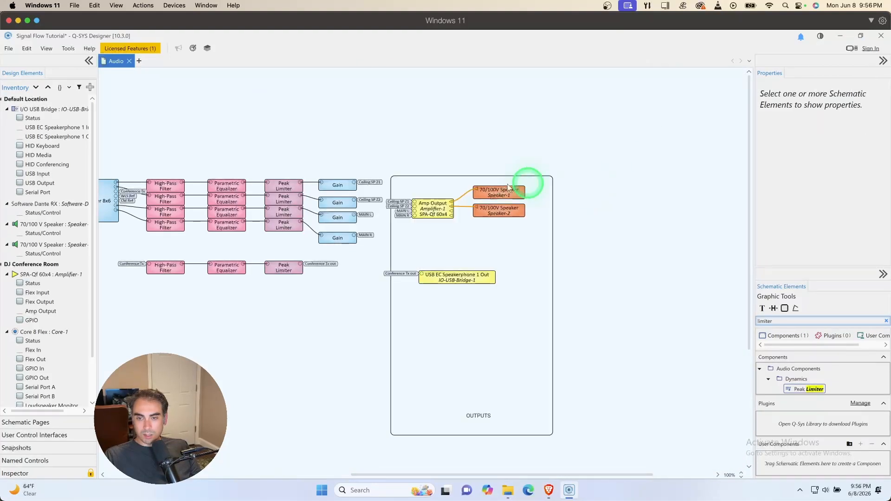
- Inspect the upper 70/100V speaker connected to the Amp Output
drag(477, 193, 478, 208)
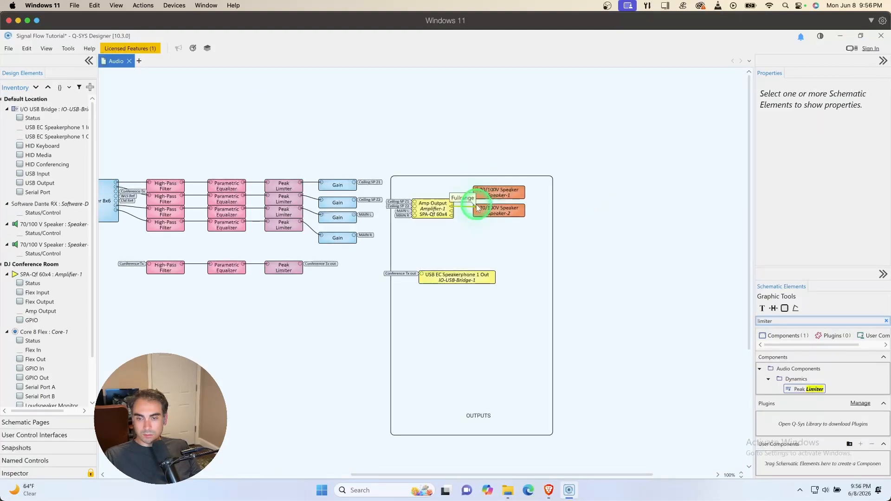
double_click(493, 190)
click(682, 207)
click(740, 202)
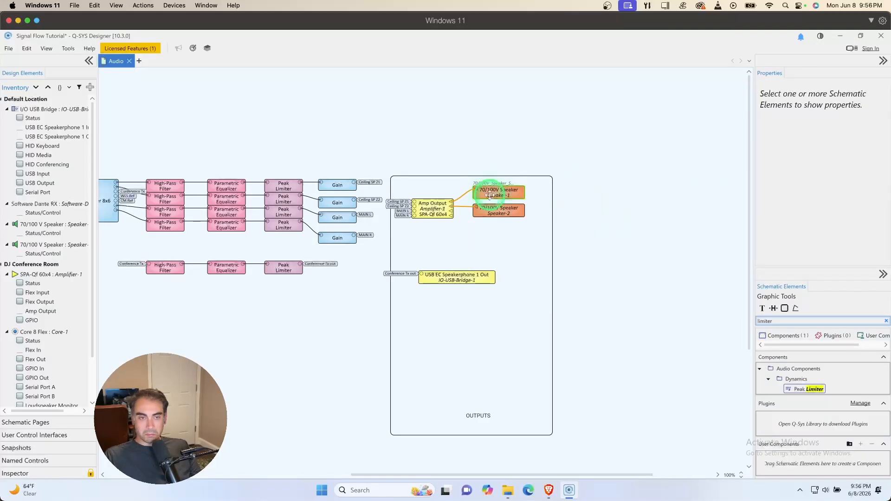
- Add two custom low-impedance Generic Speakers to the design inventory
click(90, 87)
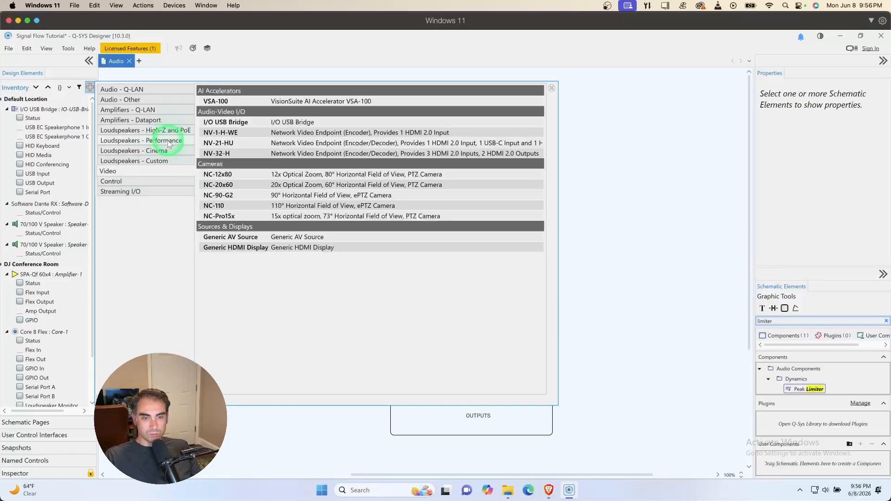
click(157, 132)
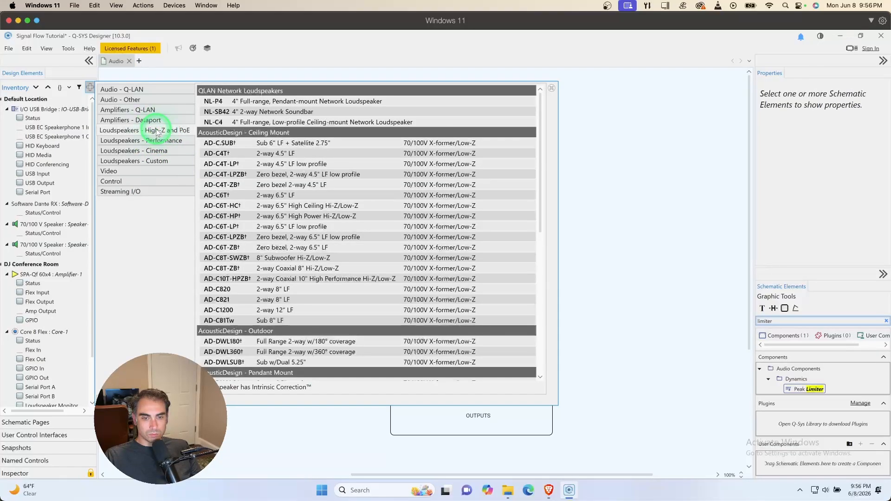
click(157, 144)
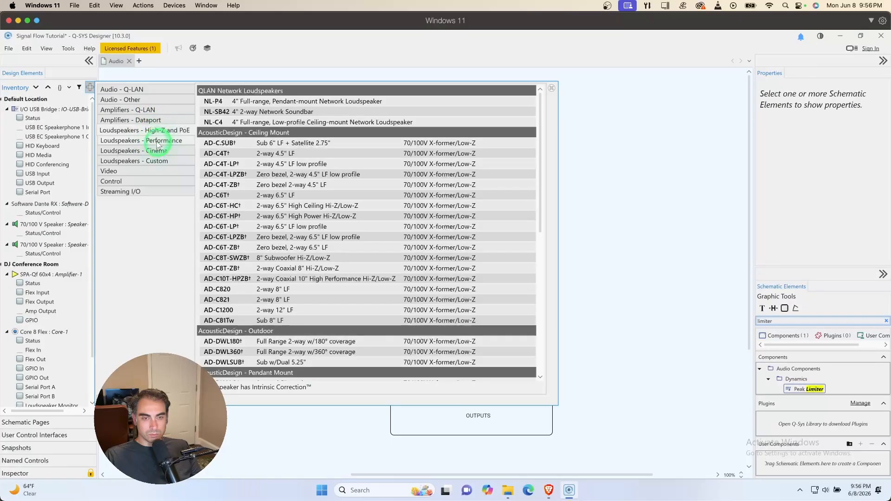
click(152, 160)
click(242, 122)
click(246, 103)
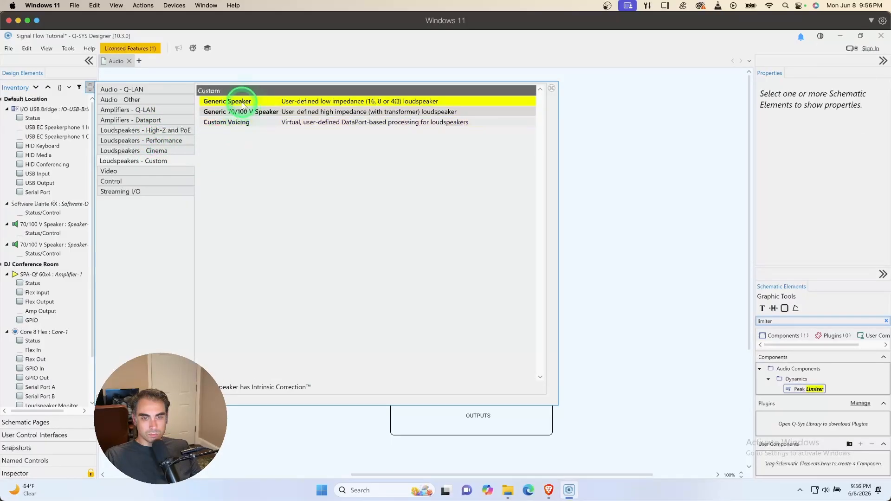
shift+click(250, 105)
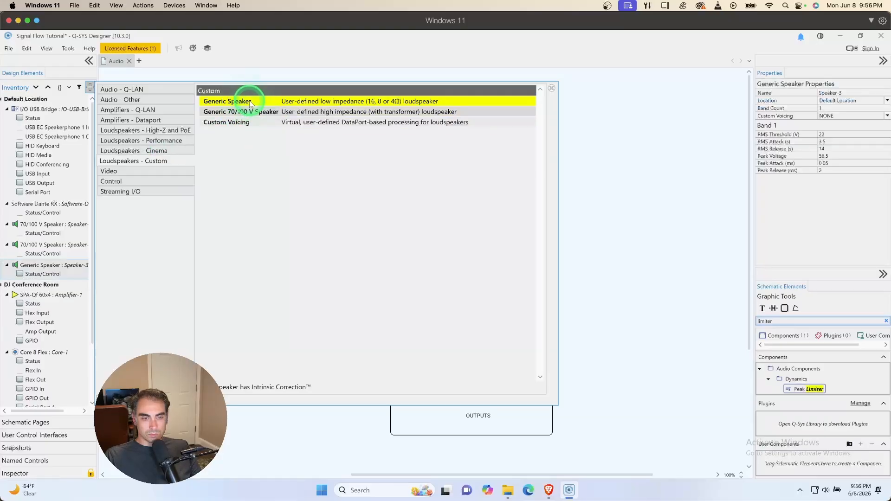
shift+click(251, 104)
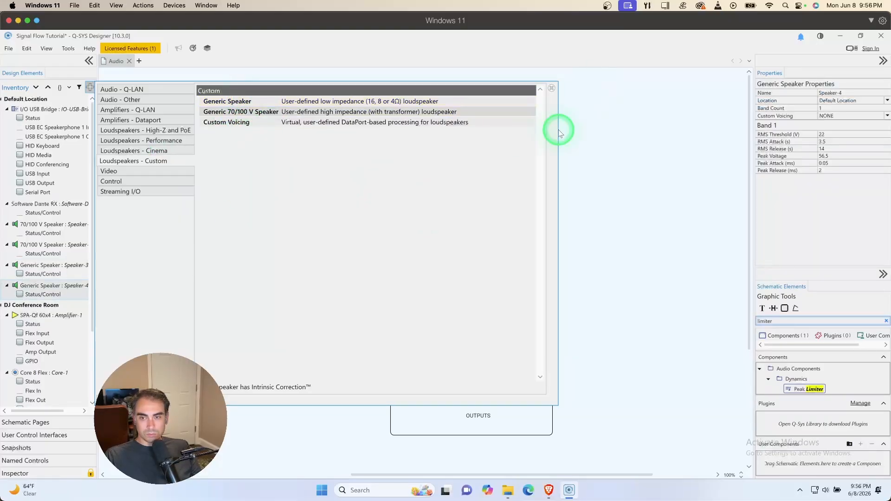
click(552, 89)
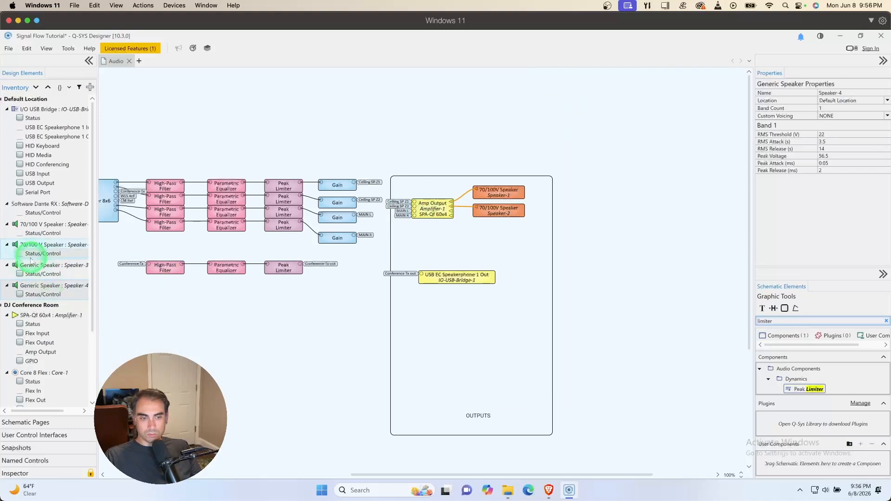
- Place both Generic Speakers from the inventory below the 70/100V speakers and wire them to the Amp Output's two free outputs
drag(19, 274, 480, 233)
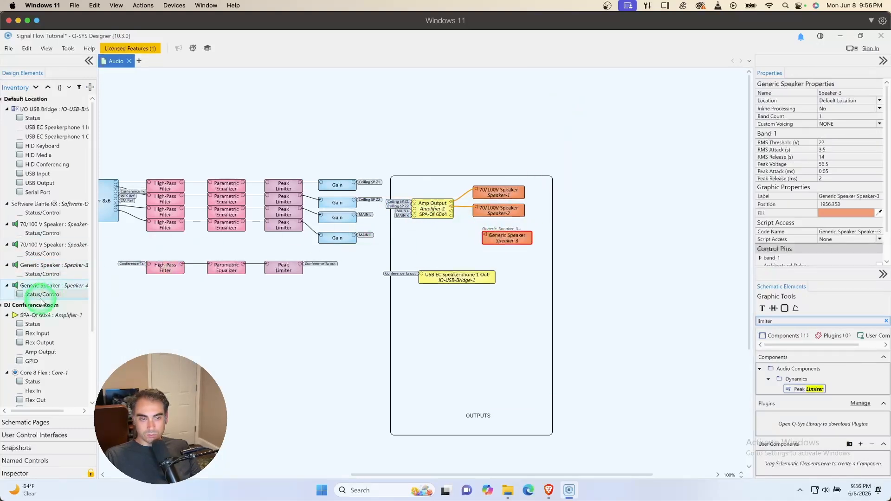
mouse_move(41, 298)
mouse_down()
mouse_move(491, 250)
mouse_move(452, 212)
mouse_up()
mouse_move(505, 240)
mouse_down()
mouse_move(496, 229)
mouse_move(497, 246)
mouse_move(480, 246)
mouse_move(451, 214)
mouse_up()
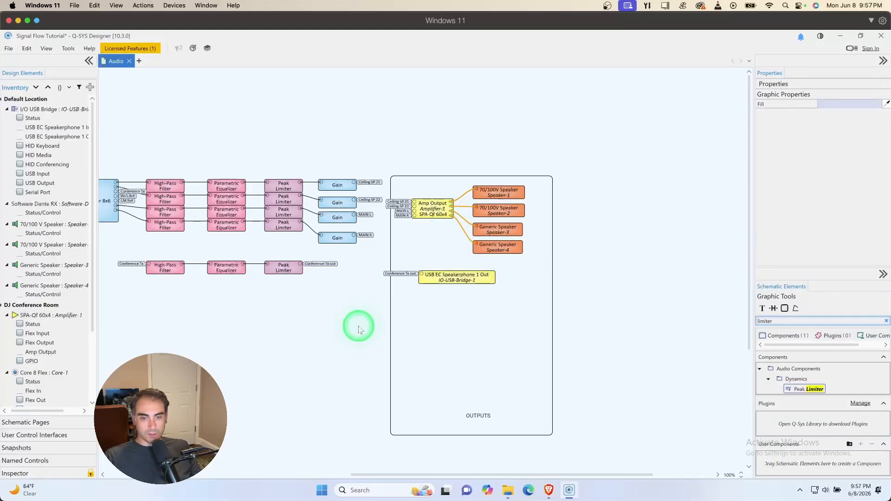
- Inspect the Amp Output's controls and close them again
drag(380, 475, 342, 475)
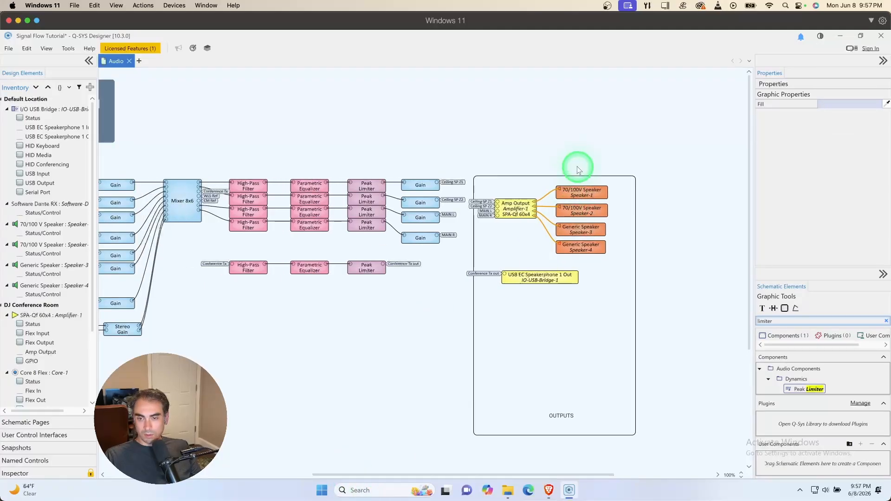
click(517, 207)
double_click(517, 208)
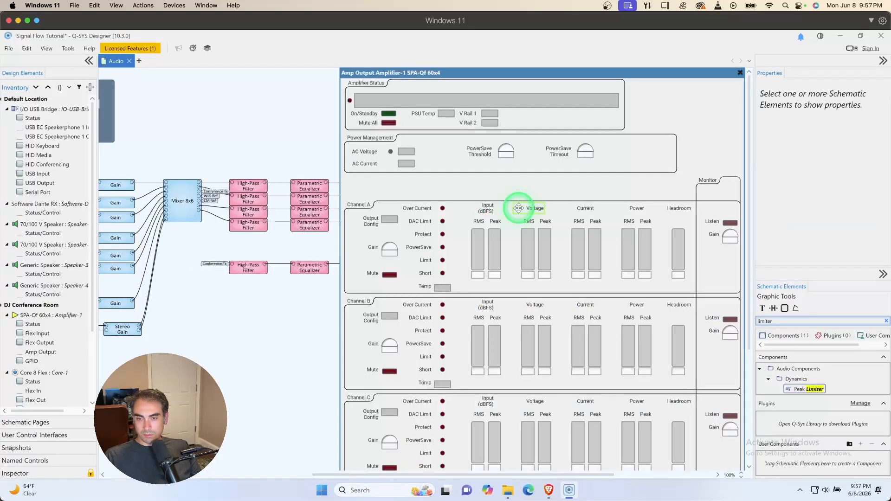
click(737, 71)
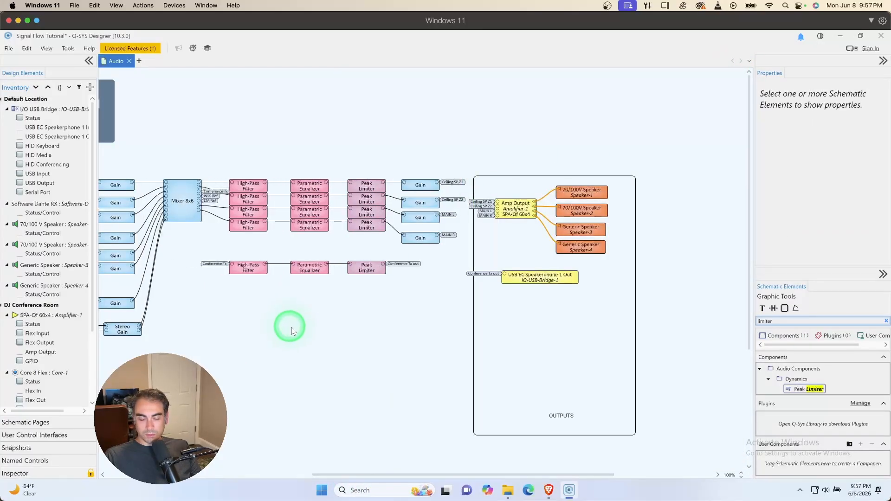
- Try to run the design with all four speakers connected in Emulate mode and dismiss the compile report
key(F6)
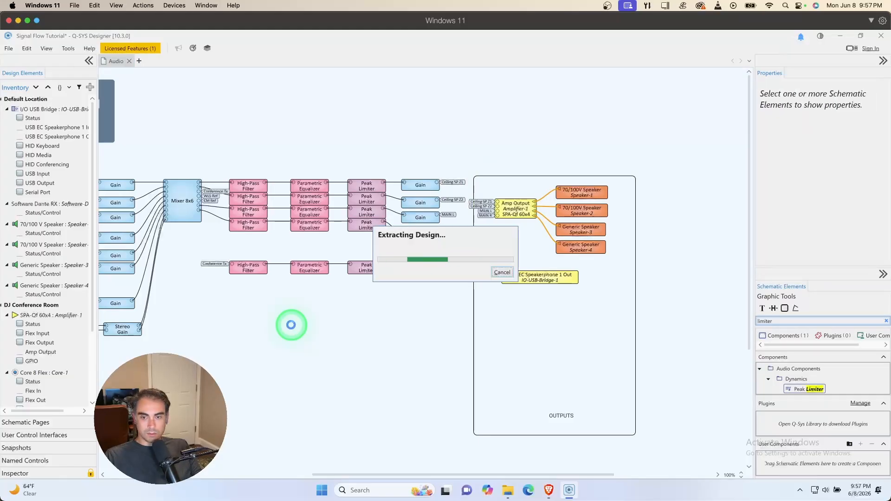
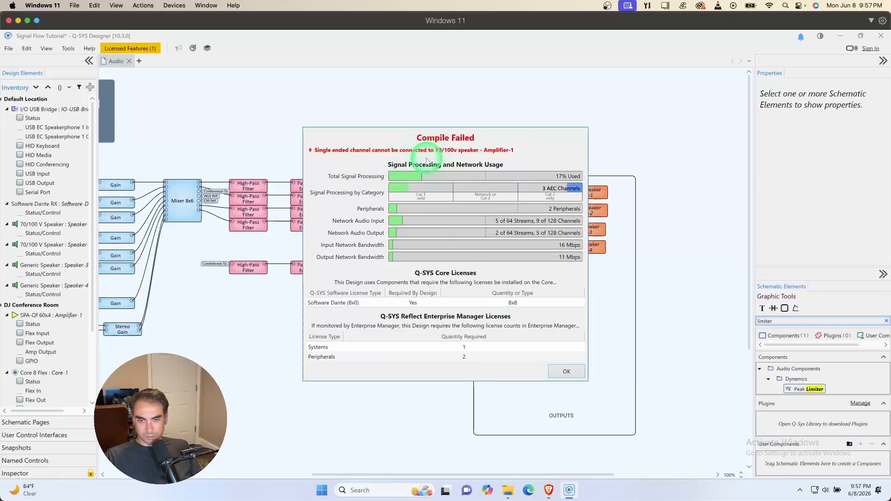
click(566, 371)
click(580, 247)
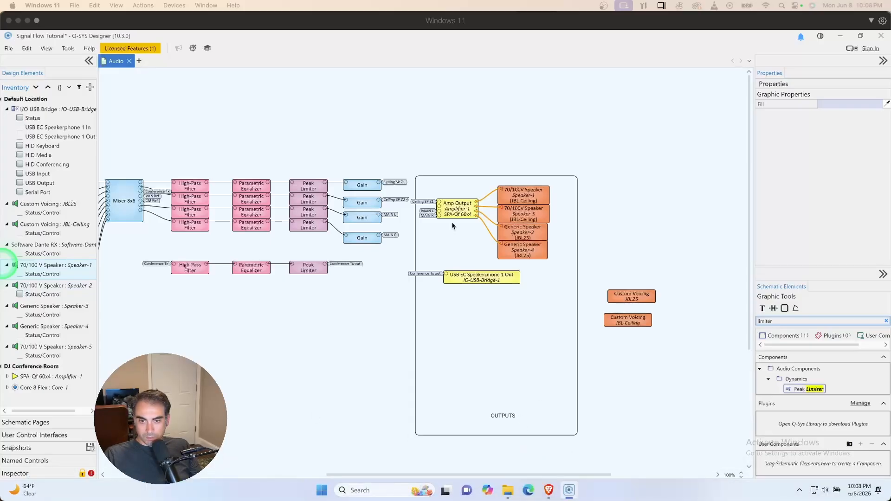
- Switch to the Brave browser and examine the SPA-Q amplifier spec sheet from its first page to the Power Matrix table
click(548, 491)
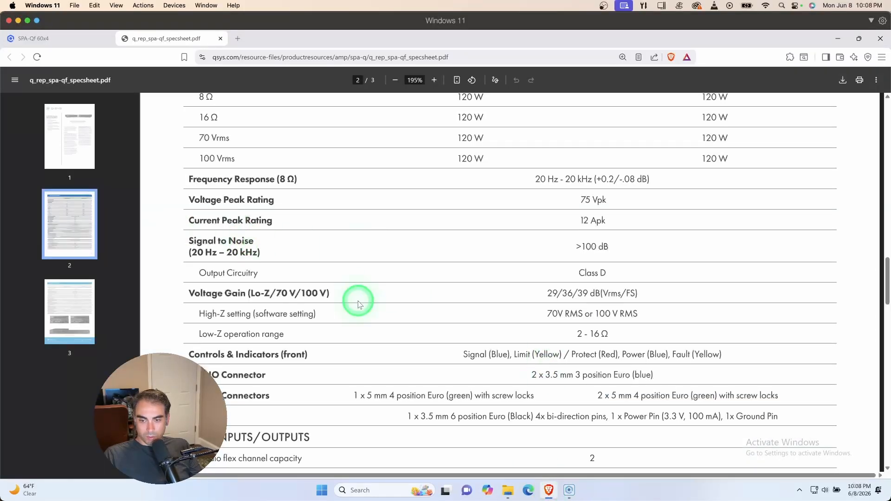
scroll(512, 348, up, 1)
scroll(512, 348, up, 10)
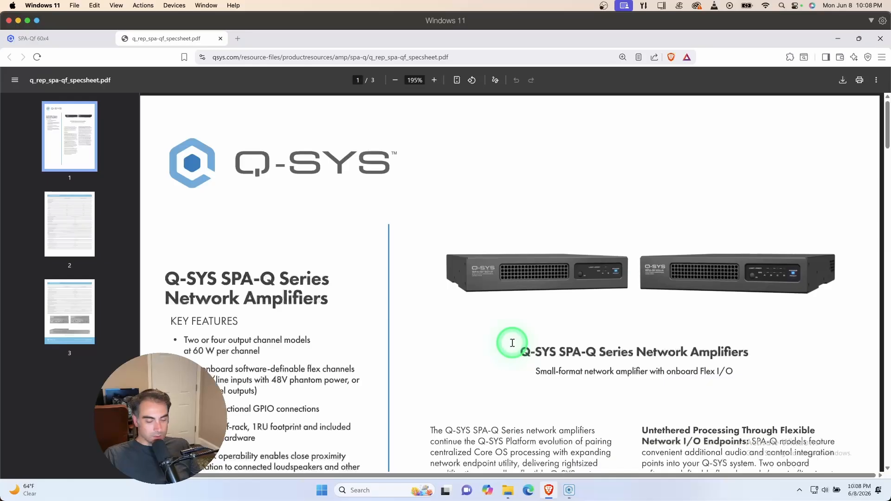
ctrl+scroll(514, 342, down, 4)
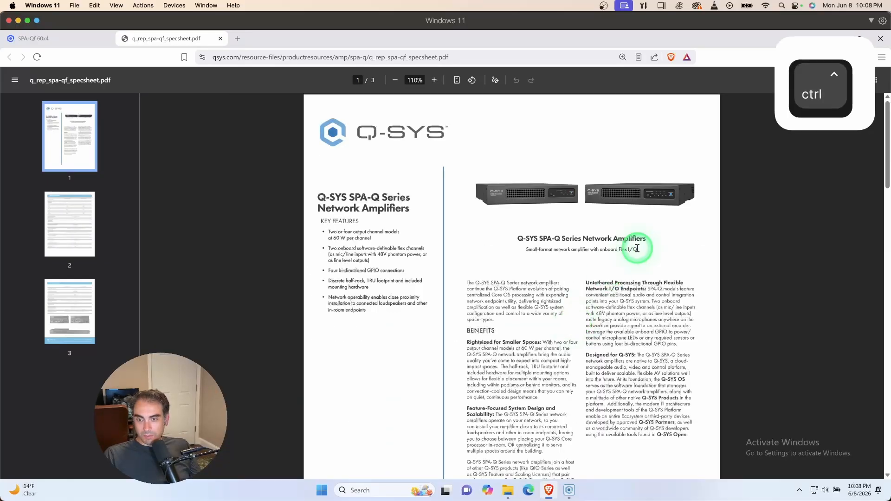
ctrl+scroll(611, 271, up, 4)
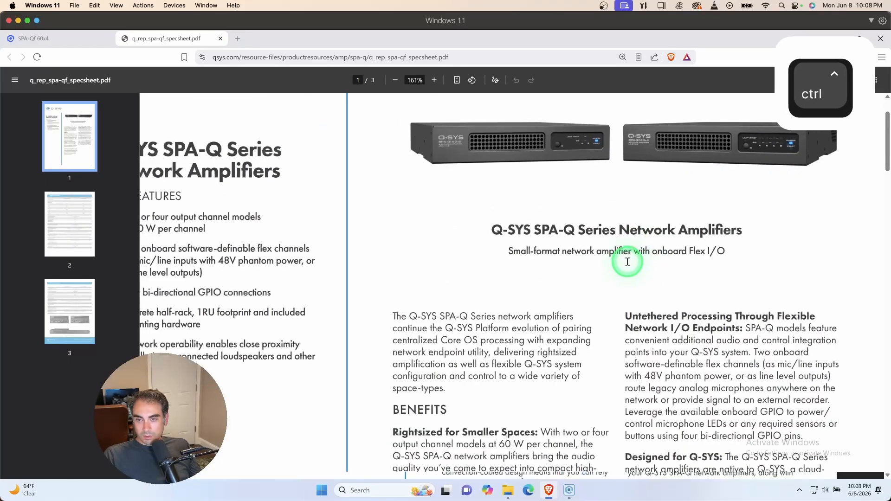
ctrl+scroll(627, 262, down, 2)
scroll(627, 262, down, 5)
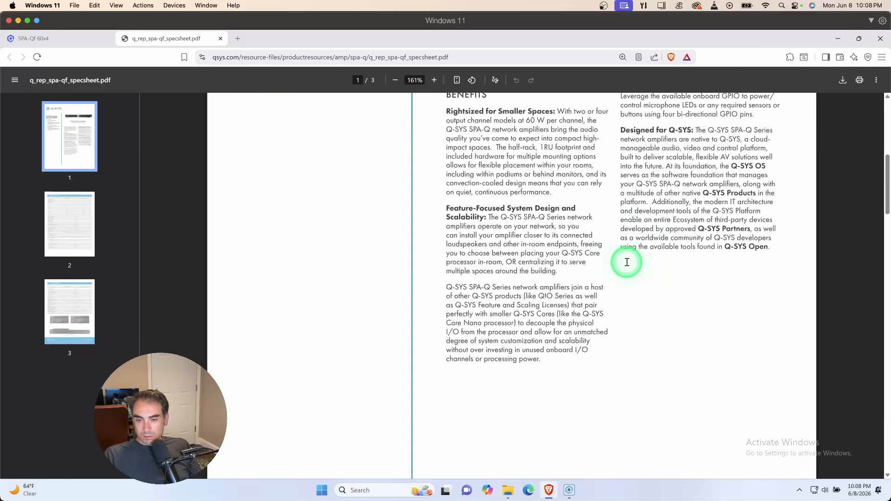
scroll(627, 262, down, 10)
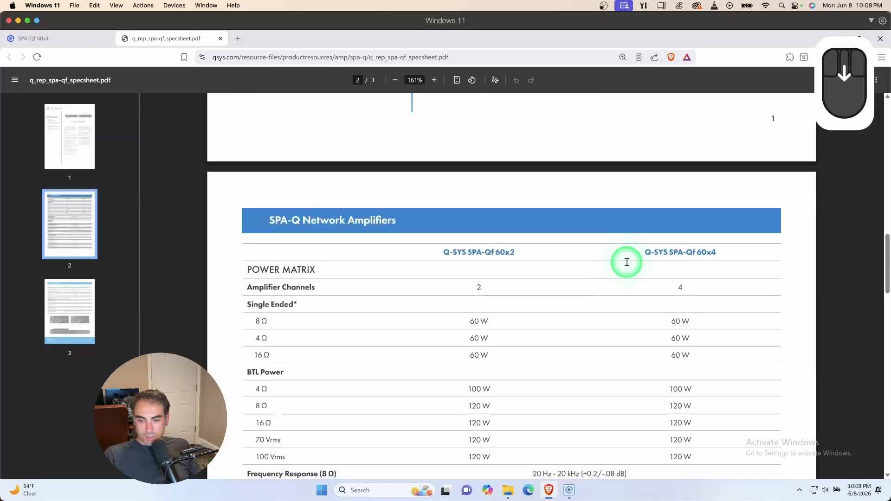
scroll(517, 214, up, 1)
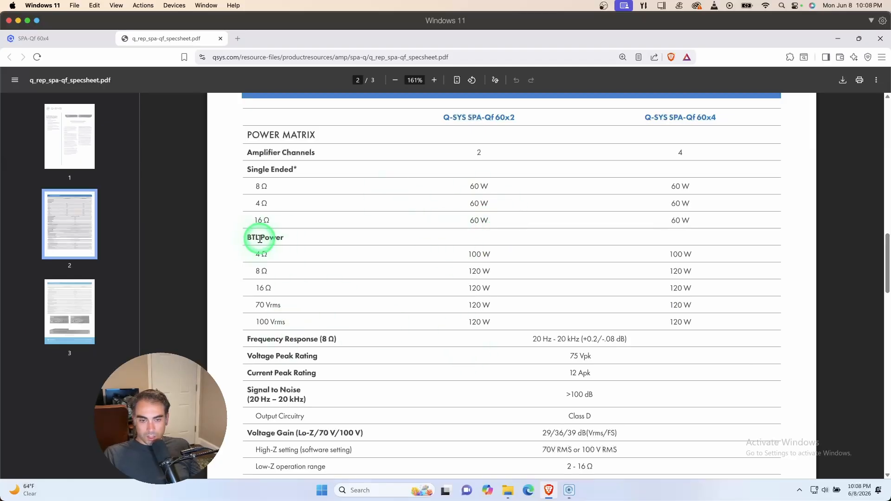
- Examine the BTL power, voltage gain and High-Z setting rows in the amplifier's specification table, highlighting the "software setting" note
scroll(530, 342, down, 1)
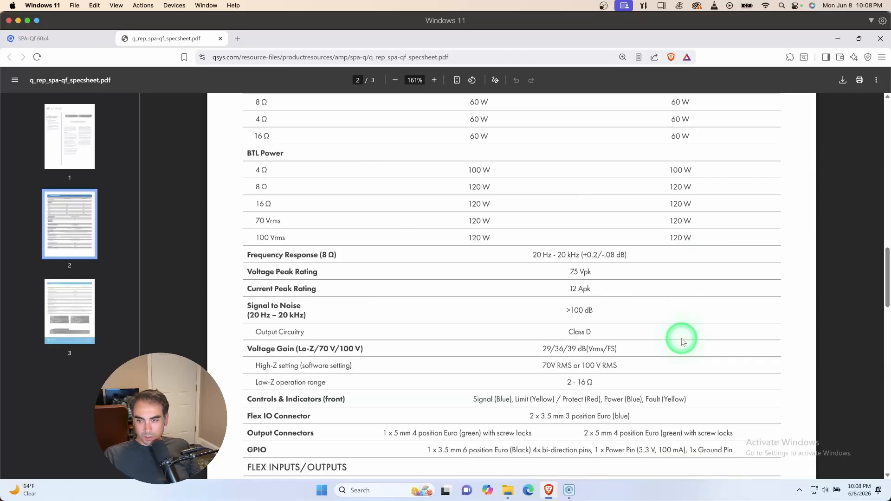
scroll(672, 352, down, 1)
scroll(671, 350, down, 1)
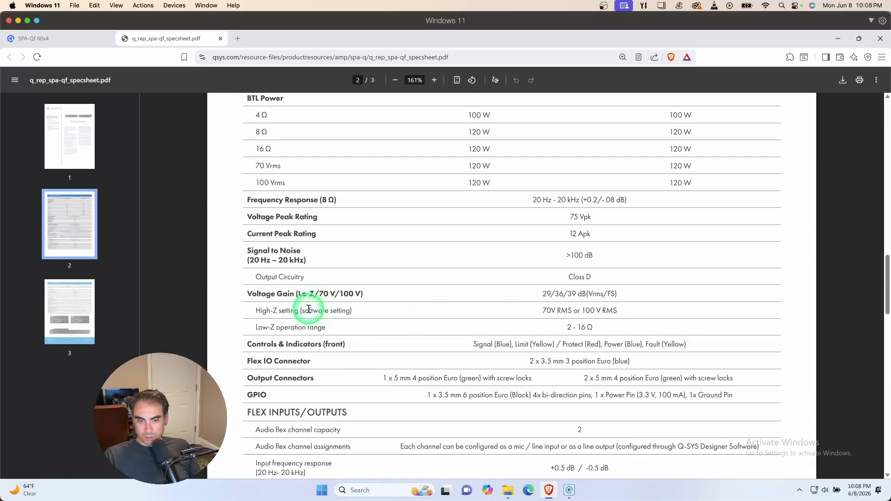
scroll(609, 342, down, 1)
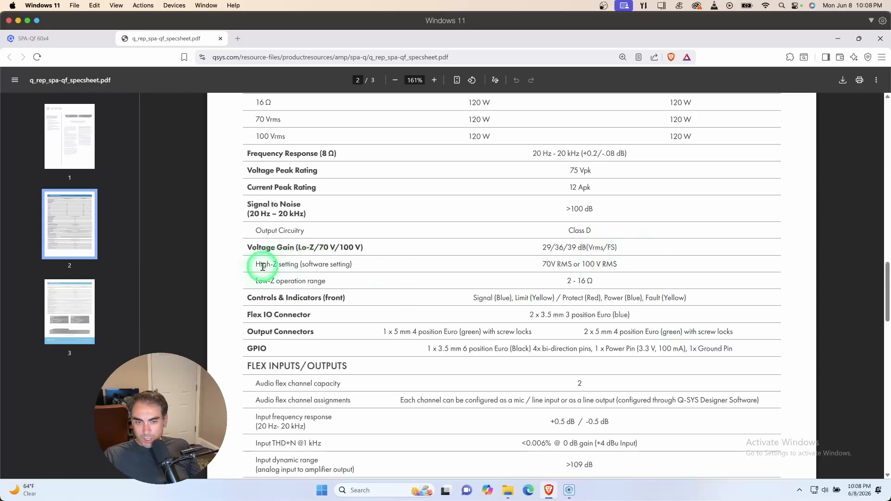
drag(259, 265, 288, 262)
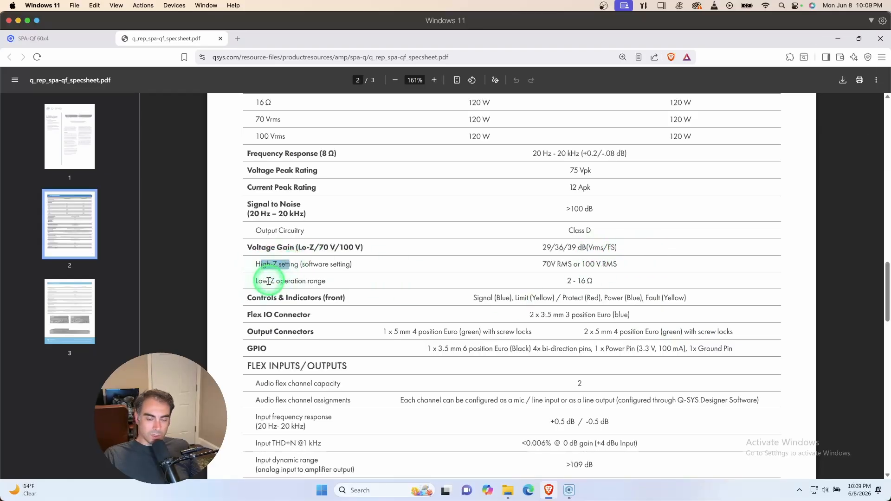
click(258, 265)
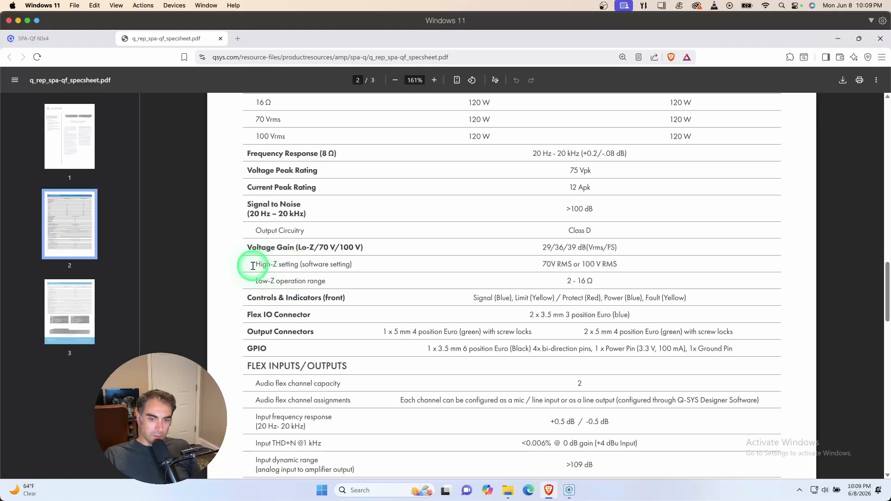
drag(256, 266, 364, 267)
click(366, 277)
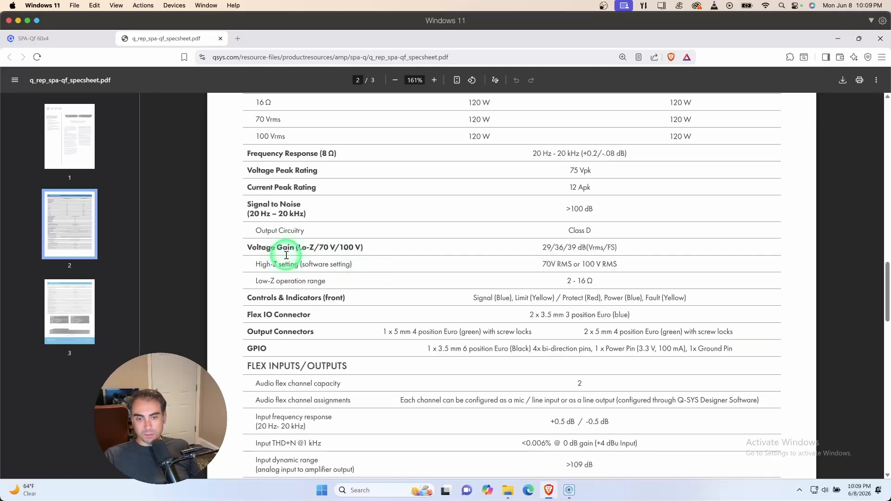
drag(298, 265, 357, 264)
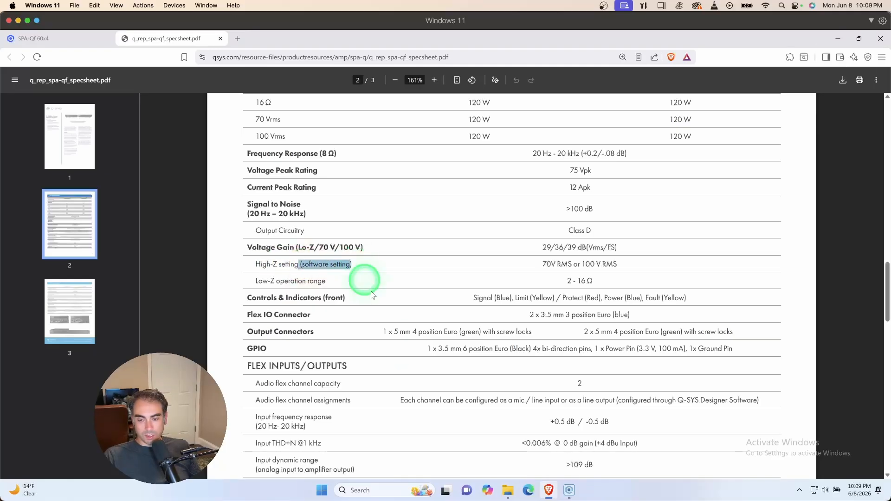
click(569, 490)
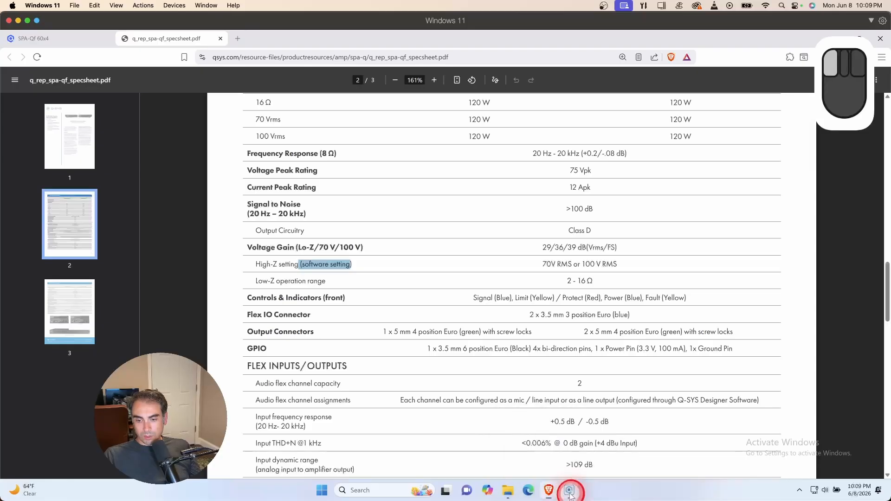
click(462, 214)
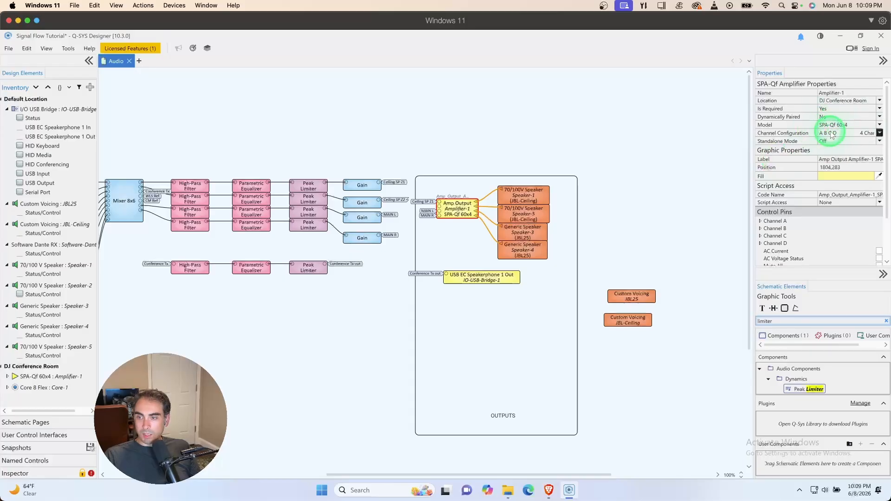
click(879, 133)
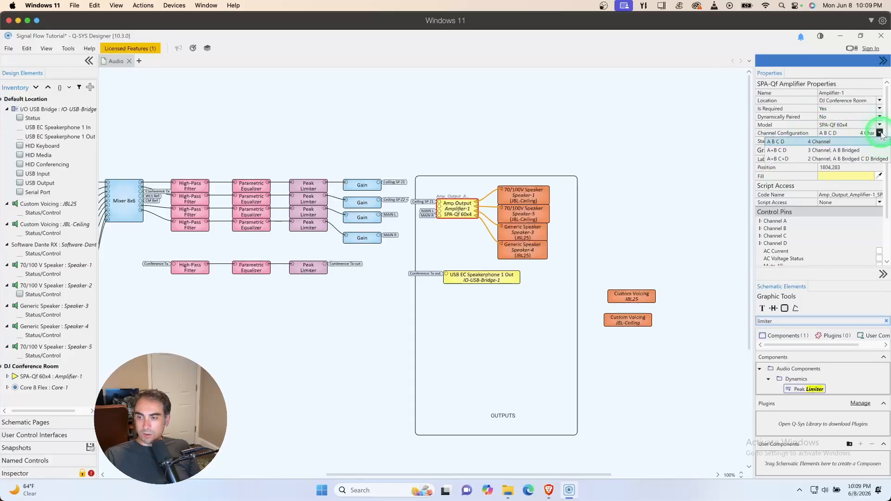
click(859, 154)
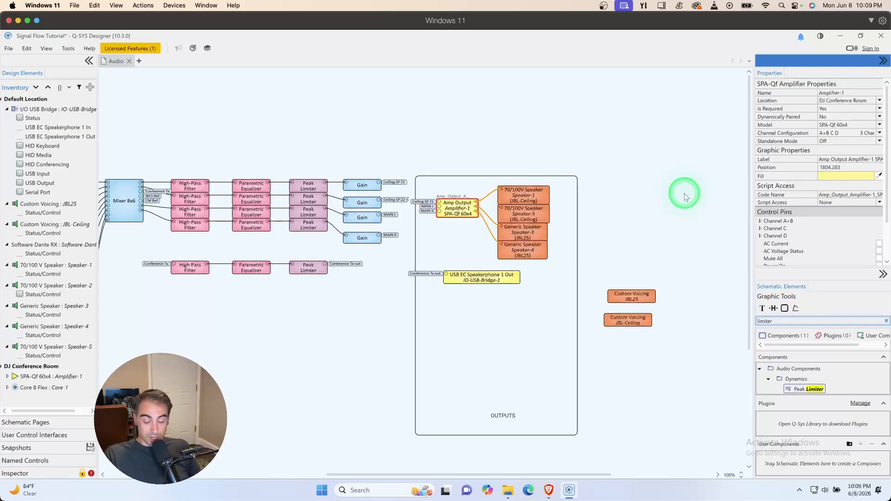
- Delete the second 70/100V speaker and the Ceiling SP Z2 chain of High-Pass Filter, Parametric Equalizer, Peak Limiter and Gain
click(522, 215)
key(Delete)
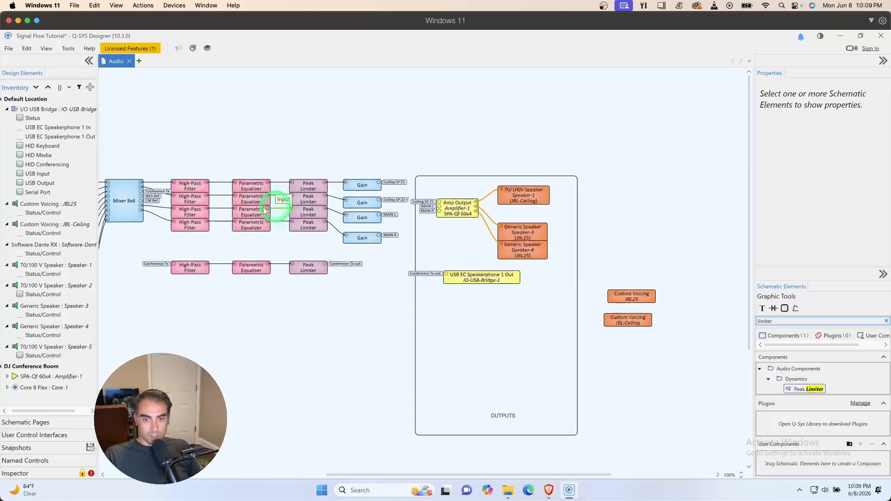
click(188, 199)
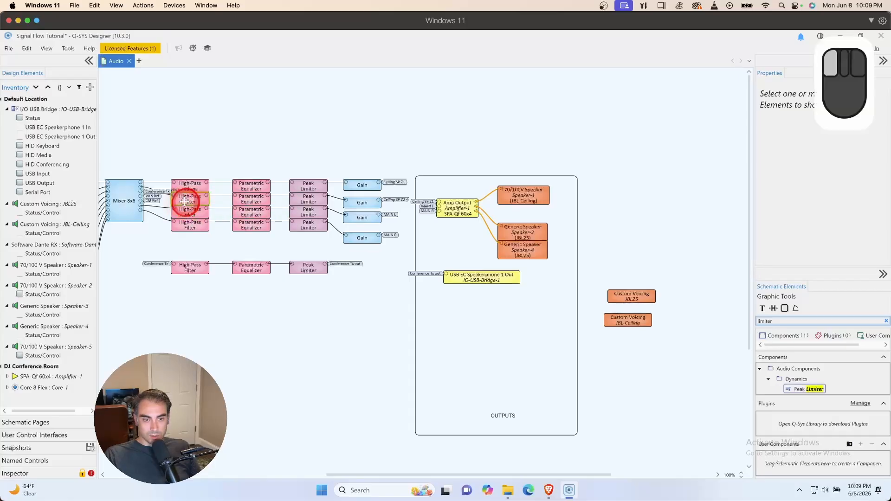
shift+click(258, 199)
shift+click(308, 198)
shift+click(349, 204)
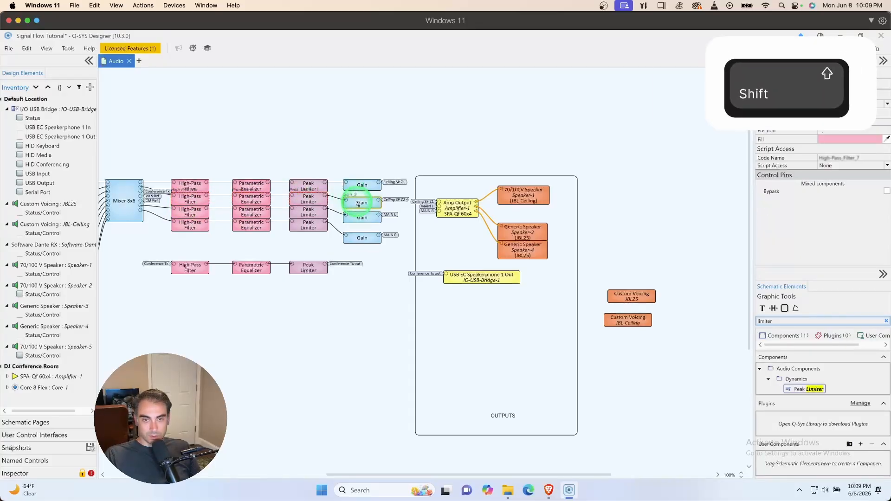
key(BackSpace)
click(364, 205)
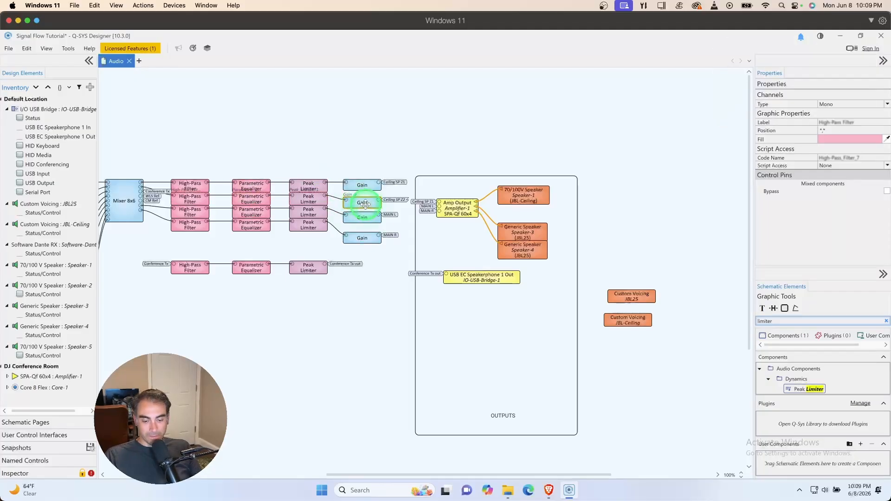
key(Delete)
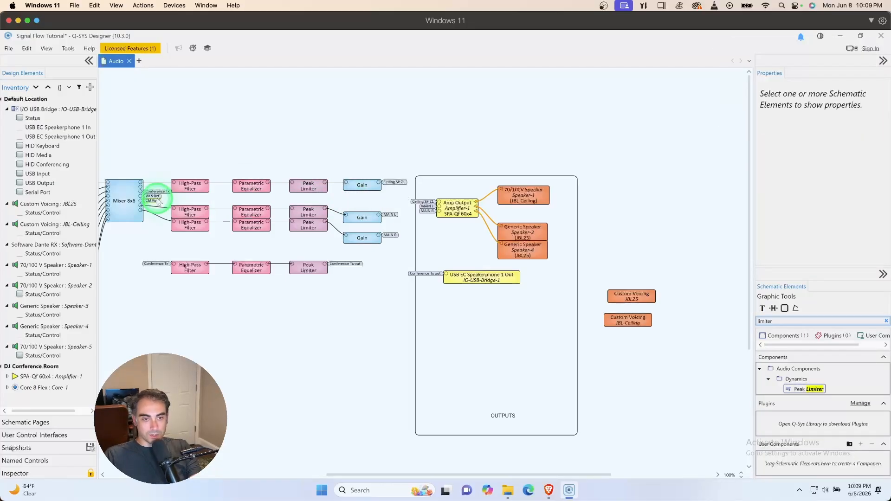
- Move the Conference Tx, WLS Ref and CM Ref signal names up to the Mixer's outputs starting at Output 2
click(129, 193)
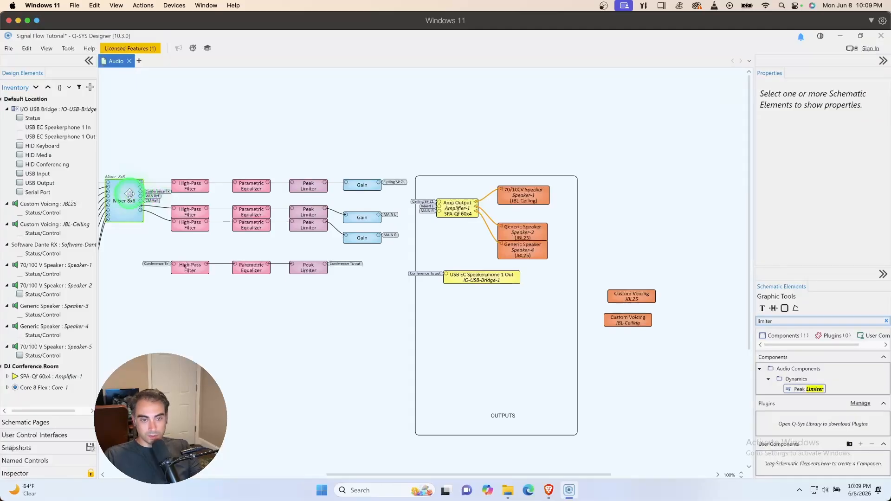
click(151, 200)
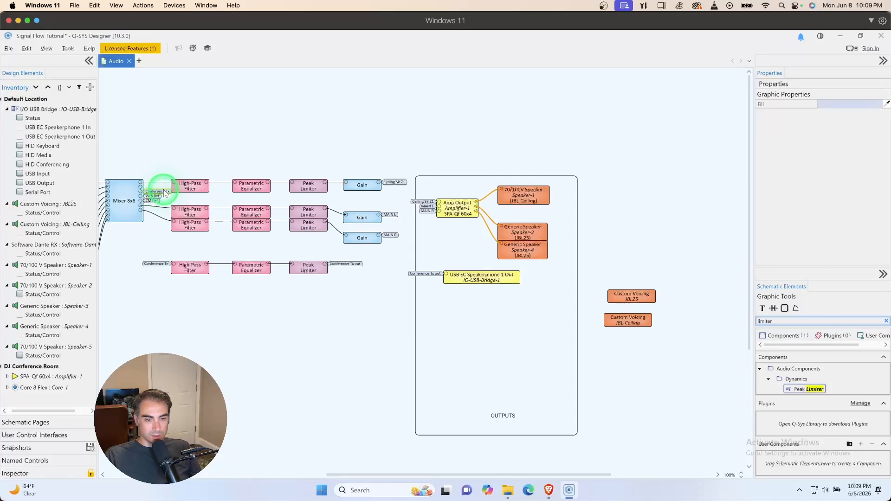
key(shift)
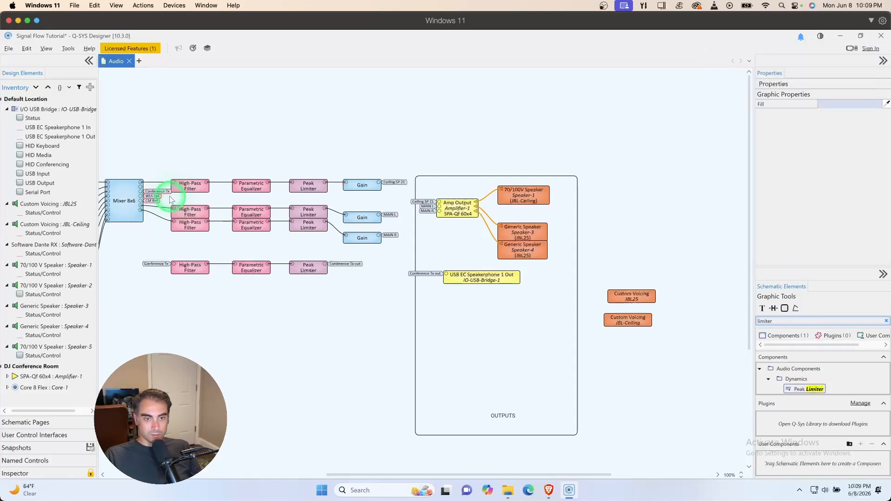
right_click(164, 197)
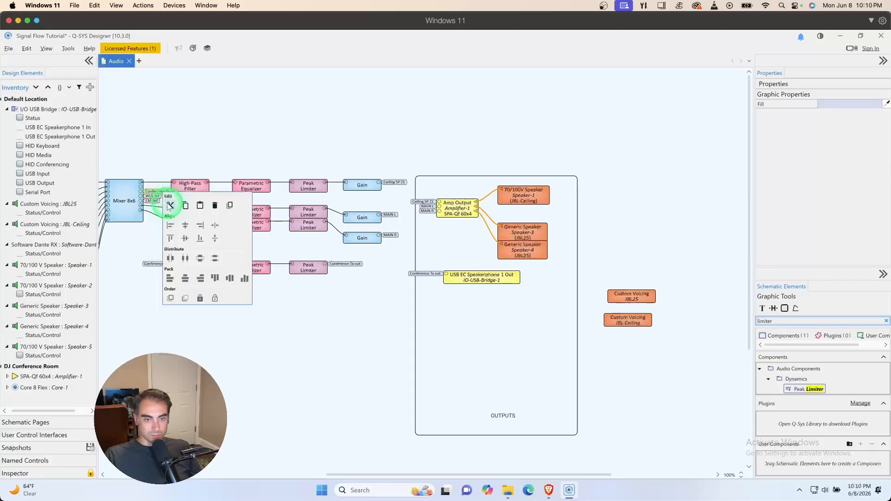
click(170, 206)
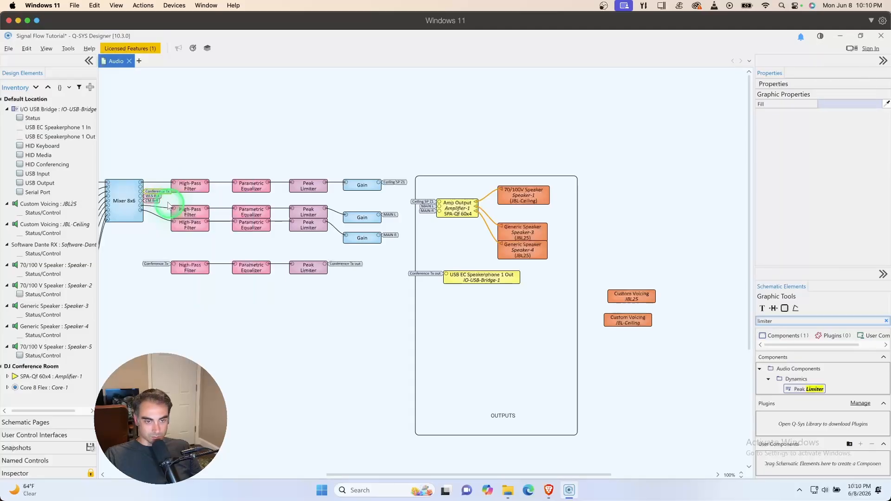
shift+click(141, 197)
right_click(142, 188)
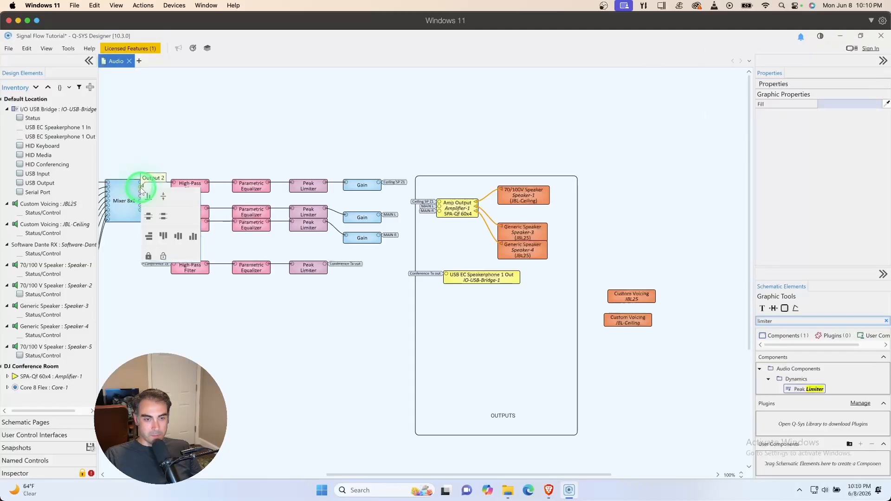
click(179, 203)
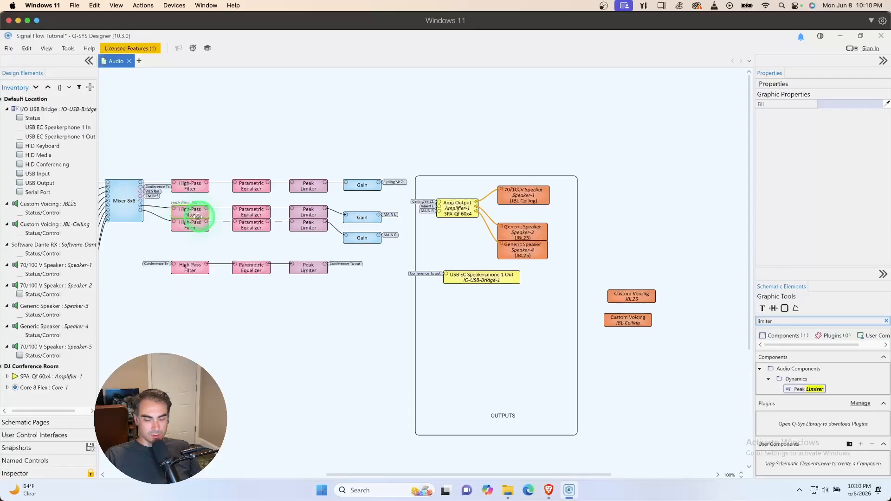
- Set the Mixer's mono output count to 4
click(119, 191)
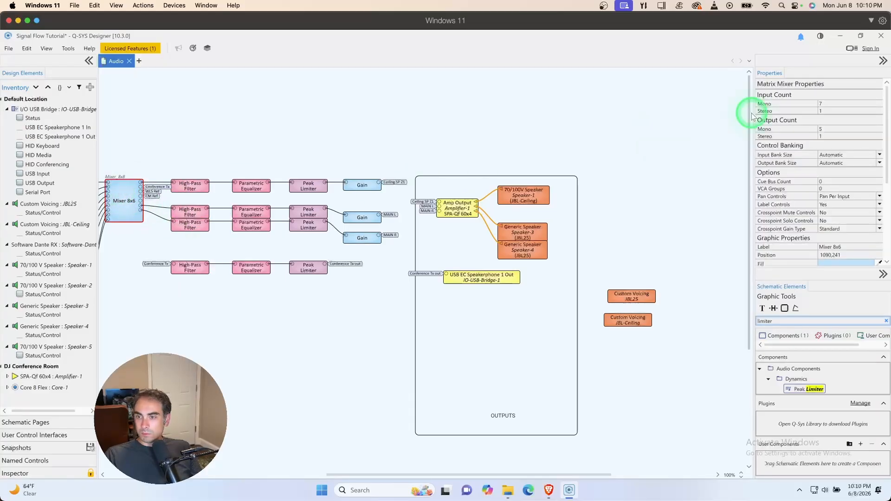
click(820, 129)
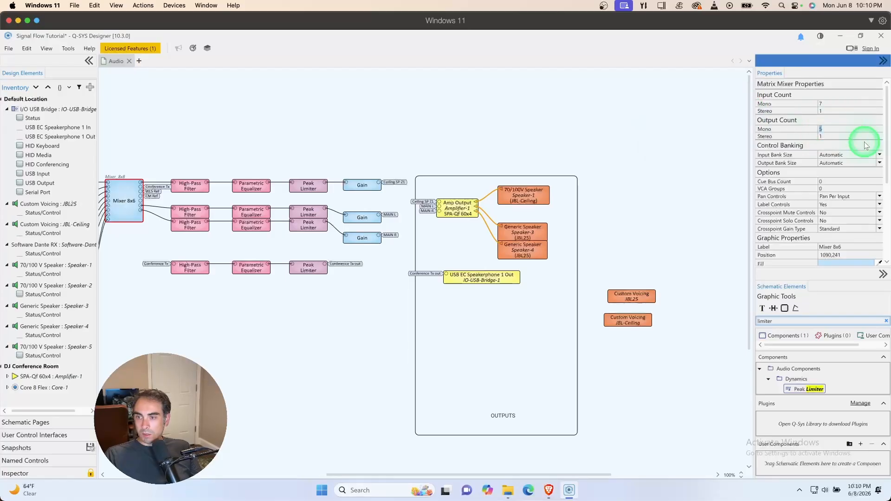
text(4)
key(Return)
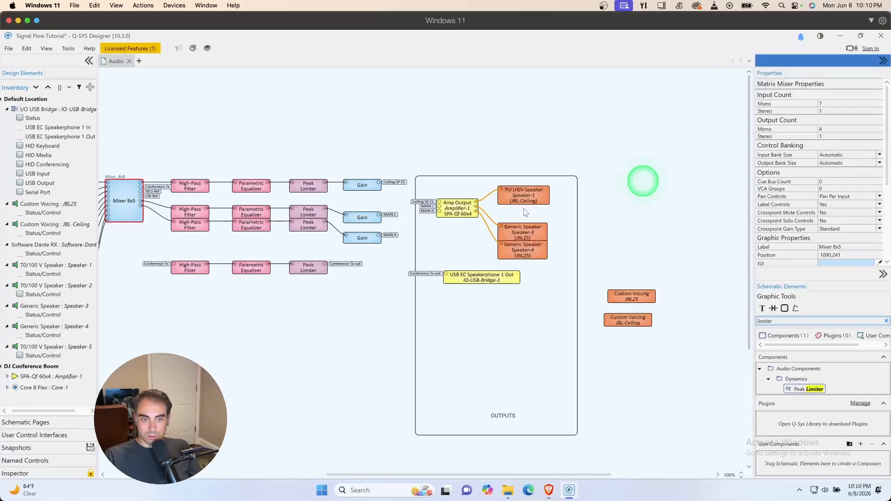
click(224, 146)
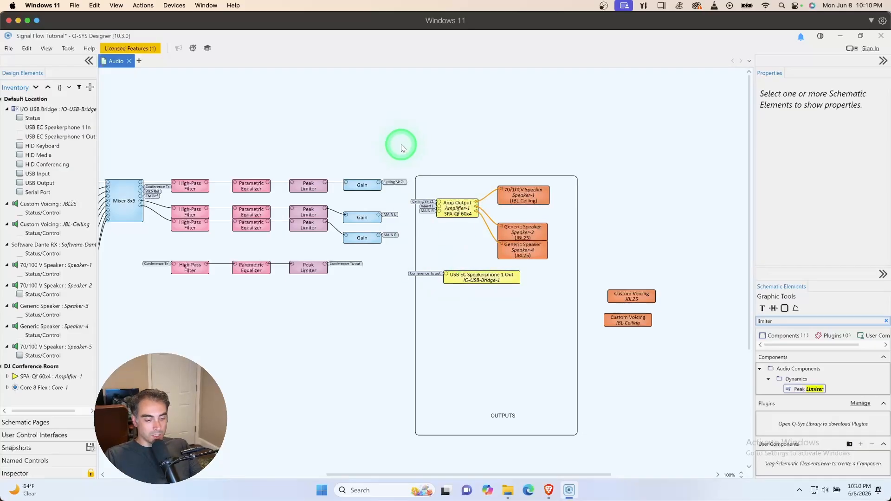
- Run the design in emulation and set the gain of the first Gain block feeding the Mixer to 0 dB
key(F6)
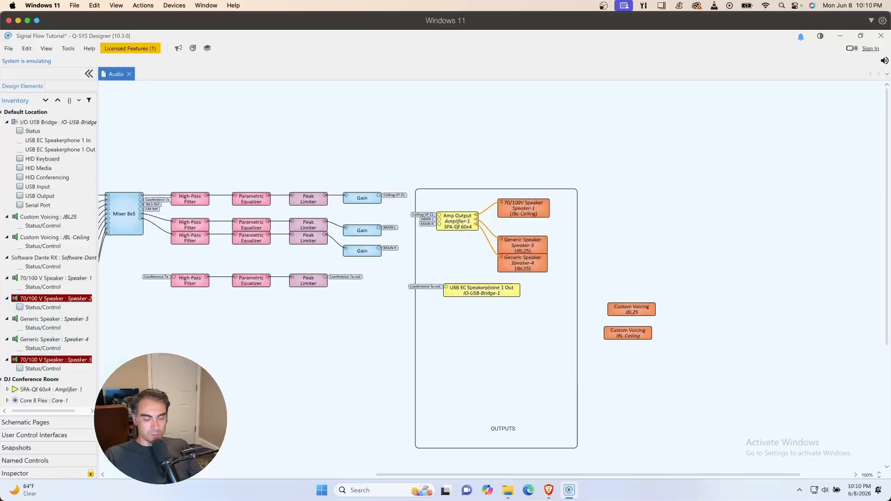
drag(484, 473, 444, 473)
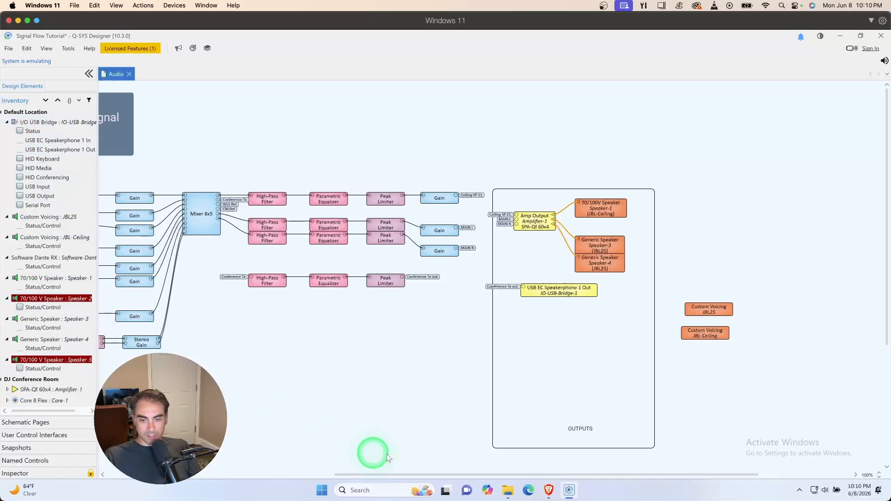
drag(419, 475, 293, 488)
click(383, 199)
double_click(383, 203)
drag(402, 246, 423, 264)
text(0)
key(Return)
click(400, 236)
click(408, 206)
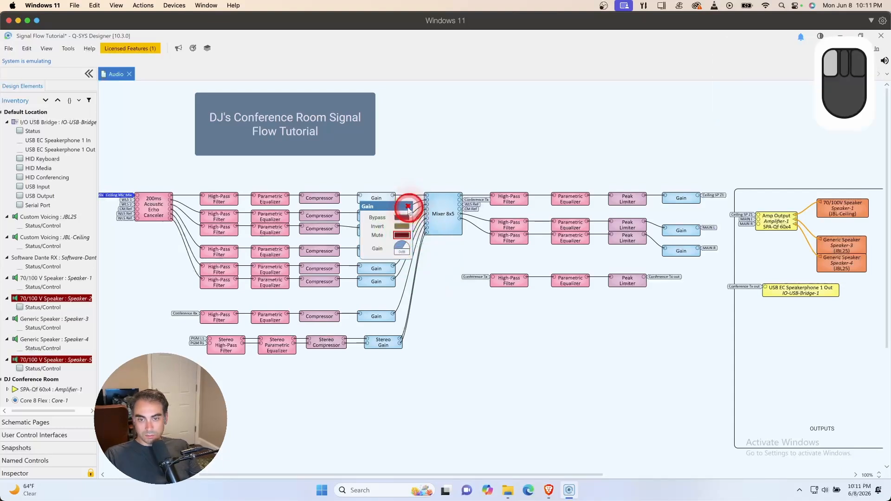
- Open the Mixer 8x5 controls and examine its input faders and crosspoint gain knobs
click(444, 212)
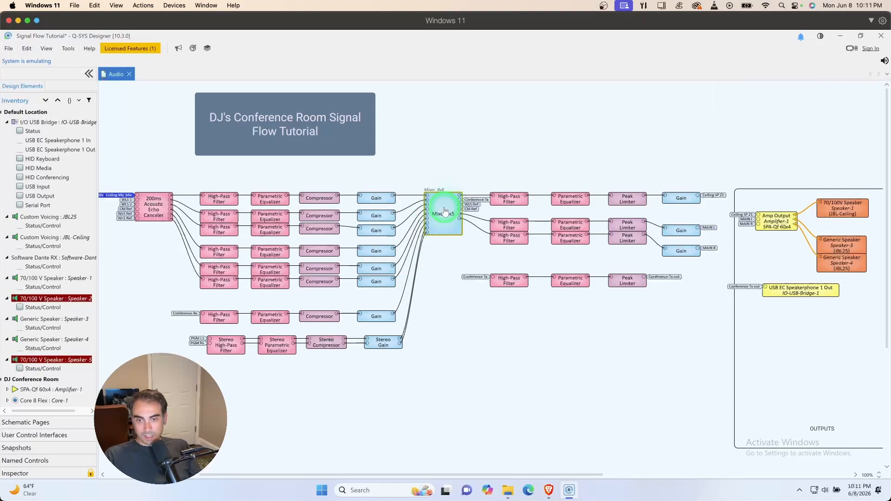
double_click(444, 211)
drag(474, 184, 525, 118)
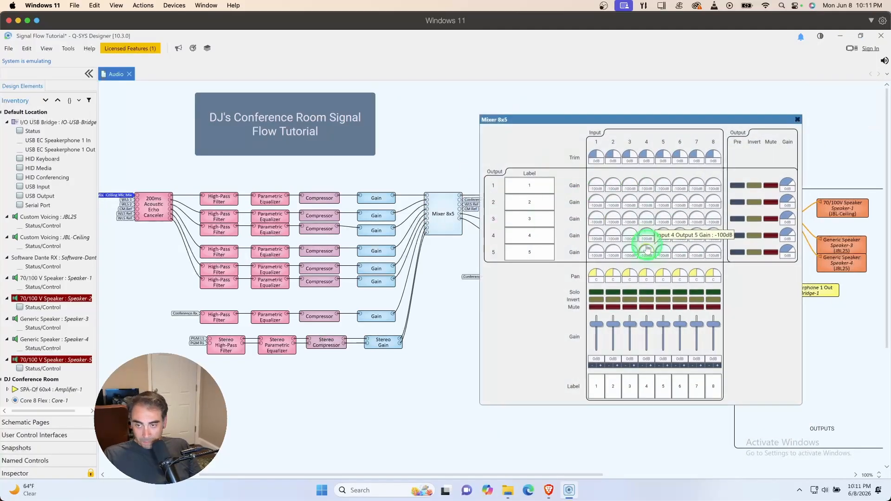
click(560, 119)
drag(560, 120, 544, 109)
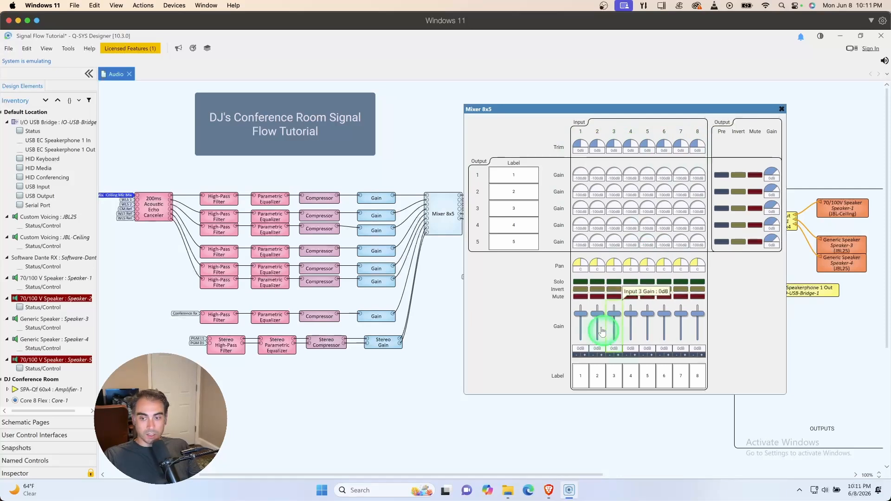
click(586, 329)
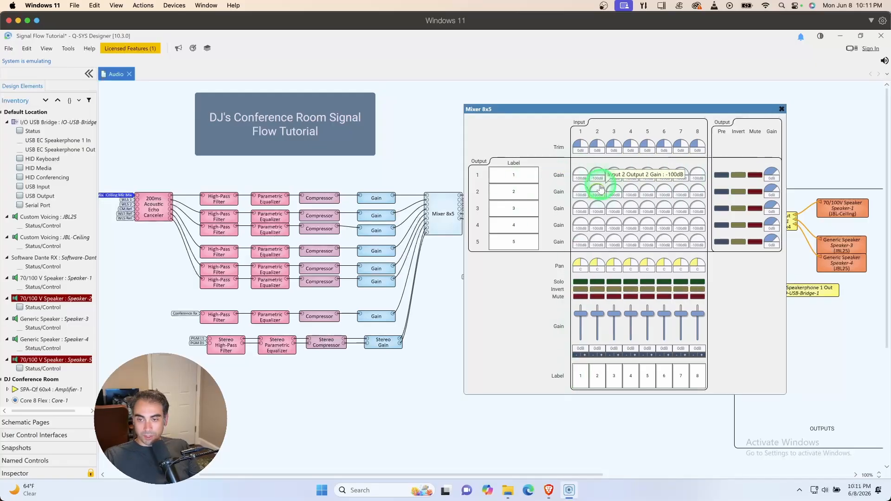
drag(653, 180, 762, 182)
drag(645, 180, 658, 207)
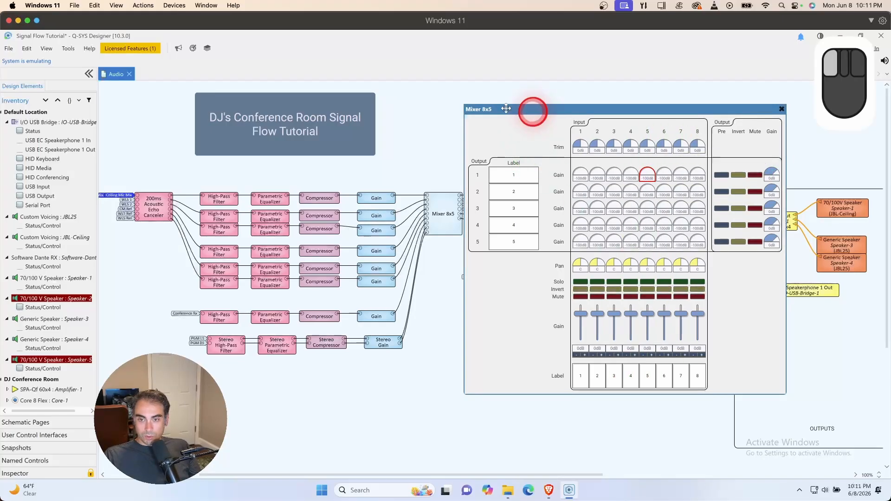
- Place the Mixer controls clear of its output wiring and label inputs 1 to 3 Ceil SPZ, Conf Tx and WLS Ref
drag(530, 110, 461, 105)
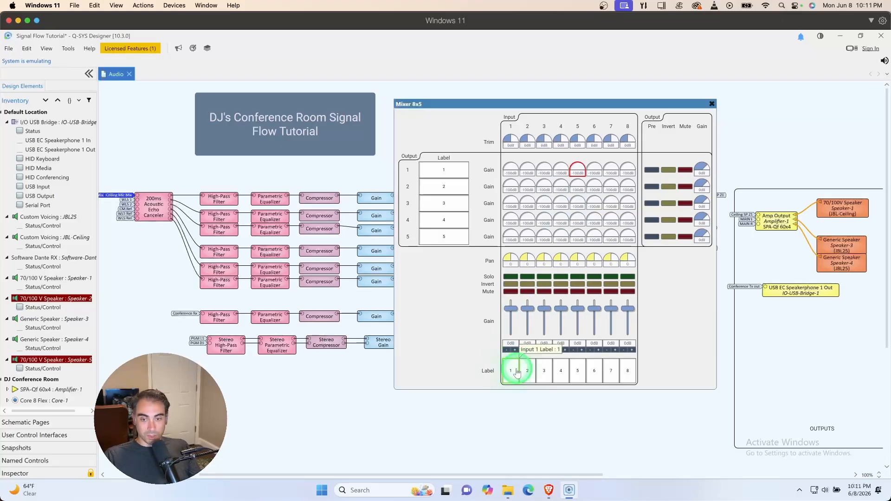
drag(550, 103, 278, 118)
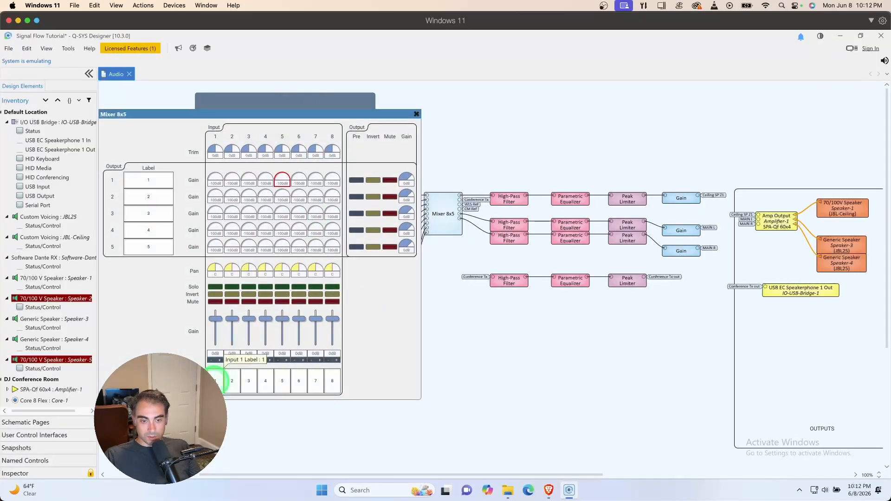
click(216, 379)
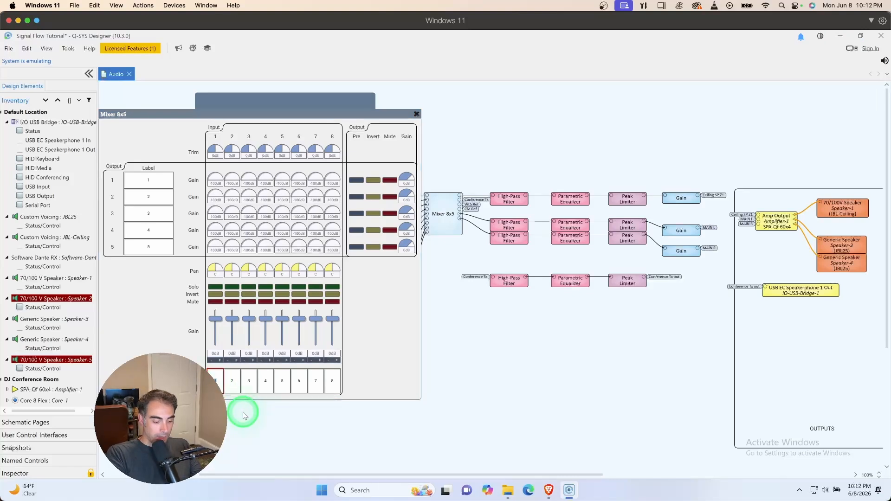
text(Ceil SP)
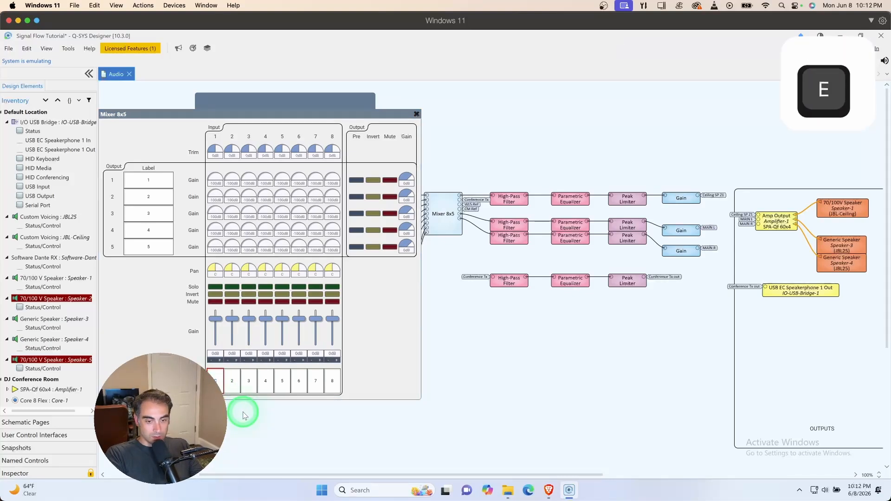
text(Z)
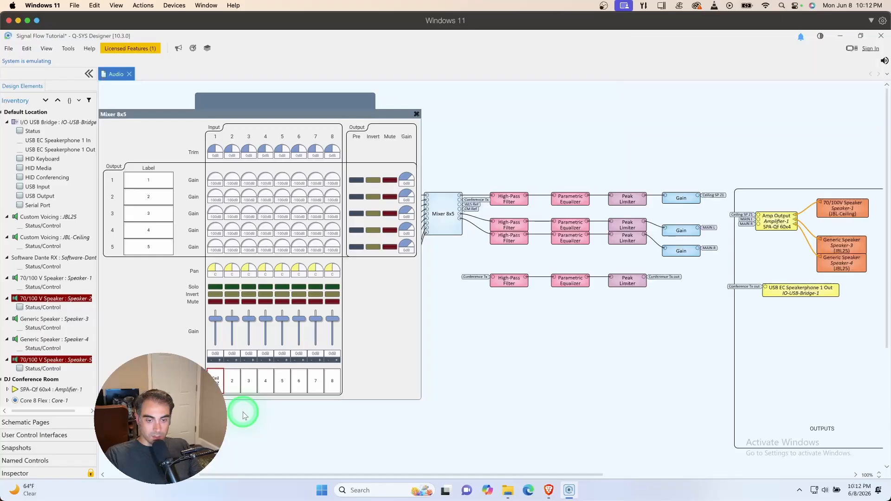
click(235, 384)
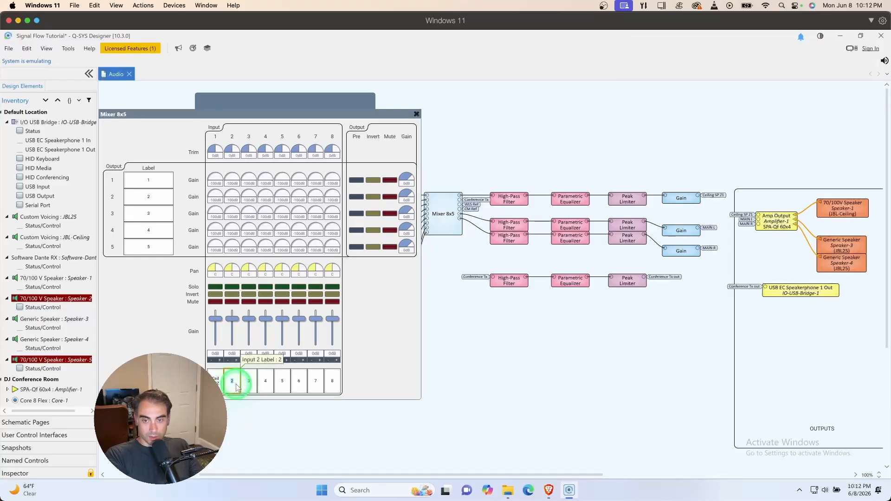
text(Confe)
key(BackSpace)
text(Tx)
key(Return)
double_click(249, 382)
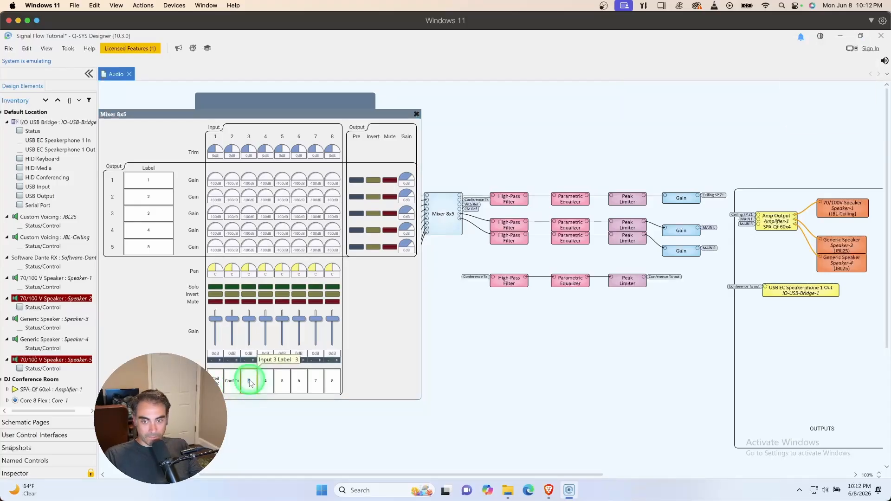
text(WLS Ref)
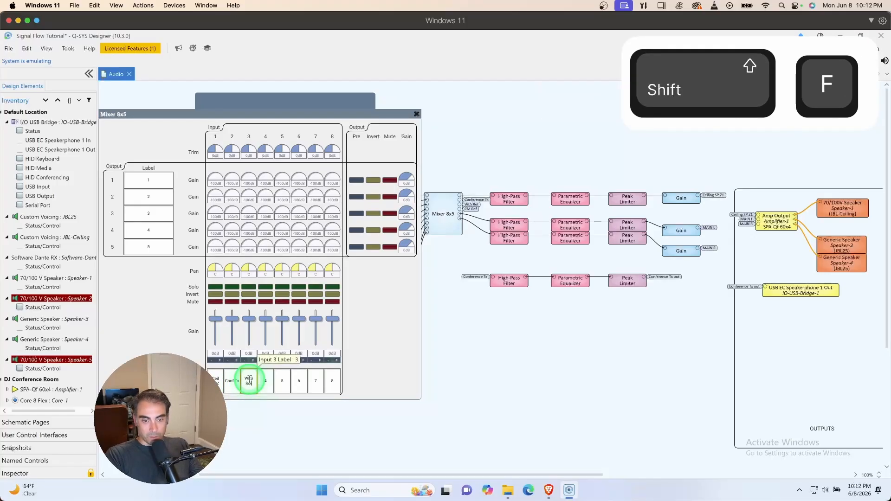
key(Return)
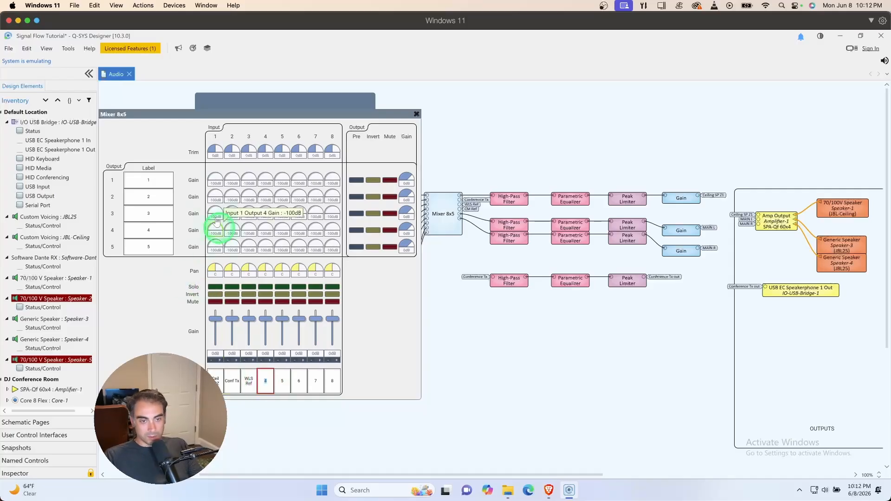
- Label the Mixer's outputs 1 to 3 CEIL SPZ, CONF Tx and WLS Ref
double_click(143, 182)
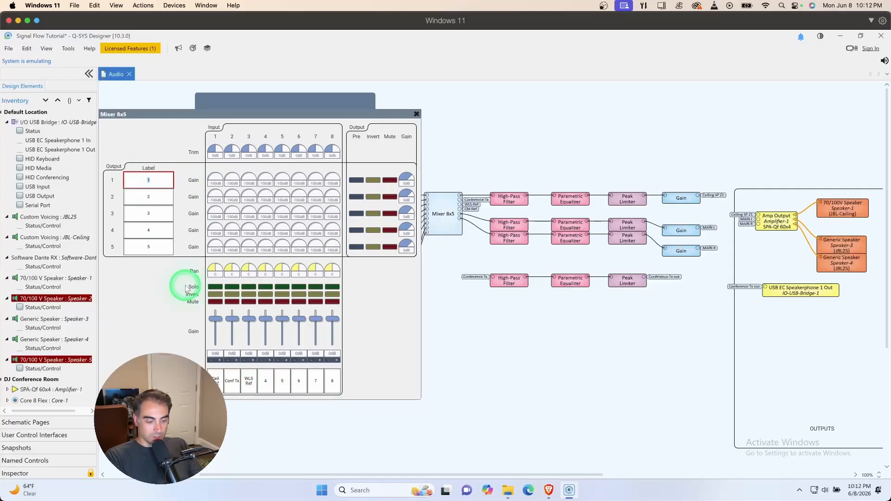
text(CEIL SPZ)
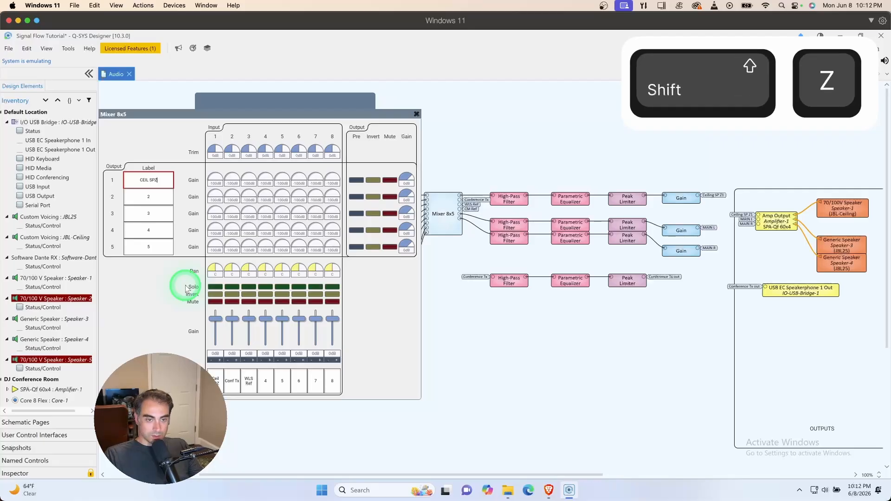
click(138, 197)
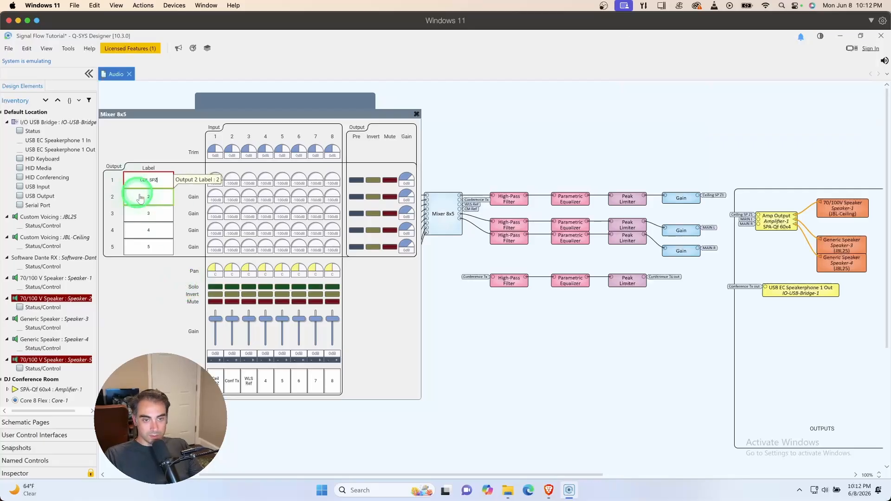
text(CONF TX)
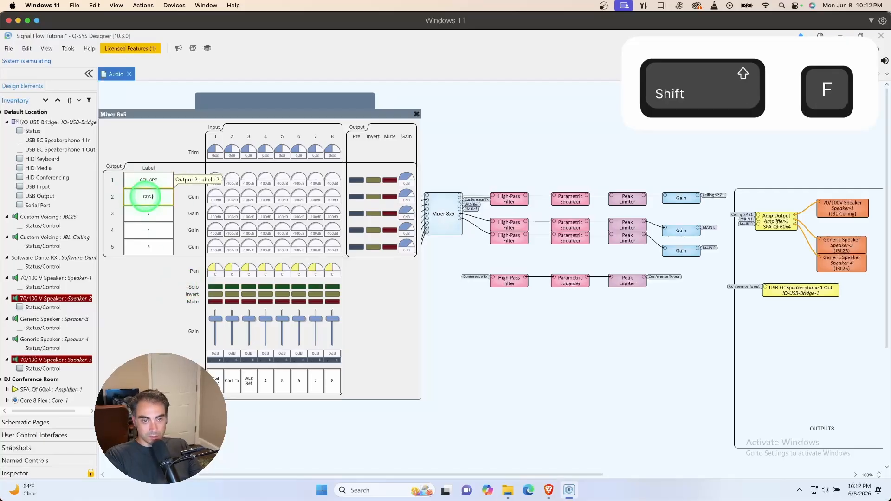
click(148, 213)
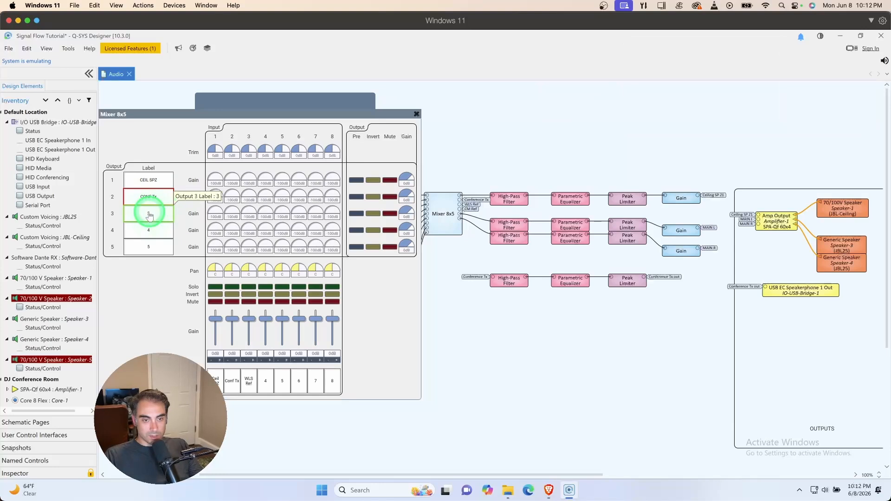
text(WLS Ref)
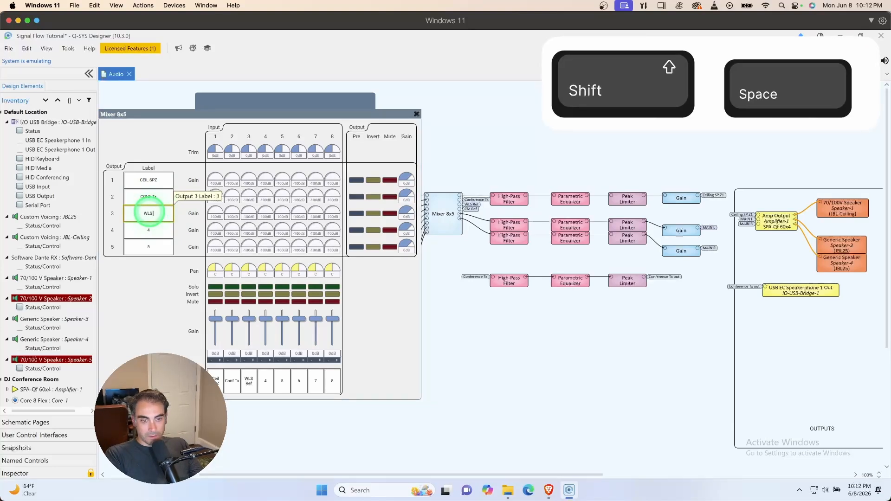
- Label the Mixer's outputs 4 and 5 CM Ref and MAIN LR
click(148, 231)
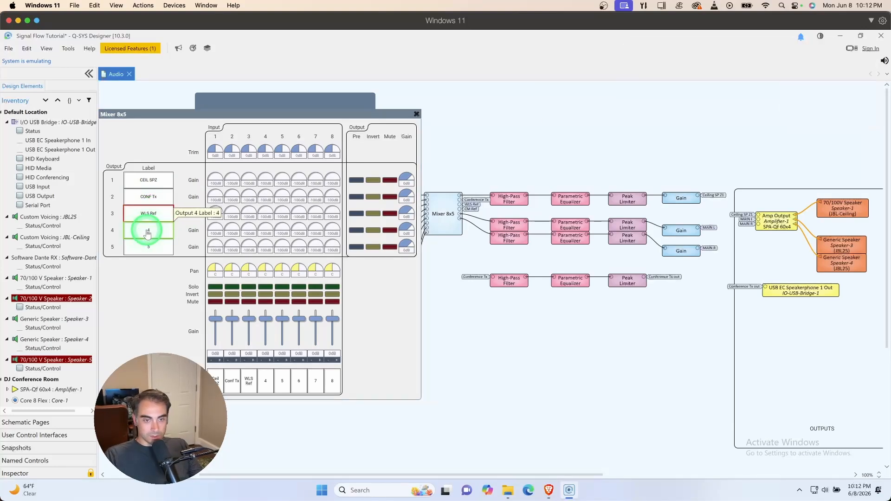
text(C<)
key(BackSpace)
key(BackSpace)
text(M Ref)
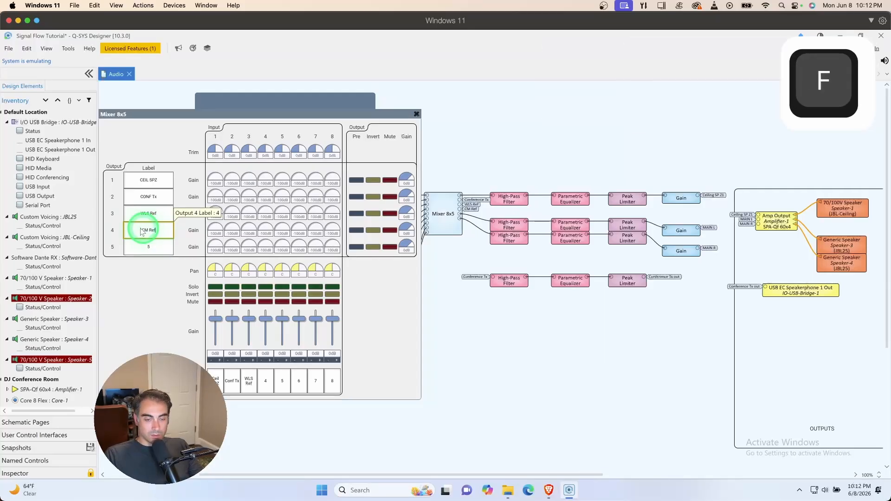
click(148, 246)
click(148, 246)
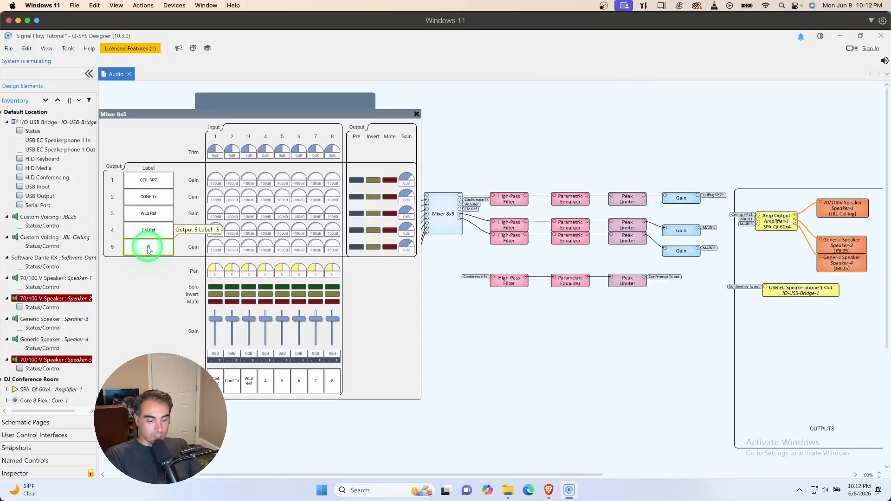
text(MAI)
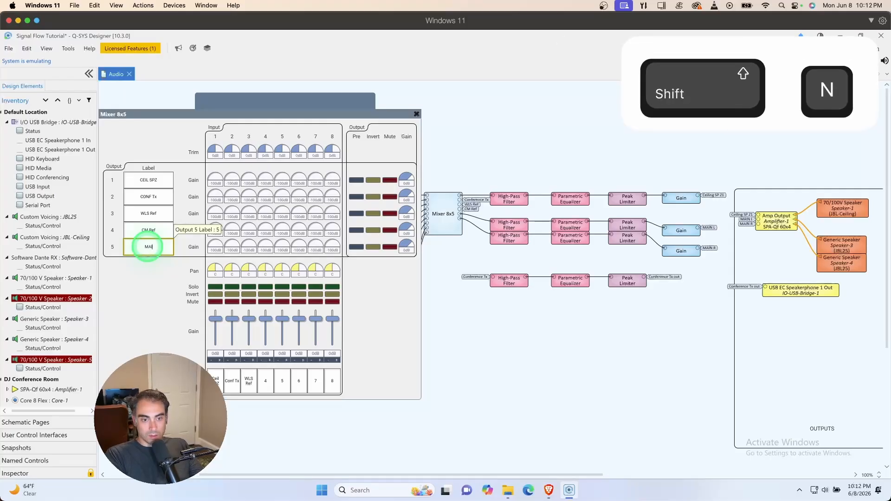
text(N LR)
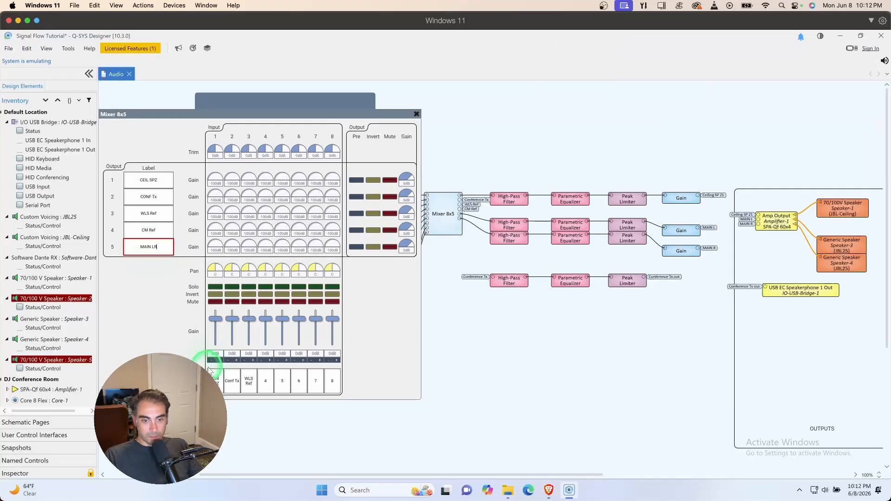
- Move the Mixer controls clear of the input processing chains and relabel input 1 Ceil MIC
click(217, 379)
drag(276, 114, 632, 131)
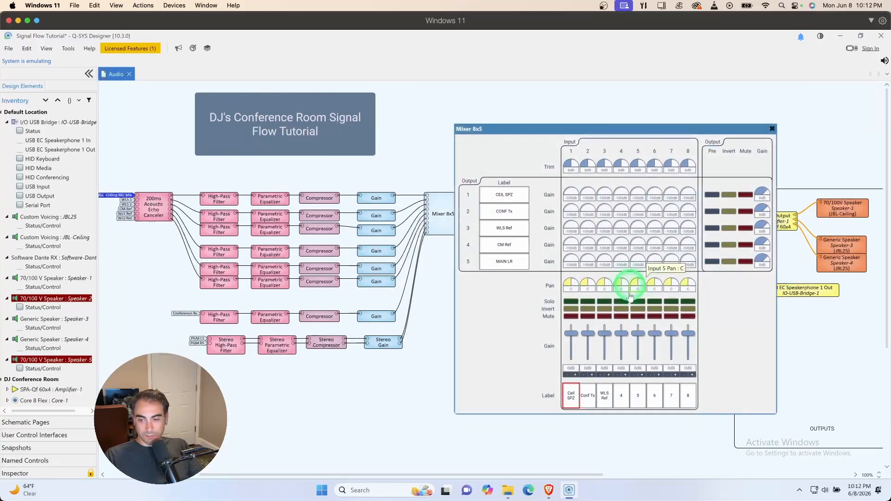
double_click(572, 396)
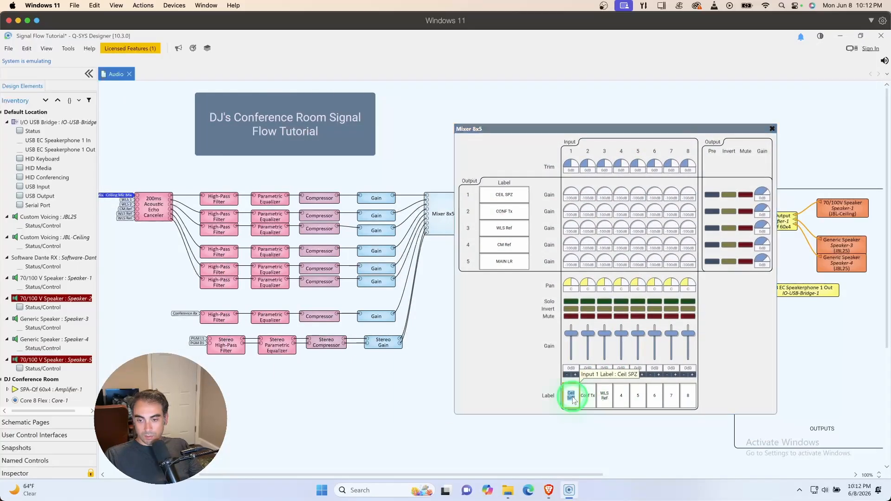
key(BackSpace)
key(BackSpace)
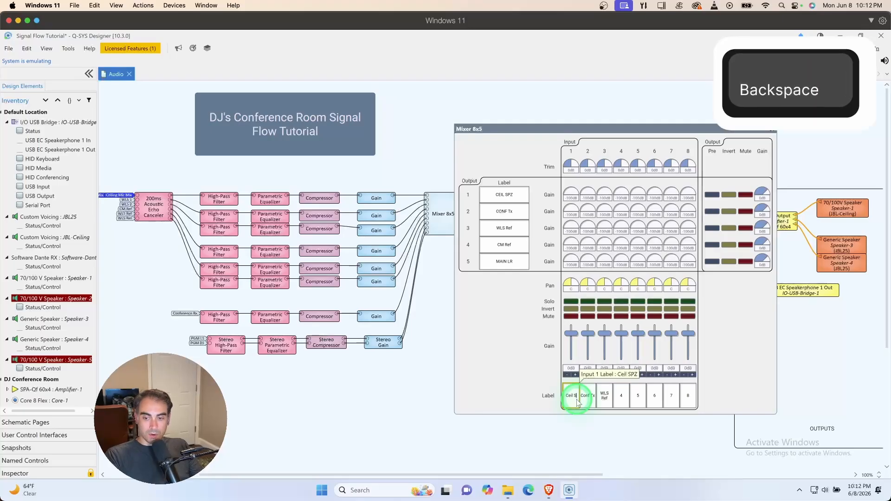
text(MIC)
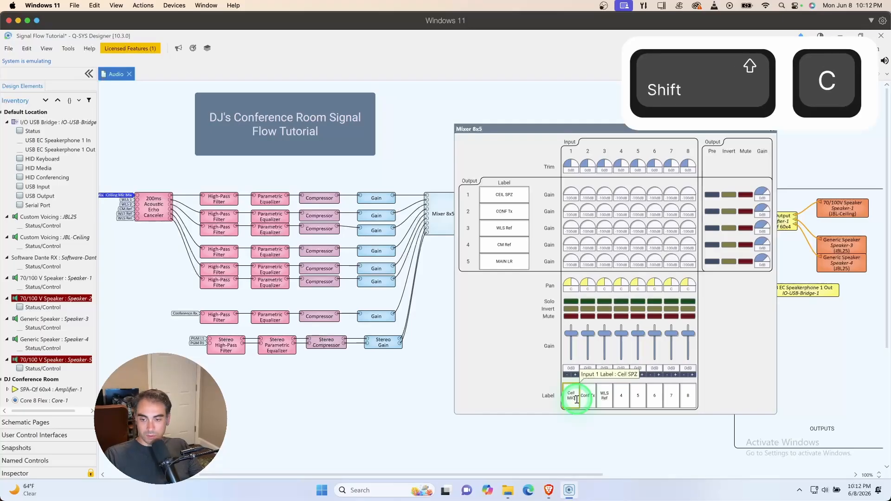
- Relabel the Mixer's inputs 2 and 3 WLS 1 and WLS 2
click(588, 398)
double_click(589, 398)
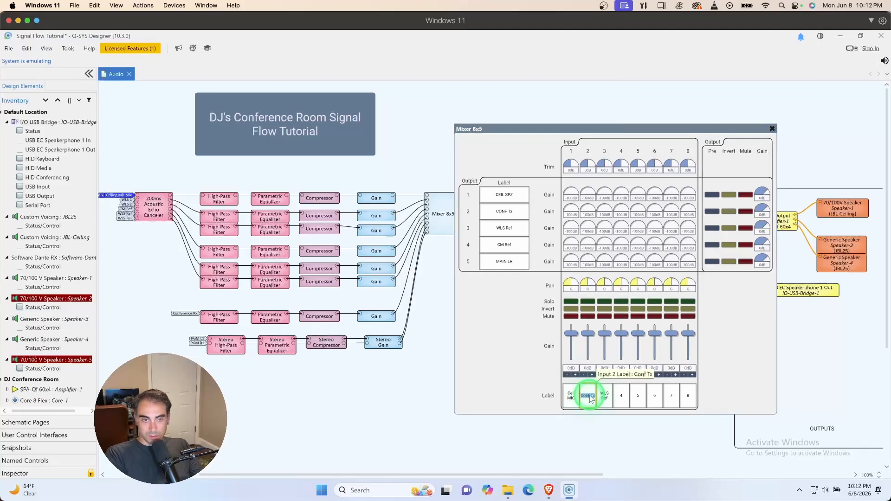
text(WLS)
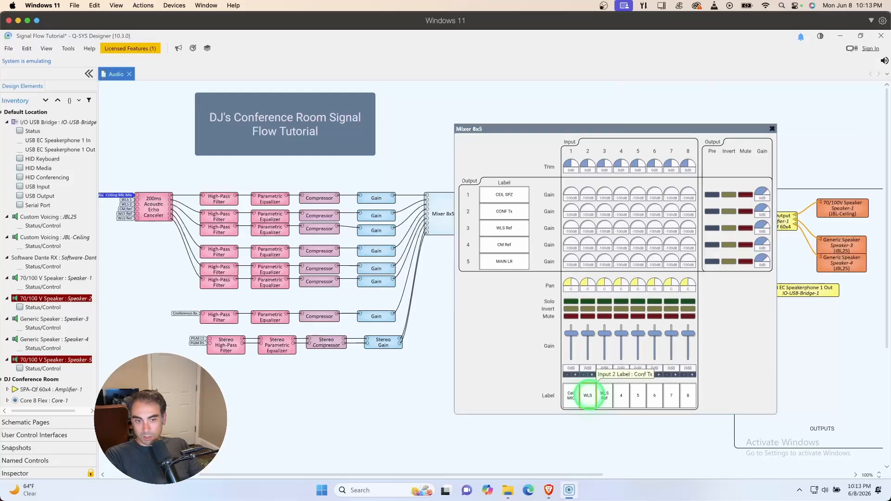
text( 1)
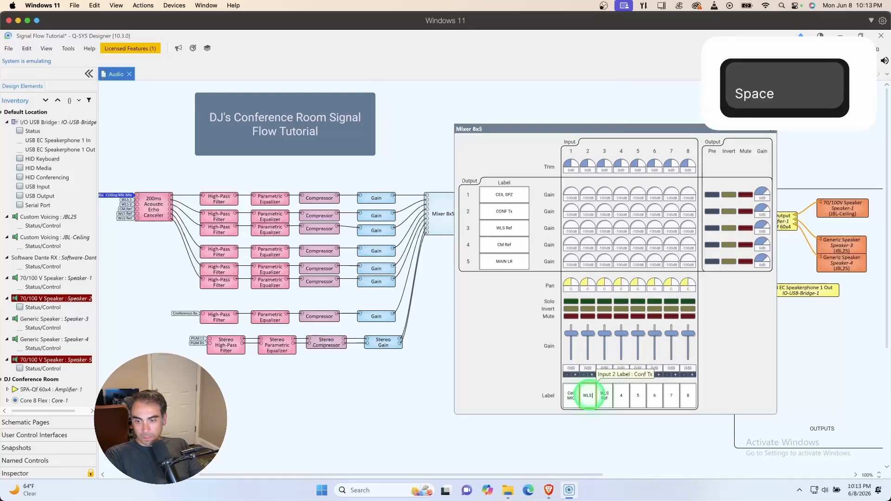
double_click(604, 400)
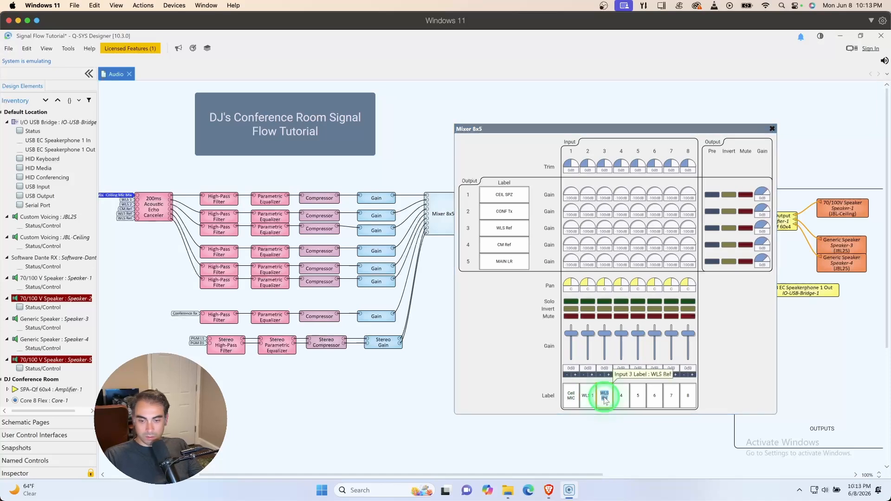
text(WLS 2)
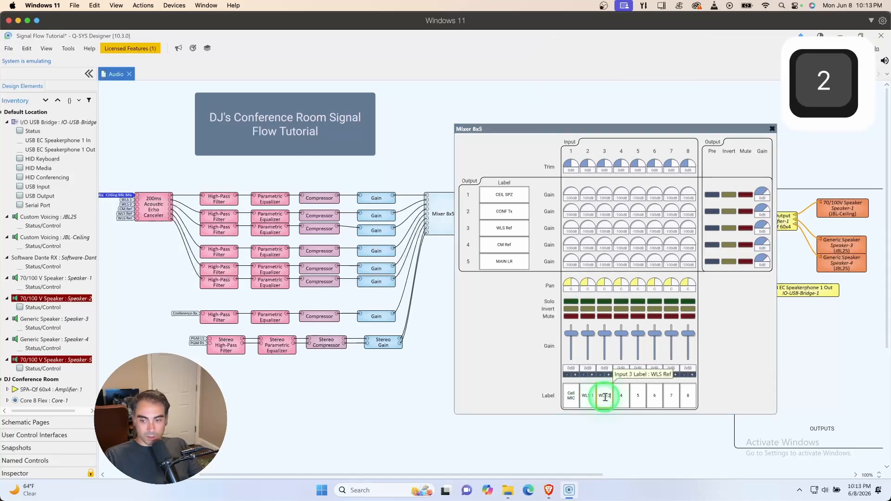
click(632, 397)
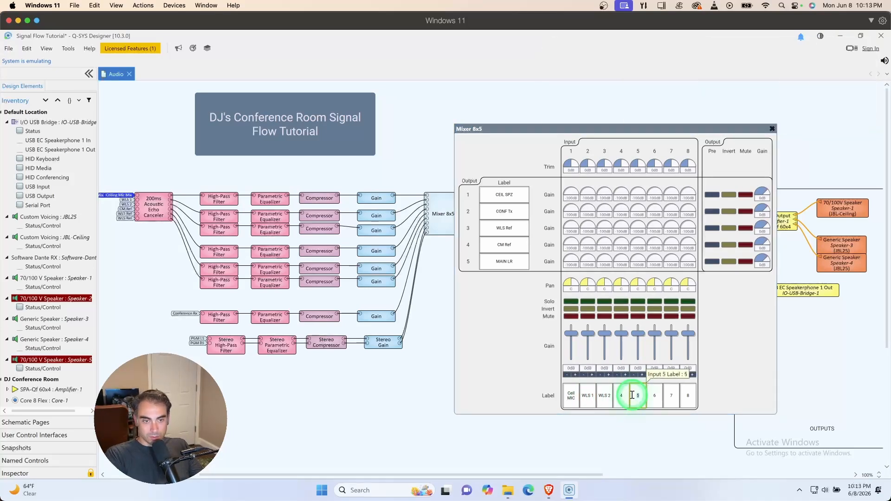
key(Escape)
key(shift+m)
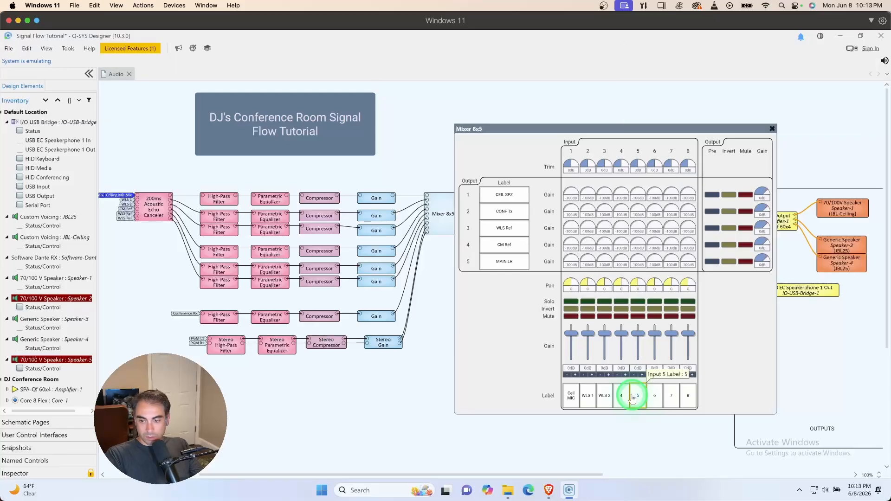
click(625, 398)
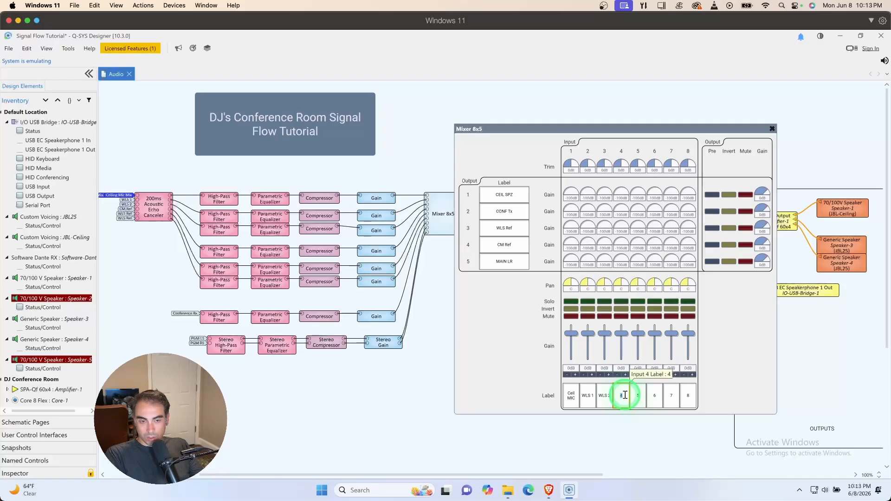
click(180, 213)
click(189, 213)
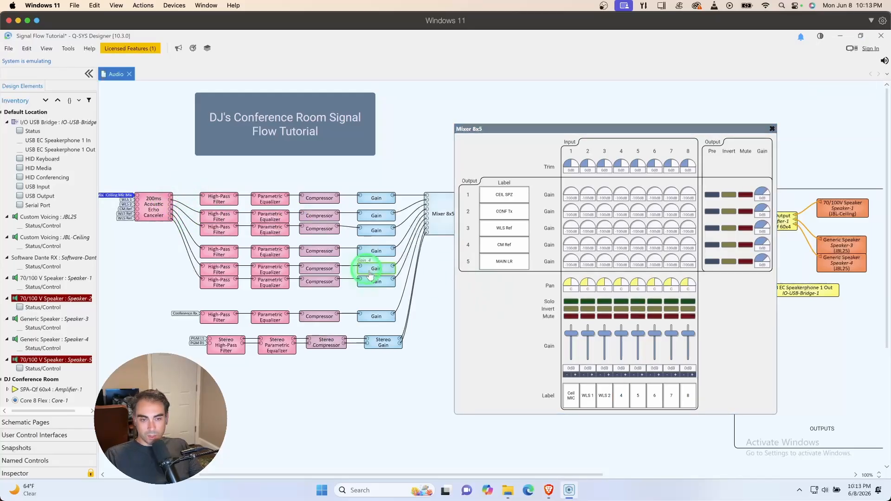
- Extend the labels of Mixer inputs 2 and 3 to WLS 1 to CONF and WLS 2 To CONF
double_click(590, 398)
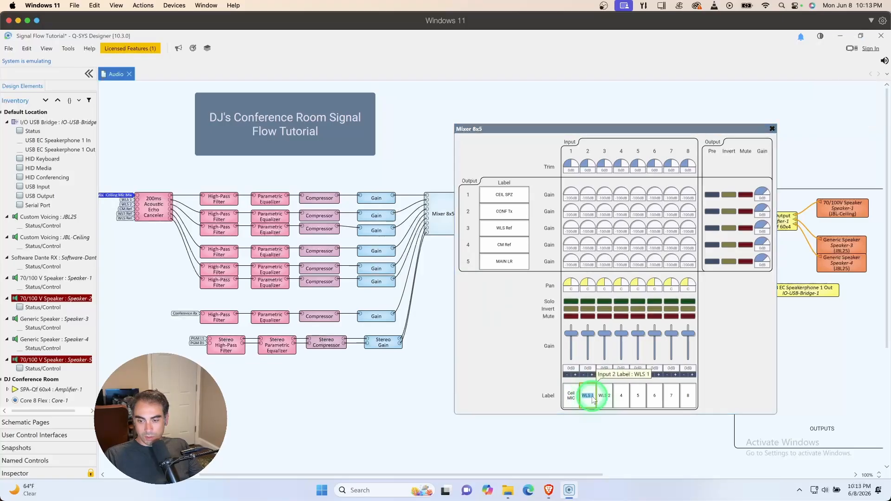
text(to CONF)
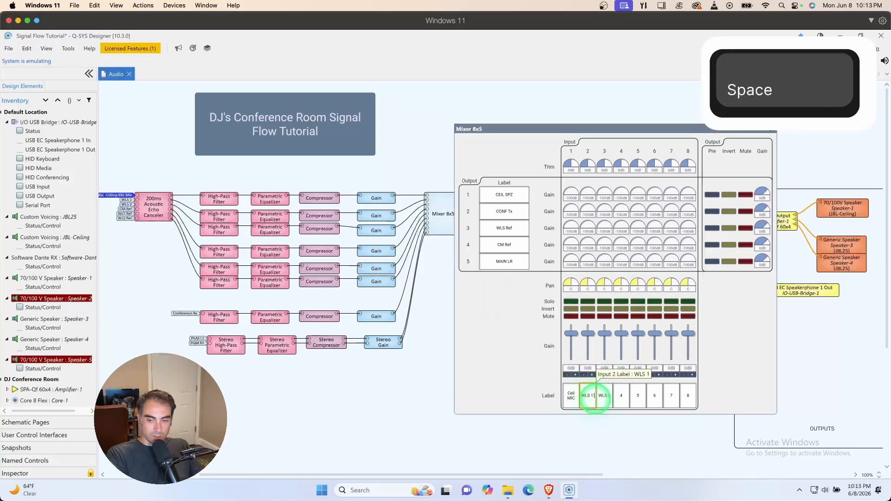
click(605, 398)
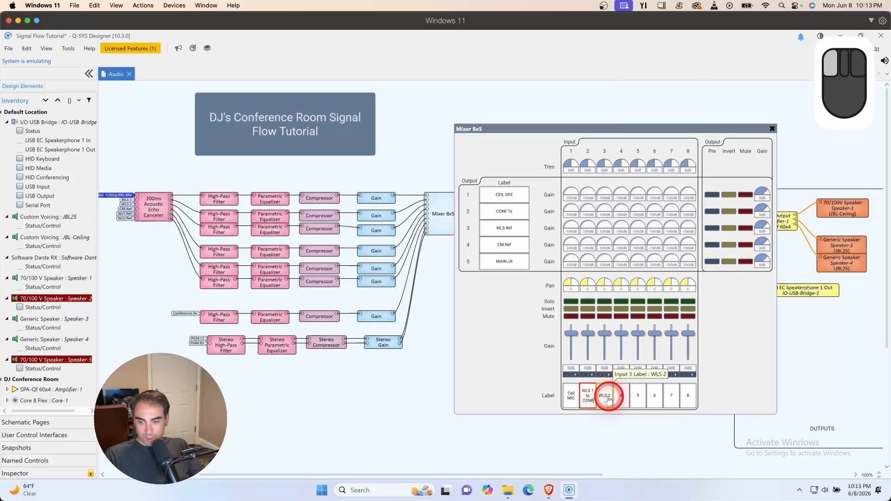
text(To CONF)
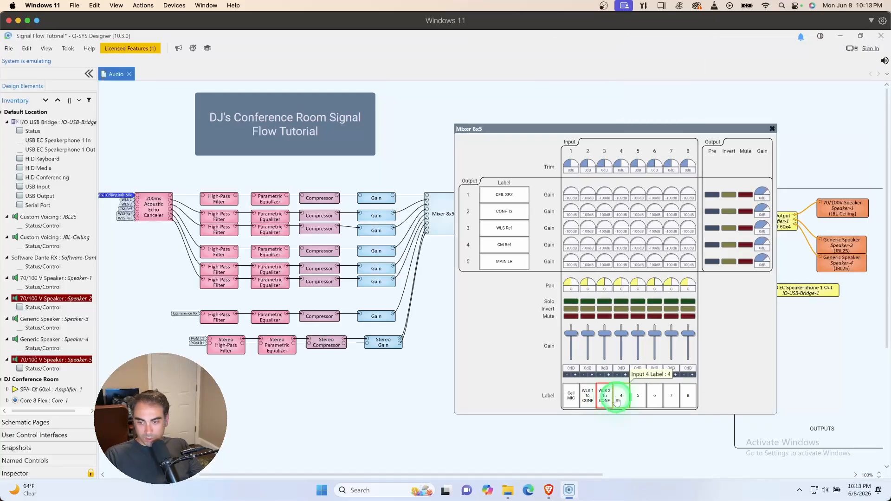
- Label the Mixer's inputs 4 and 5 WLS 1 to RM and WLS 2 to RM
click(620, 396)
text(WLS 1)
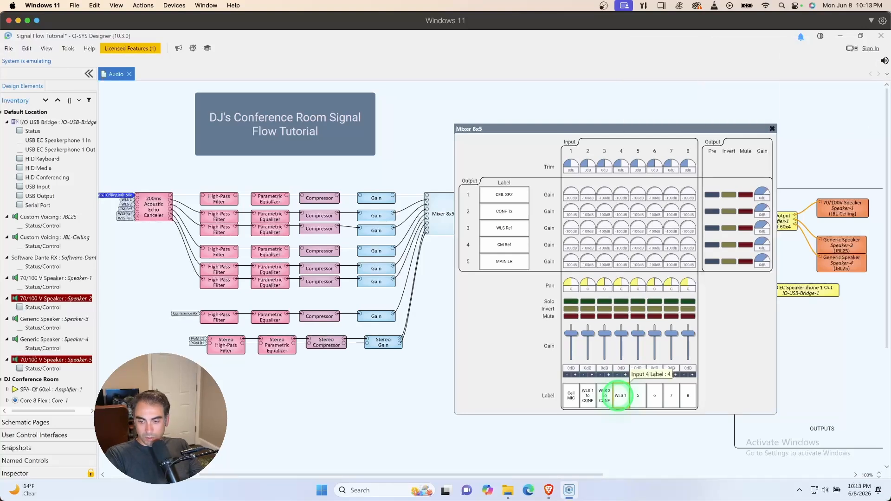
text( to RM)
click(637, 396)
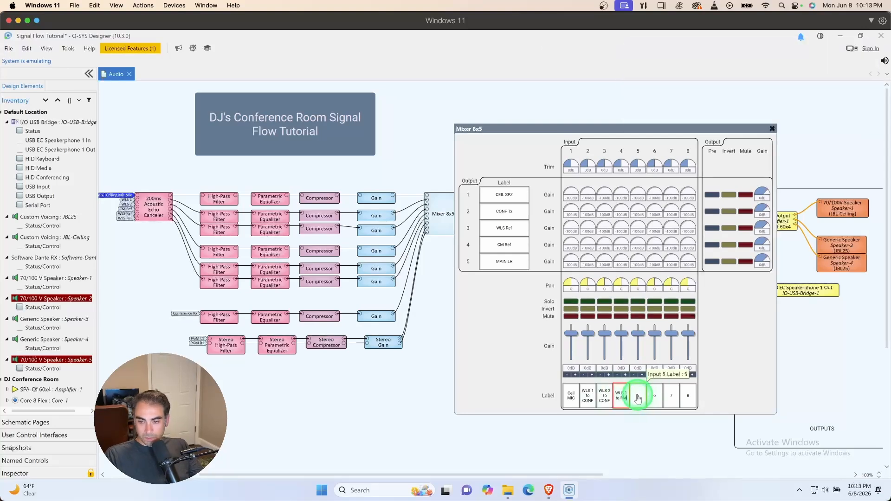
text(WLS )
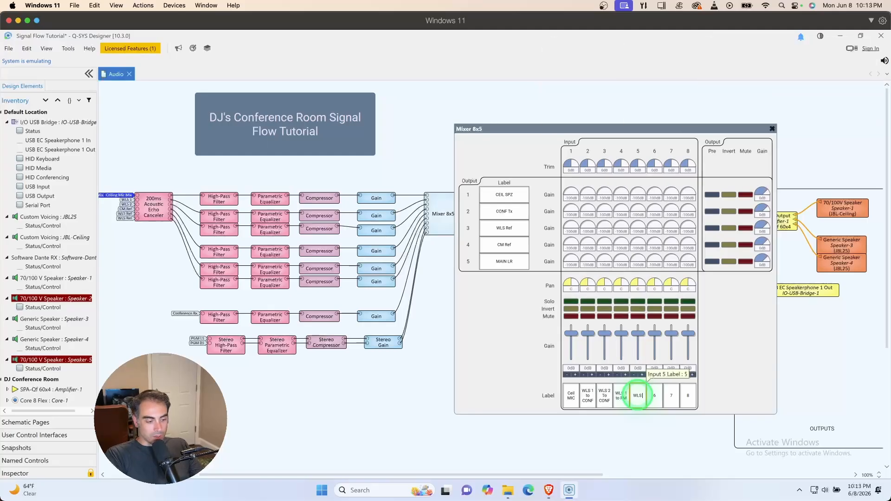
text(2 to RM)
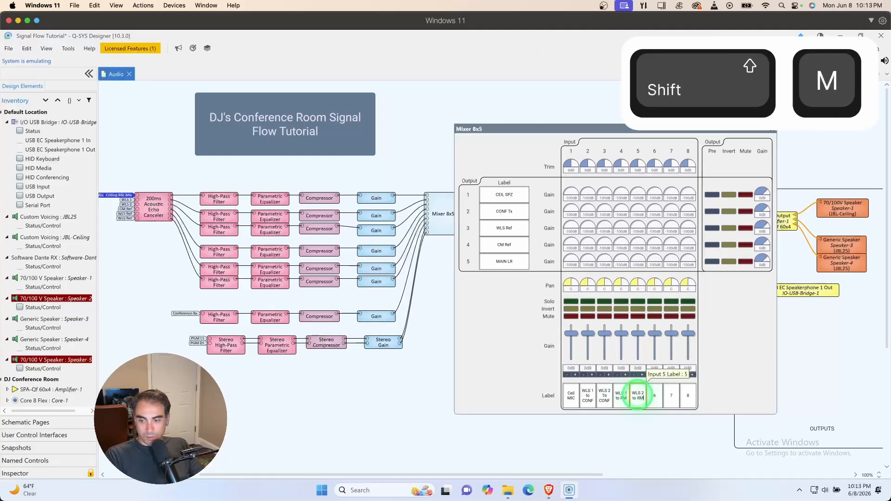
click(654, 398)
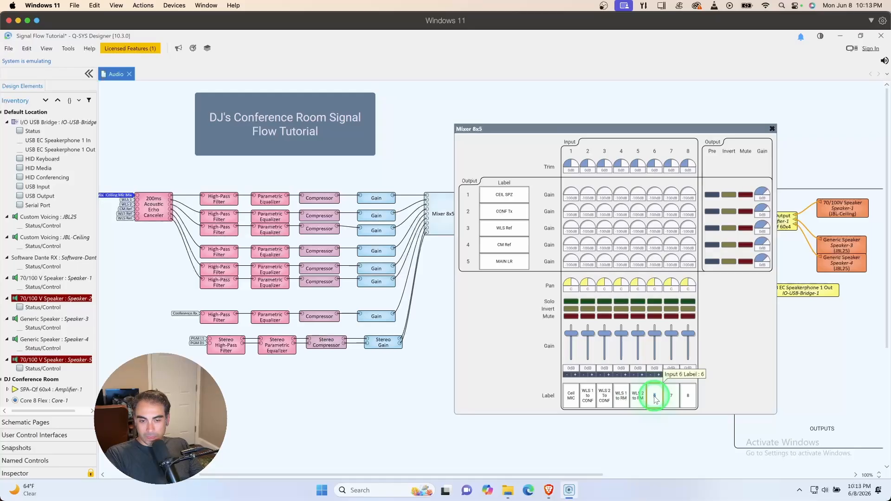
click(654, 398)
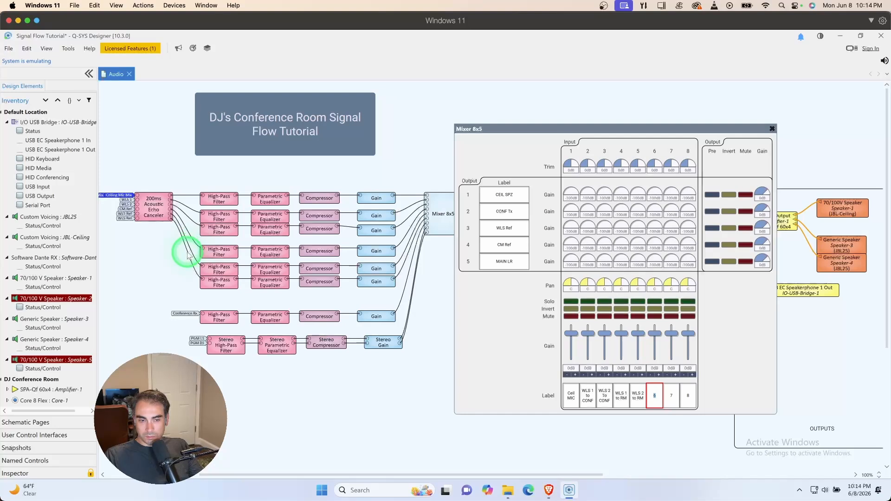
click(188, 255)
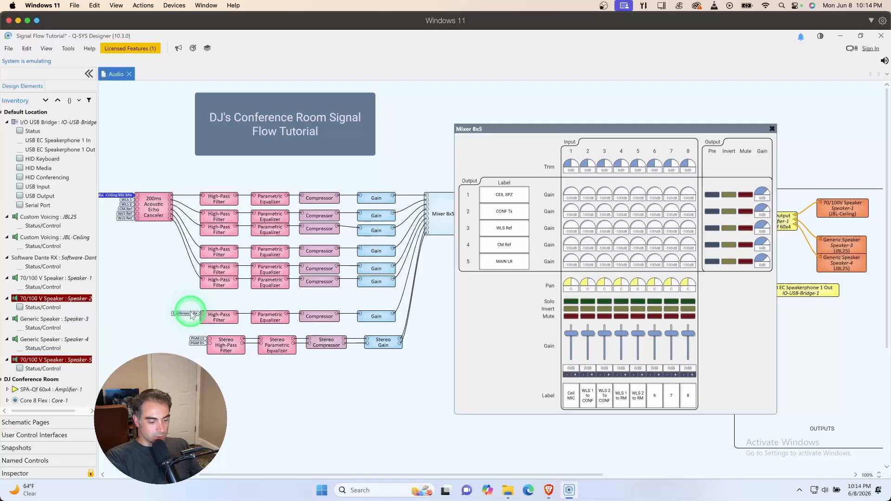
- Close the Mixer controls and take the design out of emulation for editing
key(XF86AudioPrev)
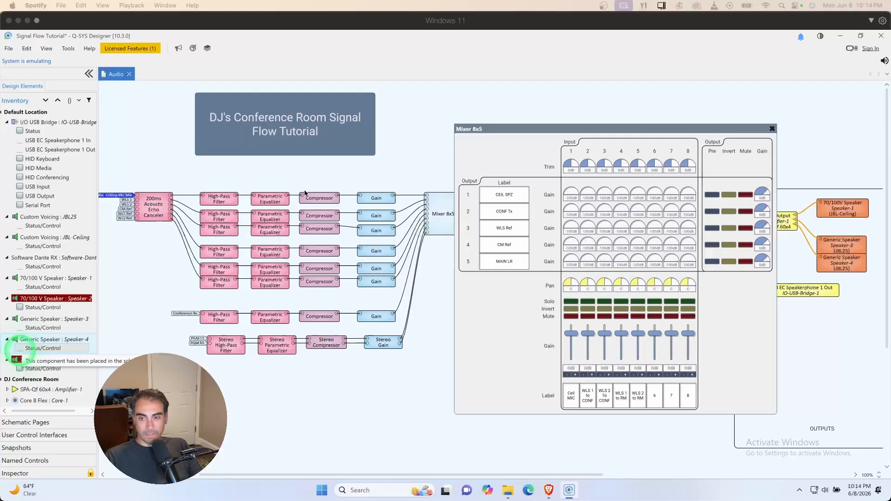
click(772, 129)
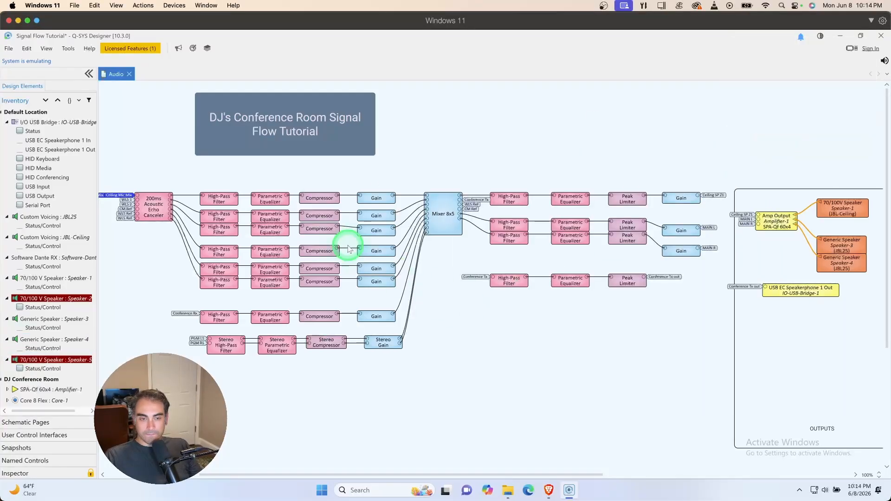
click(8, 48)
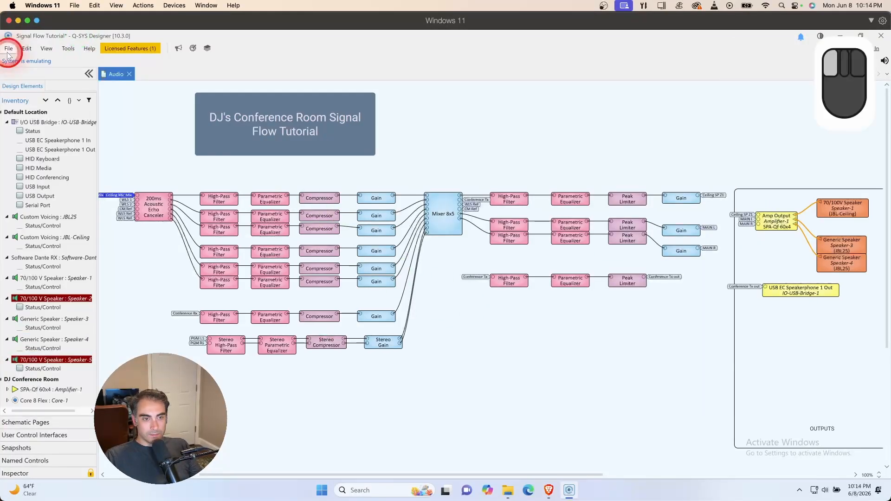
click(66, 173)
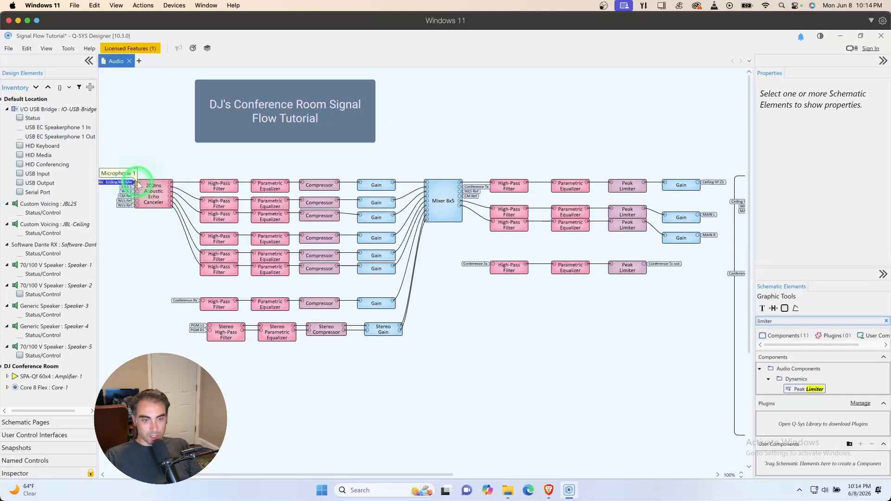
- Delete the fourth processing chain from High-Pass Filter to Gain, along with its wire from the Acoustic Echo Canceler
click(172, 183)
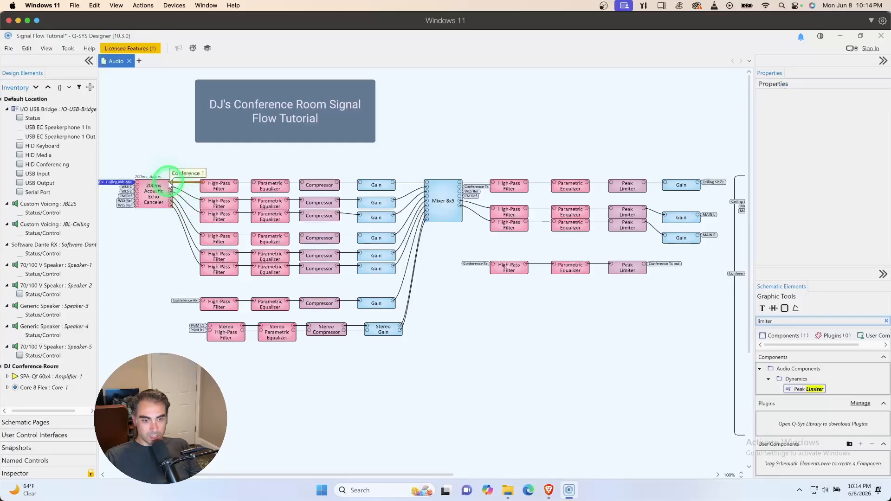
click(172, 197)
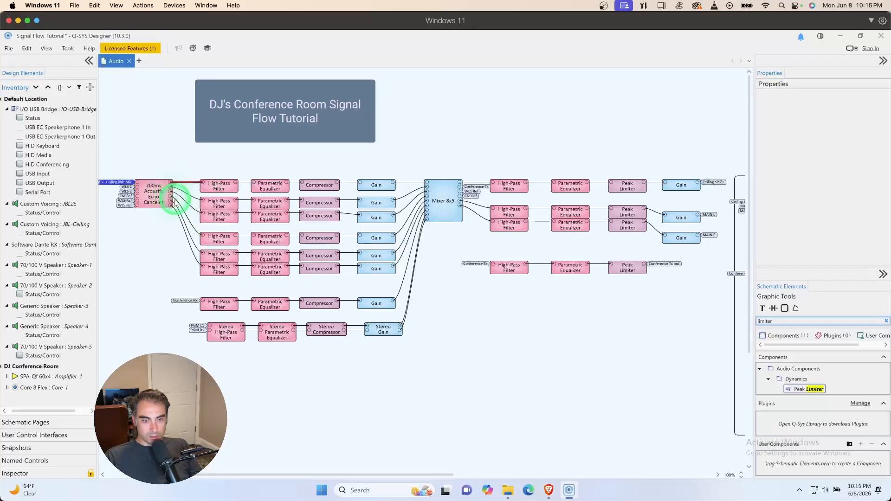
key(Delete)
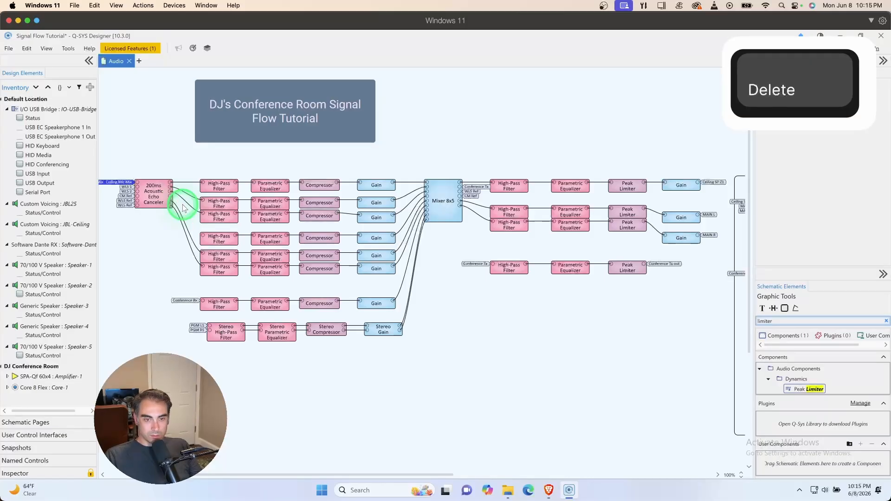
click(222, 236)
shift+click(263, 239)
shift+click(318, 239)
shift+click(371, 240)
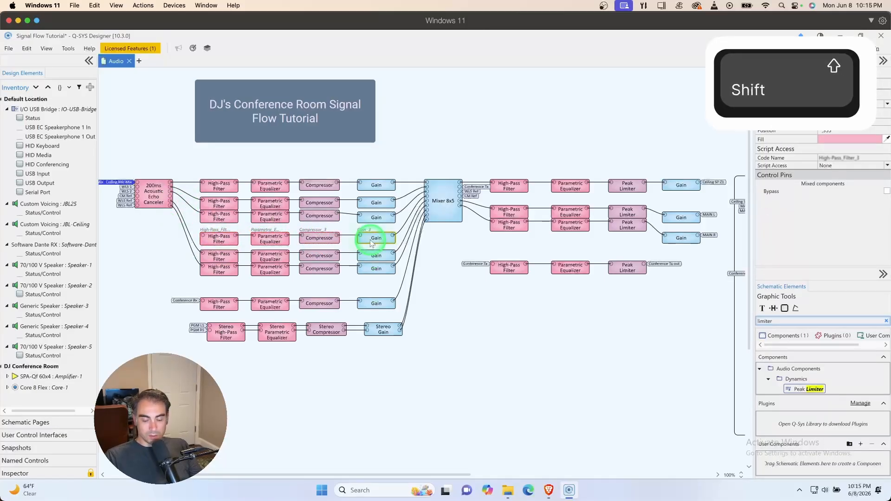
key(Delete)
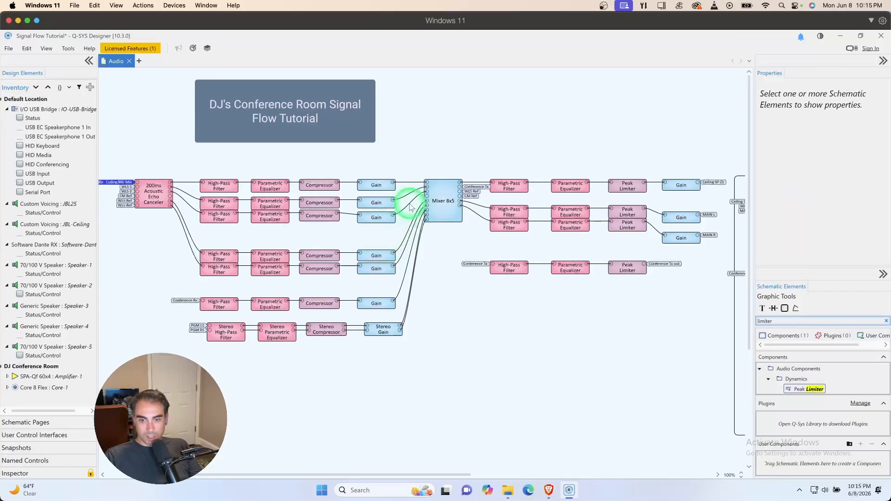
- Remove the wires from the two lower wireless mic Gain blocks to the Mixer and set its mono input count to 6
drag(420, 205, 396, 238)
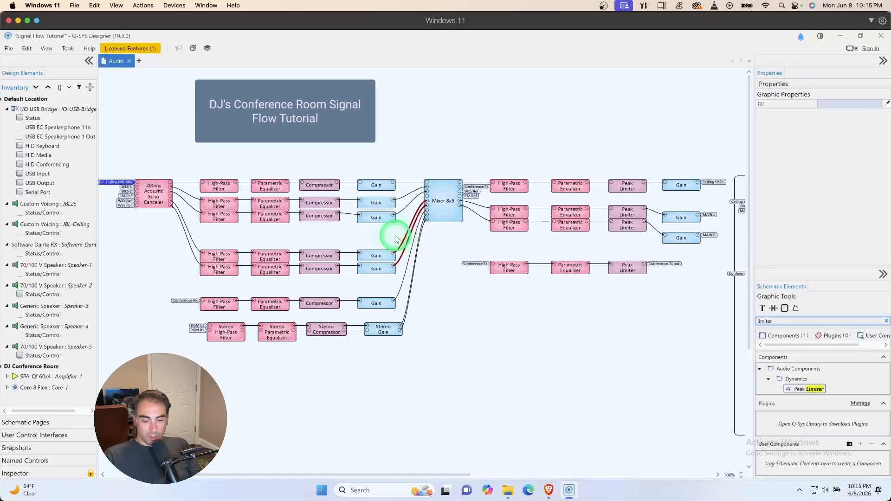
key(Delete)
click(439, 209)
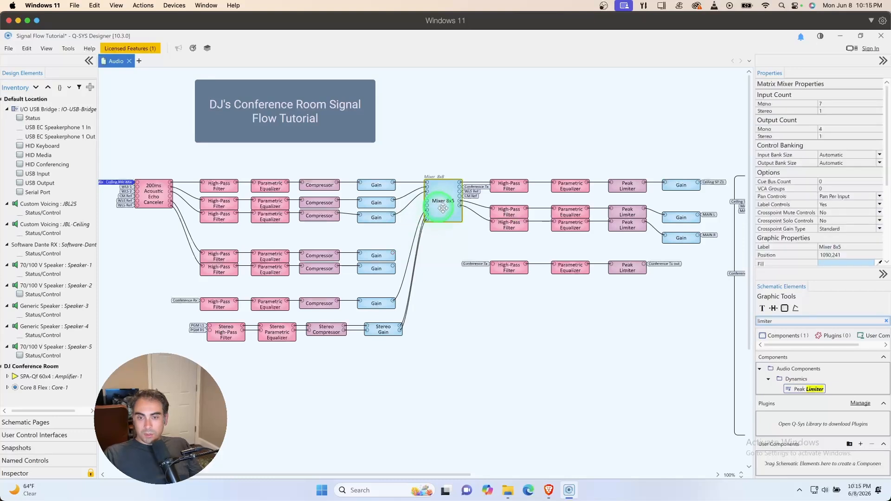
double_click(823, 103)
key(BackSpace)
text(6)
key(Return)
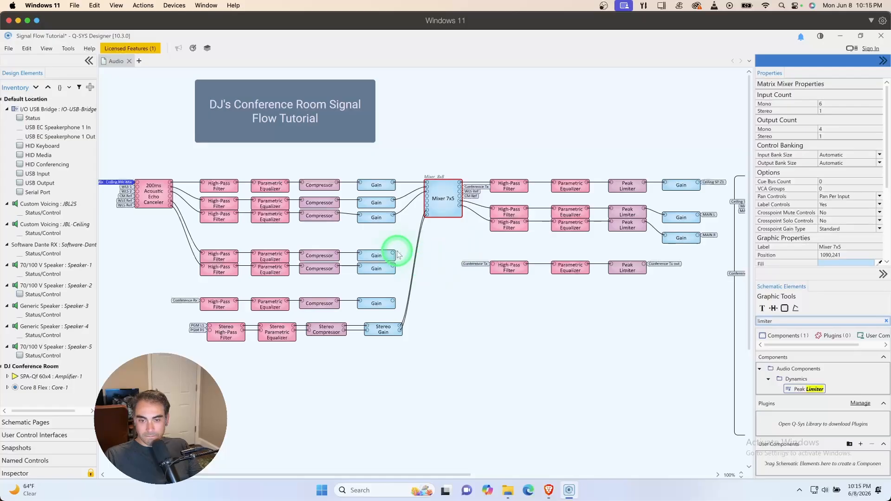
- Wire the two lower wireless mic Gains to Mixer inputs 4 and 5, and the Conference Rx Gain to input 6
drag(393, 253, 426, 198)
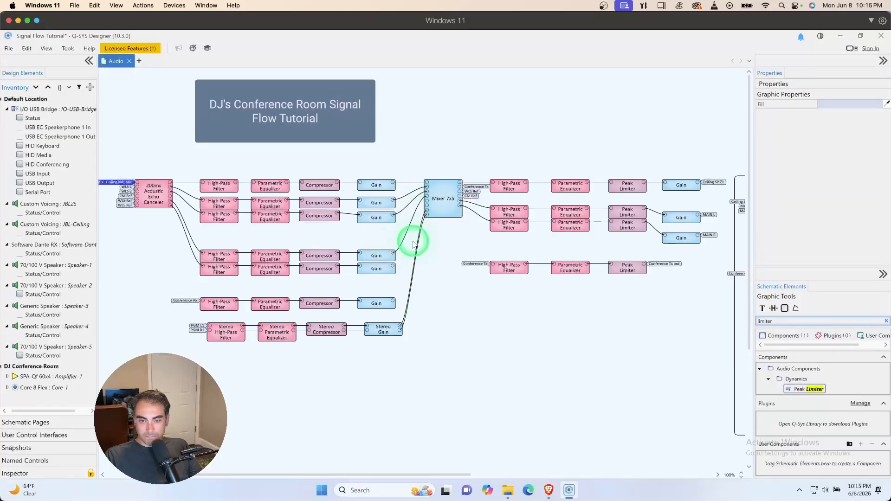
drag(395, 268, 426, 202)
drag(393, 302, 427, 207)
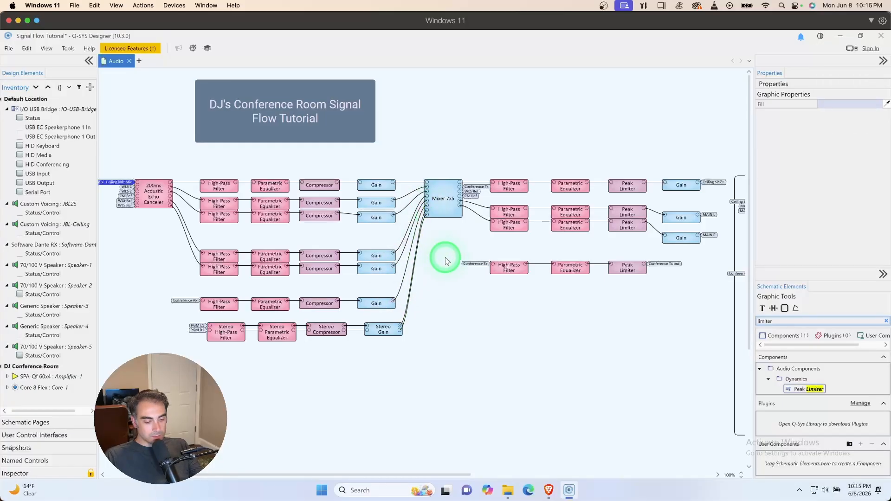
- Run the design in emulation and label the Mixer's inputs 6 and 7 Conf Rx and PGM
key(F6)
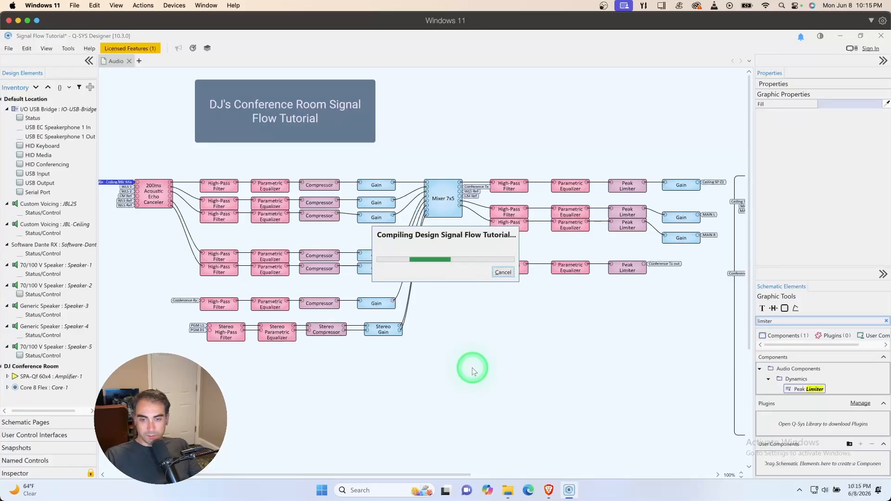
double_click(442, 218)
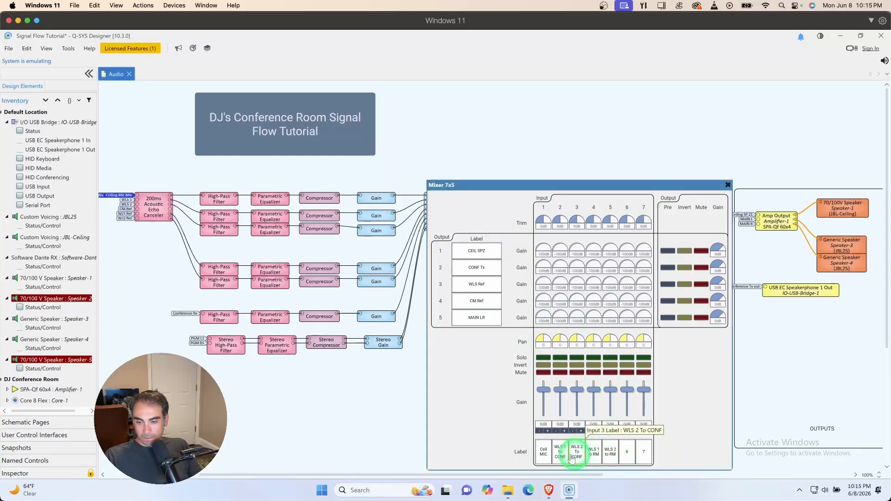
click(627, 456)
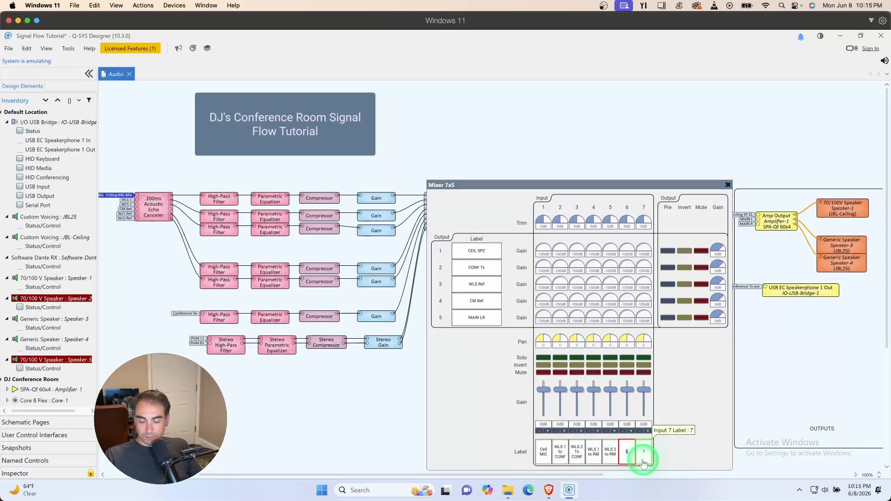
text(Conf Tx)
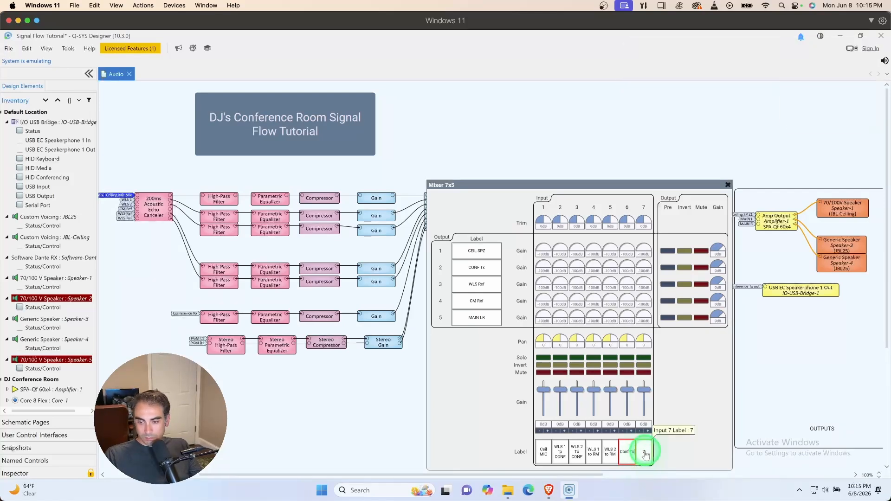
key(BackSpace)
text(X)
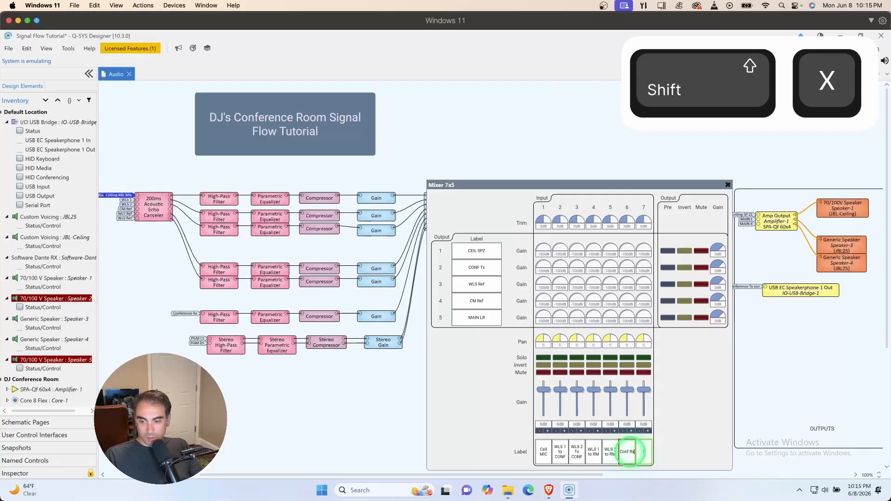
click(644, 453)
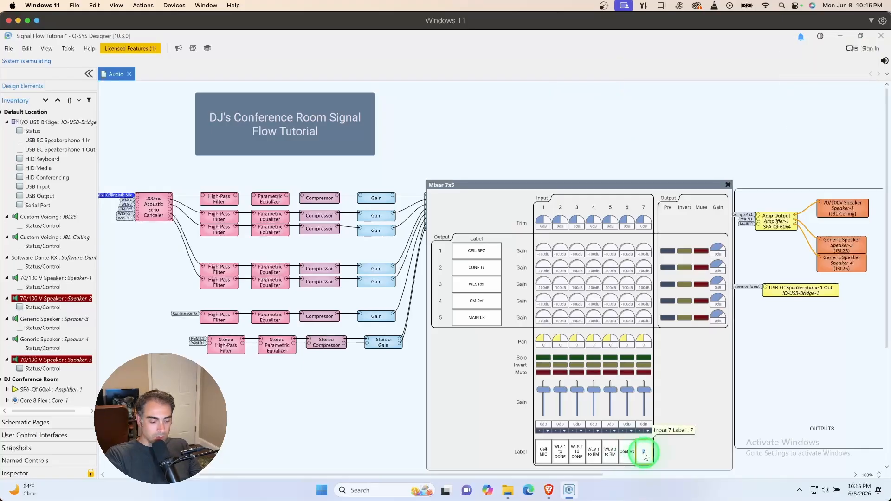
text(PGM)
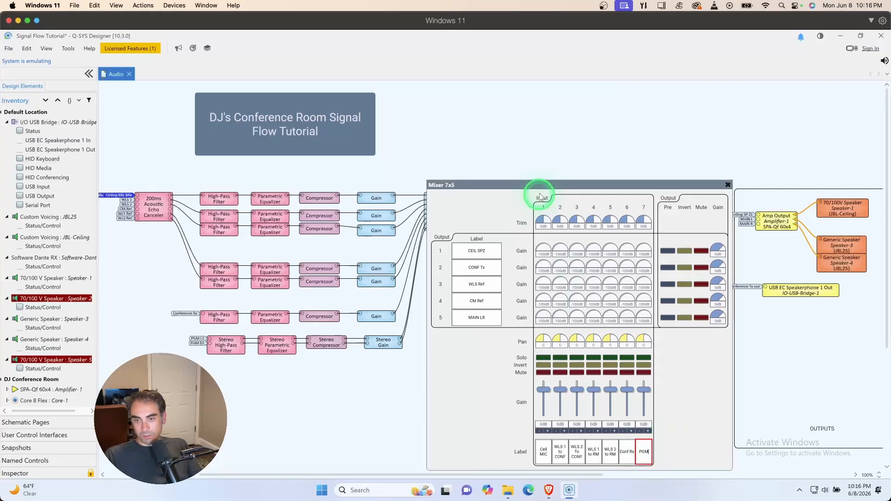
- Set the Mixer crosspoint gains from inputs 1, 2 and 3 to the CONF Tx output to 0 dB
drag(541, 185, 448, 119)
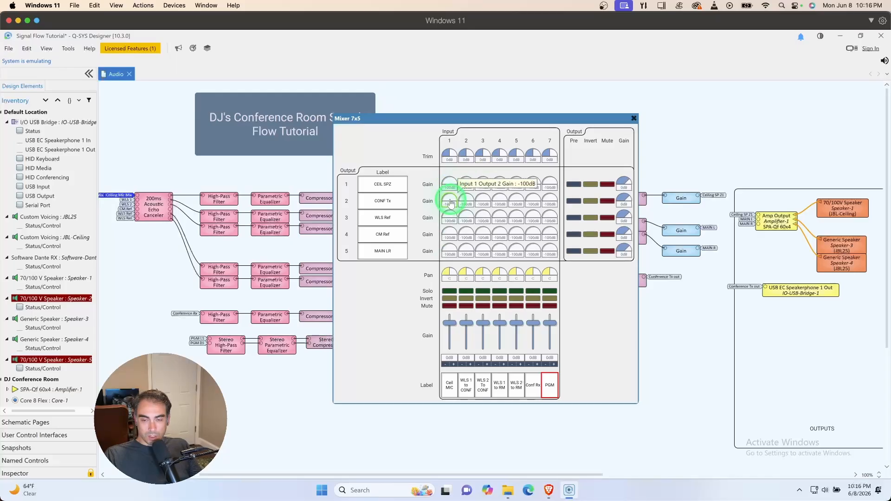
drag(450, 203, 450, 199)
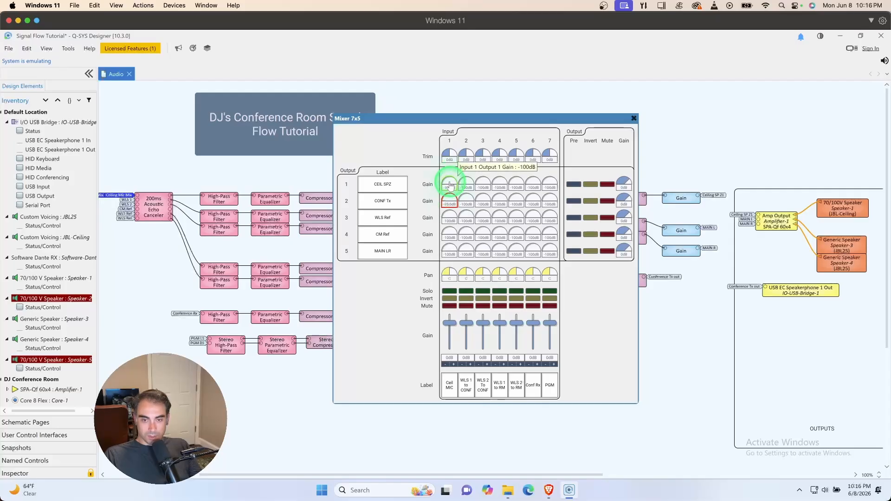
click(449, 203)
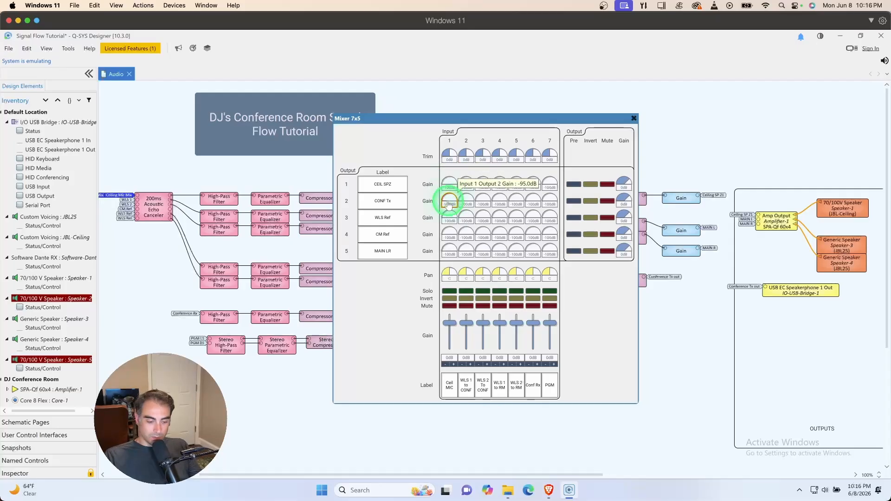
text(0)
key(Return)
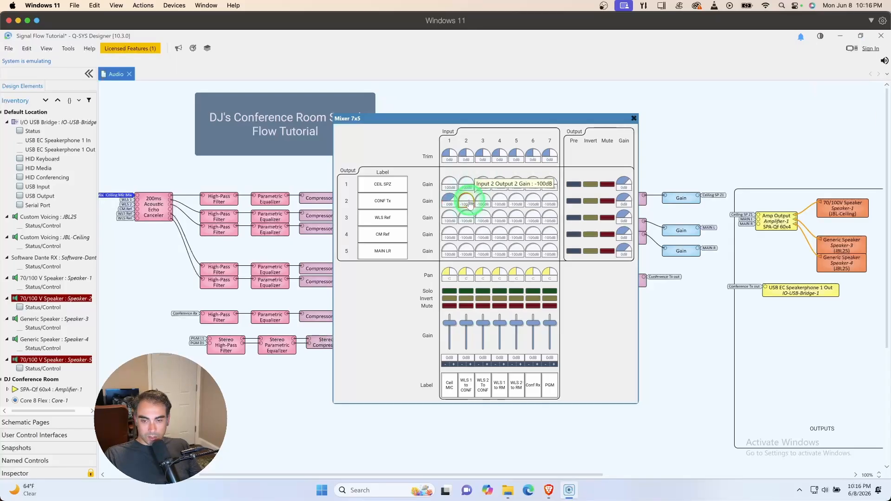
text(0)
key(Return)
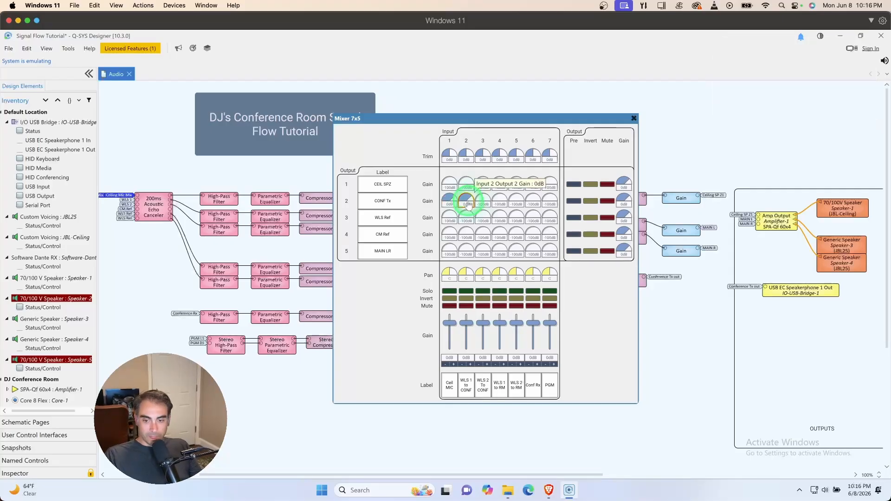
text(0)
key(Return)
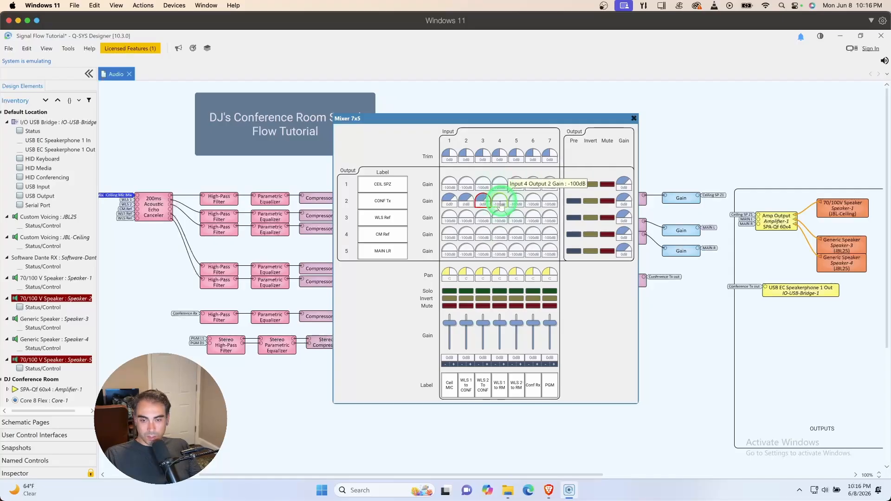
- Set the crosspoint gain from input WLS 1 to RM to the CEIL SPZ output to 0 dB
click(500, 185)
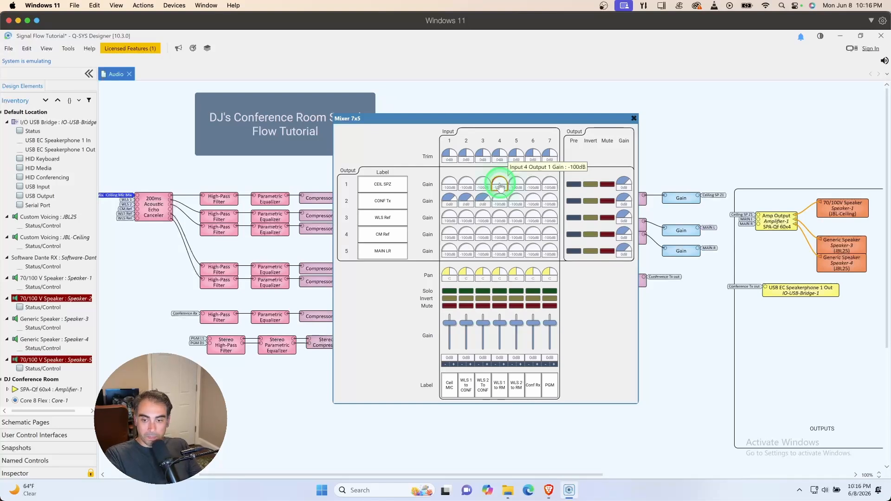
text(0)
key(Return)
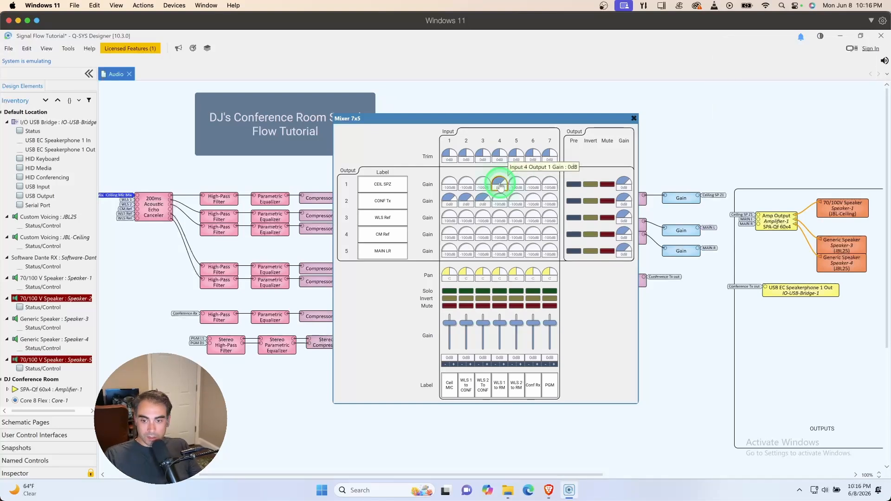
- Set the crosspoint gain from input WLS 1 to RM to the CM Ref output to 0 dB
click(501, 200)
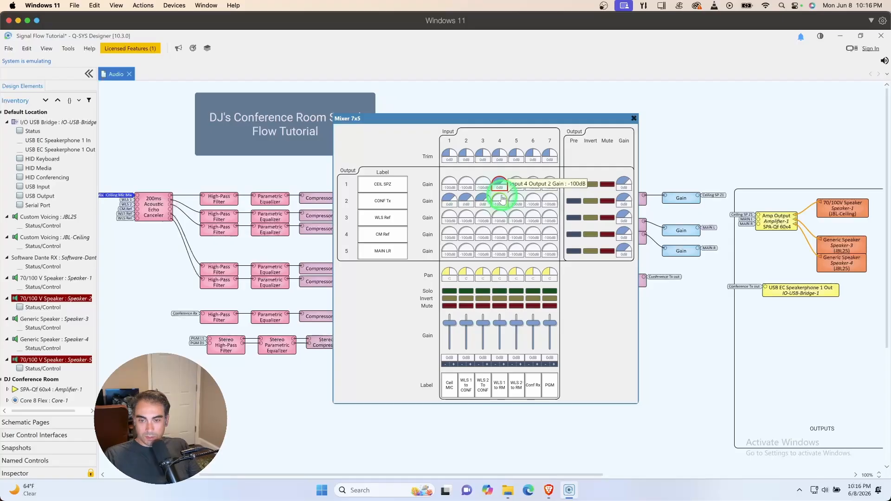
click(501, 218)
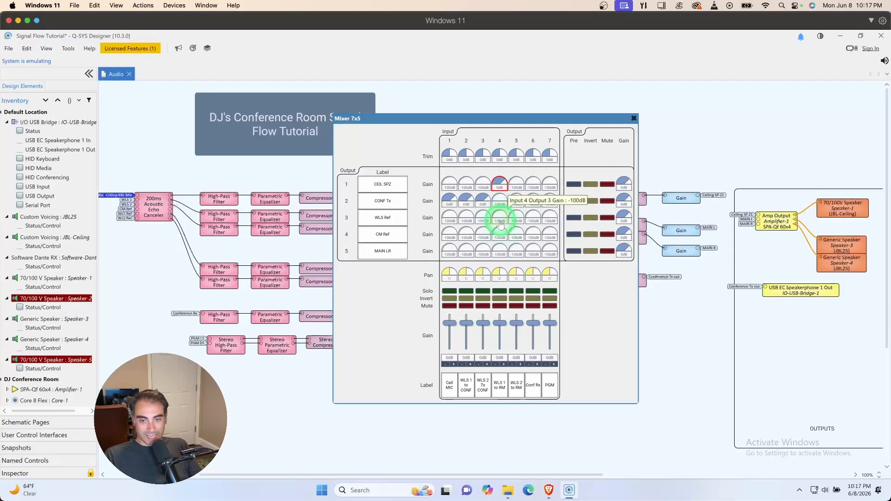
click(500, 236)
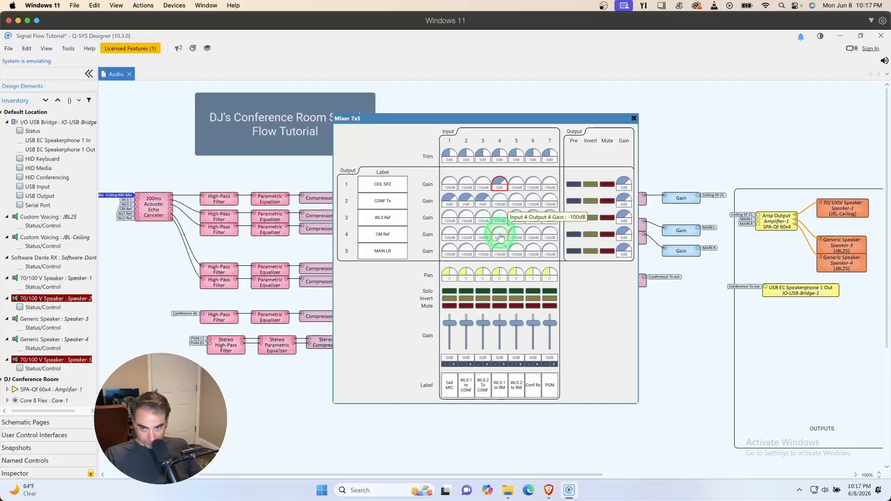
click(500, 219)
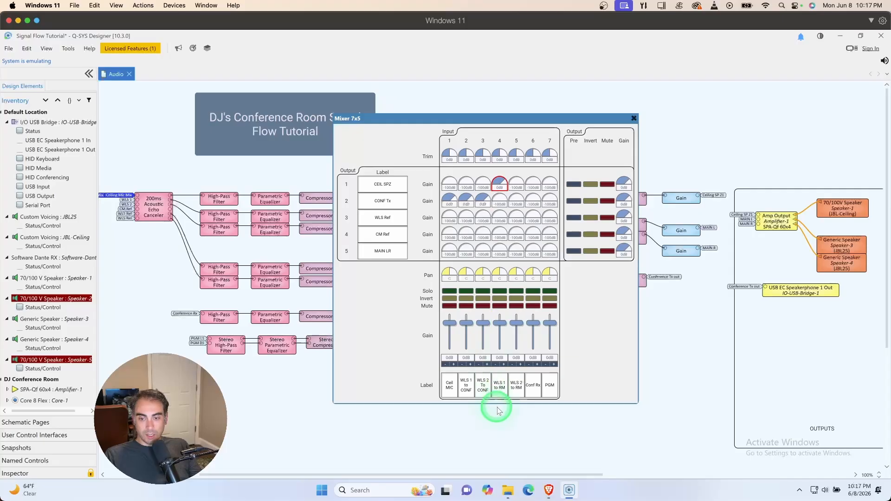
click(499, 233)
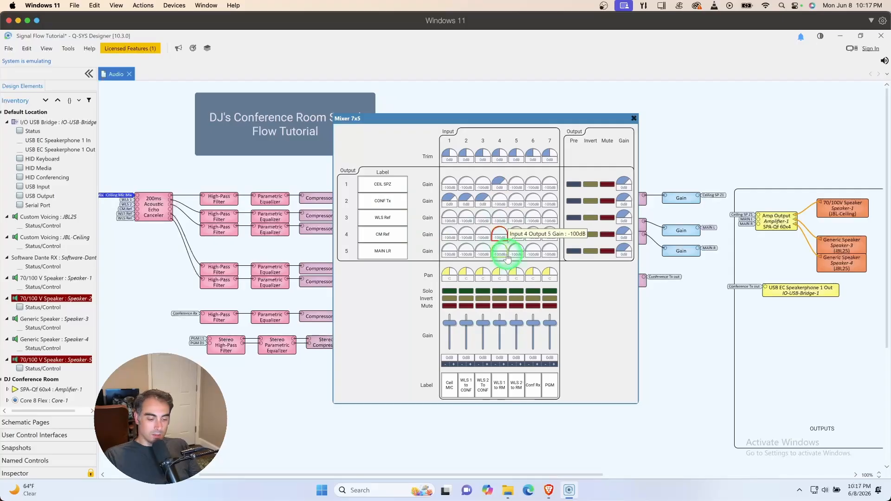
text(0)
key(Return)
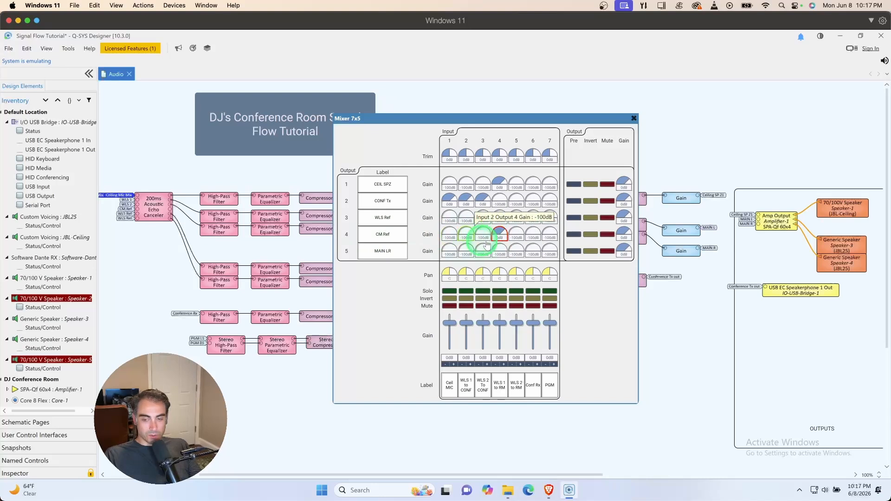
- Lower the crosspoint gain from input WLS 1 to RM to the CM Ref output to -100 dB
click(506, 239)
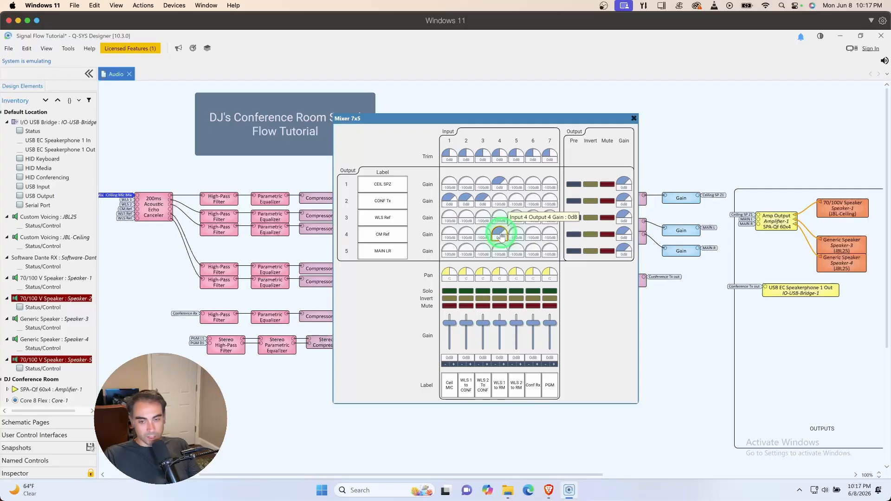
drag(501, 235, 507, 278)
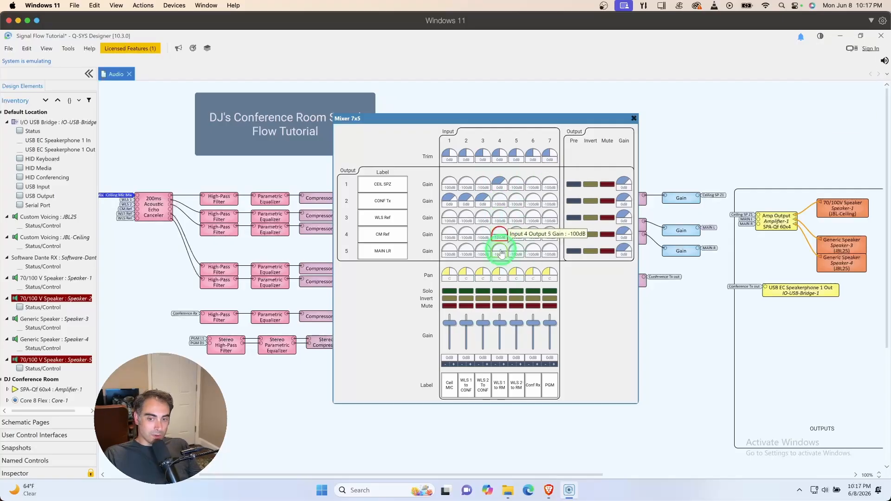
mouse_move(500, 235)
mouse_down()
mouse_move(502, 200)
mouse_move(501, 254)
mouse_up()
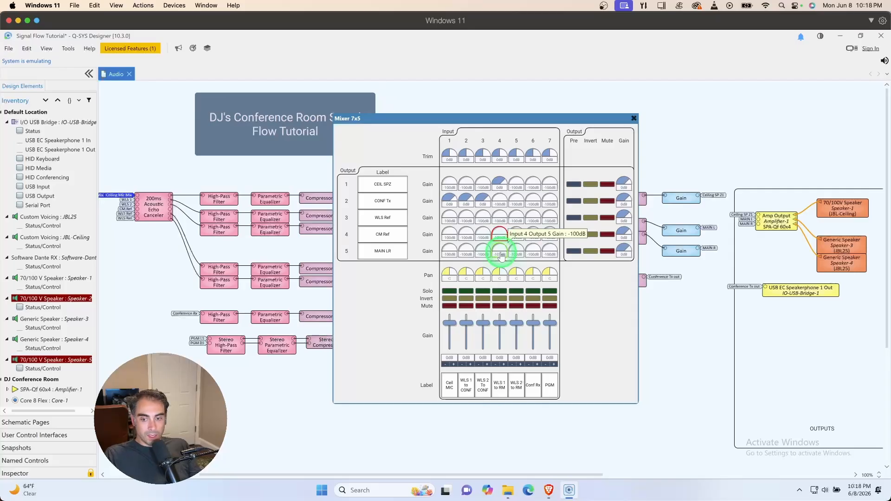
click(501, 255)
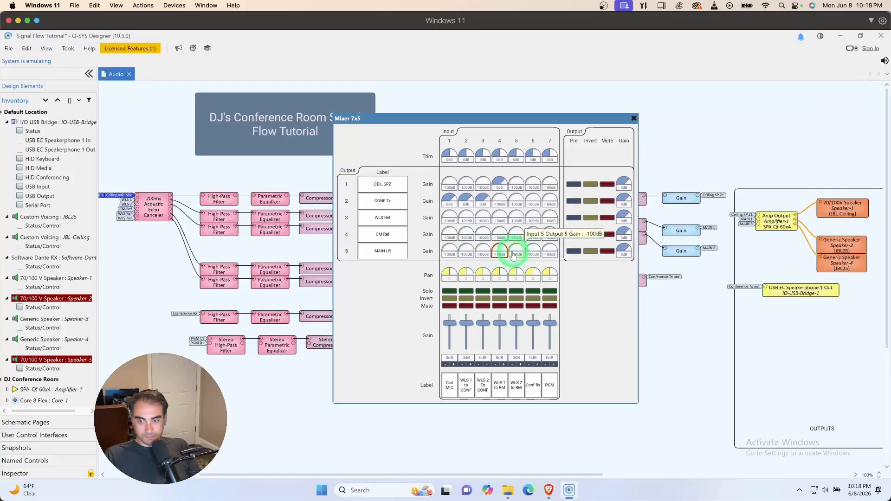
- Set the crosspoint gains from inputs WLS 2 to RM and Conf Rx to the CEIL SPZ output to 0 dB
click(518, 184)
text(0)
key(Return)
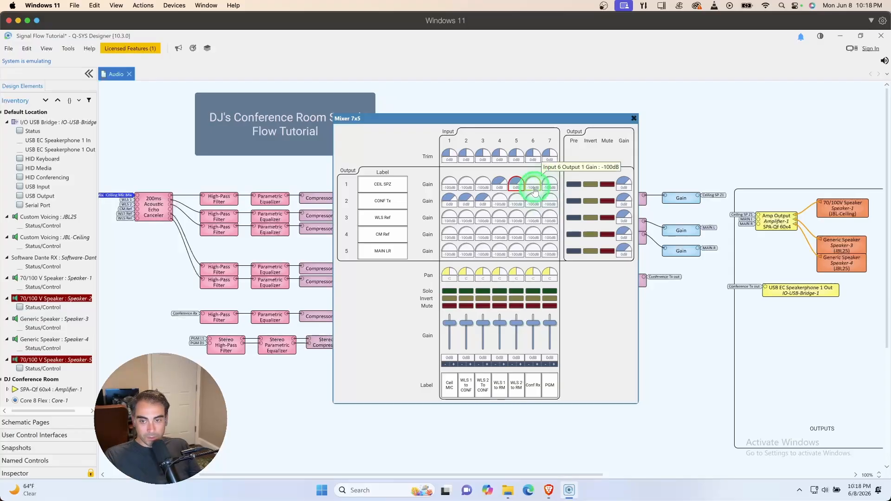
click(533, 186)
text(0)
key(Return)
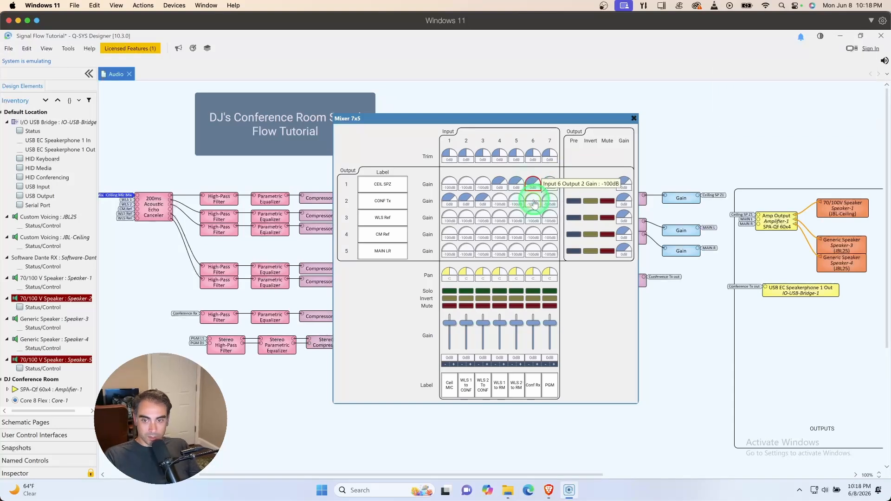
- Set the crosspoint gains from input Conf Rx to the WLS Ref and CM Ref outputs to 0 dB
click(534, 204)
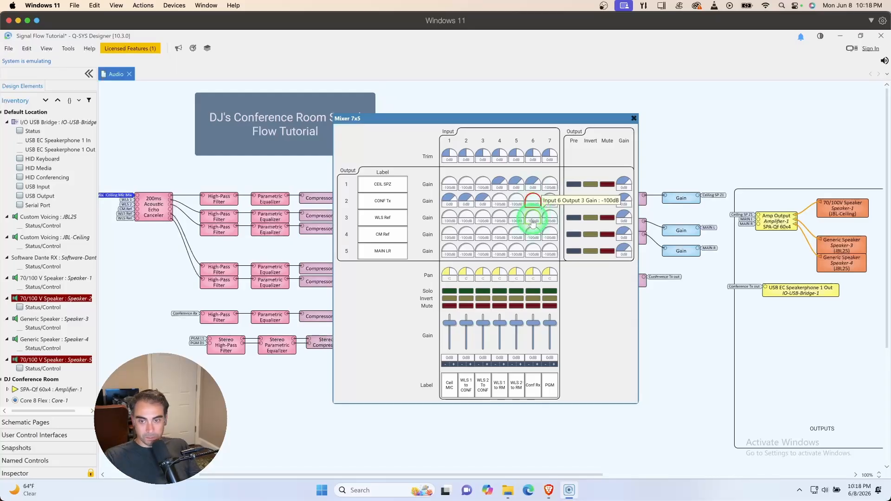
click(532, 222)
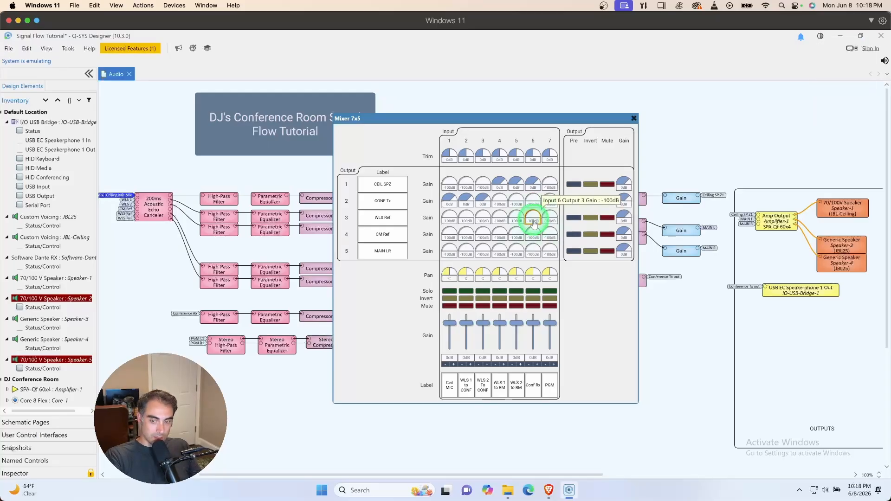
text(0)
key(Return)
click(532, 234)
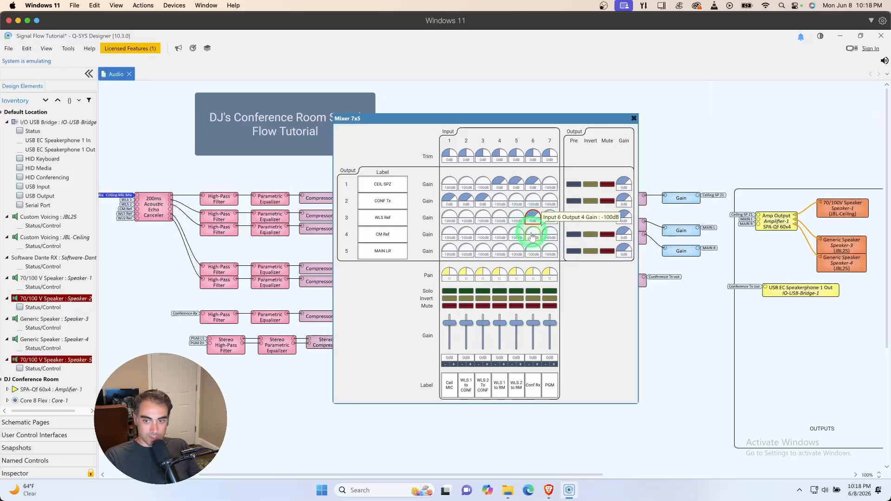
text(0)
key(Return)
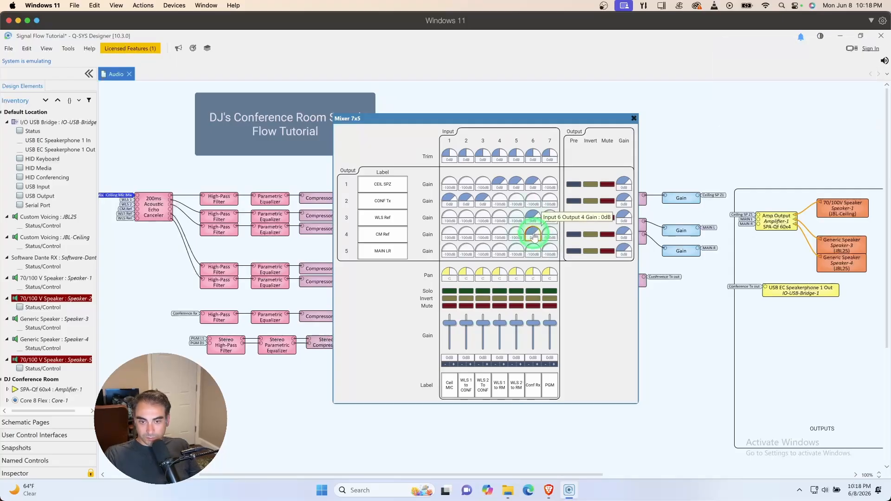
- Set the crosspoint gain from input Conf Rx to the MAIN LR output back to -100 dB
click(527, 245)
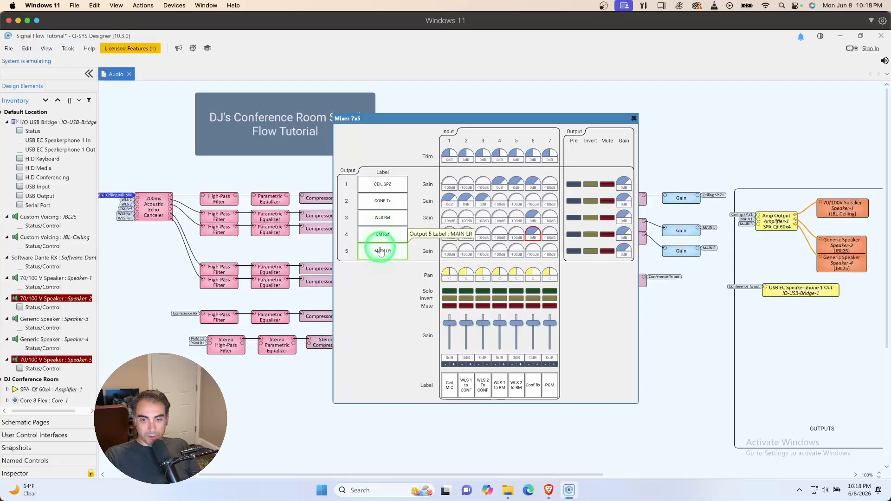
click(390, 224)
click(533, 222)
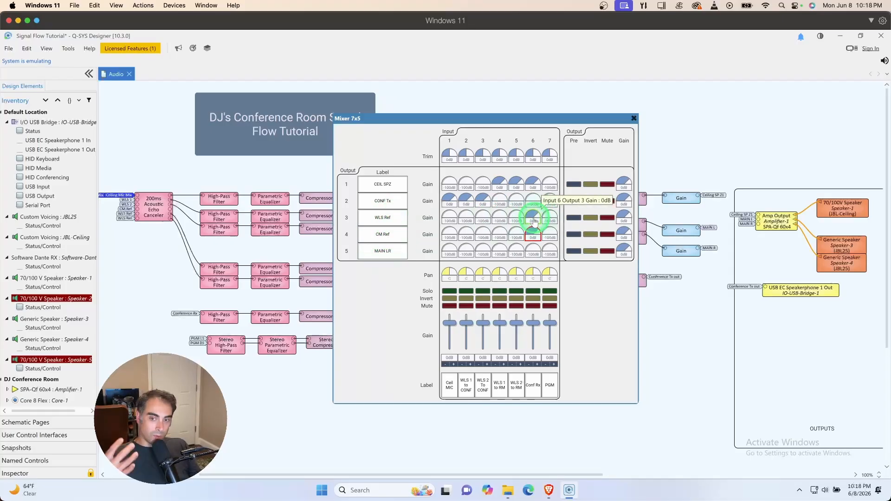
drag(537, 257, 536, 256)
click(534, 256)
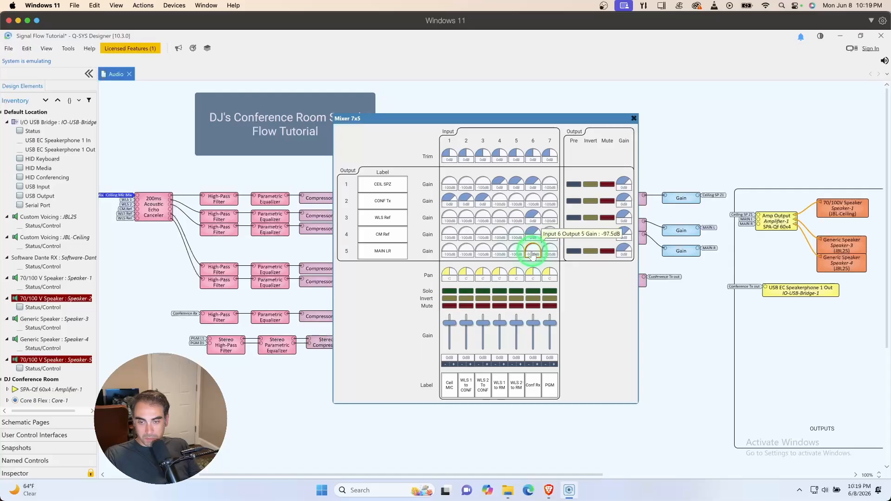
text(-100)
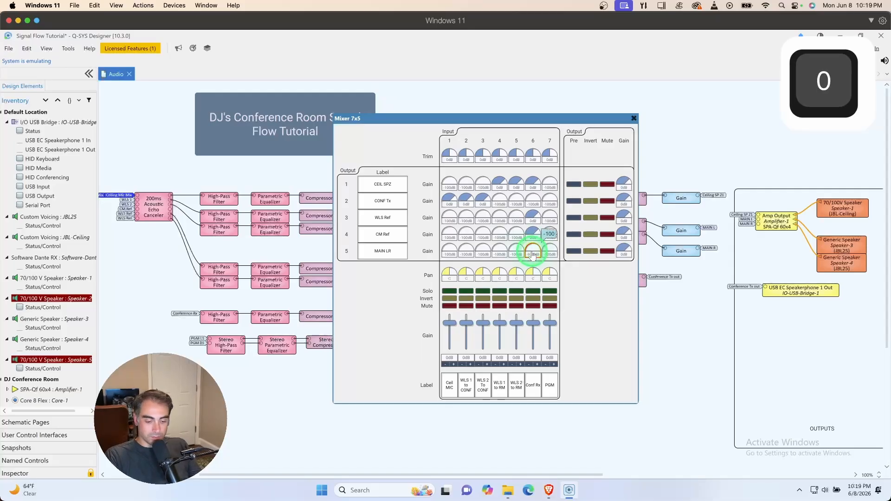
key(Return)
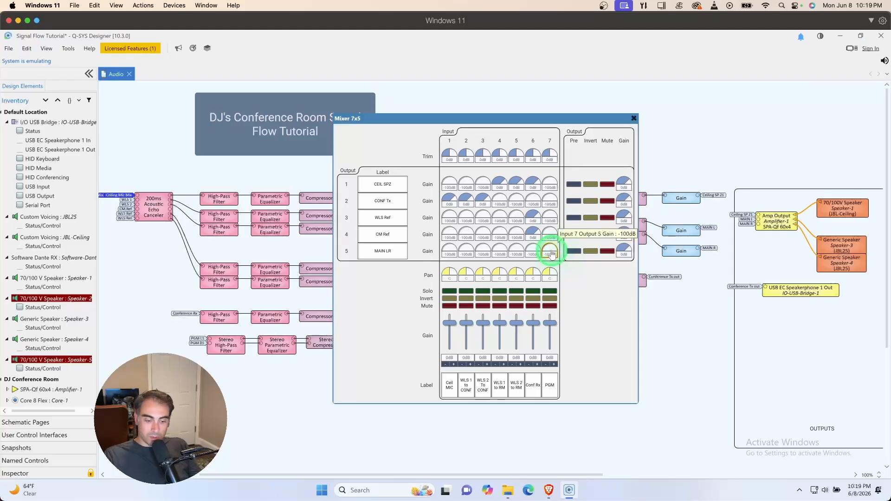
- Set the crosspoint gains from input PGM to 0 dB for the MAIN LR output and -12 dB for the CEIL SPZ output
text(0)
key(Return)
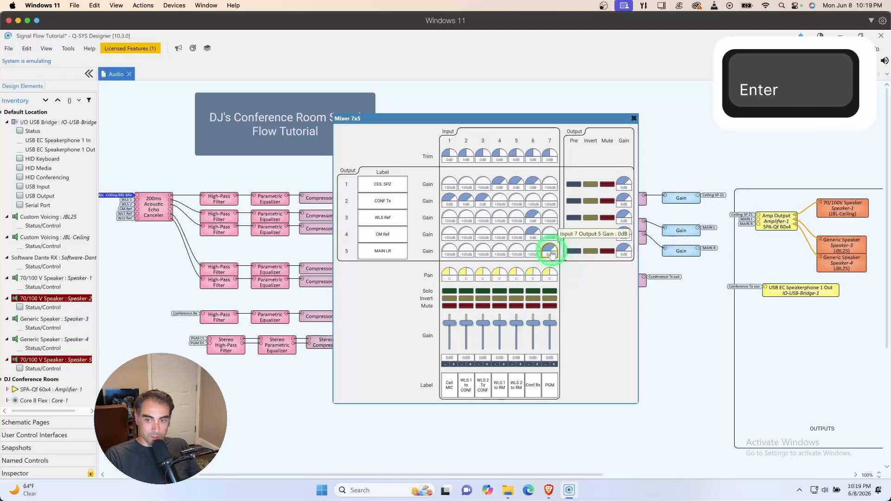
click(549, 185)
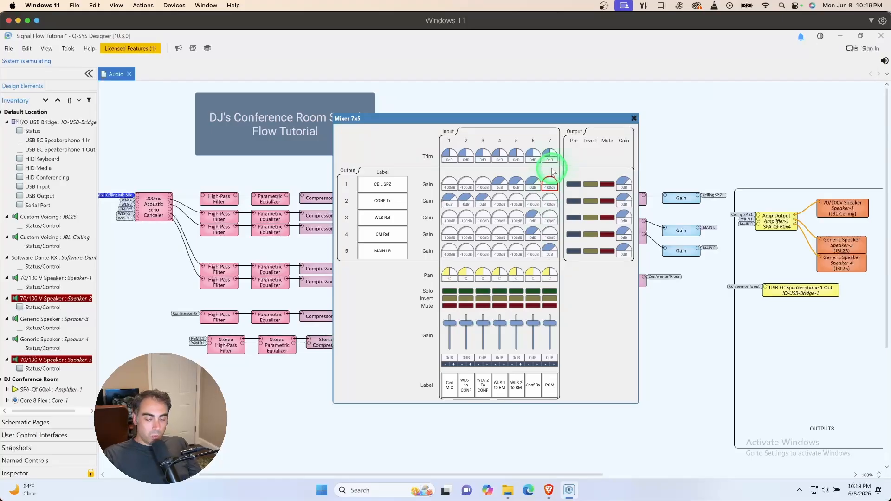
text(-12)
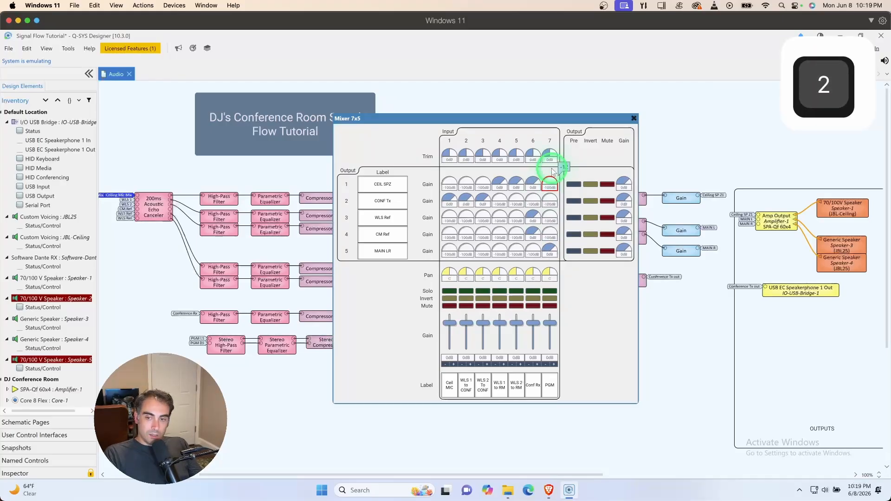
key(Return)
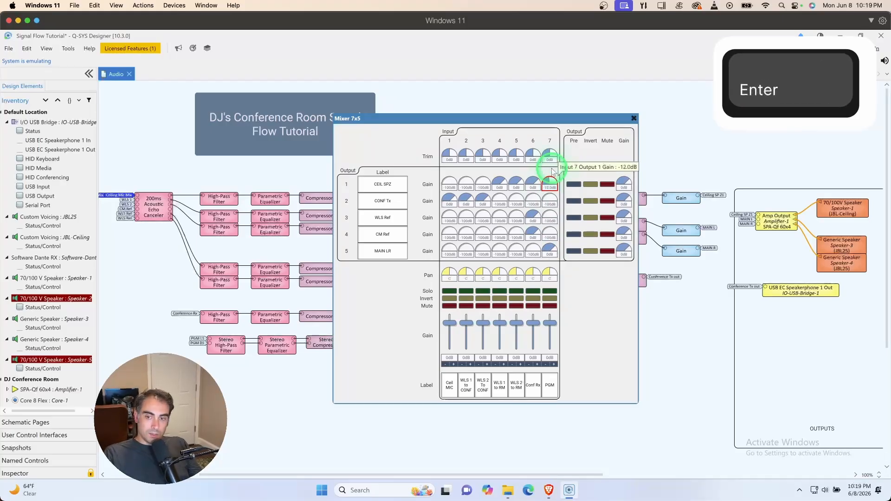
- Set the crosspoint gain from input PGM to the CONF Tx output to 0 dB
click(550, 204)
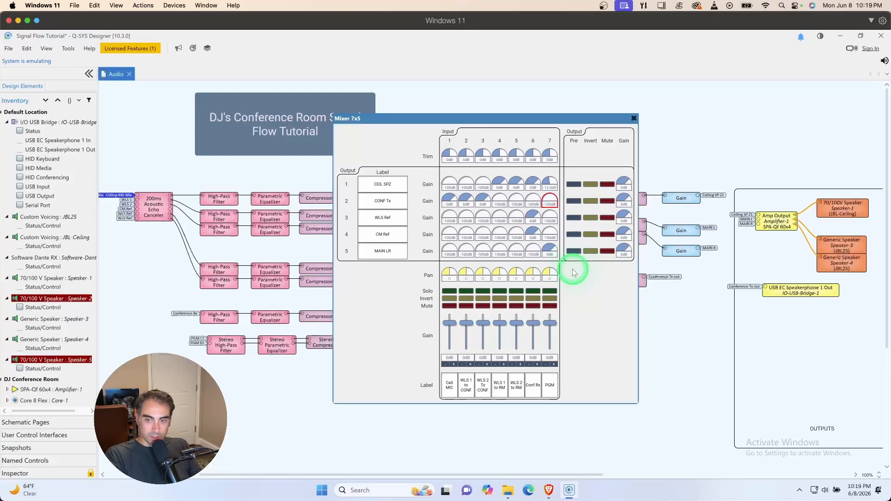
text(0)
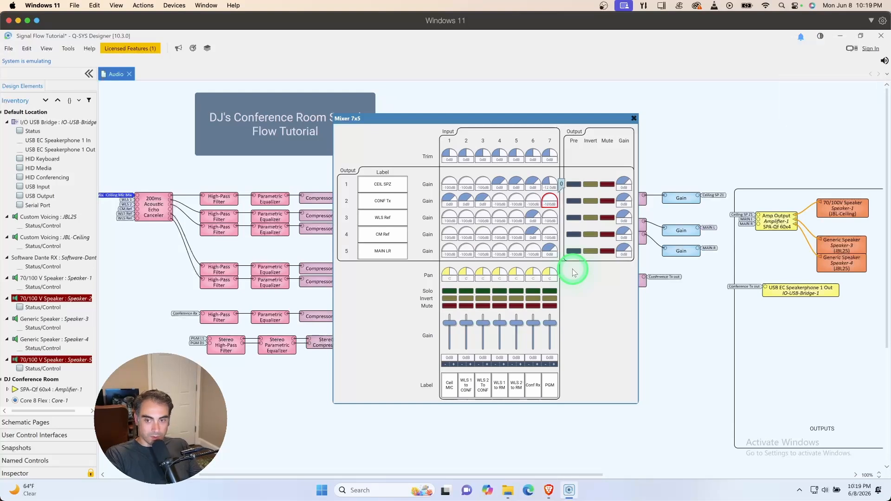
key(Return)
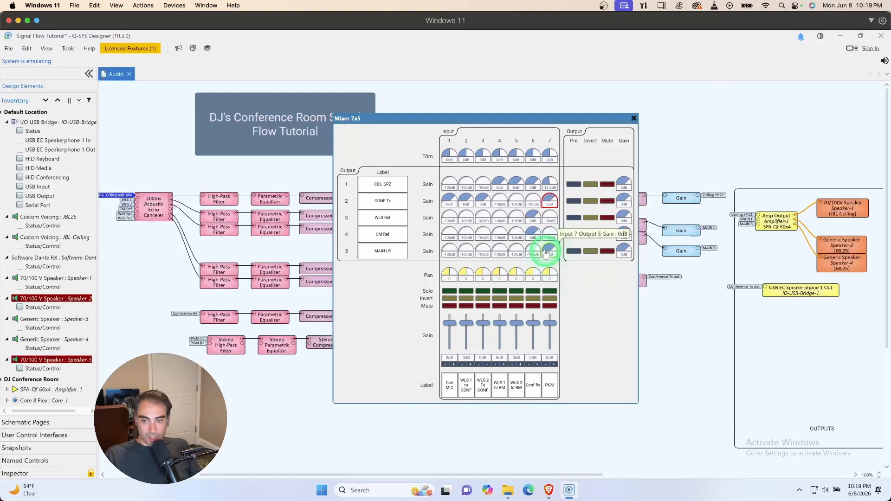
- Set the crosspoint gains from input PGM to the WLS Ref and CM Ref outputs to 0 dB together
drag(534, 118, 635, 112)
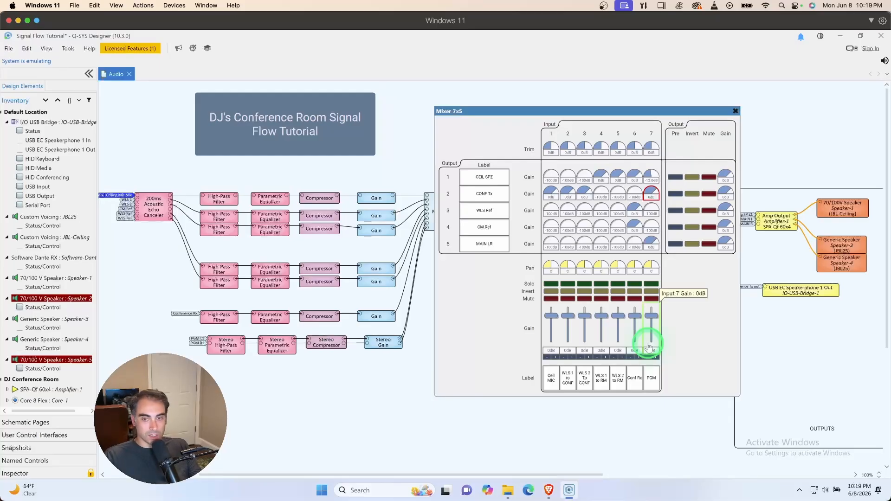
drag(564, 107, 510, 101)
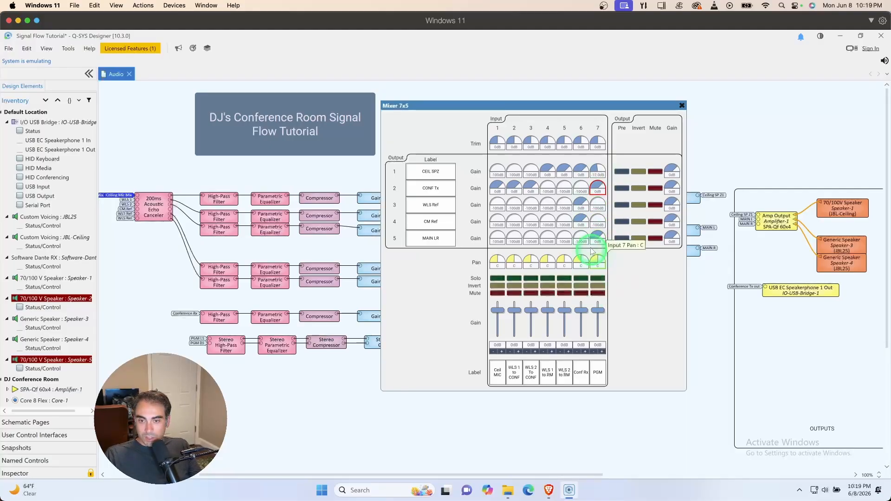
click(598, 206)
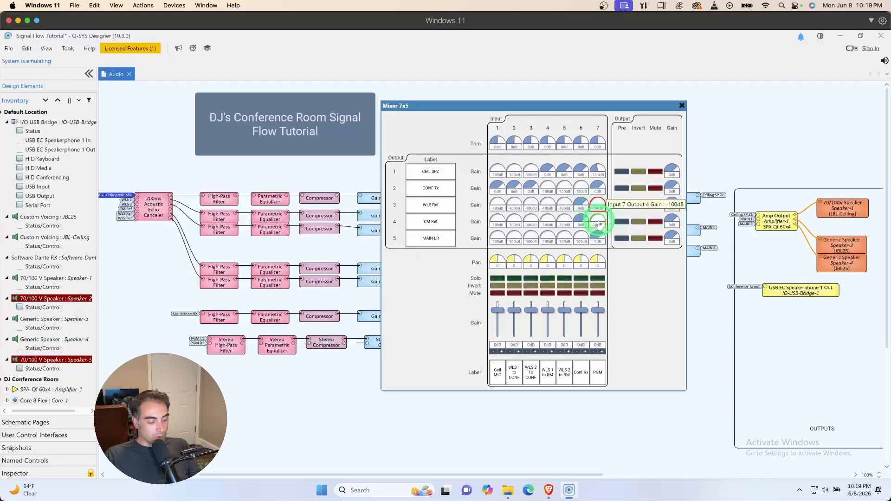
shift+click(599, 225)
text(0)
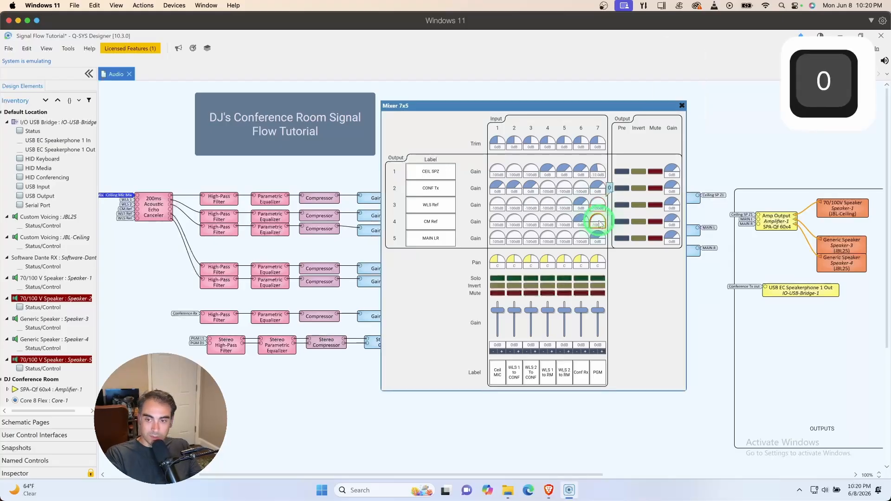
key(Return)
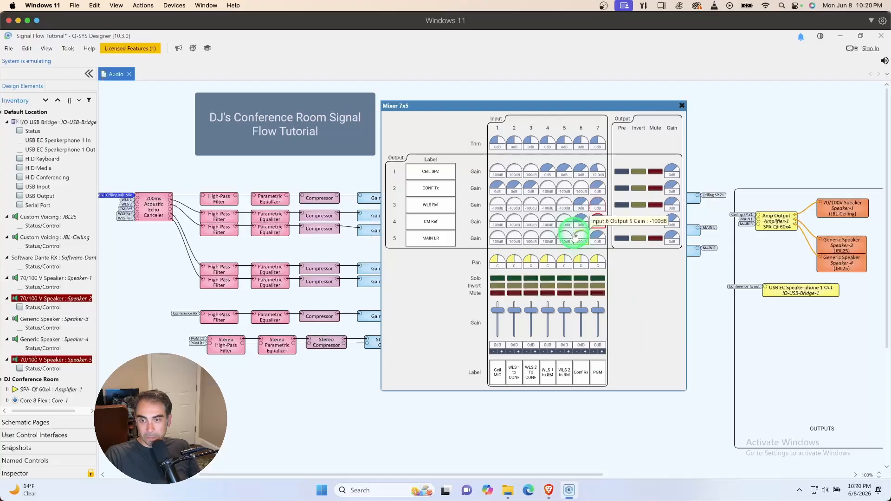
- Move the Mixer window aside to view the signal chain behind it and close the window
drag(555, 106, 492, 102)
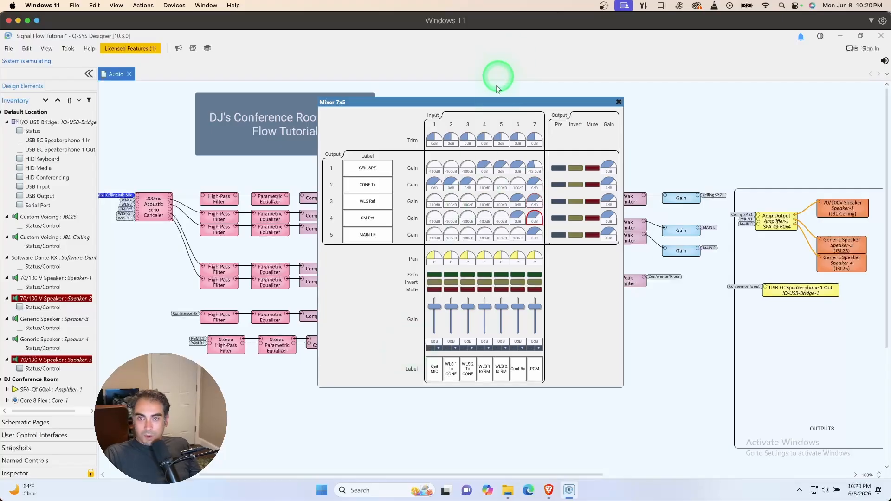
drag(491, 103, 375, 171)
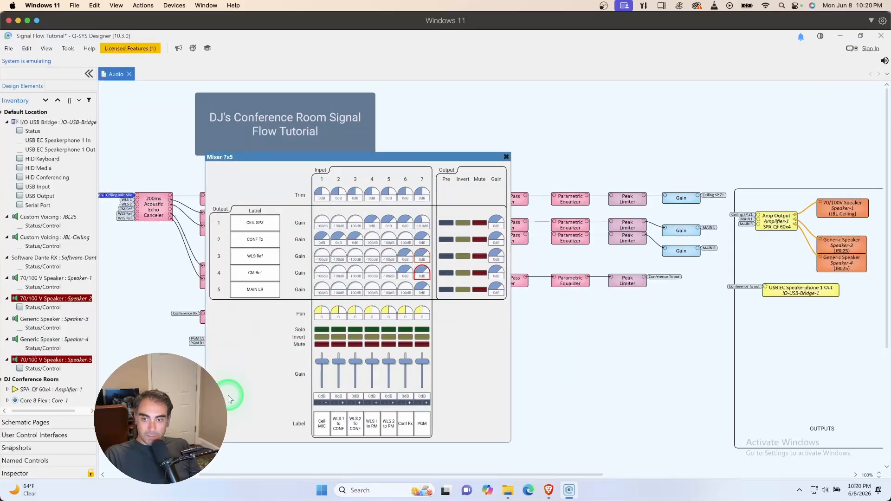
drag(488, 166, 578, 160)
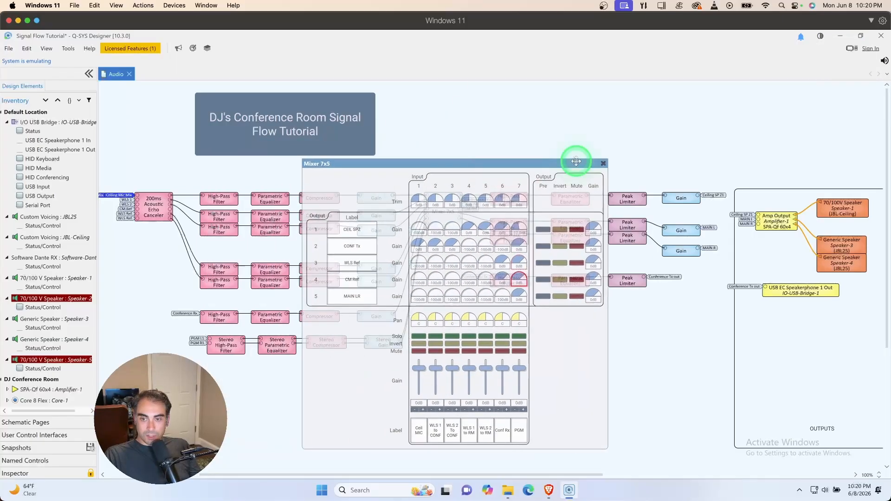
click(602, 160)
- Set the High-Pass Filter in the uppermost microphone chain to a 120 Hz frequency and 0 dB gain, and close its window
double_click(218, 198)
scroll(374, 347, down, 1)
click(401, 348)
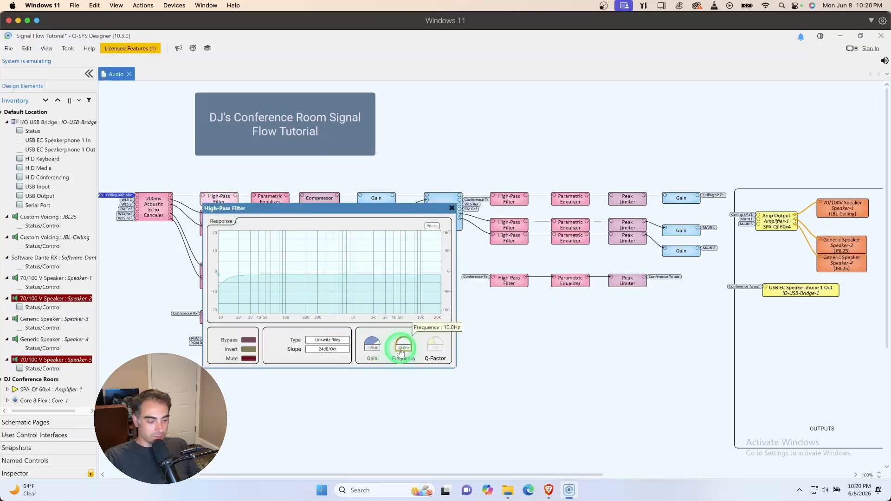
text(120)
key(Return)
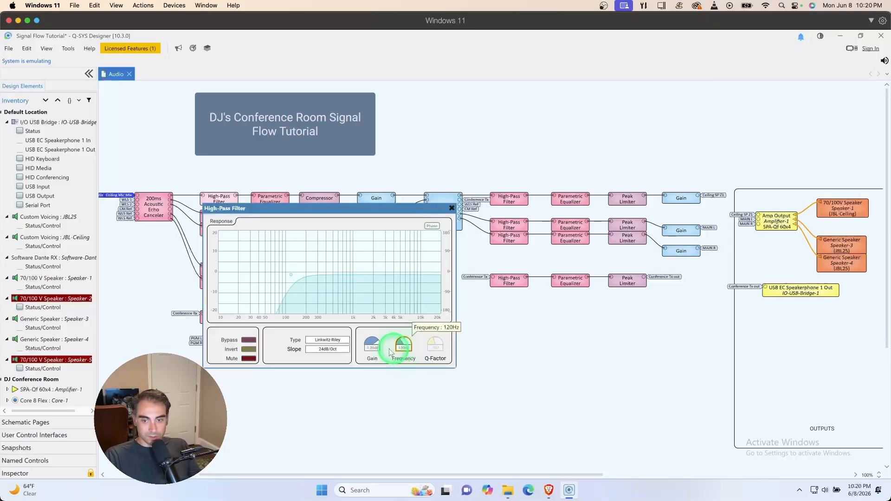
scroll(367, 349, up, 1)
text(0)
key(Return)
click(451, 209)
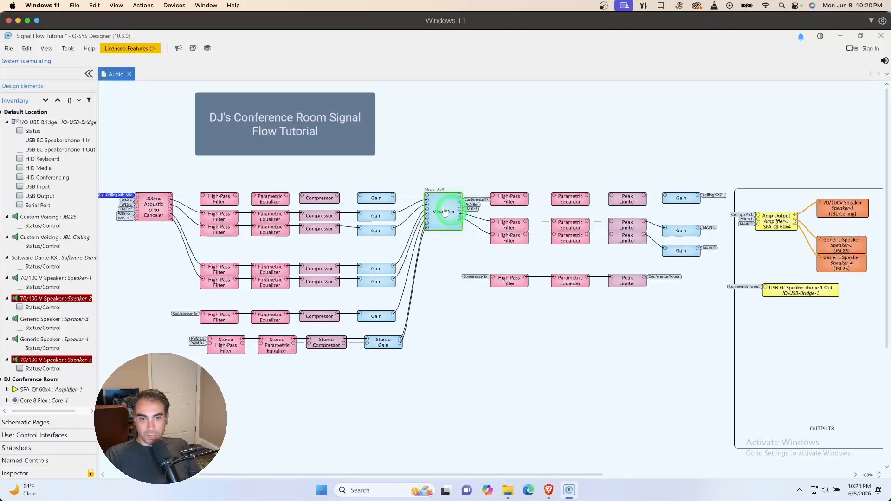
- Examine the response curve and threshold control of the Compressor in the uppermost microphone chain, and close its window
double_click(321, 199)
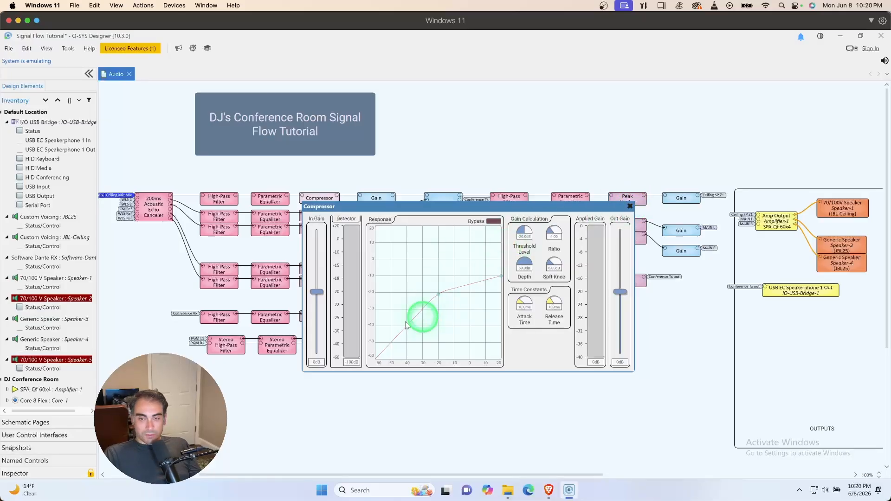
click(525, 236)
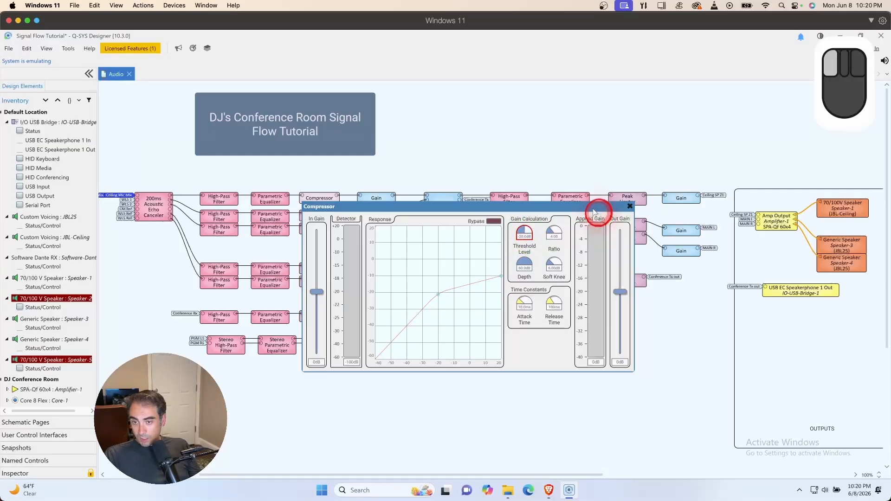
drag(624, 209, 587, 192)
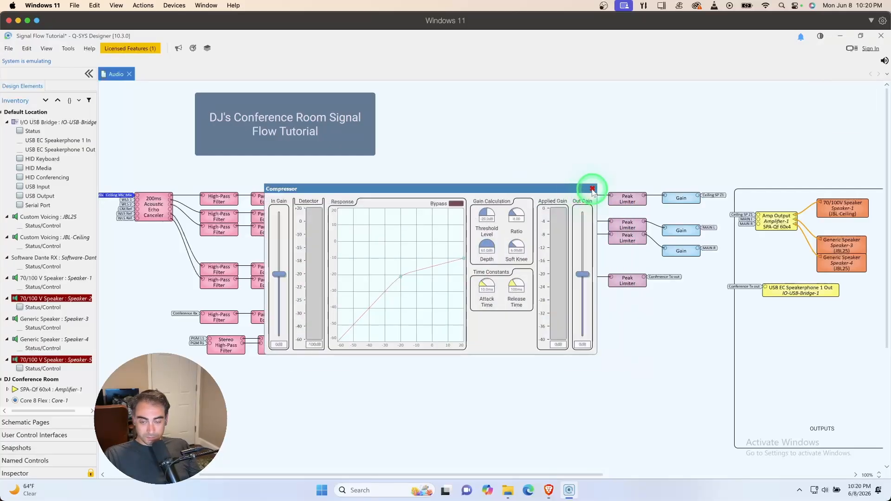
click(591, 188)
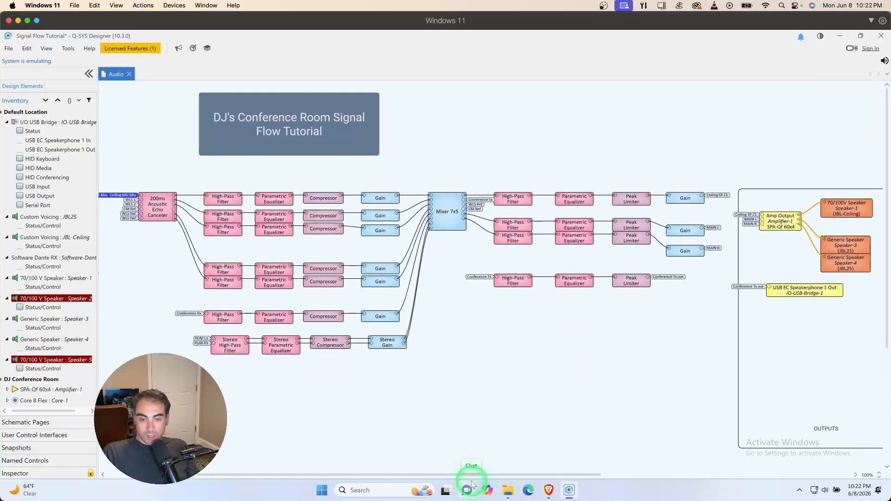
- Try the channel 1 preamp gain in the Flex In Core-1 controls, return it to 0 dB, and close the window
click(449, 214)
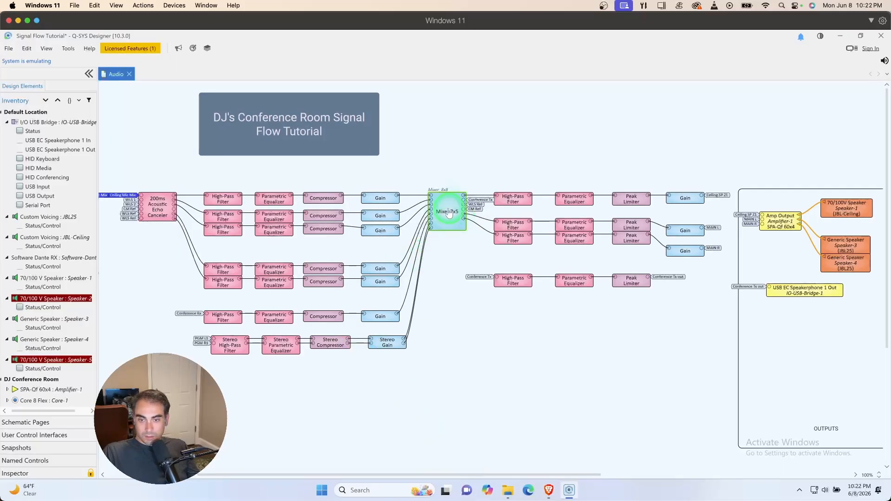
click(309, 327)
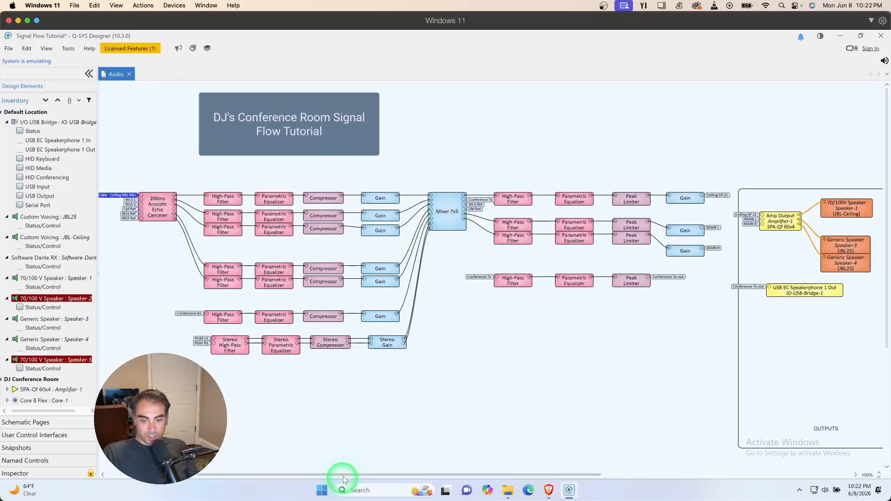
drag(340, 475, 287, 476)
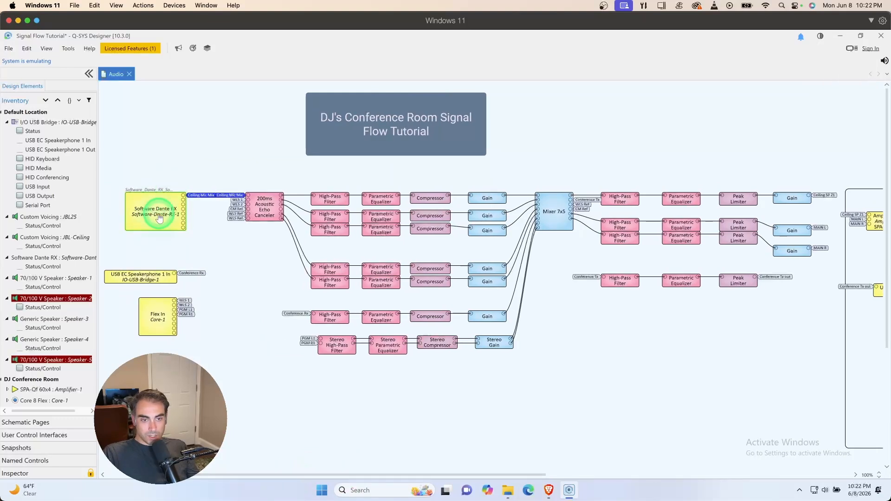
double_click(163, 320)
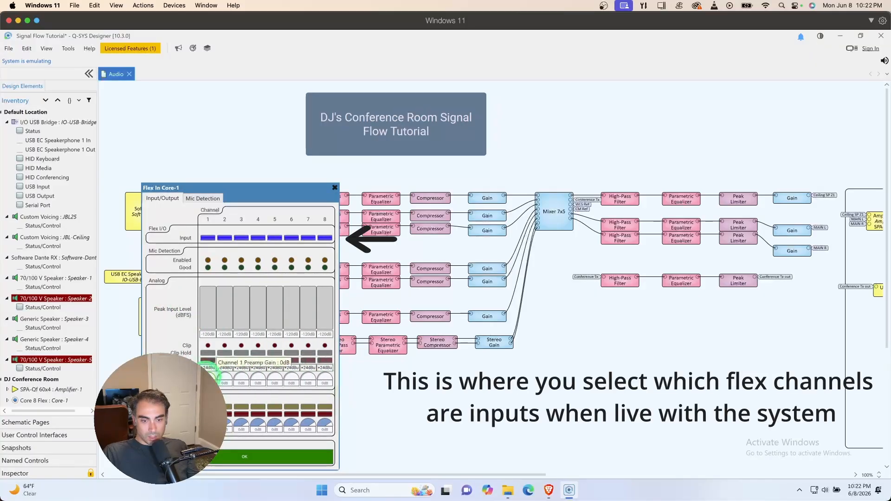
drag(209, 371, 208, 348)
drag(255, 187, 420, 174)
drag(373, 366, 376, 431)
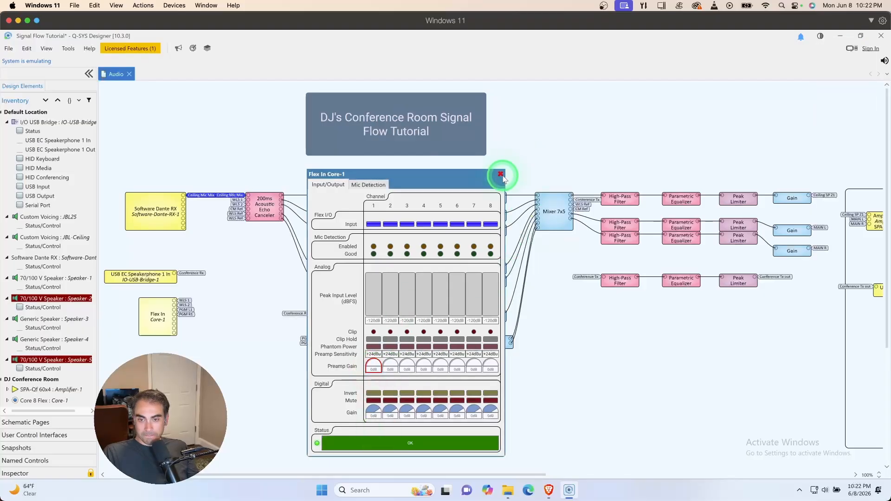
click(500, 174)
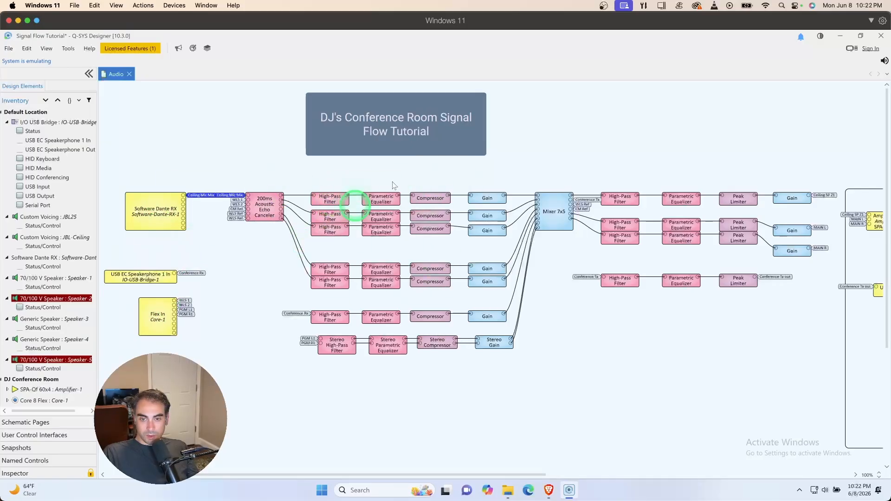
- Review the complete signal flow from the Dante, USB and Flex inputs through the Mixer 7x5 to the amplifier, speakers and USB output
drag(331, 474, 411, 473)
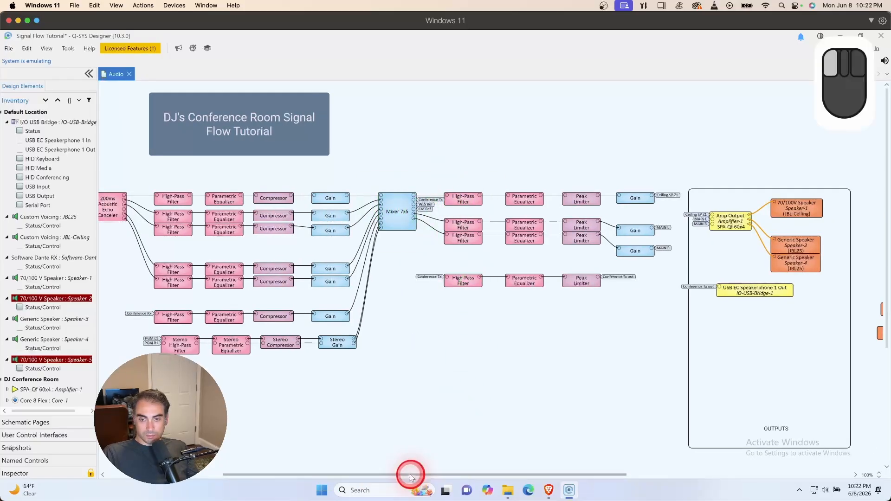
drag(409, 474, 503, 474)
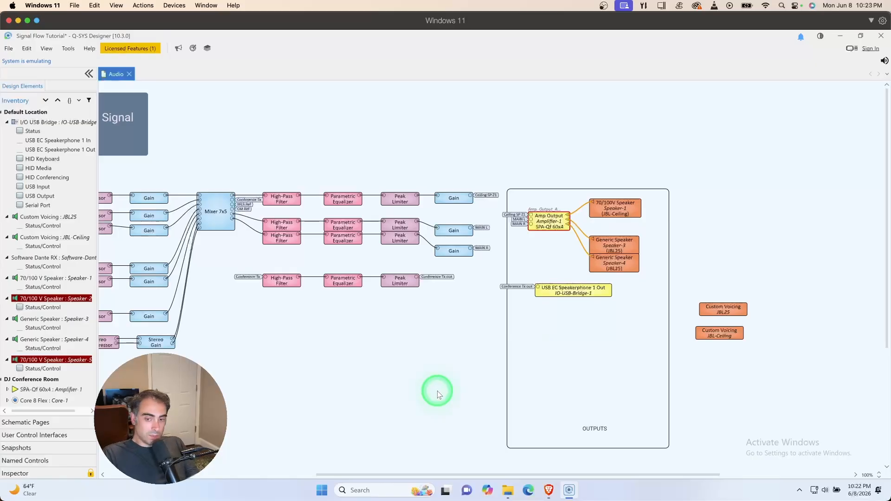
click(384, 474)
drag(384, 474, 276, 474)
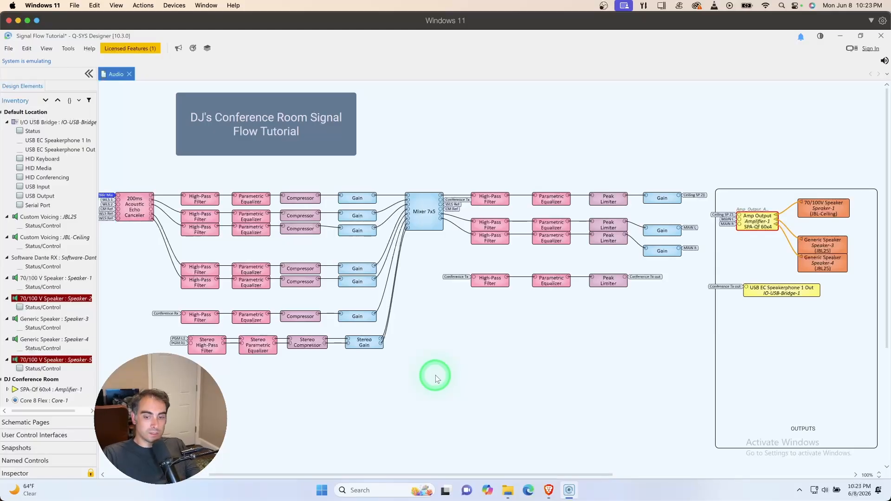
drag(343, 473, 318, 475)
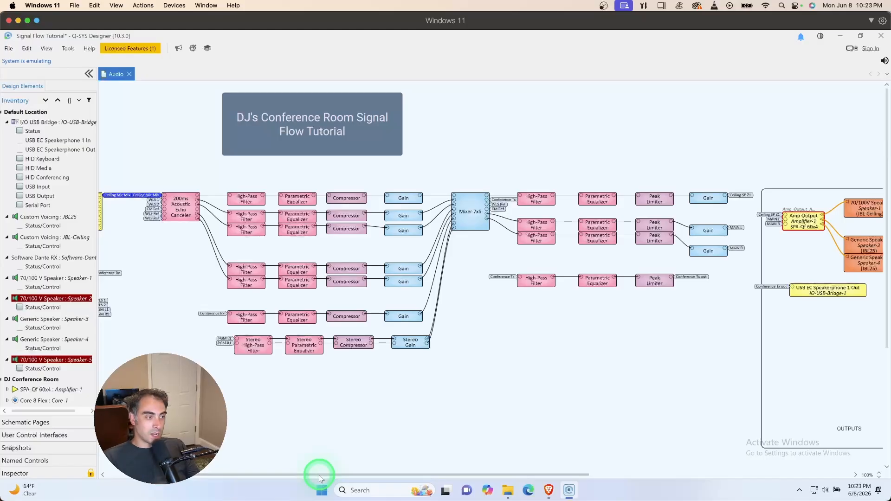
drag(281, 474, 238, 477)
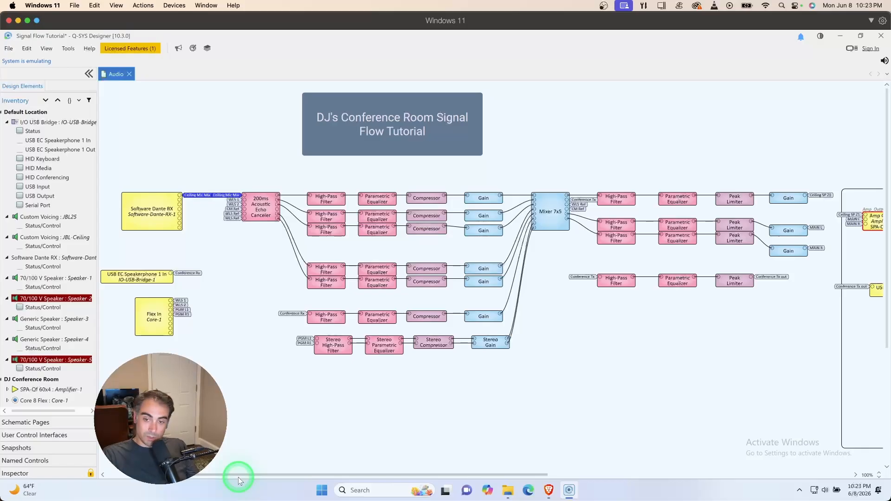
drag(242, 474, 340, 481)
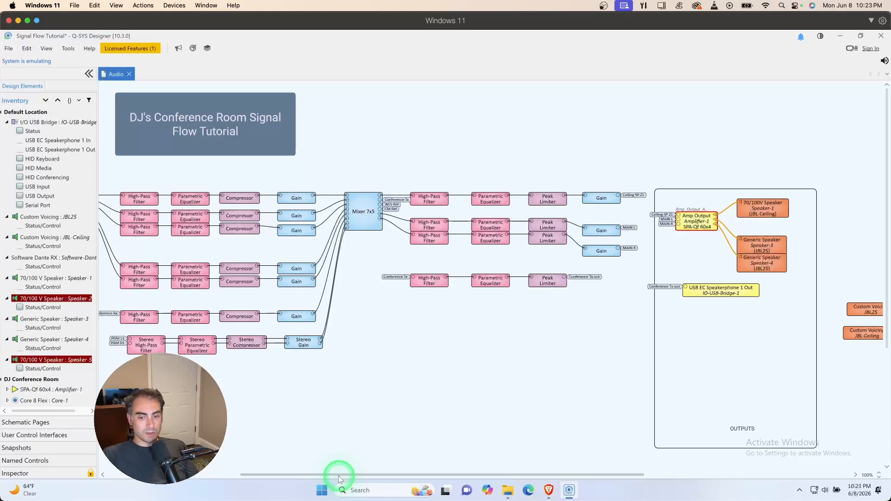
drag(337, 474, 305, 474)
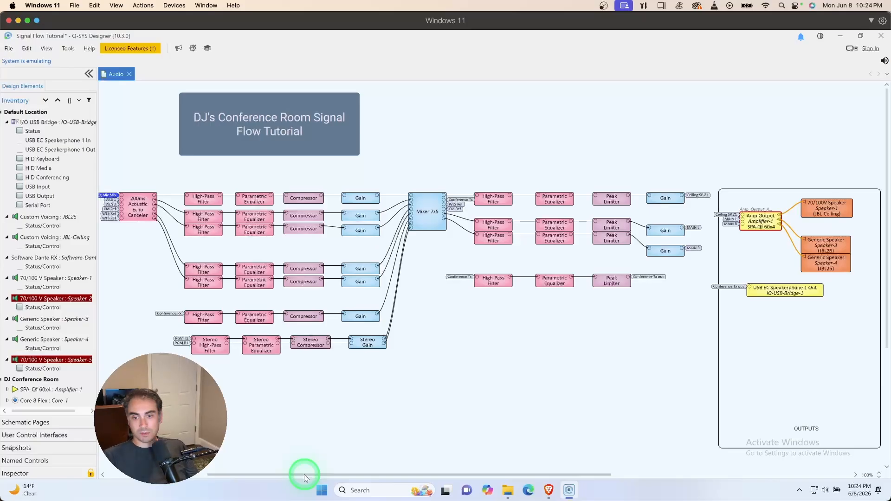
drag(305, 474, 225, 484)
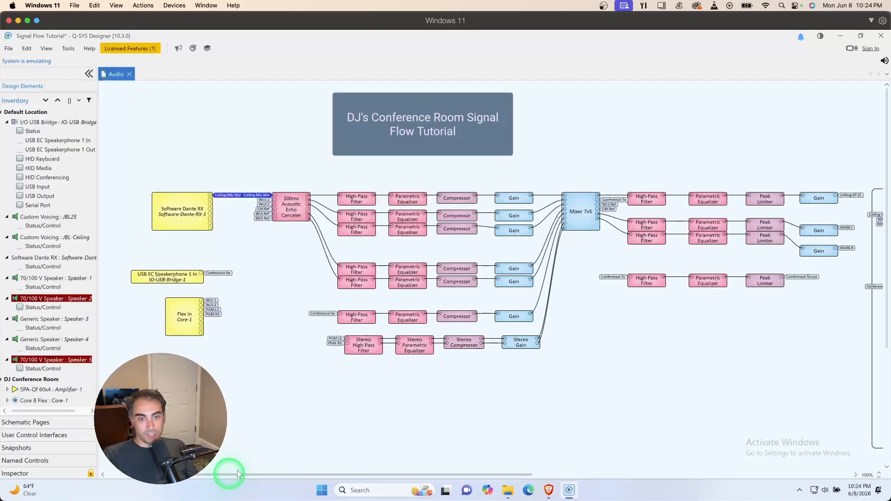
drag(262, 475, 272, 477)
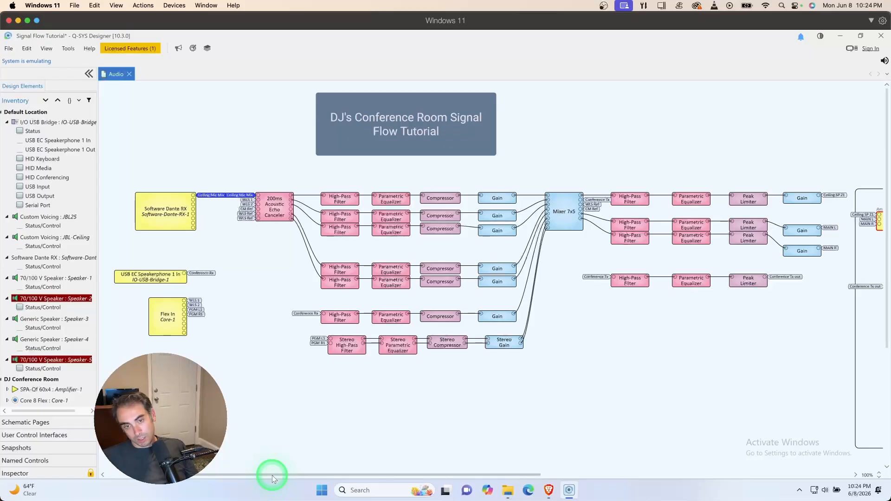
drag(272, 475, 382, 475)
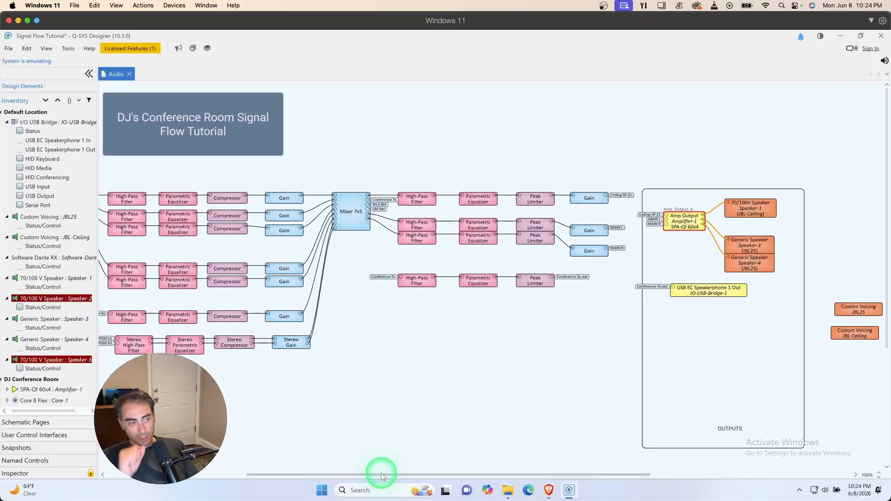